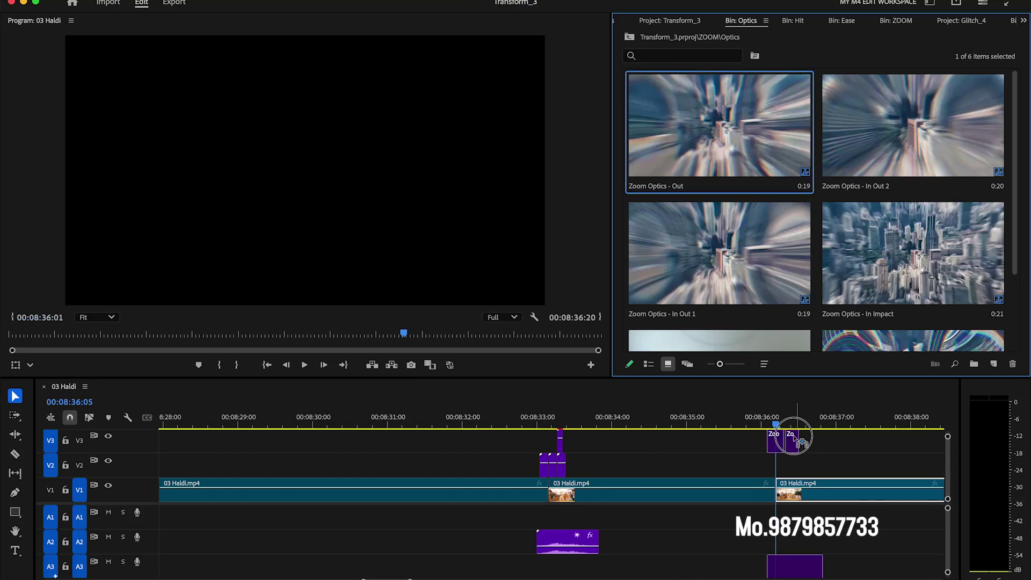
- Preview the zoom and spin transitions already placed at their cuts
key("space")
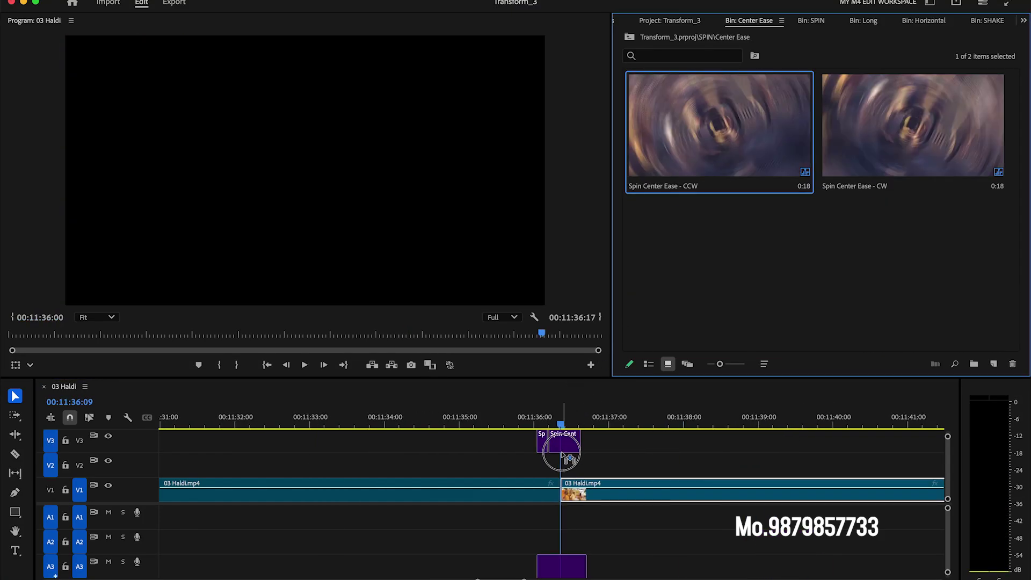
left_click(571, 453)
key("space")
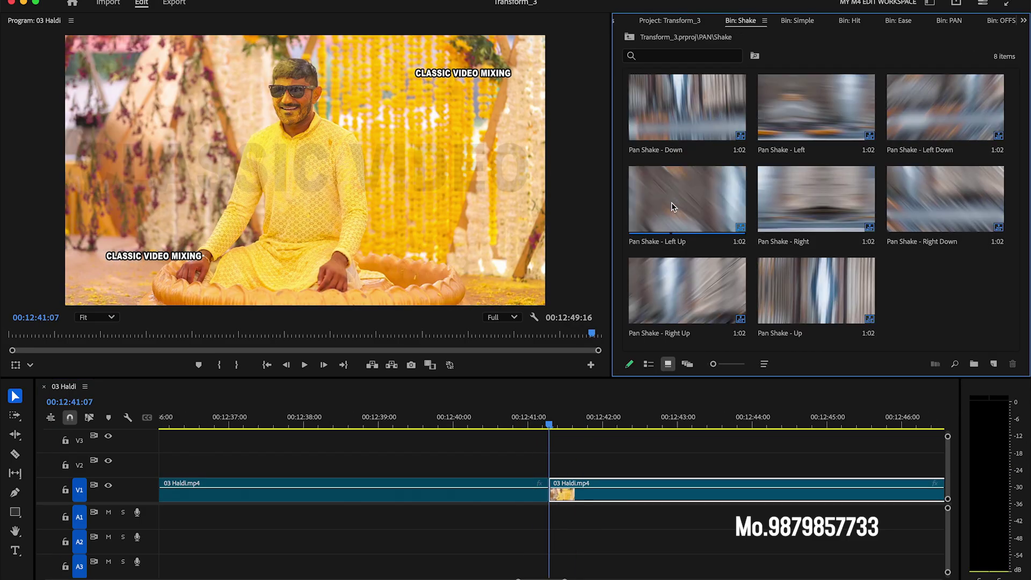
- Add the Pan Shake - Left Up and Zoom Hit presets above the next cuts and preview each
left_click_drag(688, 199, 559, 460)
key("space")
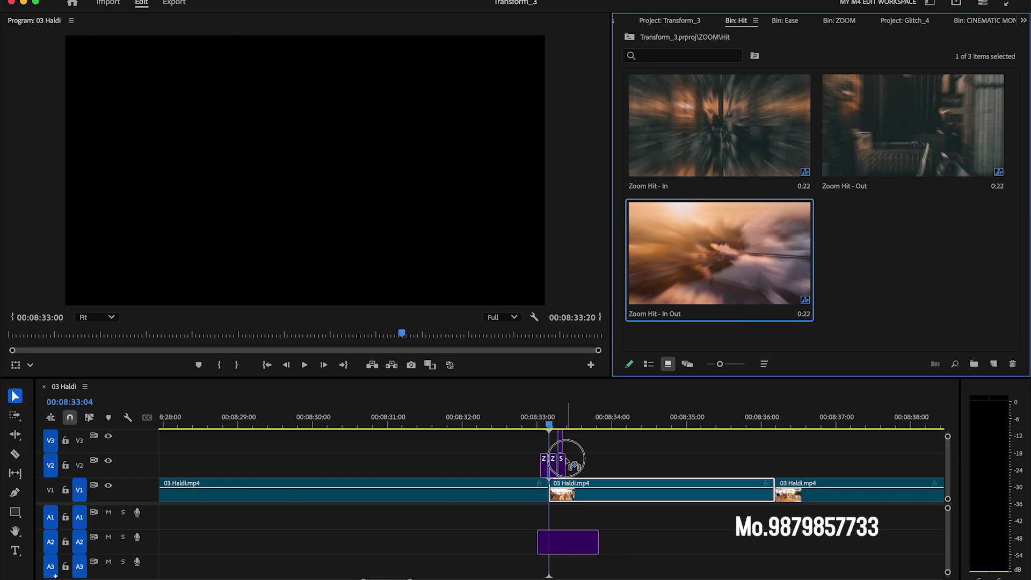
left_click_drag(569, 462, 566, 459)
key("space")
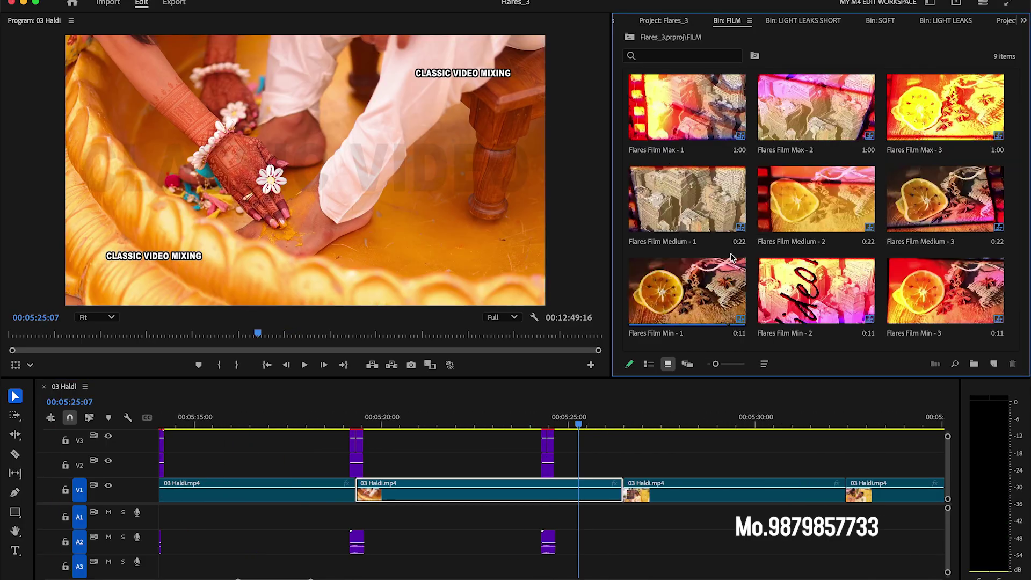
- Place Flares Film Medium - 1 and then Flares Soft - 3 over successive cuts on V2/V3
mouse_move(663, 191)
left_mouse_down()
mouse_move(653, 391)
mouse_move(628, 457)
left_mouse_up()
left_click(612, 422)
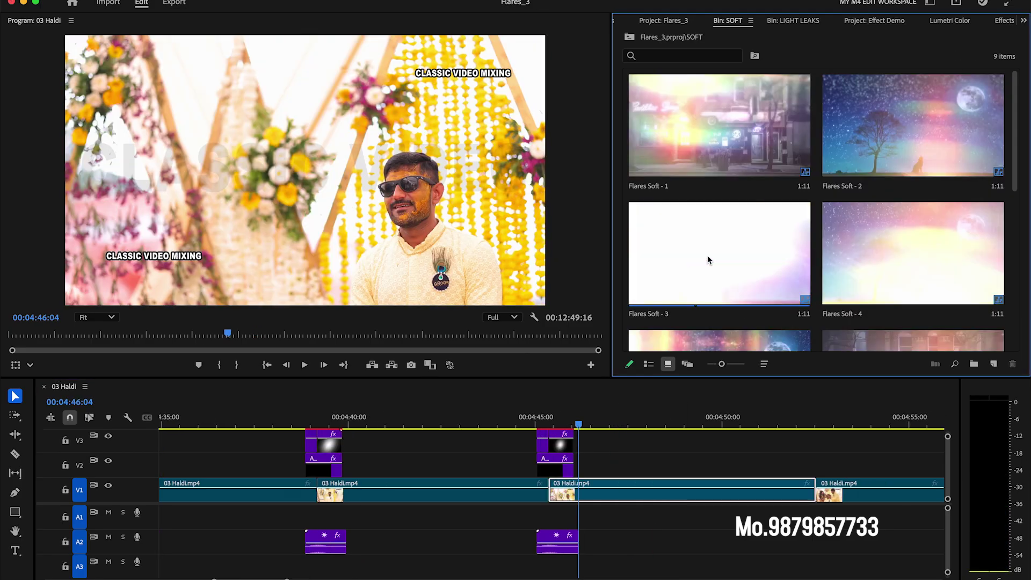
left_click(782, 318)
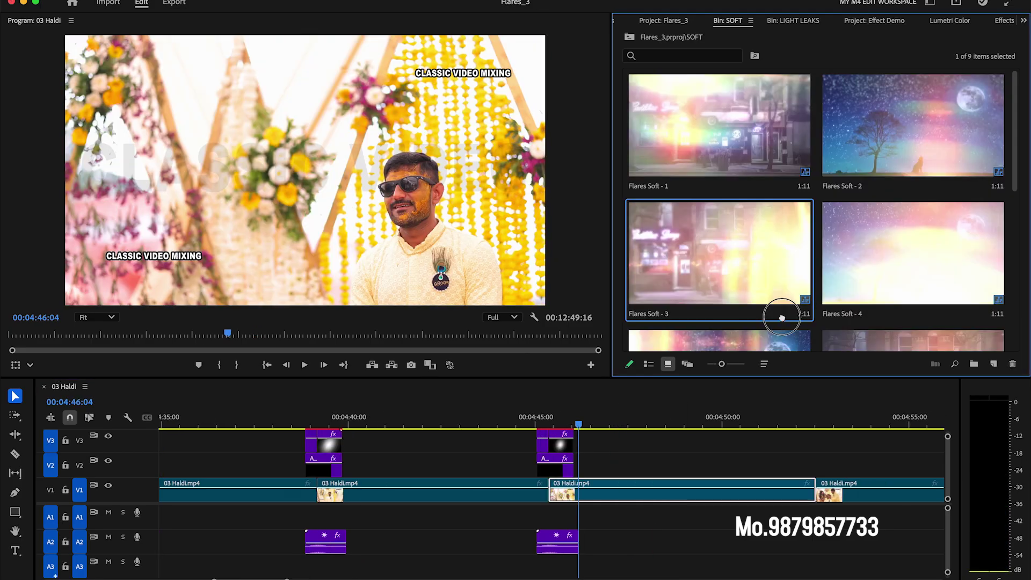
left_click_drag(782, 317, 817, 458)
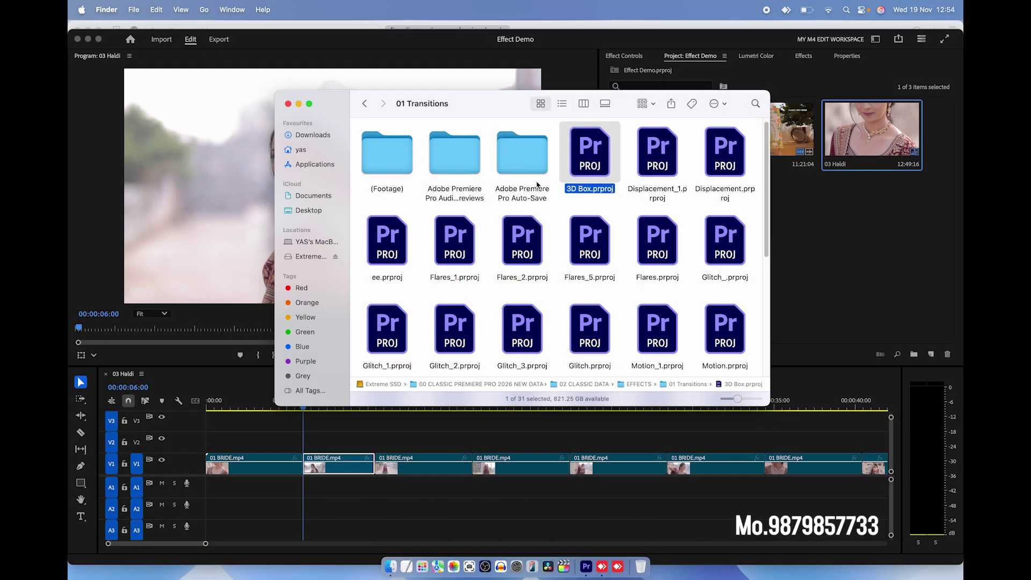
- Open 3D Box.prproj with Premiere Pro 2025, convert it, and reveal its Bounce sequences
right_click(587, 158)
mouse_move(610, 170)
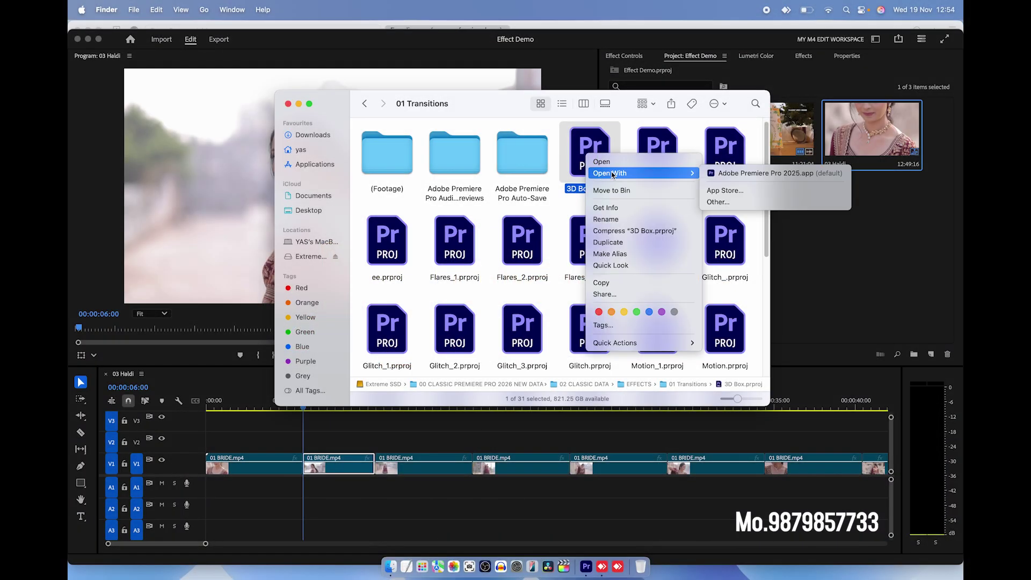
left_click(720, 170)
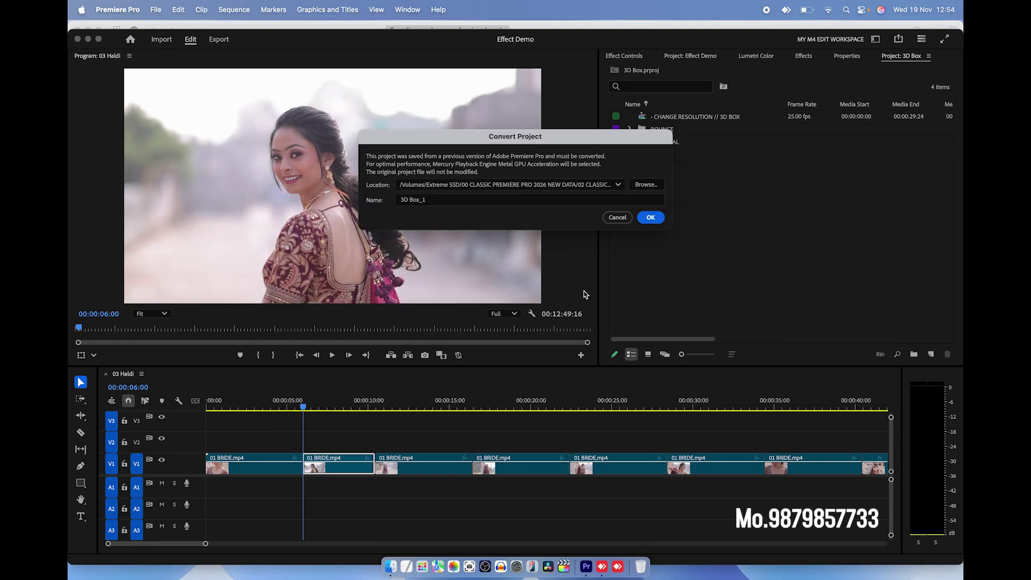
left_click(649, 218)
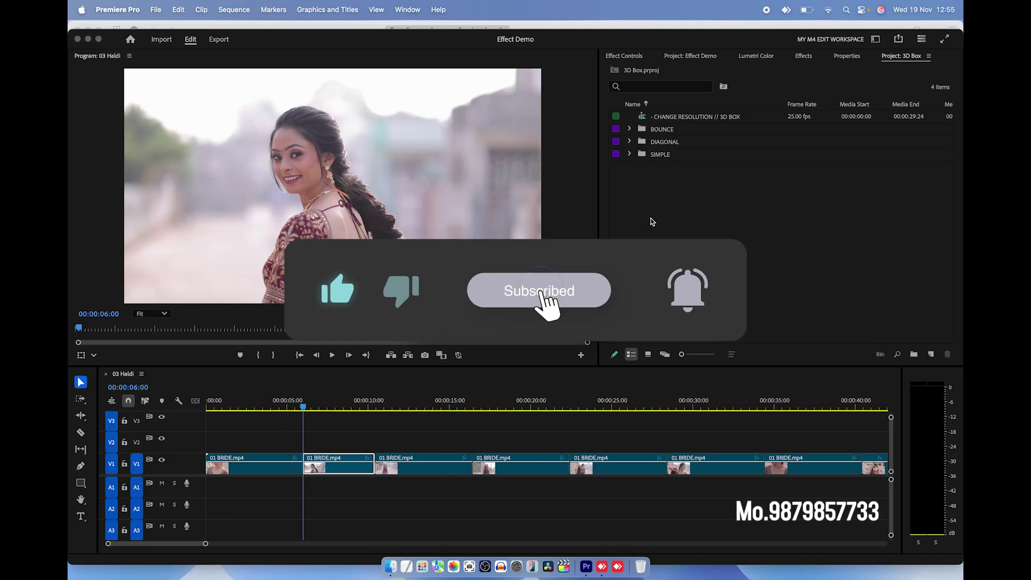
left_click(629, 130)
- Place 3D Box Bounce - Down un-nested over the first cut and preview it
left_click_drag(668, 147, 312, 438)
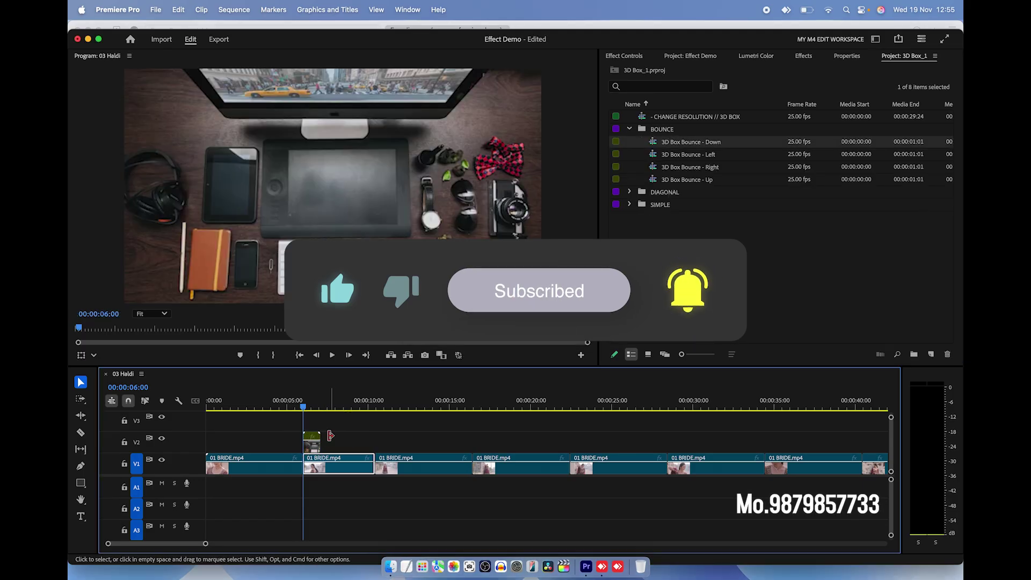
key("cmd+z")
left_click(111, 400)
left_click(608, 353)
left_click_drag(607, 353, 554, 441)
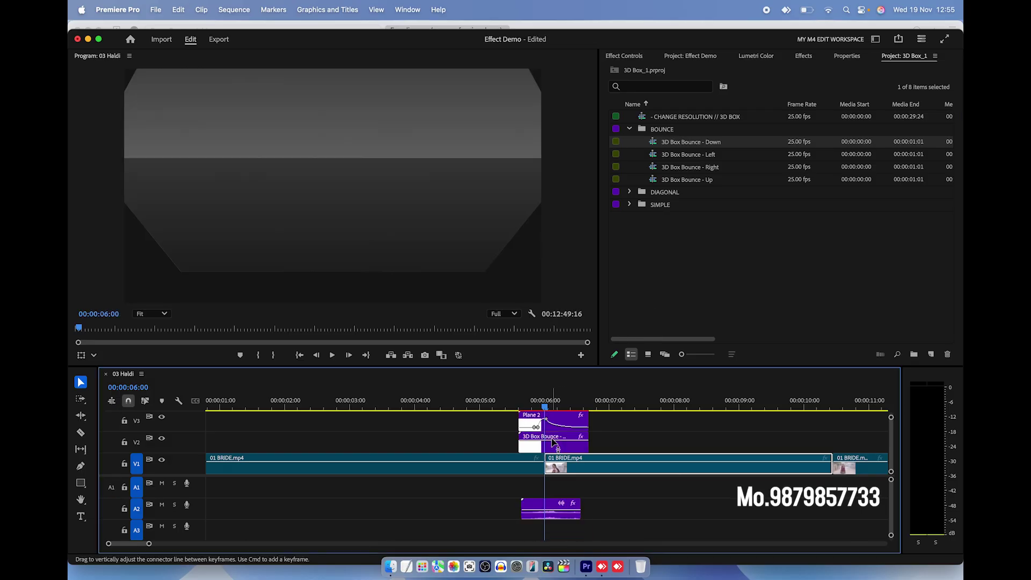
key("space")
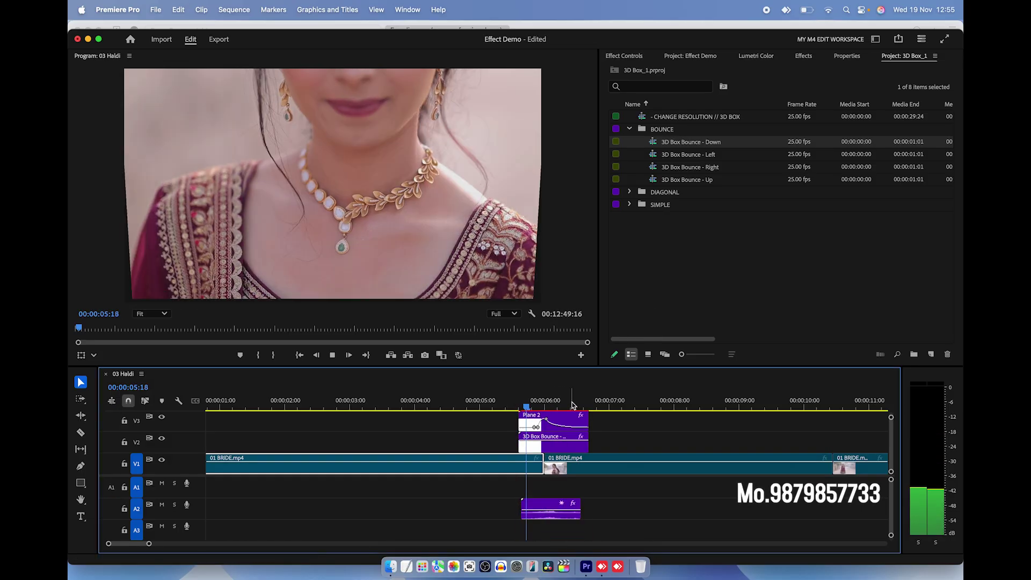
key("minus")
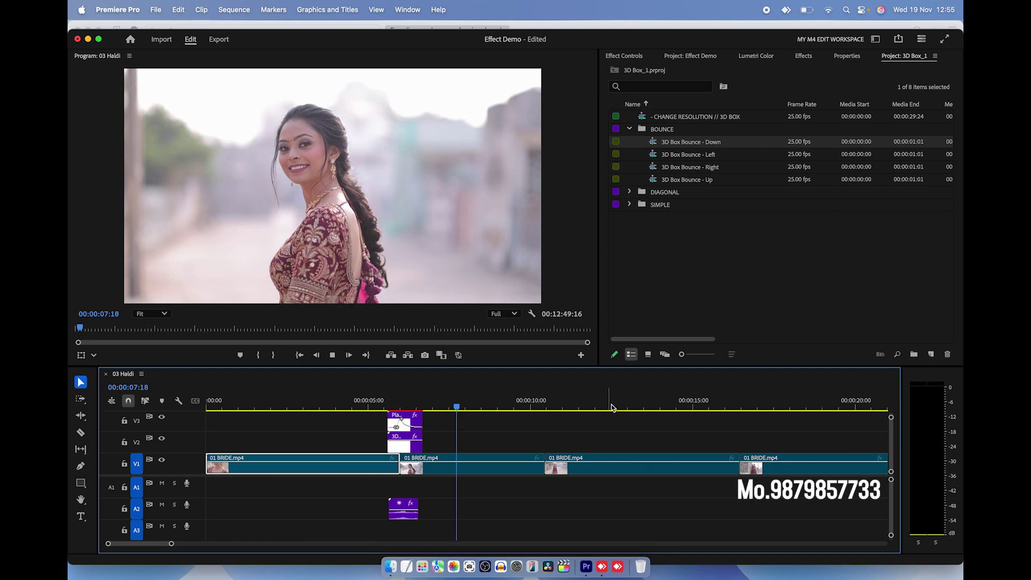
key("space")
- Add 3D Box Bounce - Right over the second cut and preview it
left_click(543, 398)
left_click_drag(677, 179, 553, 444)
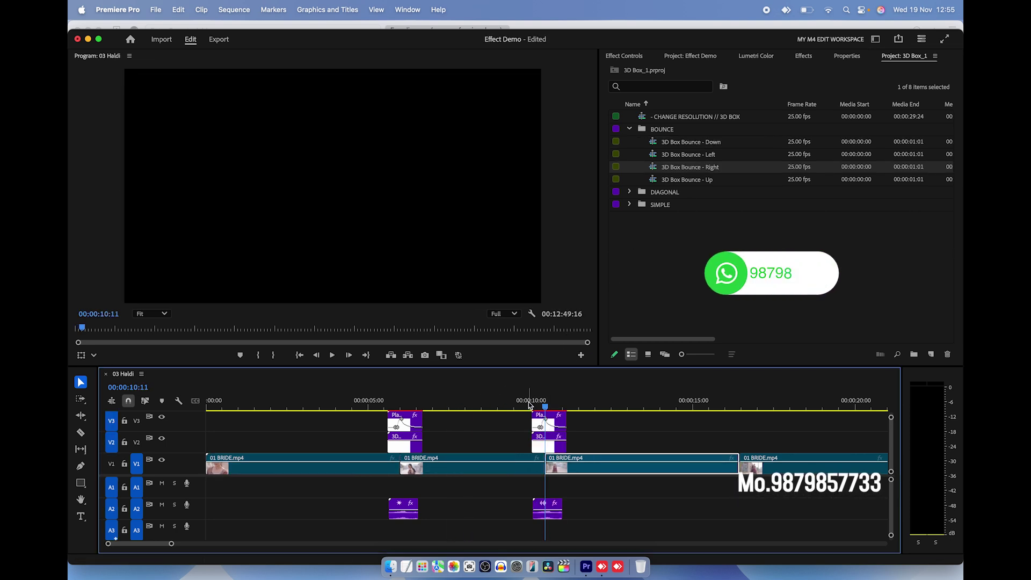
left_click(525, 402)
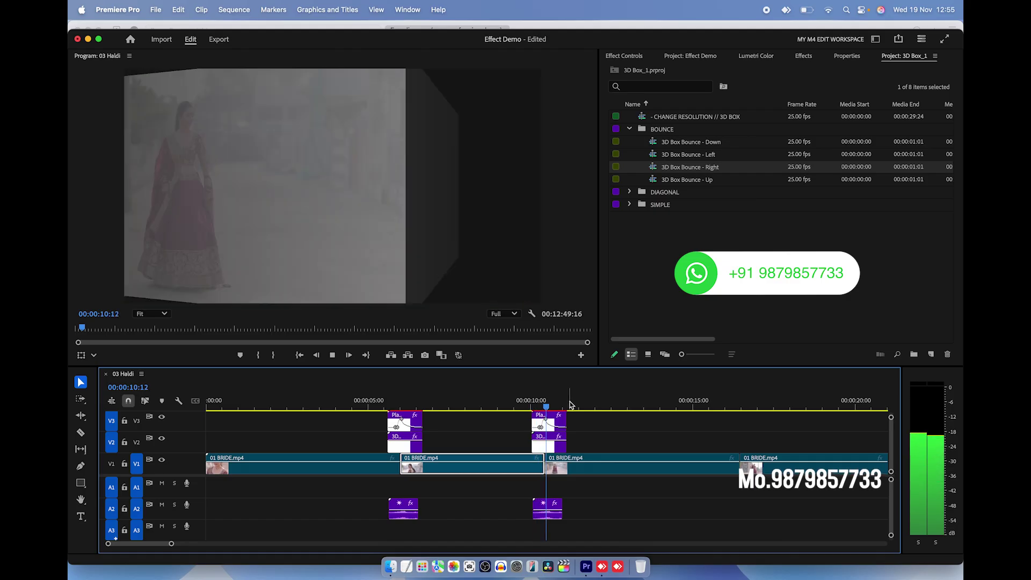
key("space")
- Add the 3D Box Diagonal Easy Left Down preset at the next cut and preview it
left_click(630, 192)
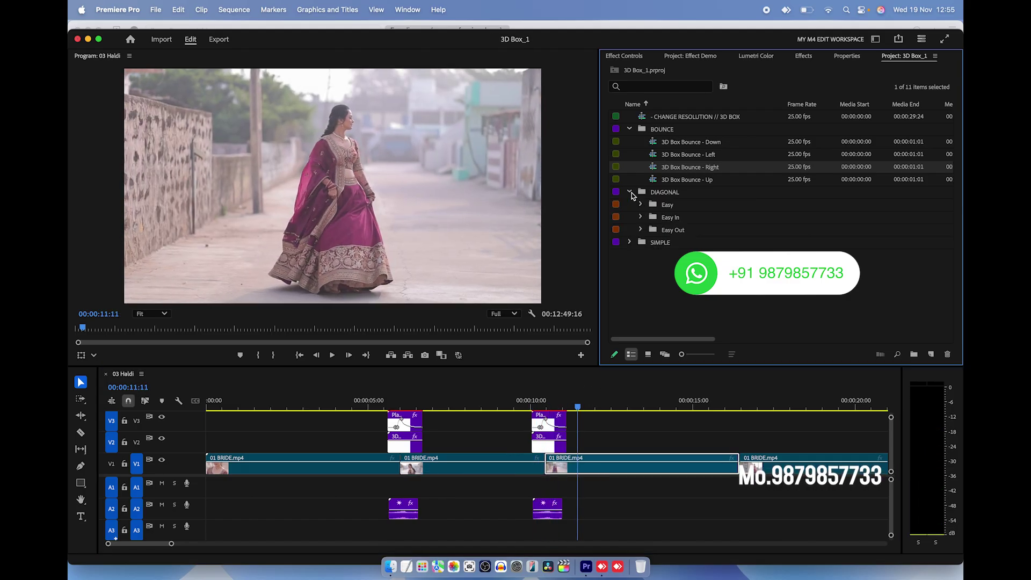
left_click(640, 205)
left_click_drag(699, 217, 746, 446)
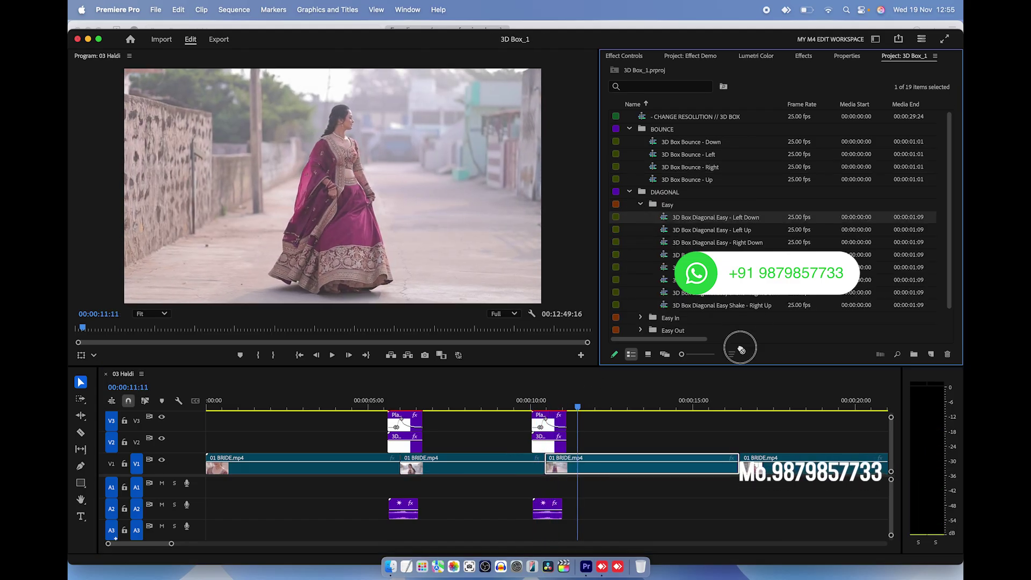
key("space")
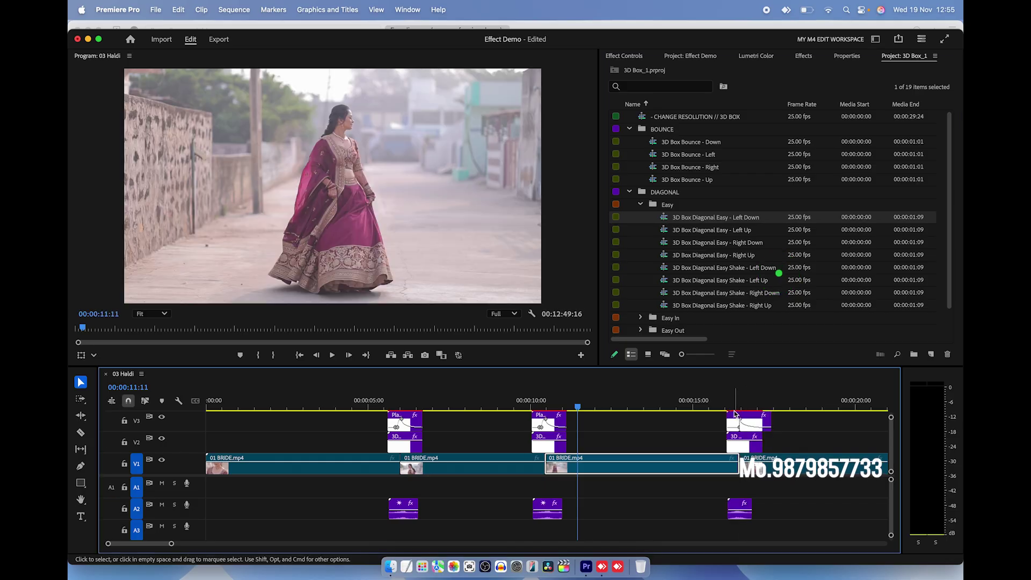
left_click(750, 404)
key("space")
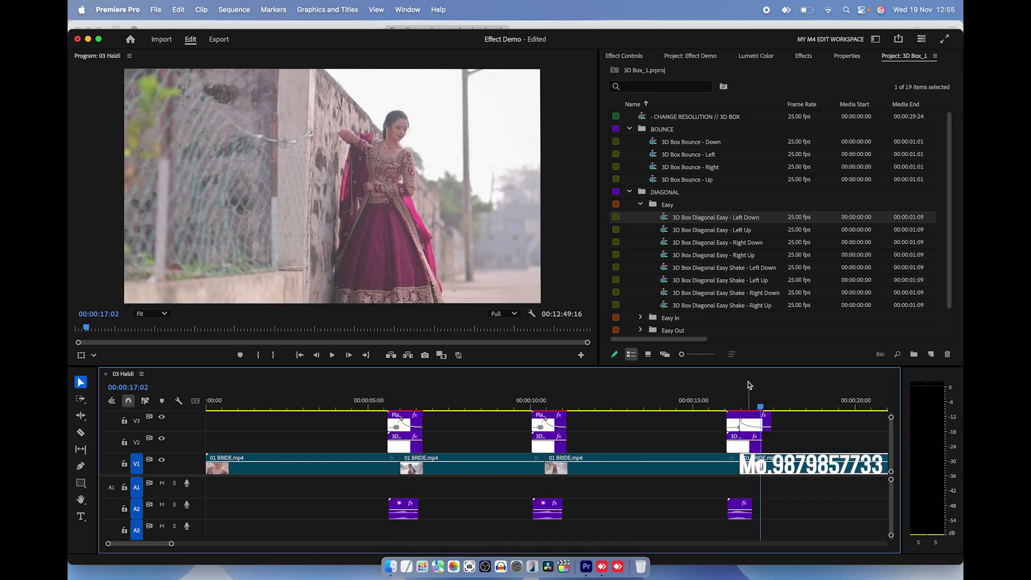
scroll(748, 414, "right", 5)
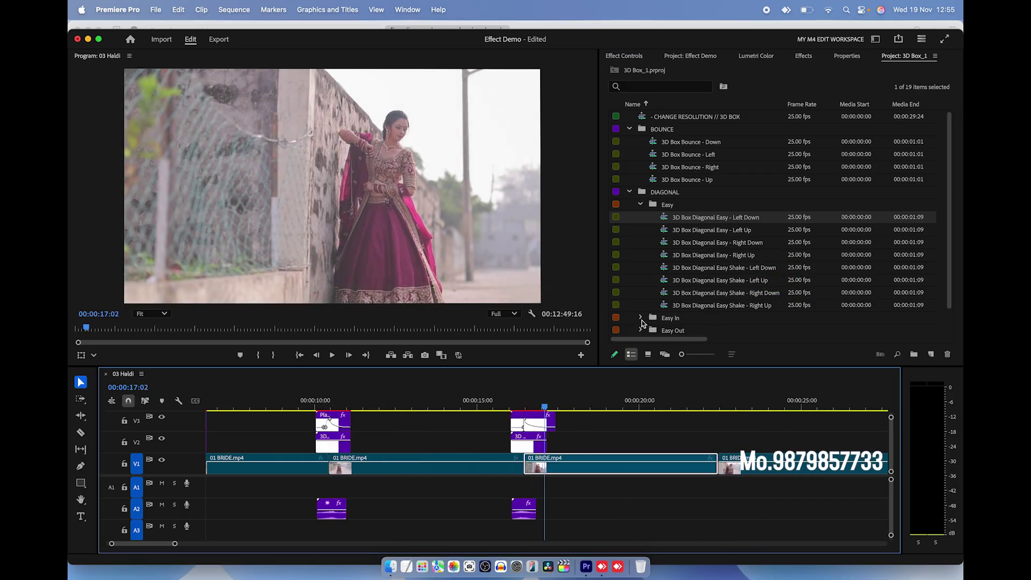
- Add Diagonal Easy In Shake - Left Up at the ~22 s cut, preview it, then close the 3D Box_1 panel
left_click(640, 318)
scroll(693, 258, "down", 5)
mouse_move(693, 268)
left_mouse_down()
mouse_move(723, 436)
mouse_move(717, 426)
left_mouse_up()
left_click(697, 404)
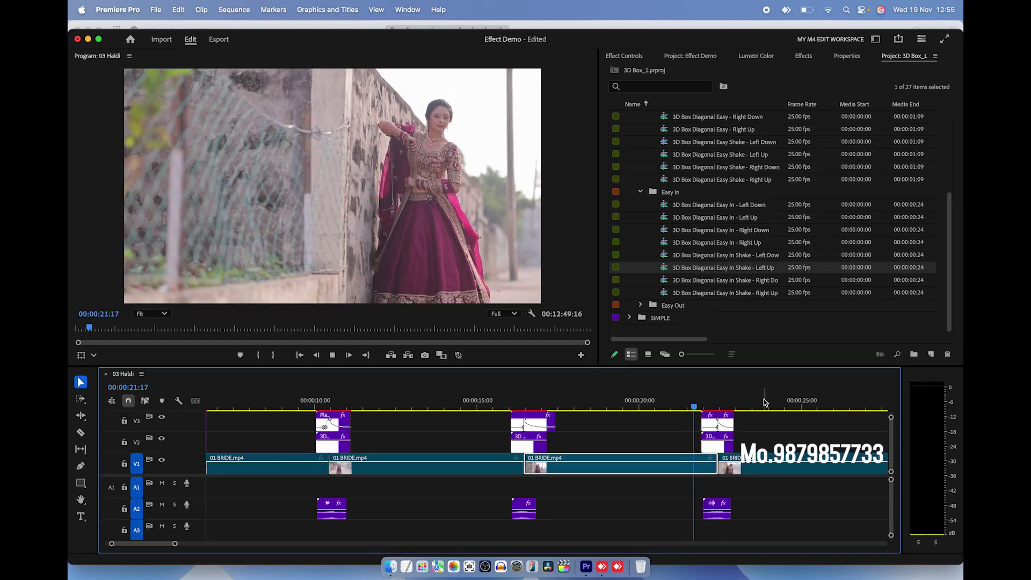
key("space")
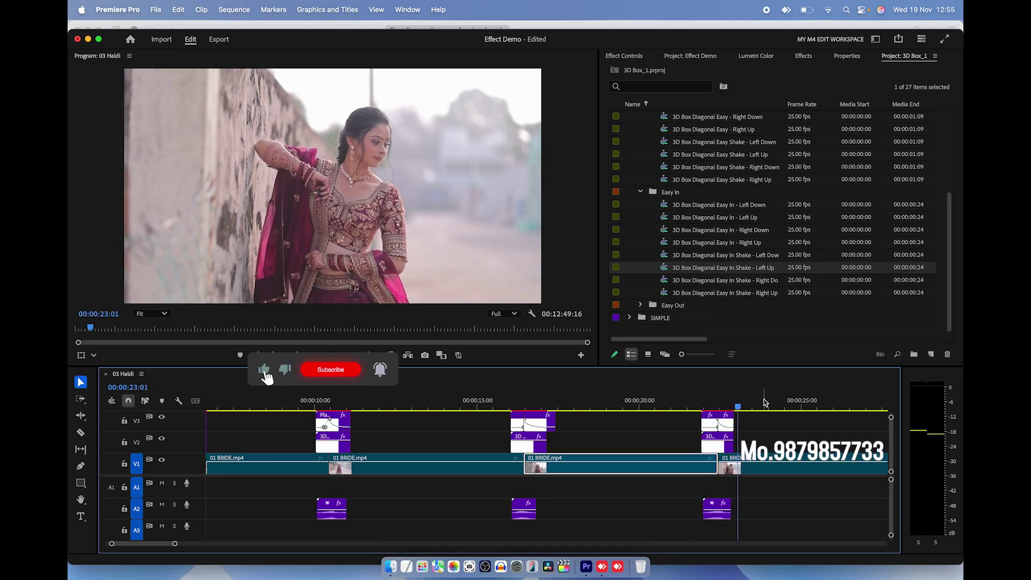
key("minus")
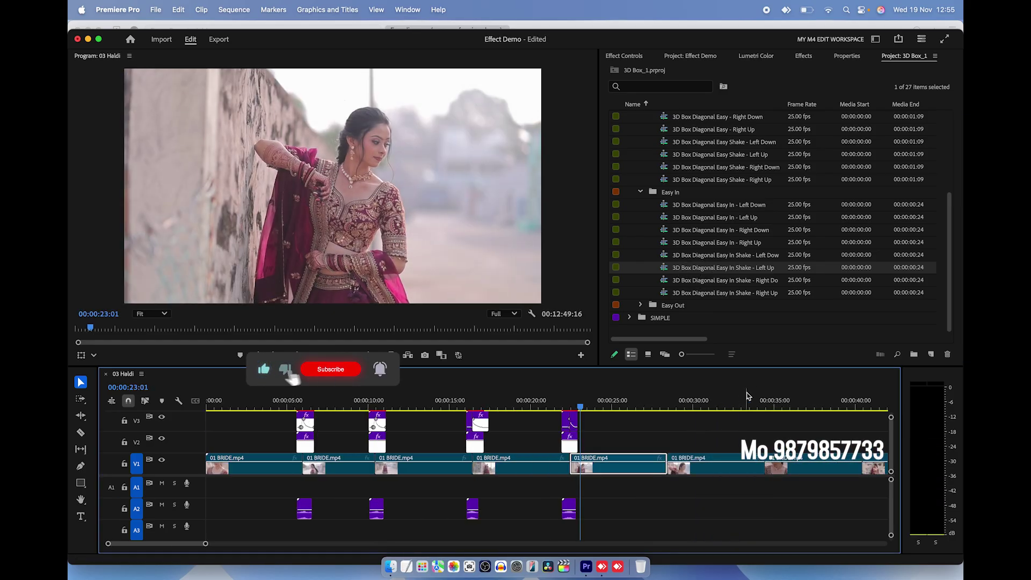
left_click(935, 57)
left_click(890, 66)
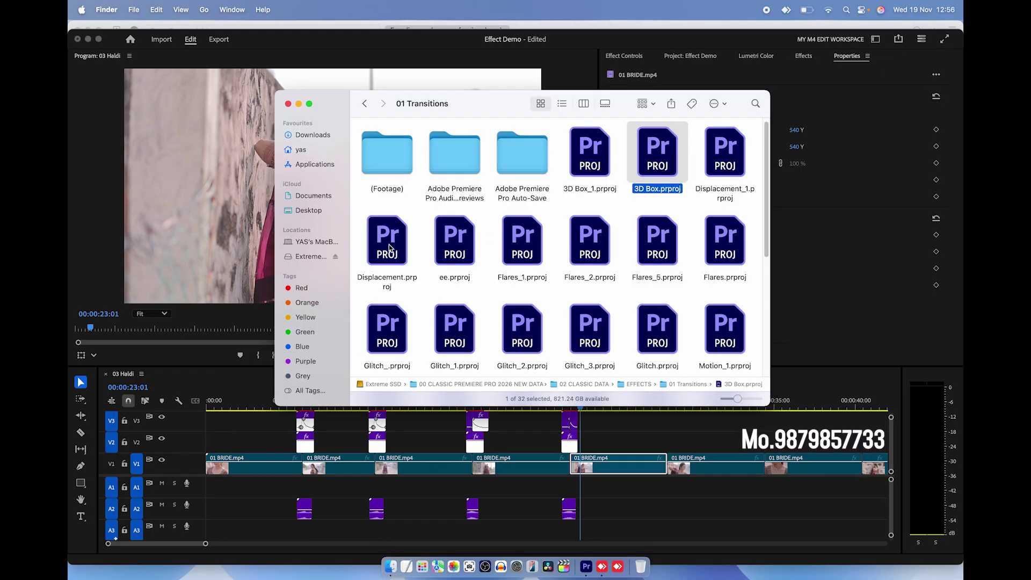
- Open Displacement.prproj with Premiere Pro 2025 and accept the project conversion
right_click(390, 248)
mouse_move(419, 263)
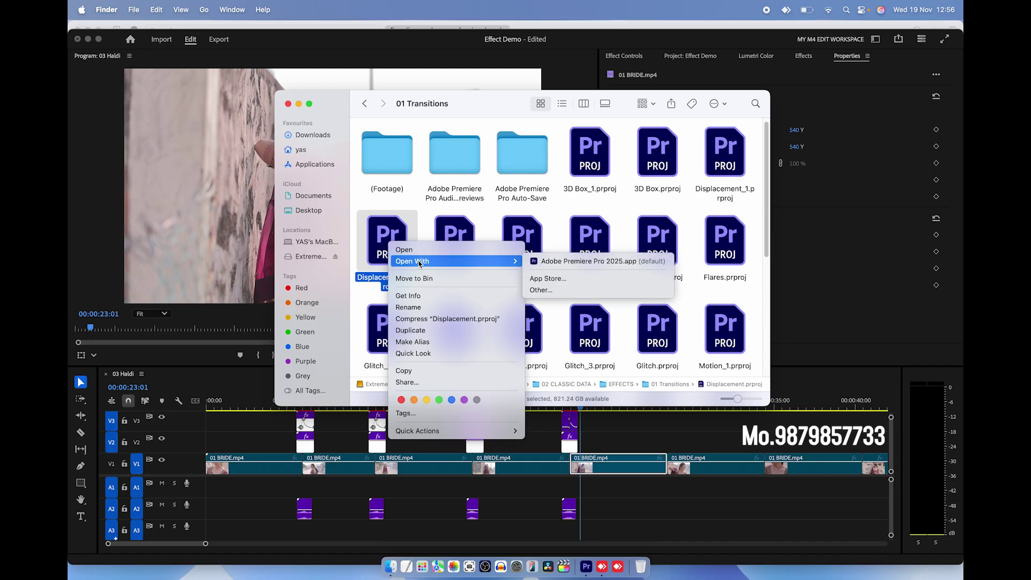
left_click(551, 262)
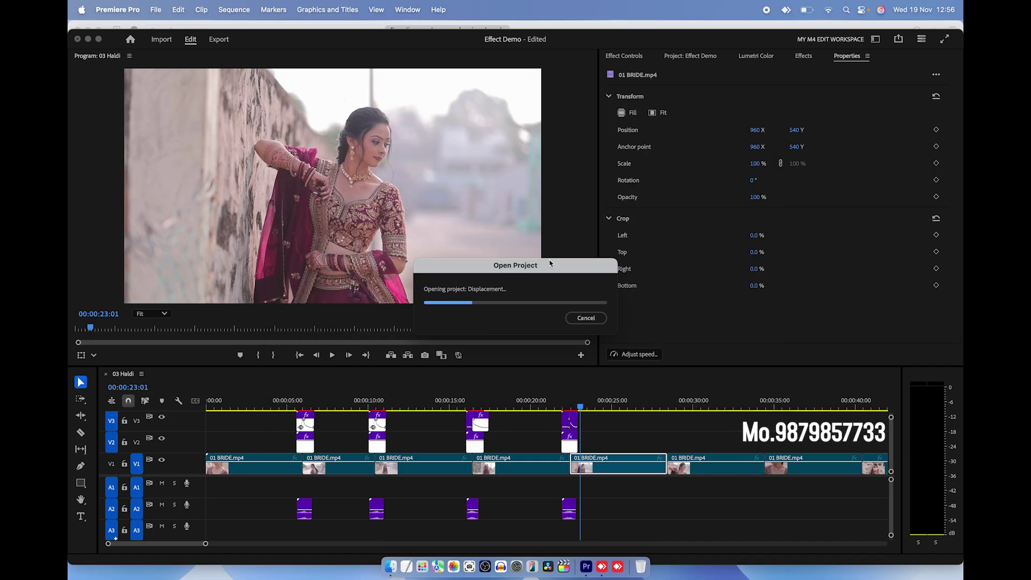
left_click(650, 217)
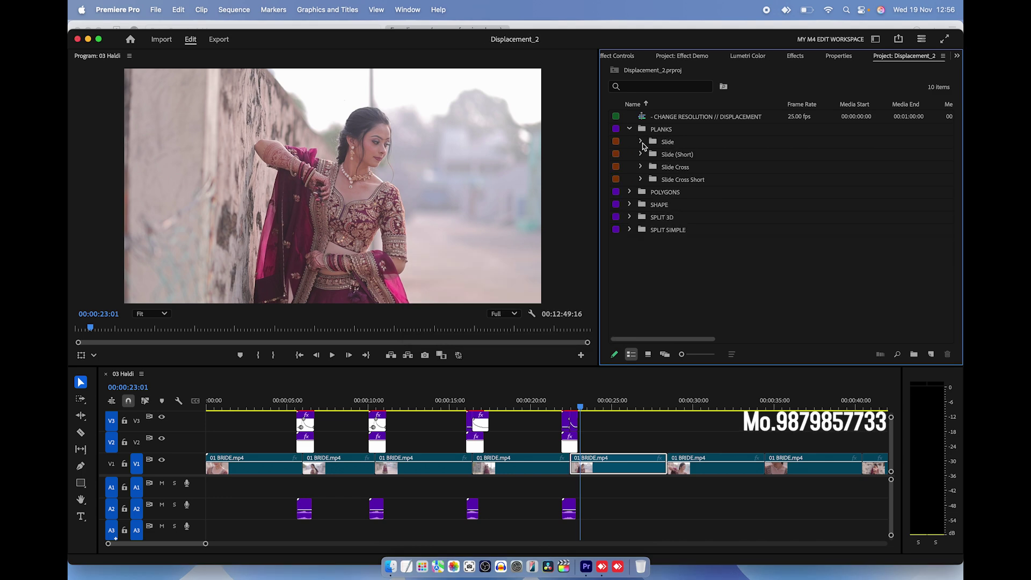
- Place Planks Slide 1 - Down at the cut near 28 seconds and preview it
left_click(641, 142)
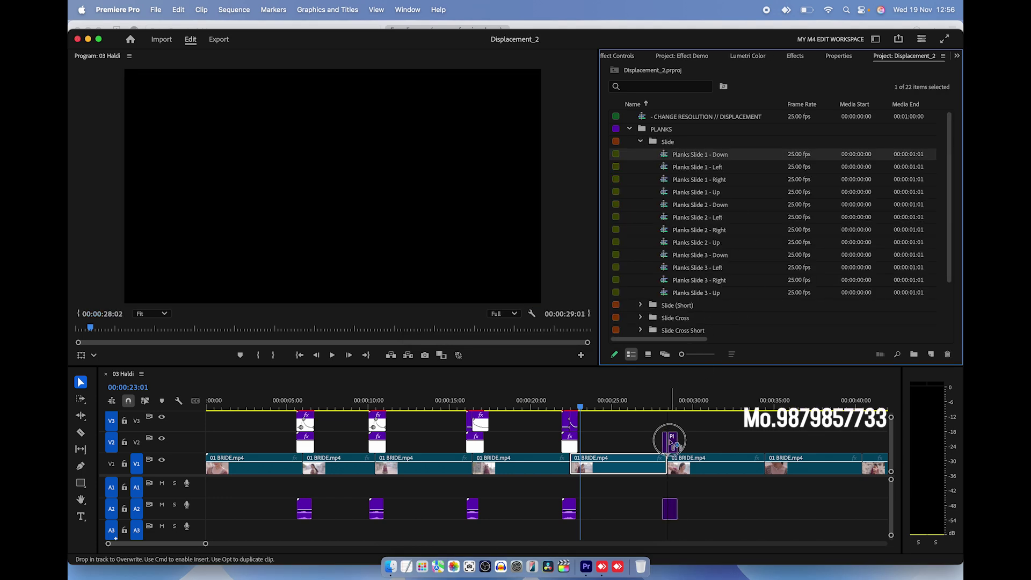
left_click_drag(691, 404, 671, 434)
left_click(663, 402)
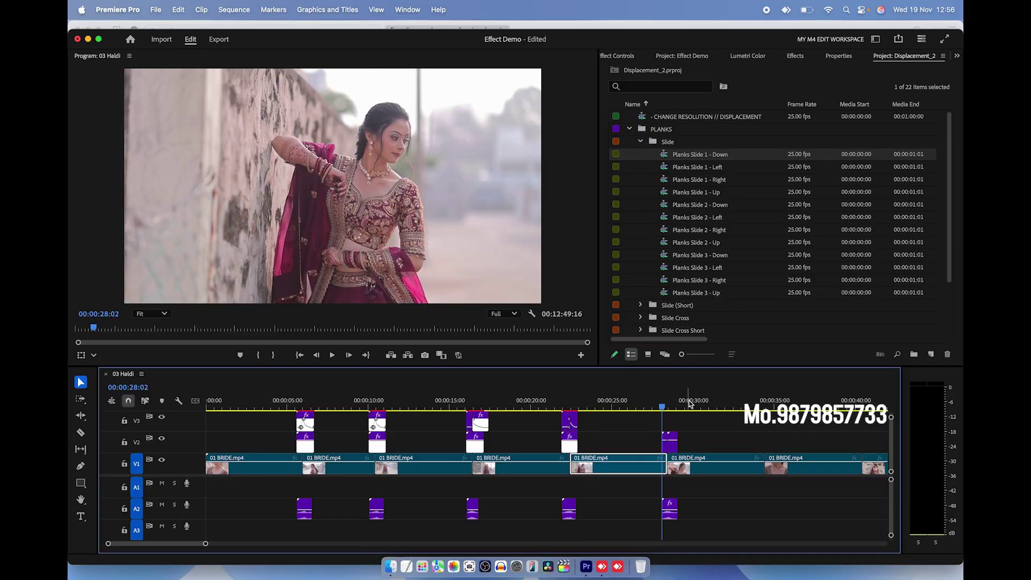
key("=")
key("space")
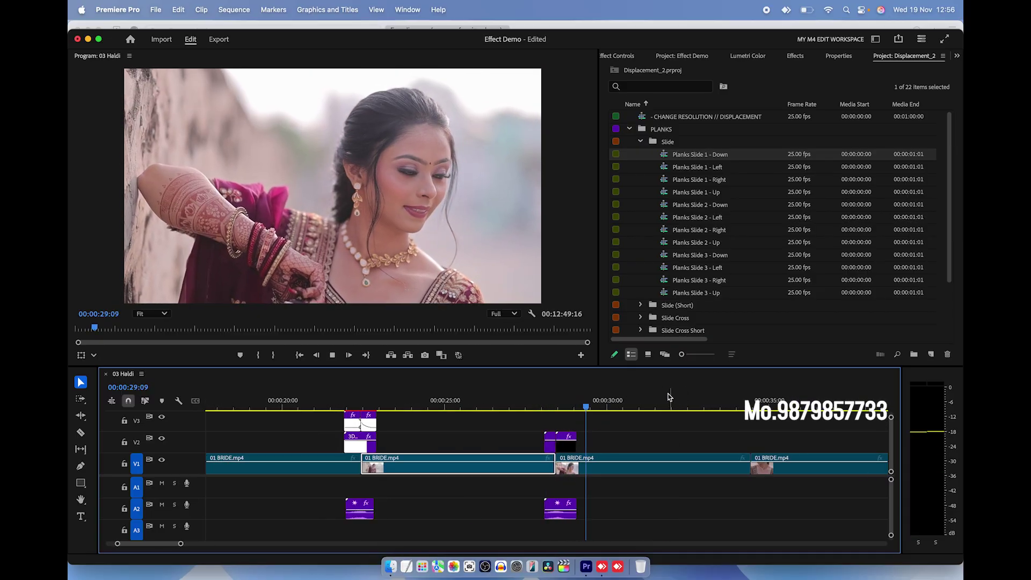
key("Down")
- Add Planks Slide 1 - Left and - Right at the cuts near 34 and 40 seconds, previewing each
left_click_drag(687, 169, 757, 440)
key("space")
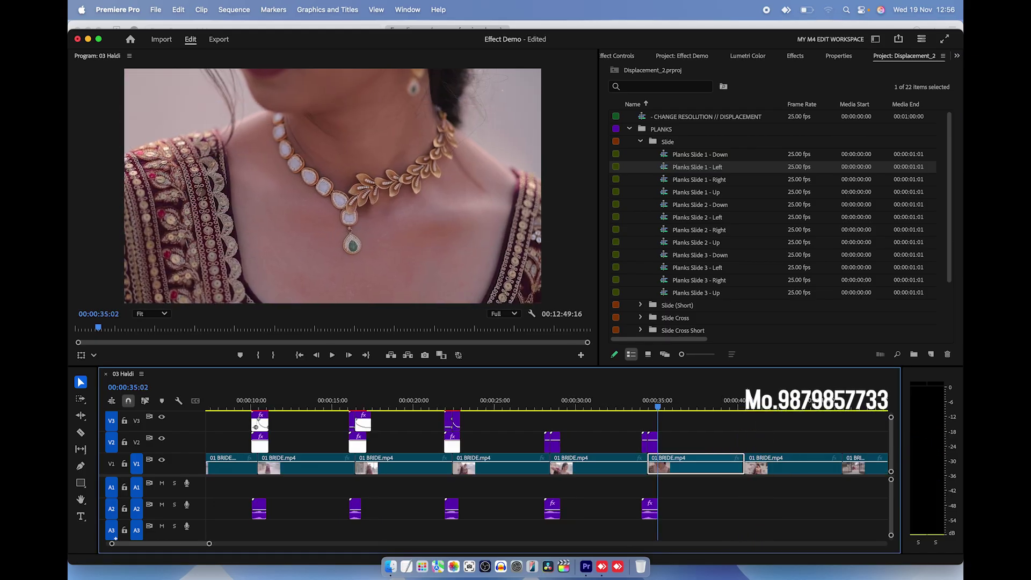
key("Down")
mouse_move(704, 185)
left_mouse_down()
mouse_move(571, 434)
mouse_move(553, 439)
left_mouse_up()
key("space")
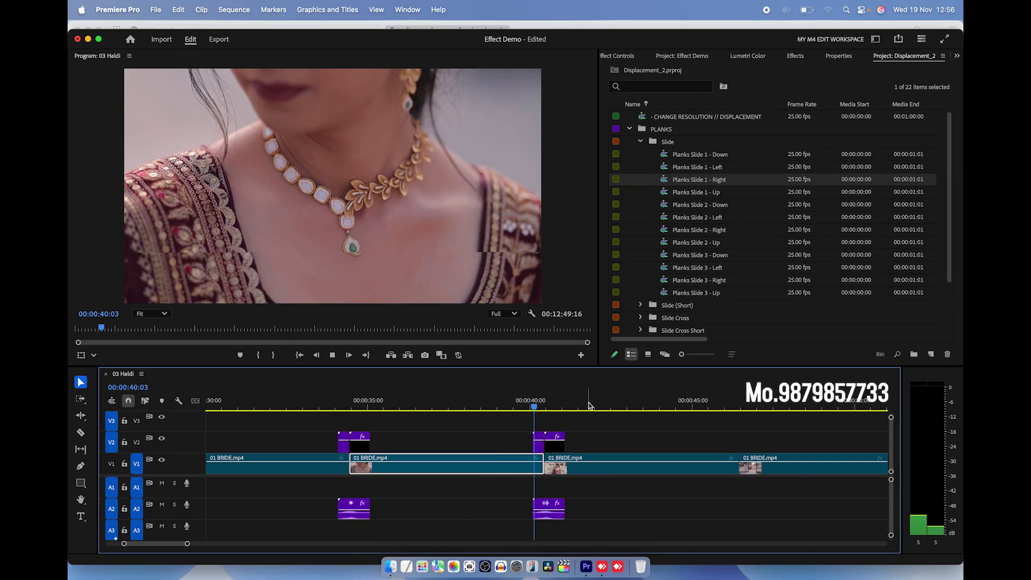
key("minus")
- Add Planks Slide 1 - Up at the cut near 46 seconds and play it back
key("Down")
left_click_drag(700, 195, 651, 438)
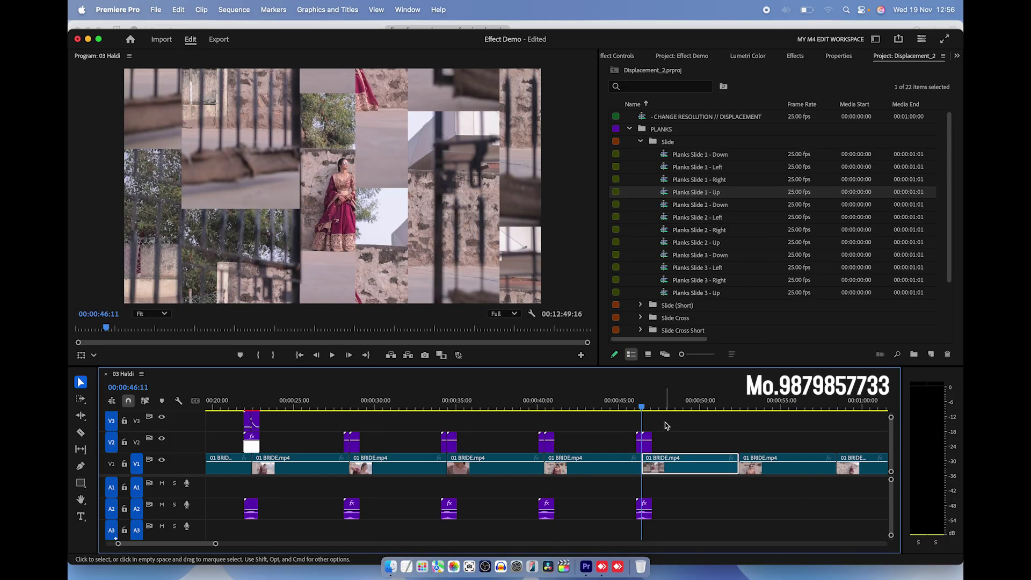
key("minus")
key("space")
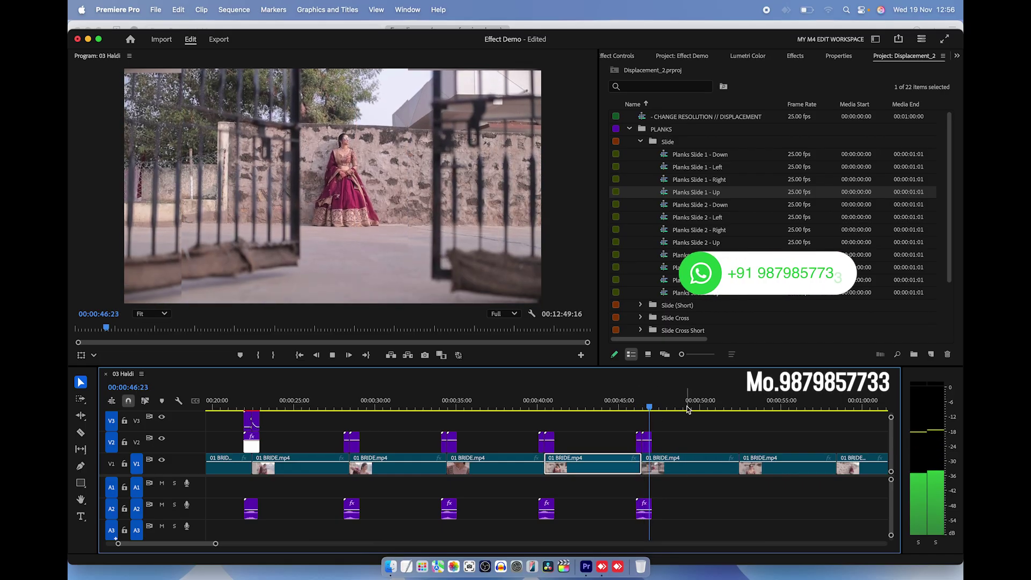
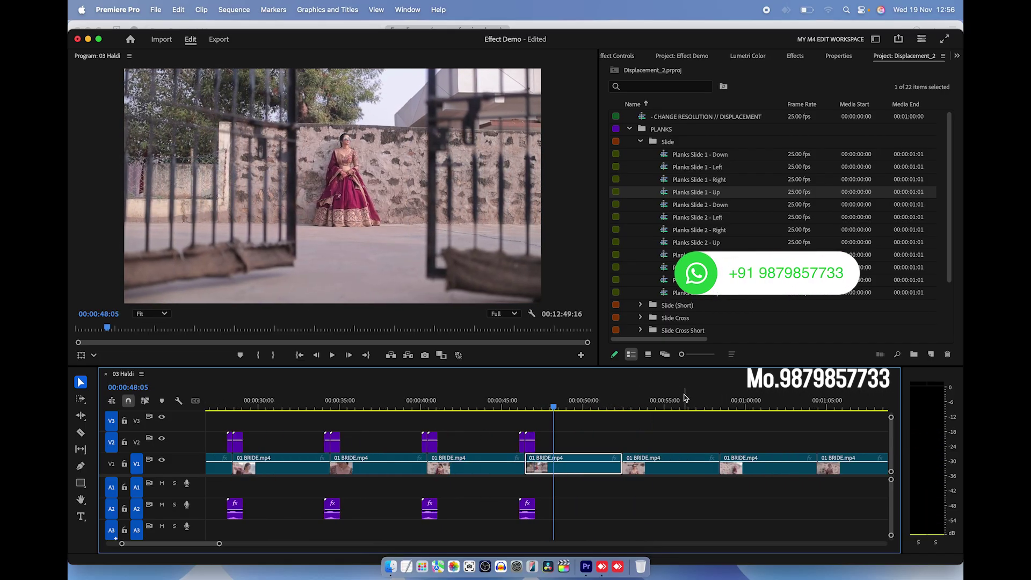
- Add Planks Slide 2 - Down and 2 - Left transitions on the next two cuts and preview them
key("Down")
left_click_drag(698, 205, 636, 427)
key("space")
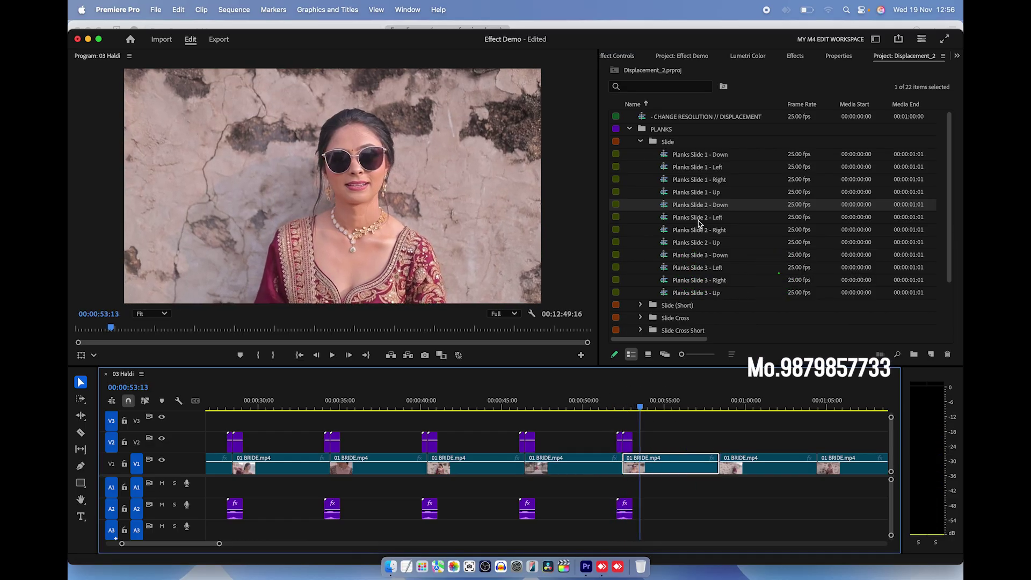
left_click_drag(700, 224, 720, 433)
left_click(719, 401)
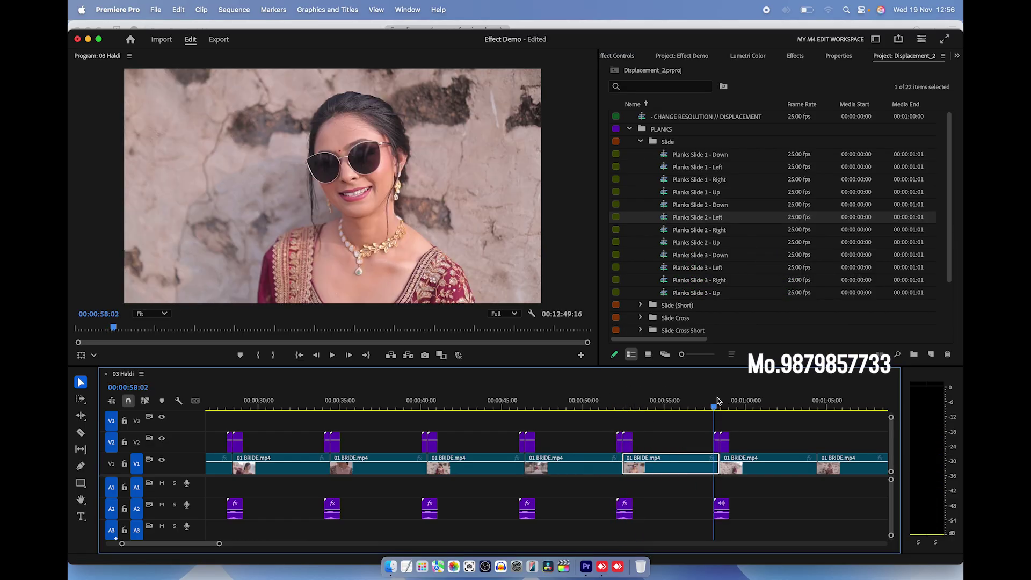
key("space")
- Add Planks Slide 3 - Up on the cut near 01:05 and preview it
mouse_move(683, 297)
left_mouse_down()
mouse_move(794, 438)
mouse_move(817, 443)
left_mouse_up()
key("space")
key("minus")
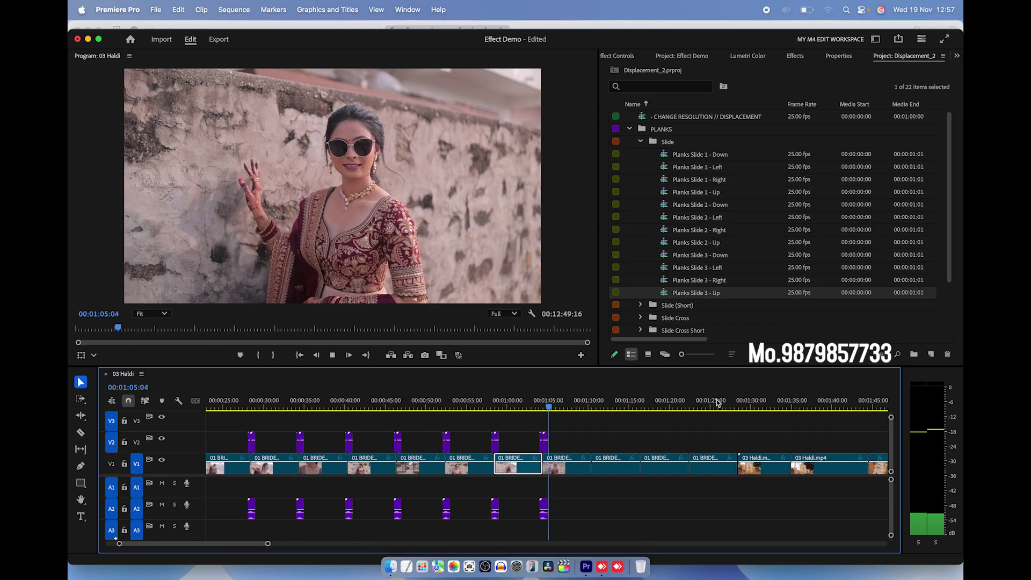
key("equal")
- Place a Slide (Short) transition on the 01:10 cut
left_click(640, 305)
scroll(645, 315, "down", 3)
mouse_move(697, 266)
left_mouse_down()
mouse_move(629, 436)
mouse_move(635, 409)
left_mouse_up()
- Add Planks Slide Cross 1 - Down near 01:15 and play it back
scroll(719, 309, "down", 5)
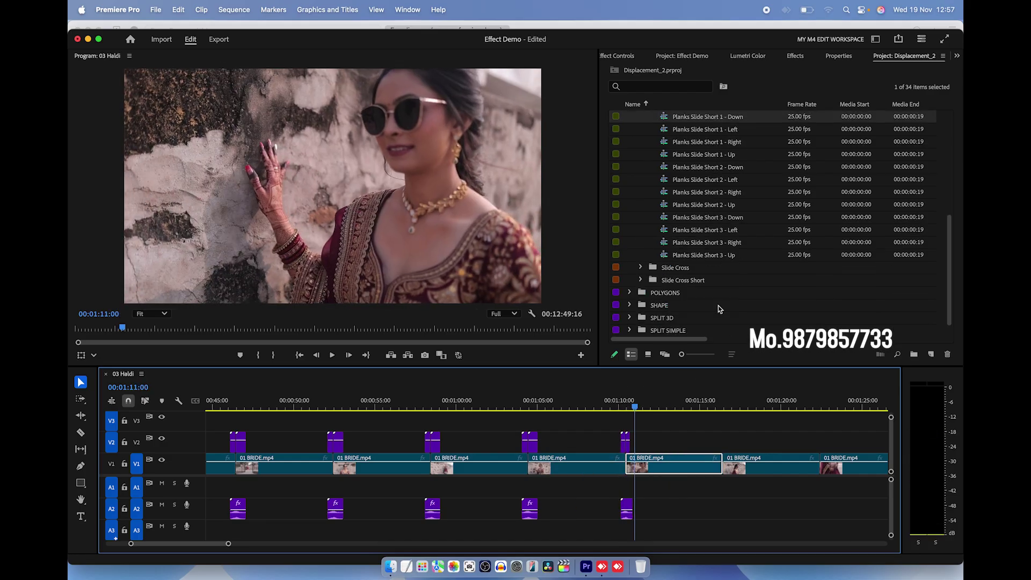
left_click(641, 268)
left_click_drag(687, 284, 722, 443)
left_click(717, 407)
key("space")
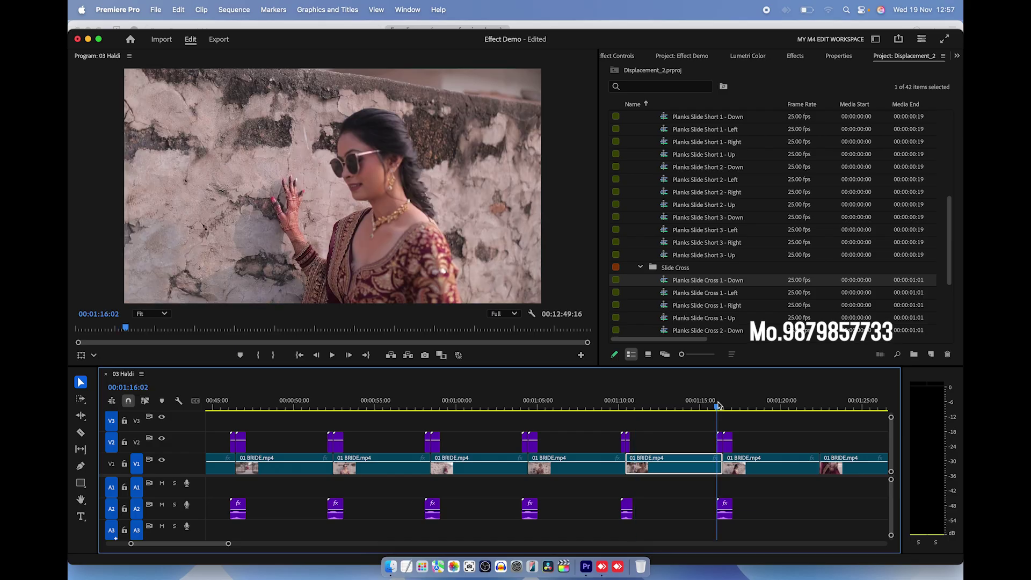
- Add Planks Slide Cross 1 - Left at 01:22 and Cross 1 - Right near 01:28
scroll(760, 403, "up", 3)
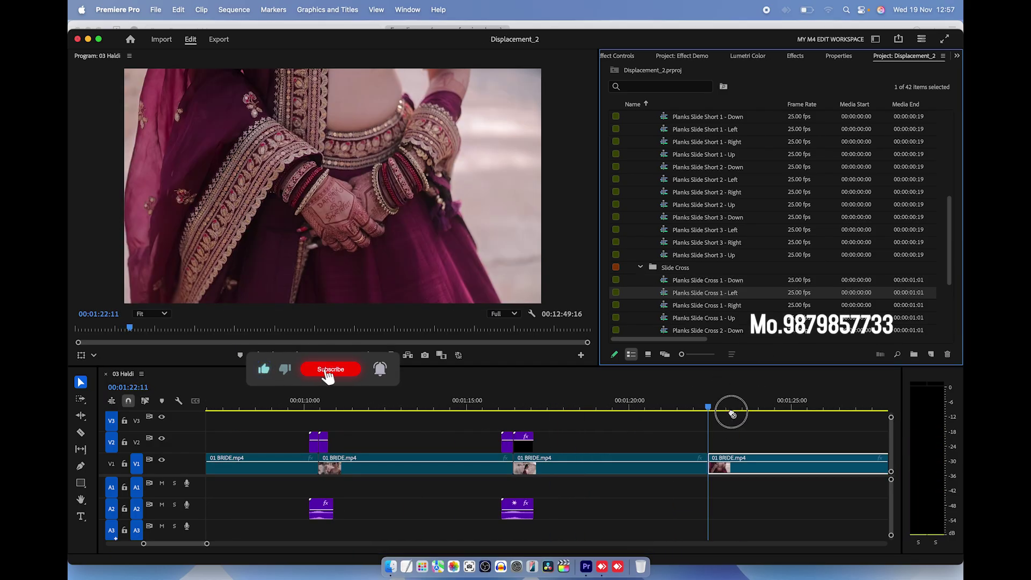
left_click_drag(693, 293, 716, 440)
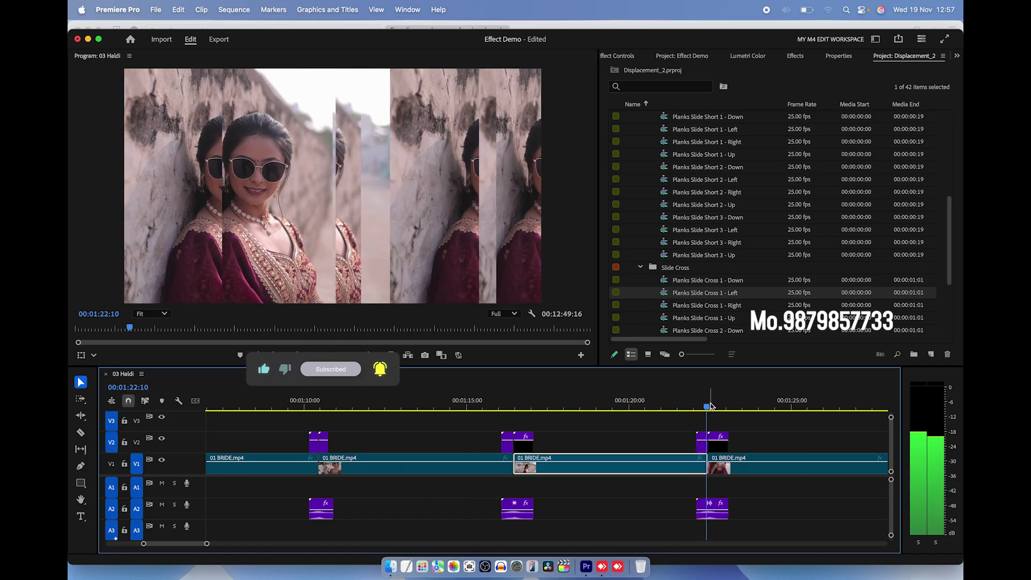
scroll(696, 405, "down", 5)
scroll(695, 406, "up", 5)
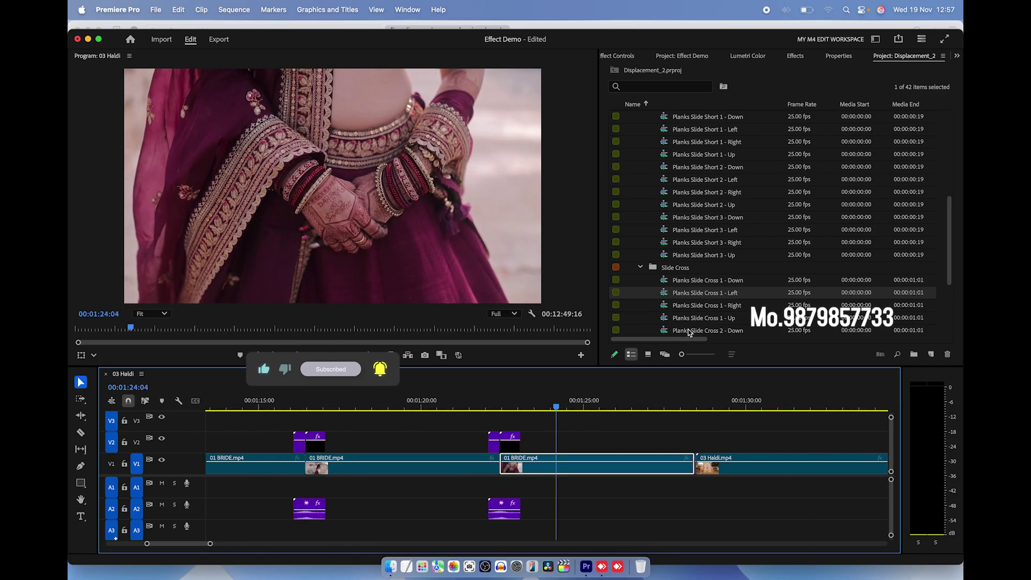
left_click_drag(695, 305, 698, 446)
key("space")
- Add Planks Slide Cross 1 - Up near 01:35 and preview it
scroll(699, 412, "down", 3)
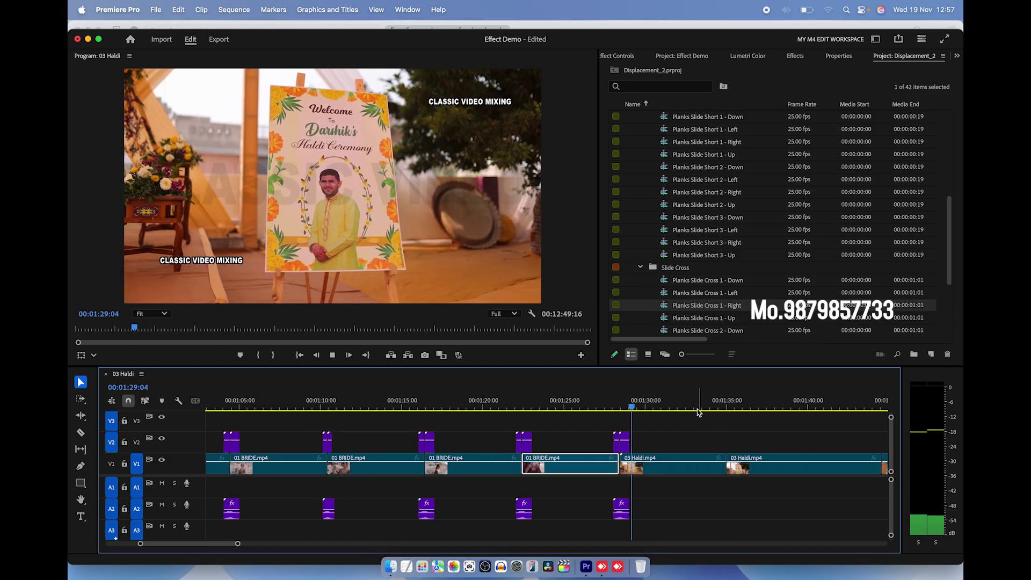
scroll(698, 413, "up", 3)
left_click(706, 404)
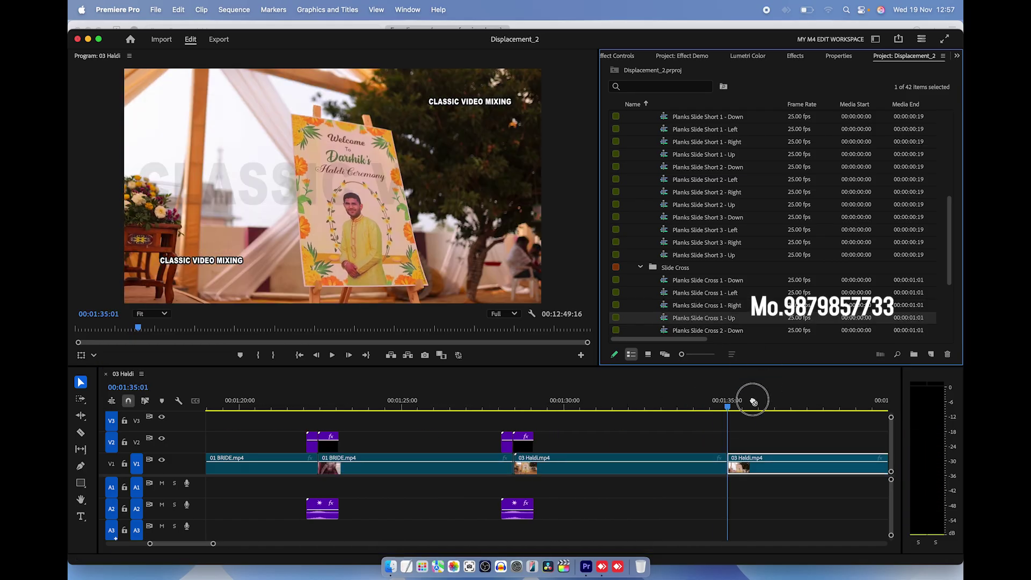
left_click_drag(697, 318, 730, 440)
key("space")
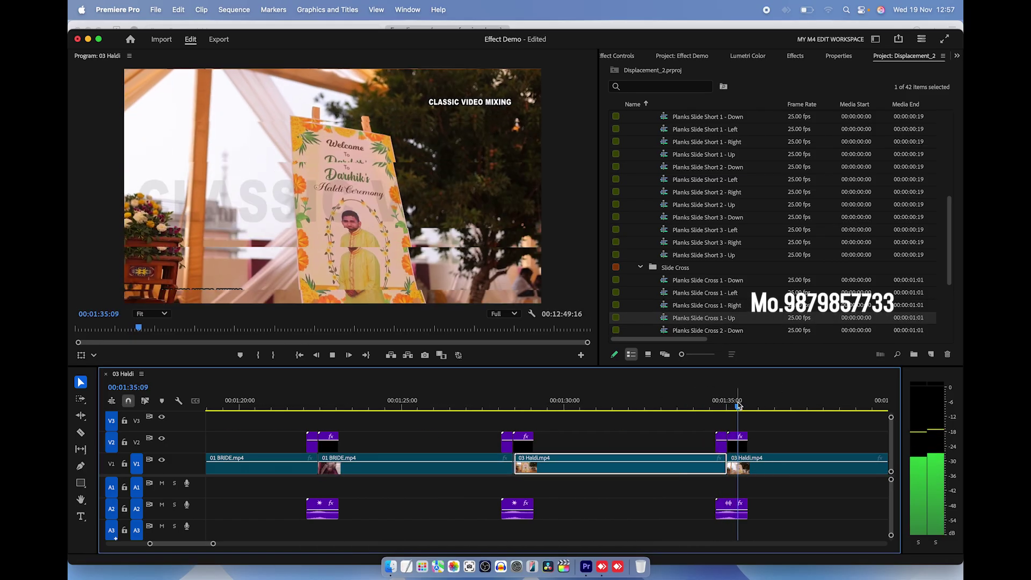
key("space")
- Paste a copy of the Planks Slide Cross transition onto the 01:44 cut and preview it
key("minus")
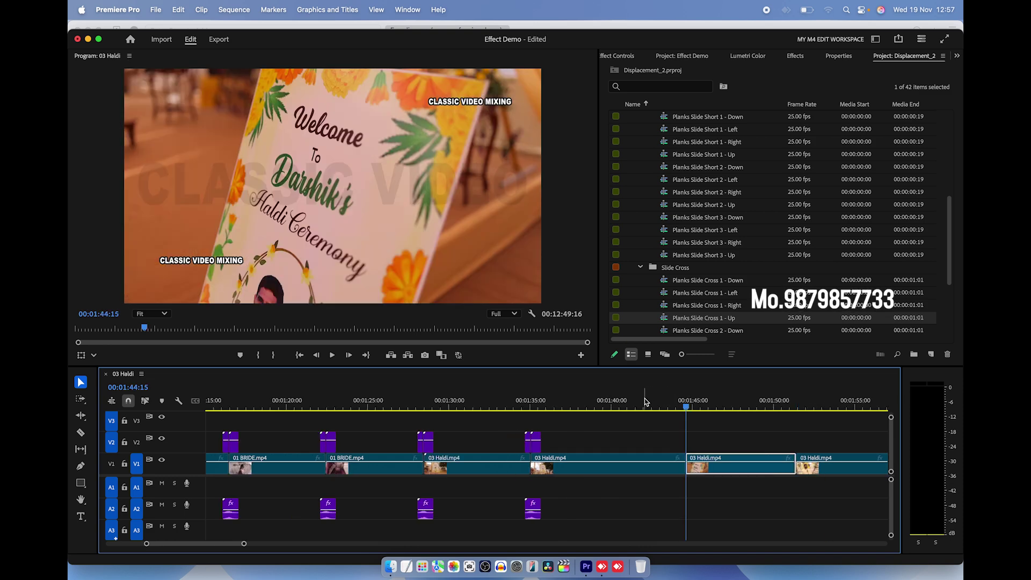
key("equal")
key("super+v")
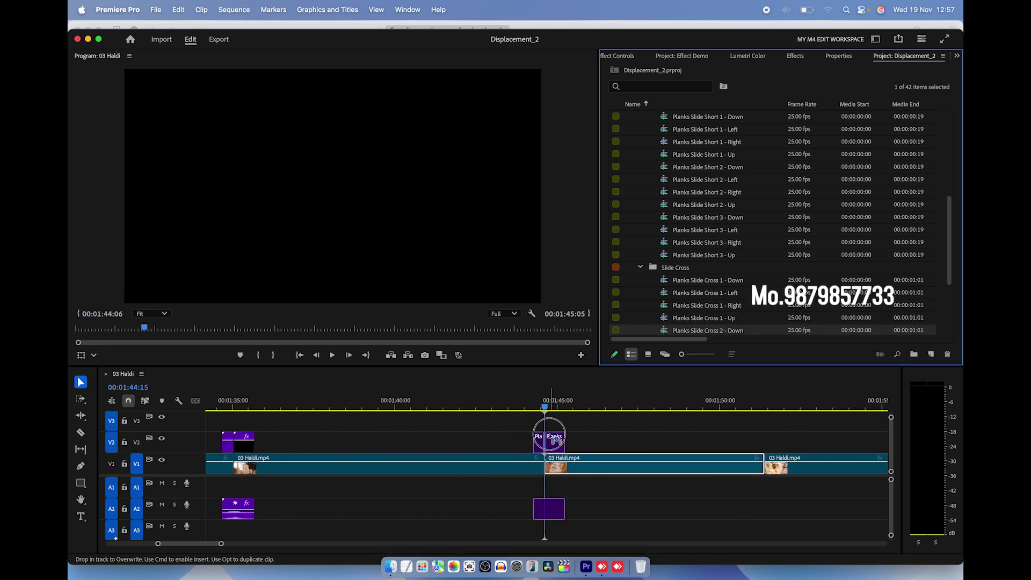
key("space")
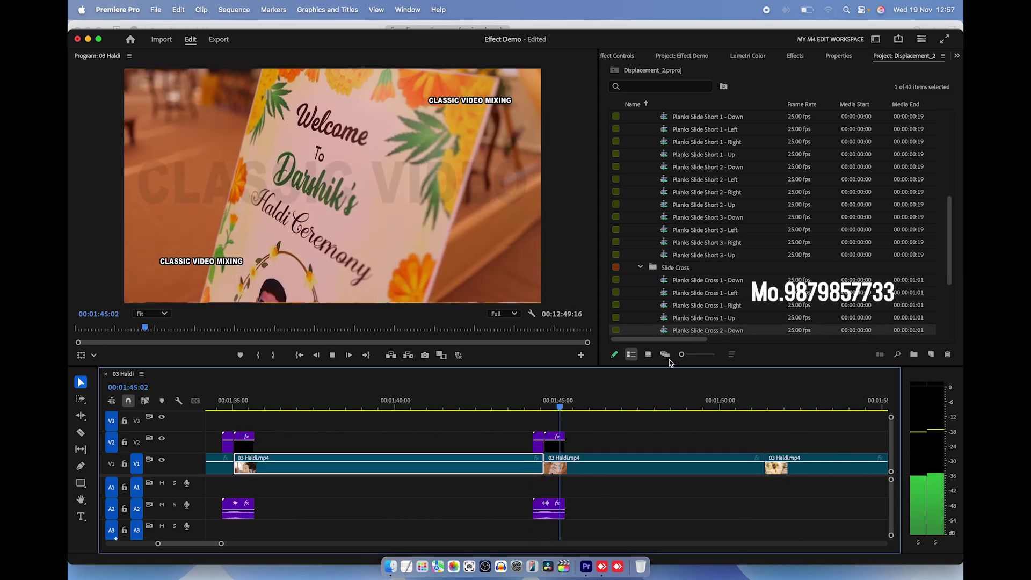
key("space")
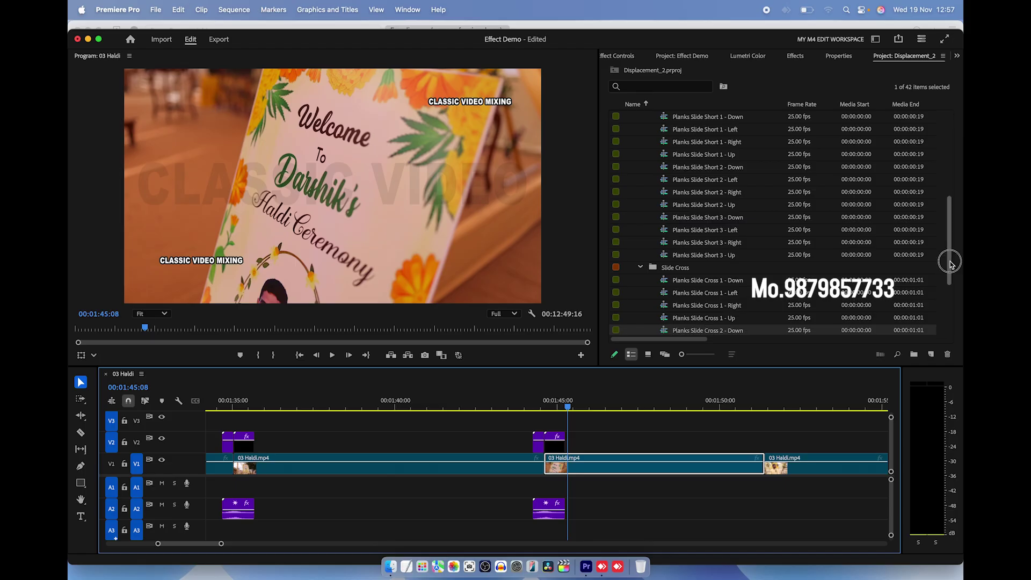
left_click_drag(950, 264, 949, 308)
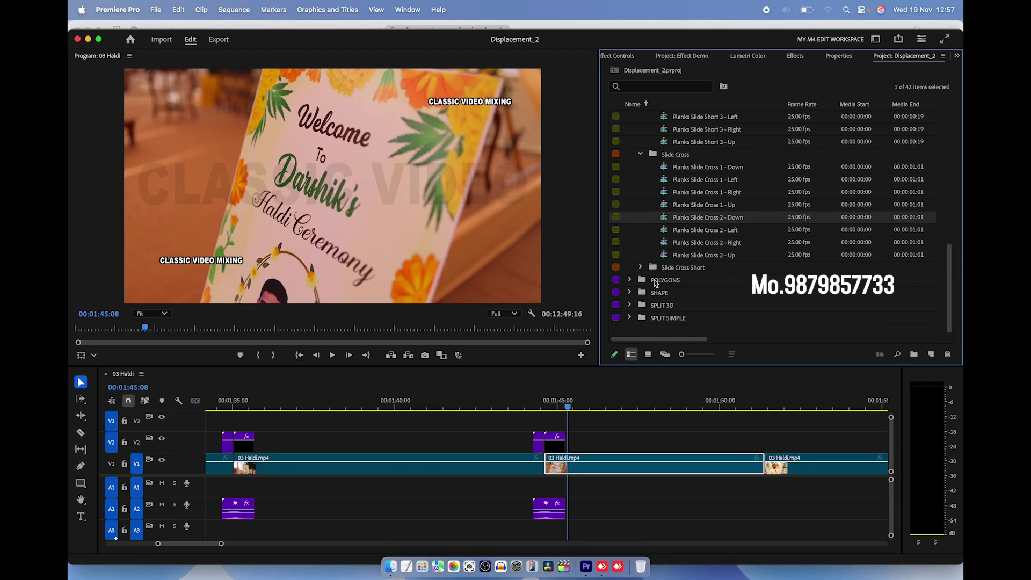
- Add Planks Slide Cross Short 1 - Down near 01:51 and Short 1 - Left near 02:00
left_click(641, 268)
left_click_drag(694, 286, 768, 436)
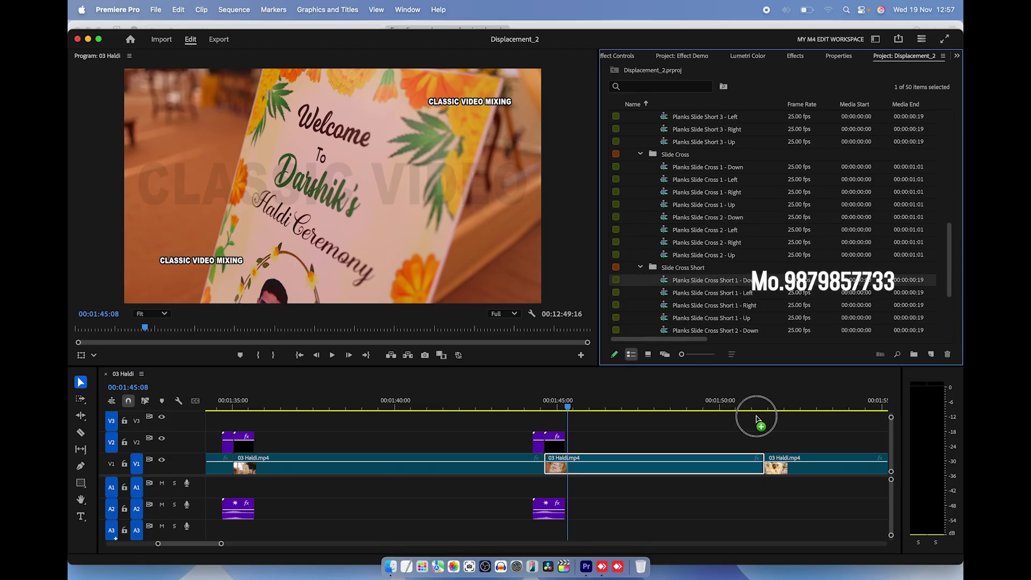
left_click(758, 404)
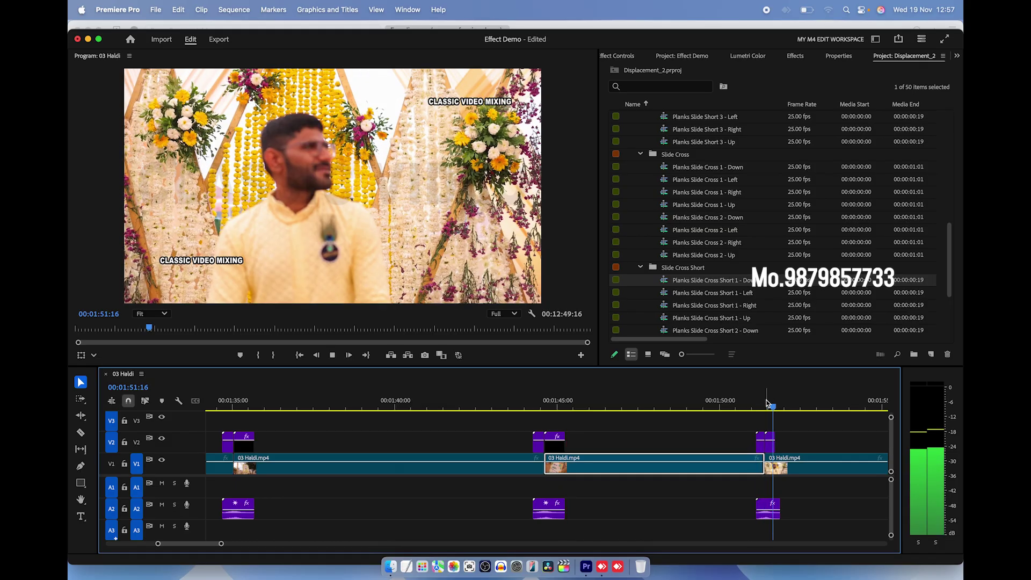
key("space")
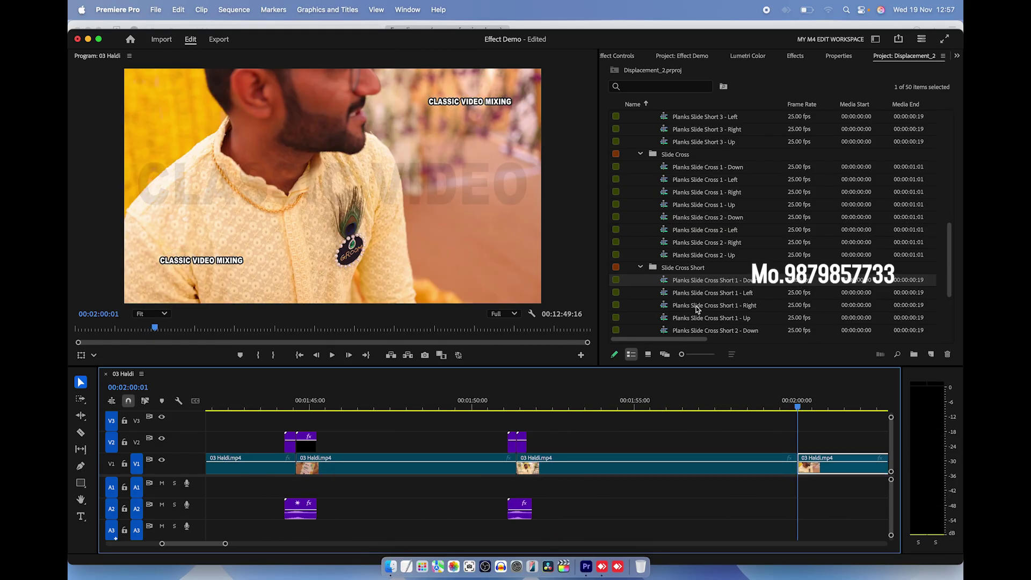
left_click_drag(697, 293, 794, 438)
left_click(789, 407)
key("space")
- Add Planks Slide Cross Short 1 - Right at 02:08 and Short 1 - Up at 02:15
key("space")
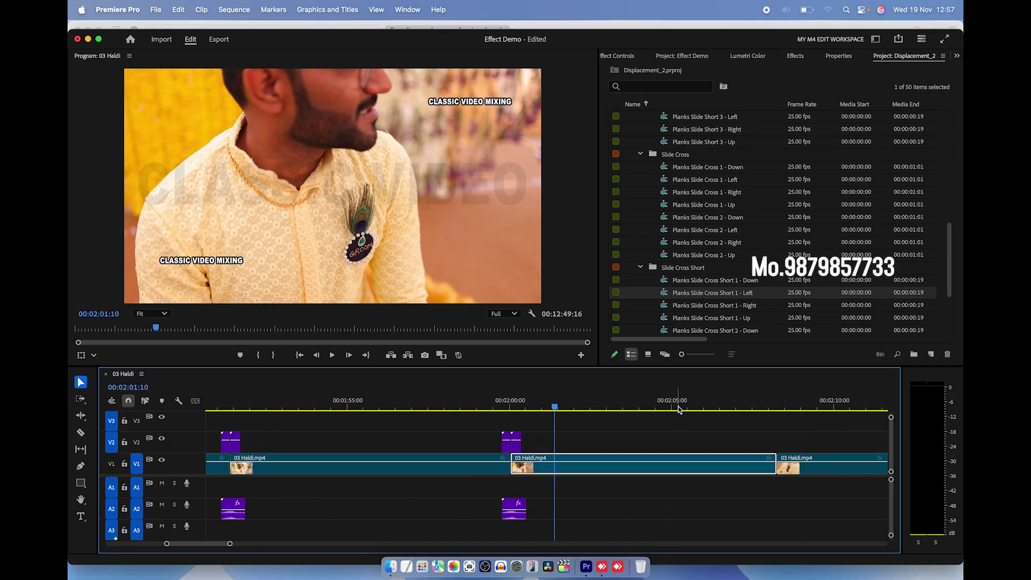
key("Down")
left_click_drag(715, 305, 777, 424)
key("space")
key("minus")
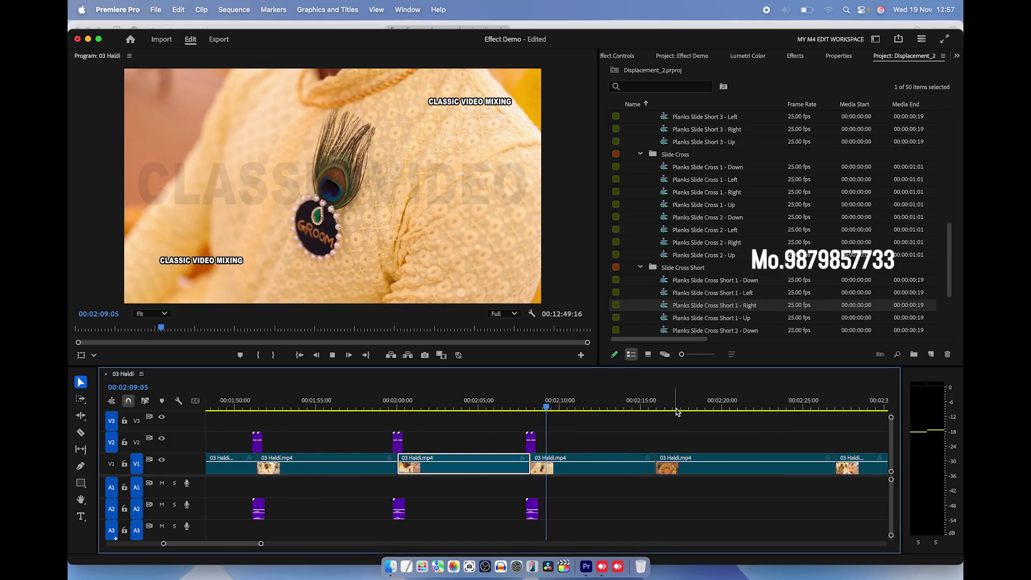
key("Down")
left_click_drag(662, 439, 665, 410)
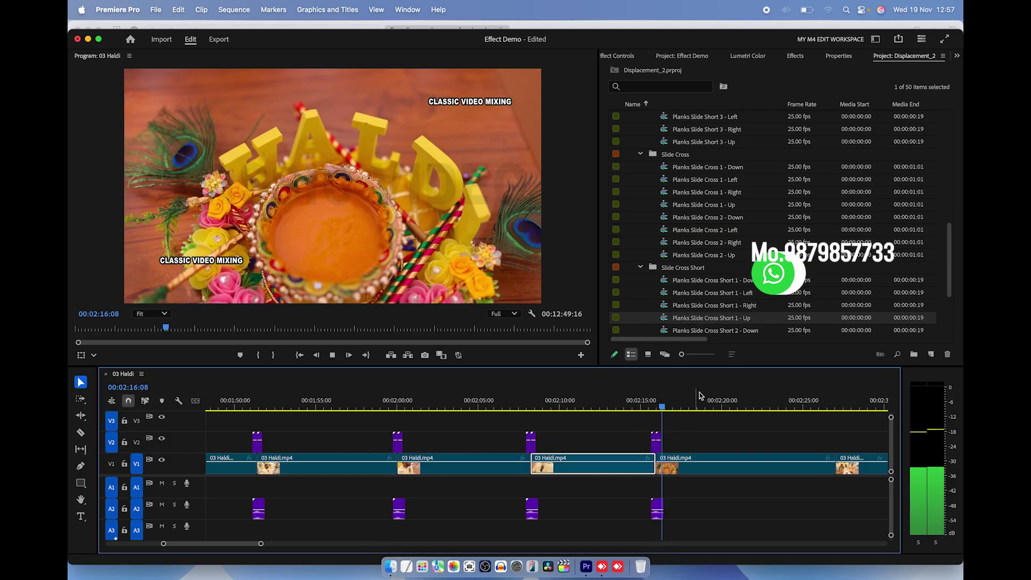
- Add Polygons Beveled 1 - Down on the next cut near 02:26 and play it back
scroll(692, 318, "down", 3)
scroll(692, 318, "down", 2)
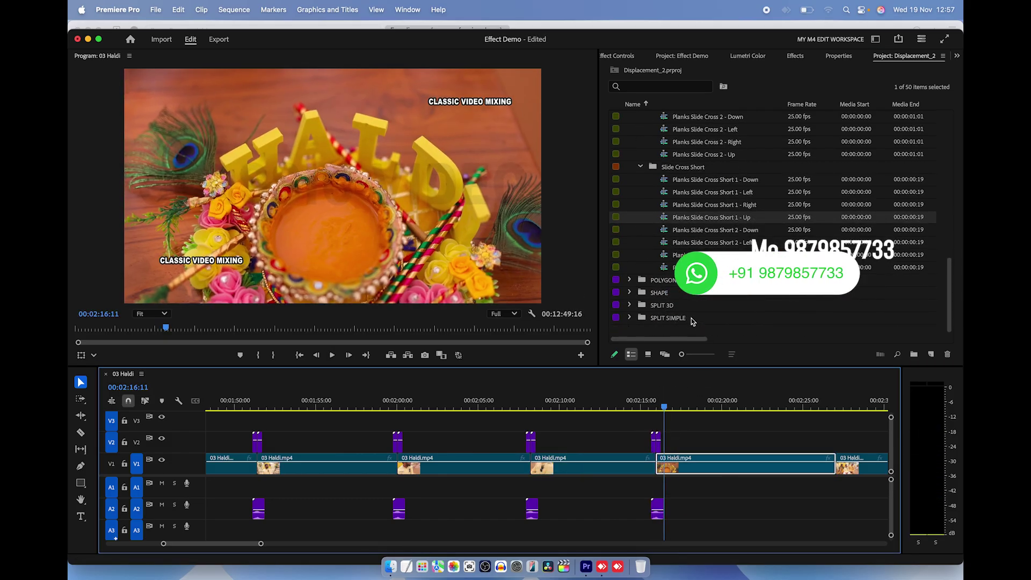
left_click(631, 280)
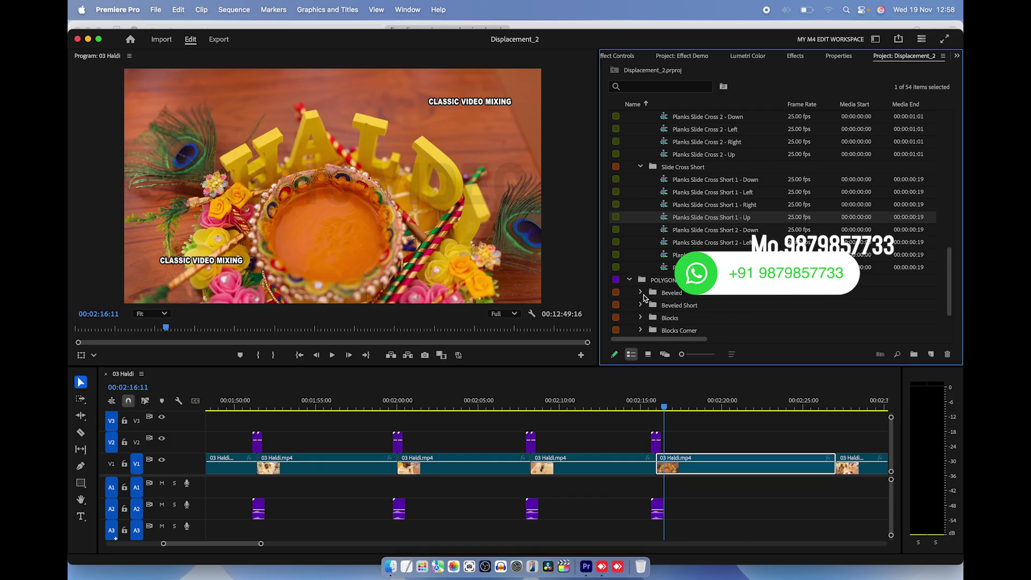
left_click_drag(806, 407, 837, 437)
left_click(833, 408)
key("space")
key("minus")
key("minus")
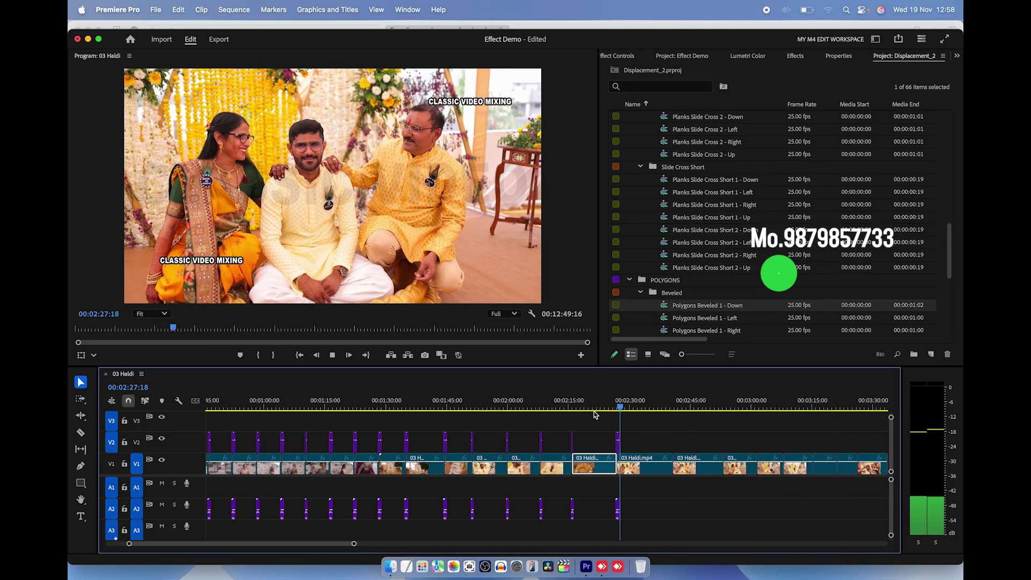
key("Down")
- Add Polygons Beveled 1 - Left near 02:40 and Beveled 1 - Right at 02:53, previewing each
key("equal")
left_click_drag(696, 326, 547, 439)
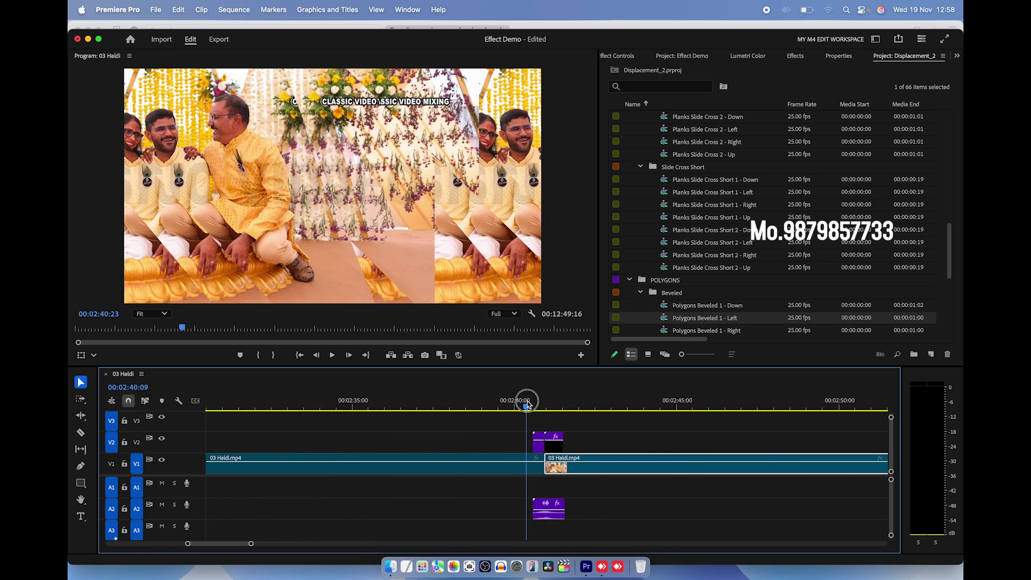
key("space")
key("space")
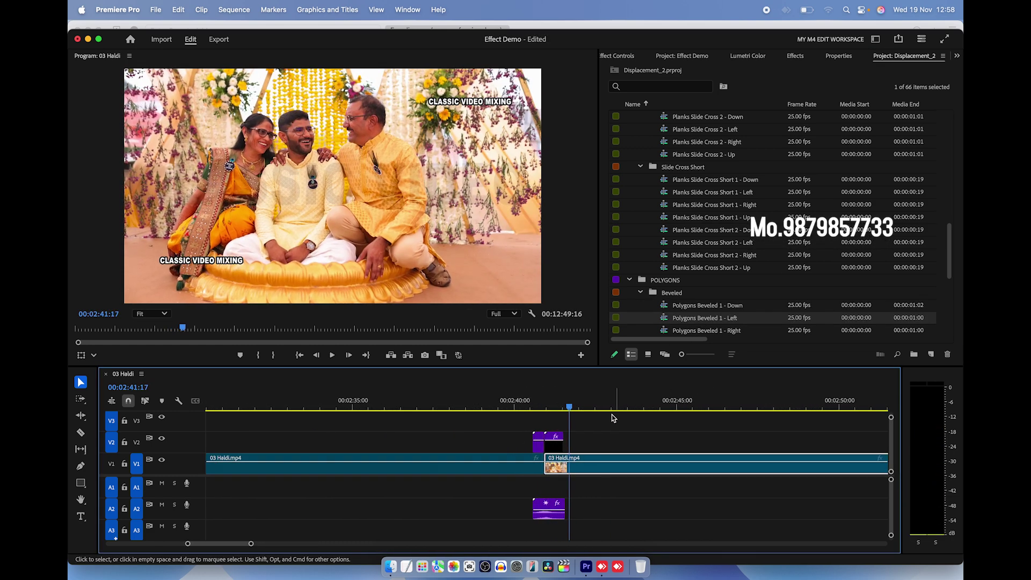
key("minus")
key("Down")
left_click_drag(685, 336, 751, 444)
key("equal")
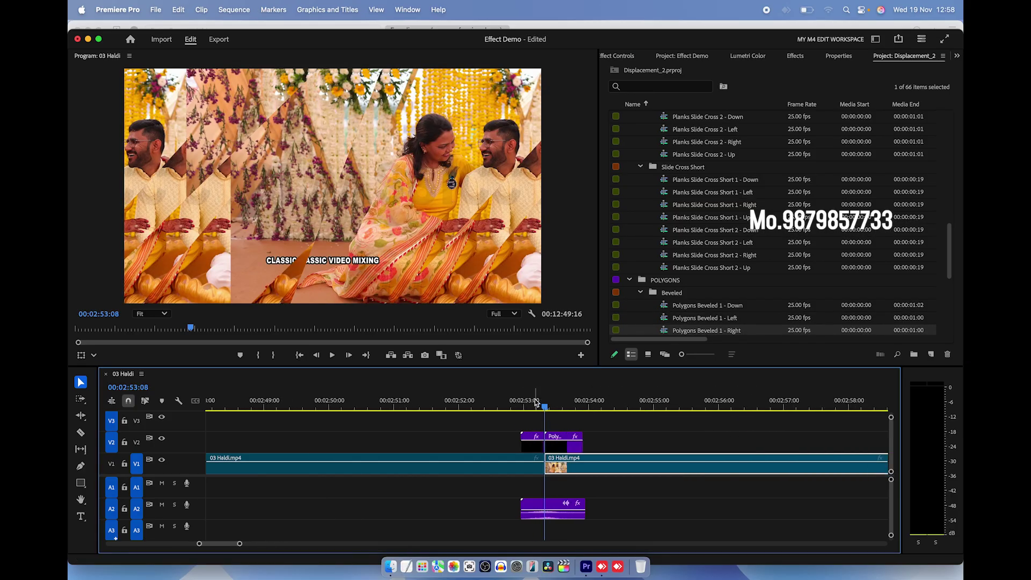
key("space")
key("space")
key("minus")
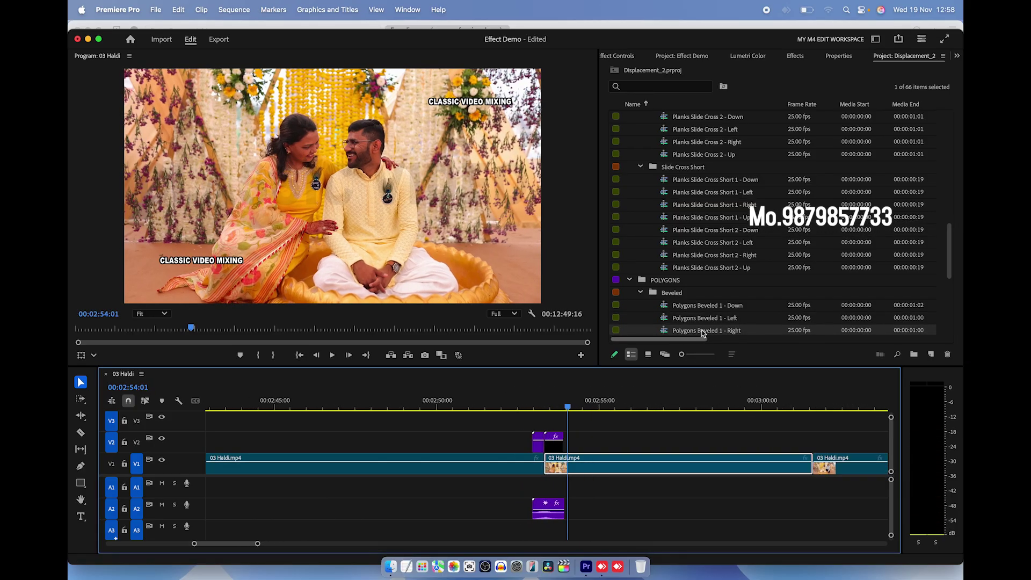
scroll(702, 334, "down", 5)
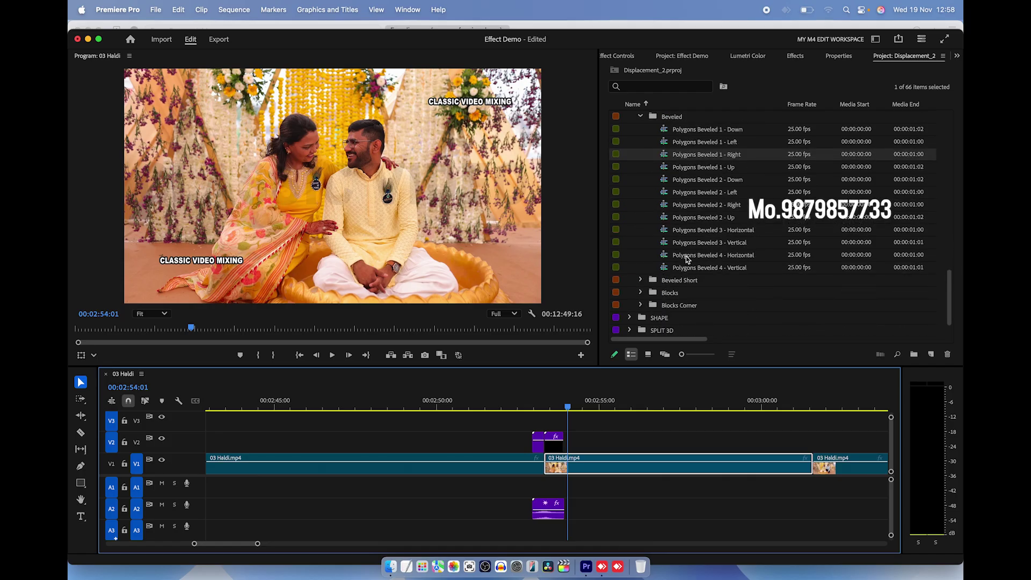
- Place Polygons Beveled Short 1 - Down on the 03:01 cut and preview it
left_click(640, 281)
left_click_drag(709, 293, 813, 439)
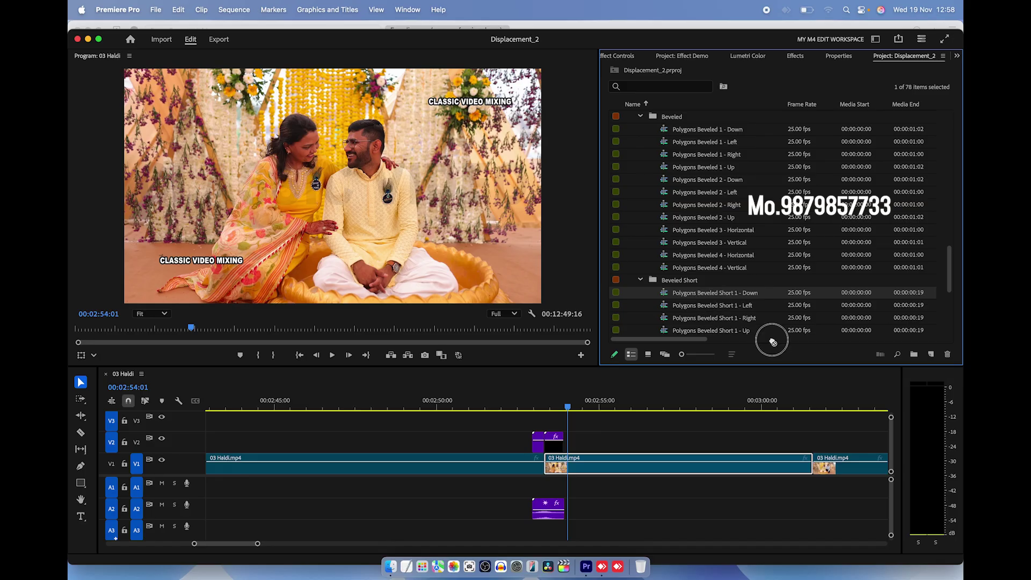
left_click(804, 399)
key("space")
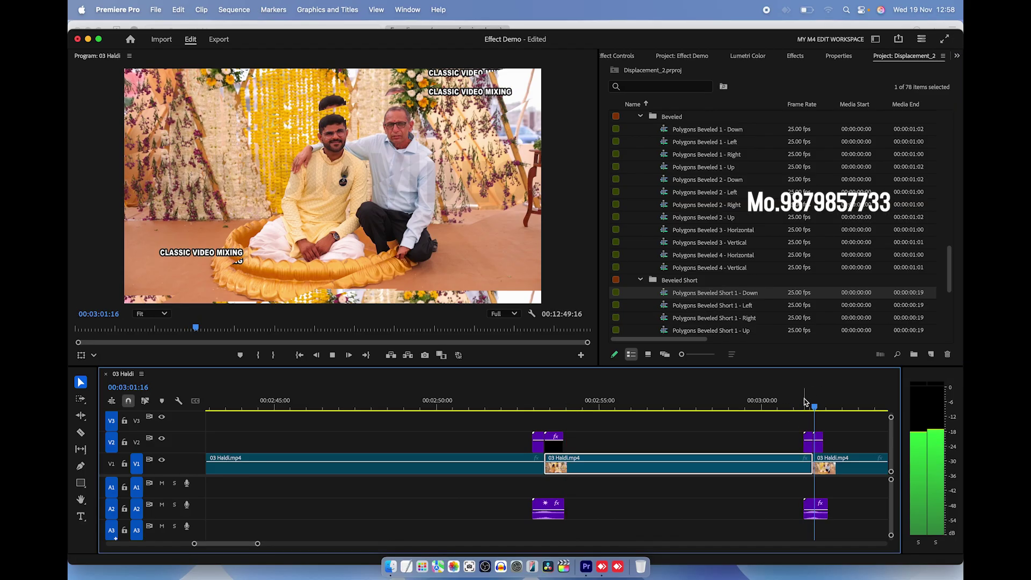
- Place Polygons Beveled Short 1 - Left on the 03:08 cut and preview it
key("Down")
mouse_move(712, 311)
left_mouse_down()
mouse_move(743, 424)
mouse_move(734, 438)
left_mouse_up()
key("space")
key("minus")
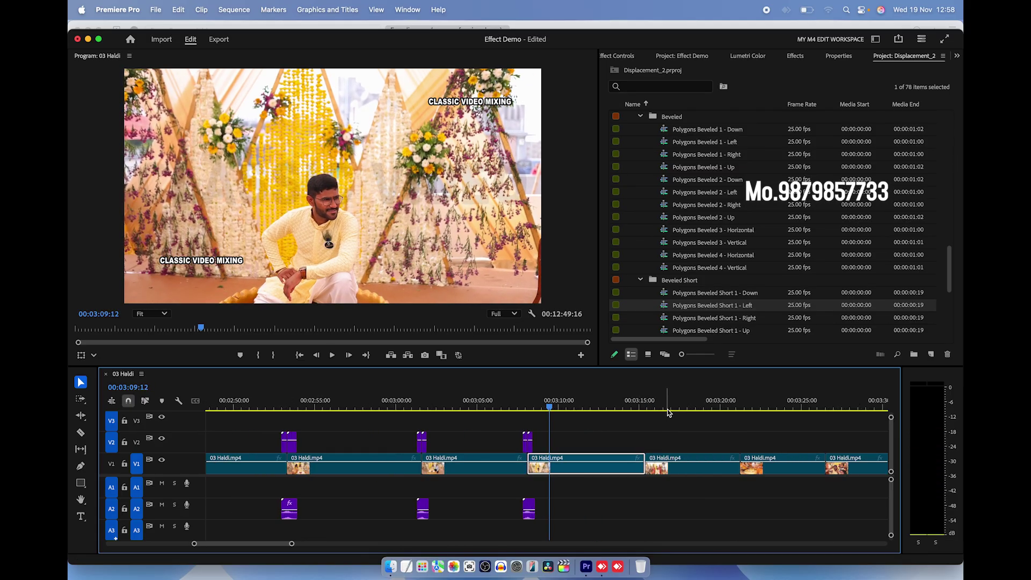
key("Down")
- Place Polygons Beveled Short 1 - Right on the 03:15 cut and preview it
key("equal")
mouse_move(684, 327)
left_mouse_down()
mouse_move(593, 424)
mouse_move(548, 440)
left_mouse_up()
key("space")
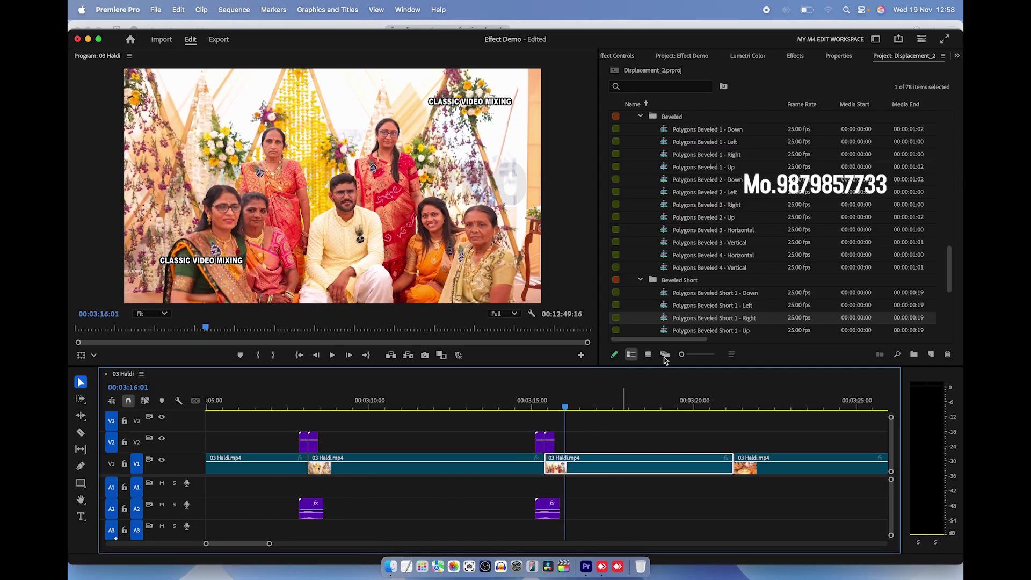
scroll(685, 305, "down", 5)
scroll(685, 304, "down", 2)
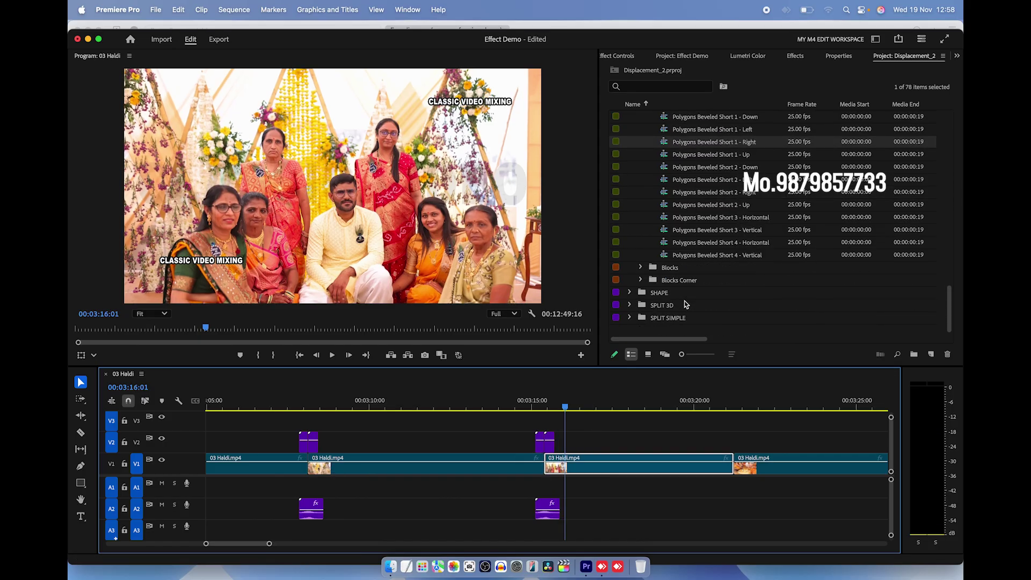
- Place Polygons Blocks 1 - Left on the cut near 03:20 and preview it
left_click(641, 267)
left_click_drag(680, 280, 741, 441)
left_click(733, 406)
key("space")
key("equal")
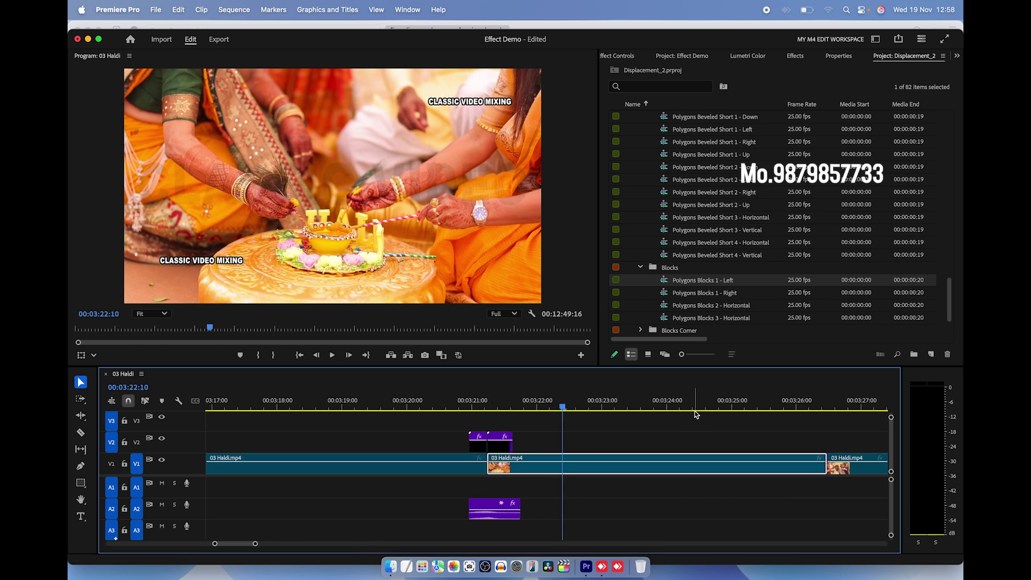
- Place Polygons Blocks 2 - Horizontal on the 03:26 cut and preview it
key("Down")
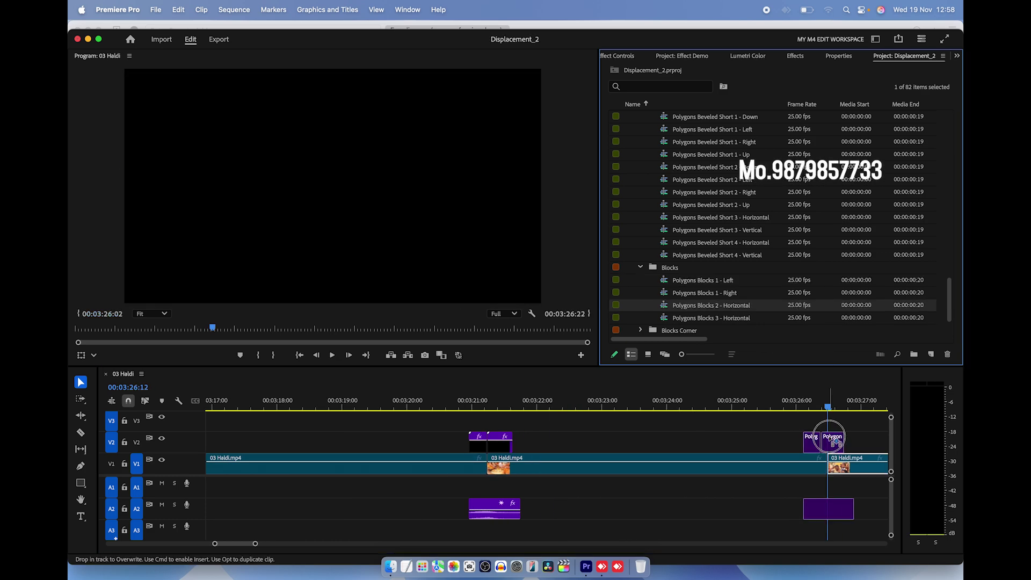
left_click_drag(687, 310, 822, 442)
left_click(814, 406)
key("space")
key("space")
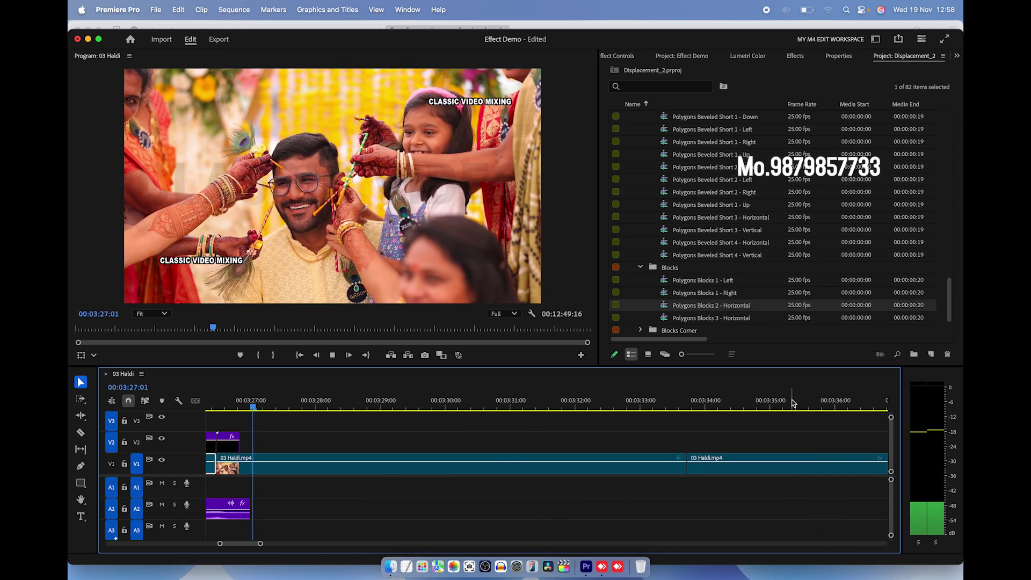
key("minus")
key("equal")
- Place Blocks Corner 1 - Left Down on the 03:29 cut and preview it
scroll(684, 339, "down", 3)
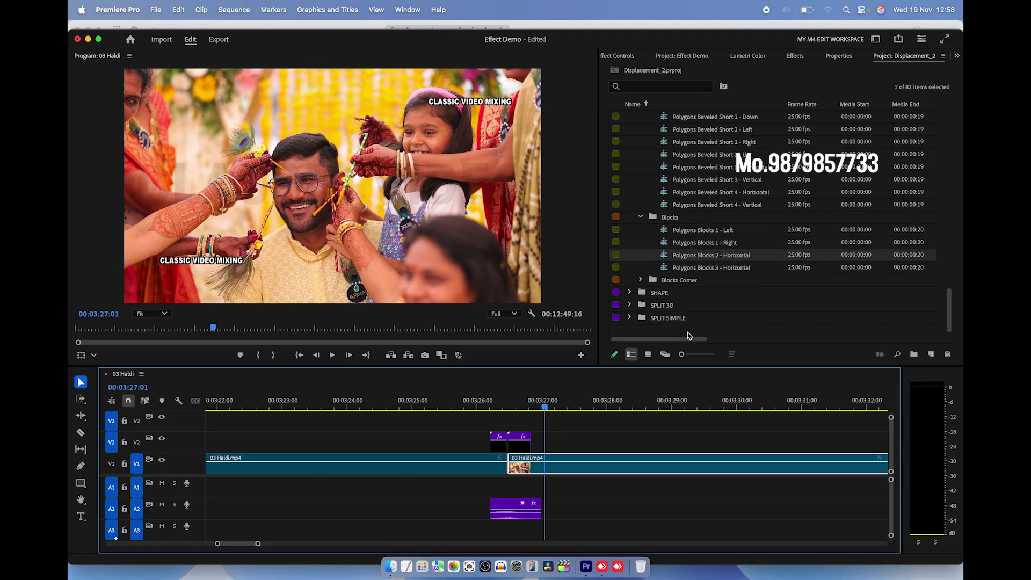
left_click(641, 280)
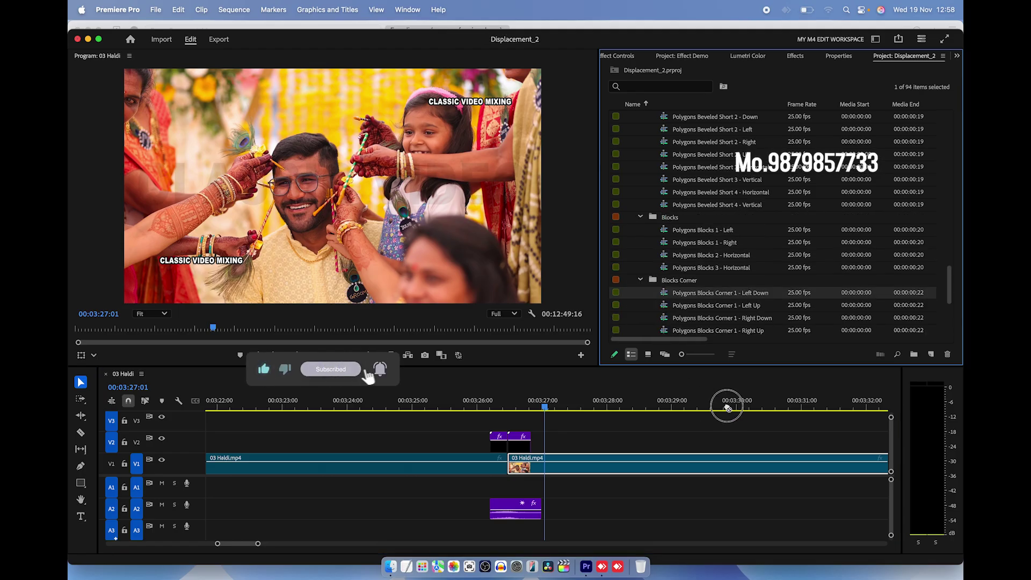
left_click_drag(709, 293, 698, 413)
key("space")
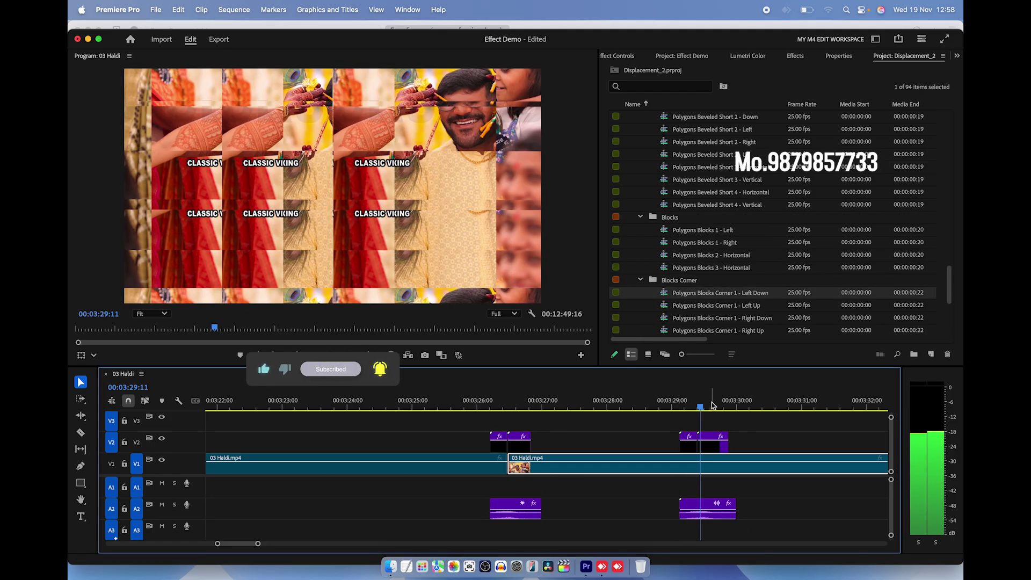
- Place Polygons Blocks Corner 1 - Left Up on the next cut and preview it
key("minus")
key("minus")
key("minus")
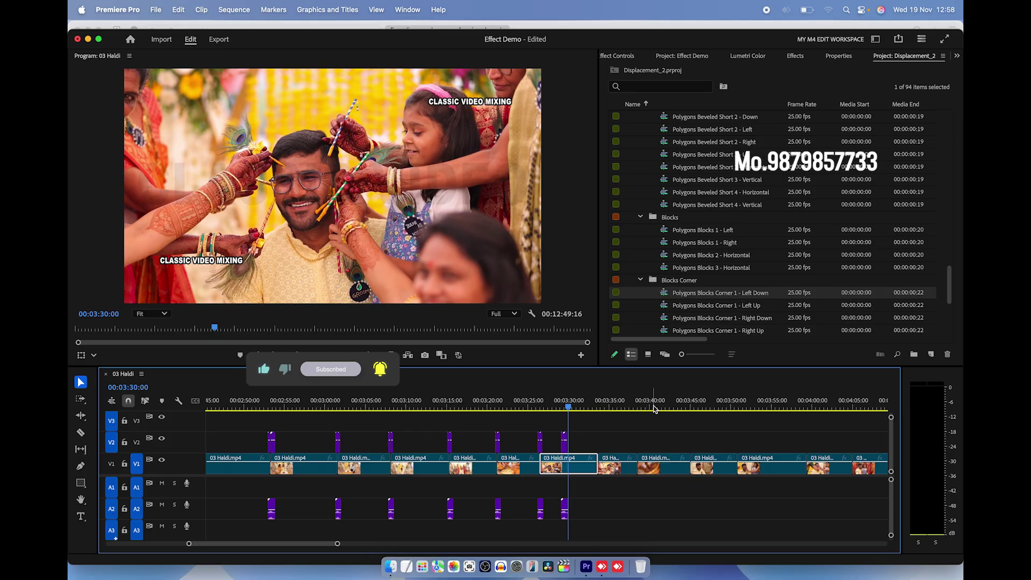
key("minus")
key("minus")
key("equal")
key("equal")
key("equal")
key("equal")
left_click_drag(681, 311, 549, 438)
key("space")
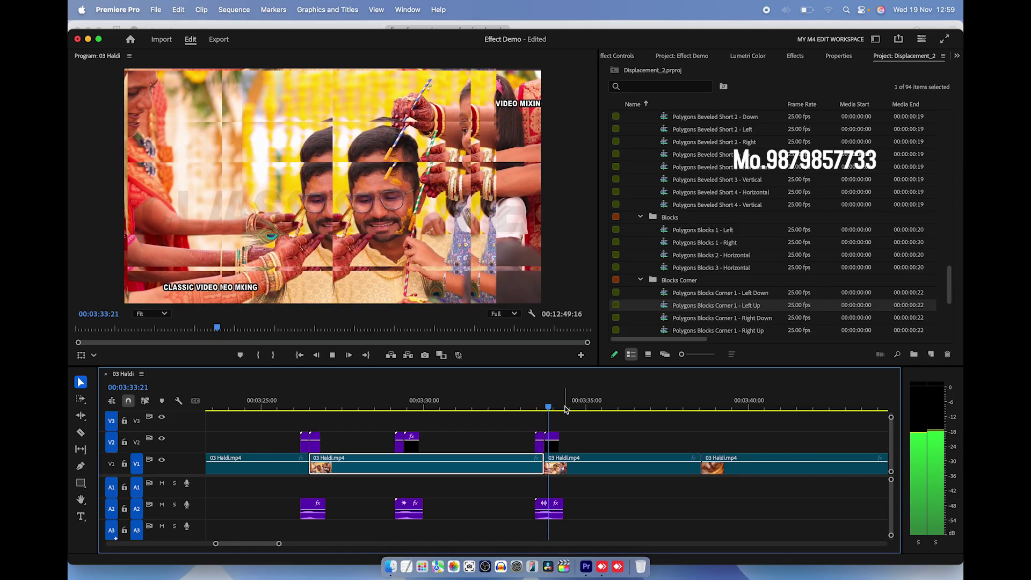
- Place a Heart shape transition on the 03:38 cut and preview it
key("space")
scroll(691, 321, "down", 5)
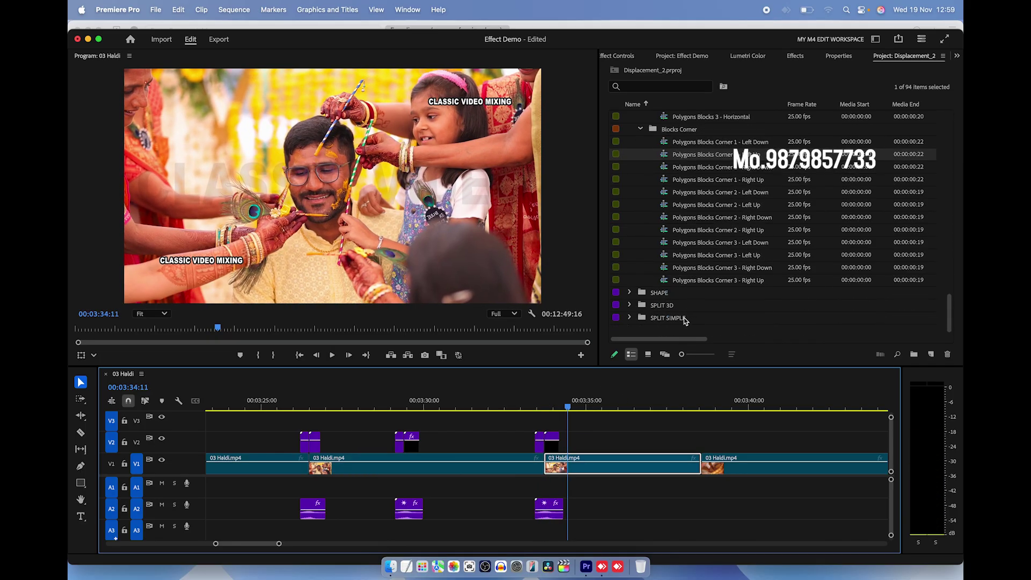
left_click(633, 294)
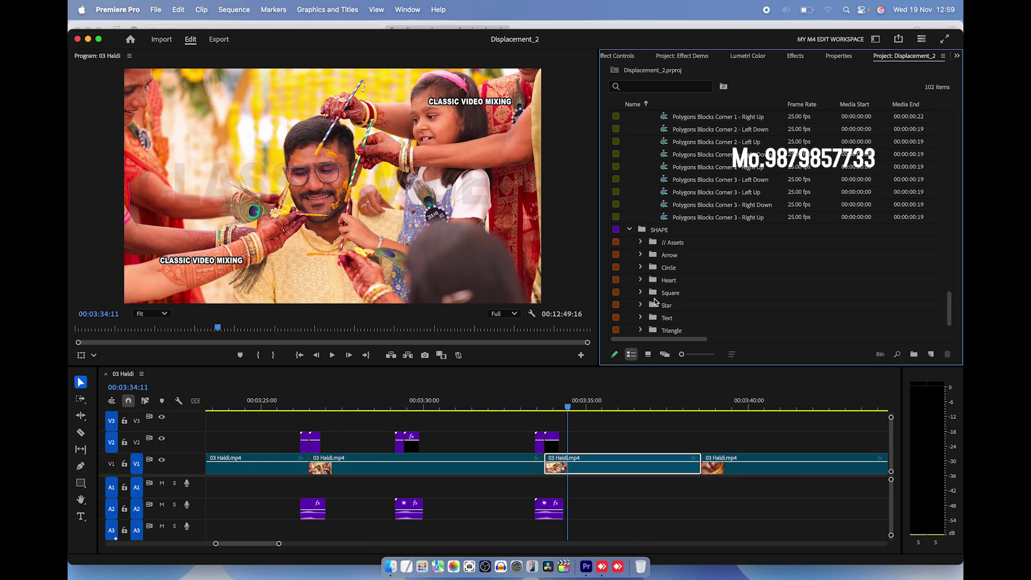
left_click_drag(702, 313, 705, 438)
key("space")
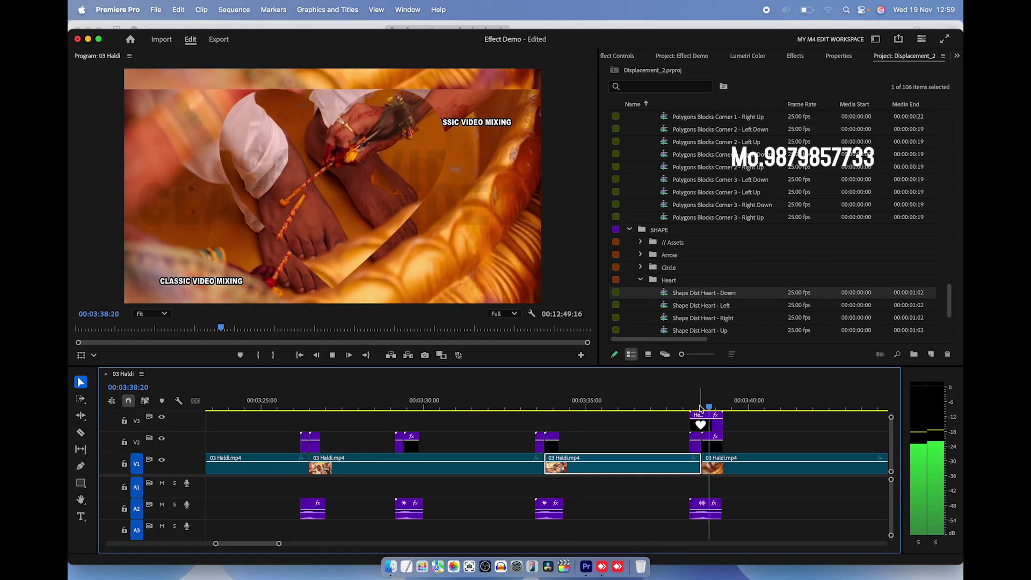
key("minus")
key("equal")
- Place Shape Dist Heart - Left on the 03:45 cut and preview it
key("Down")
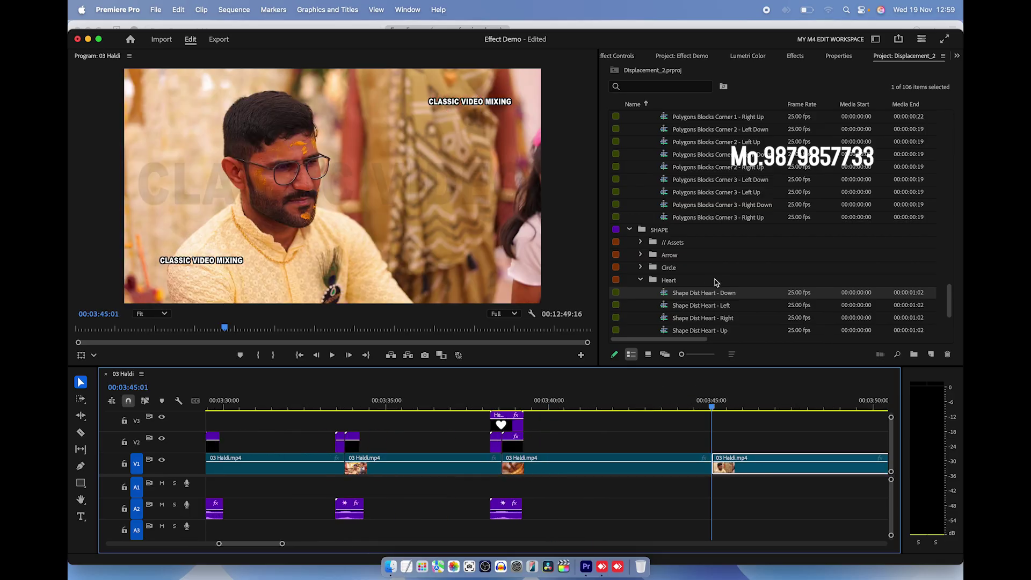
left_click_drag(700, 306, 717, 438)
key("Up")
key("space")
key("minus")
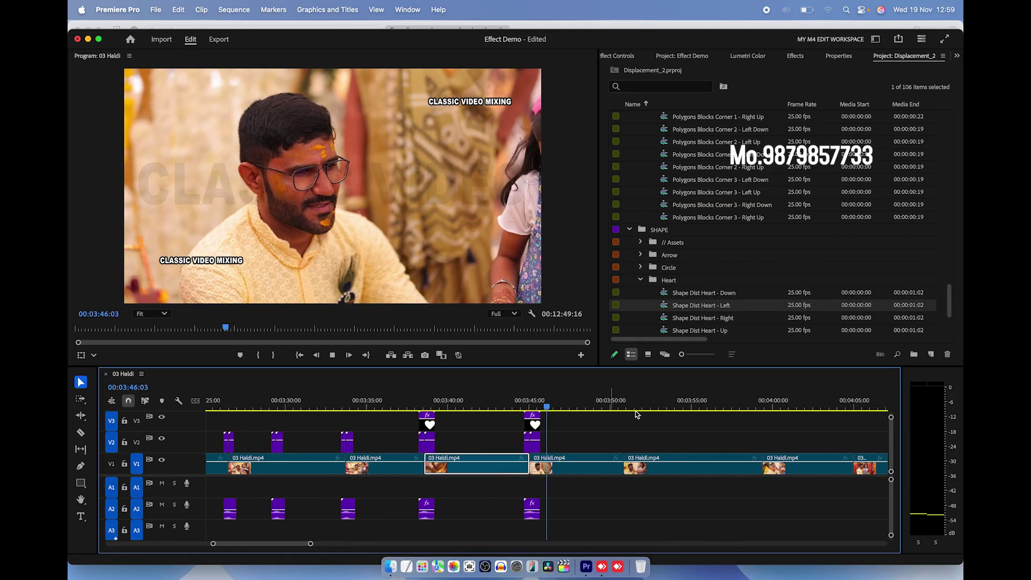
key("equal")
key("space")
- Place Shape Dist Square - Left on the 03:50 cut and preview it
key("Down")
scroll(707, 326, "down", 4)
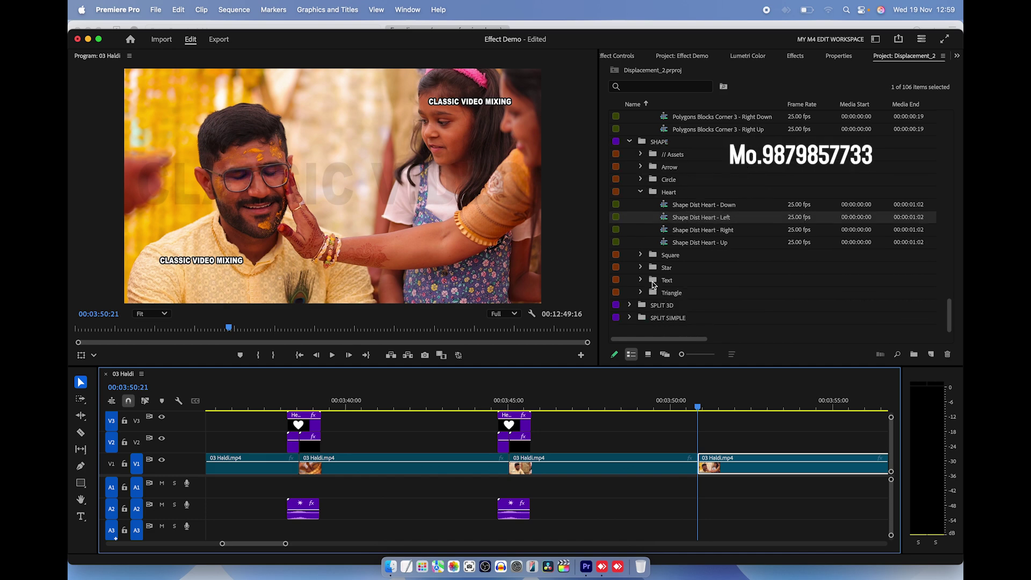
left_click(641, 257)
left_click_drag(682, 280, 704, 441)
key("space")
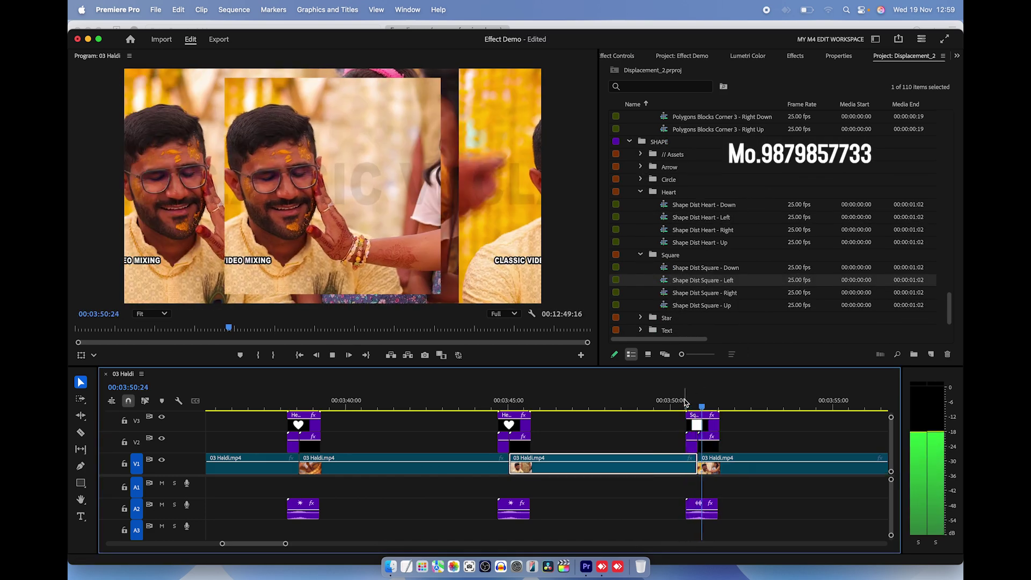
key("space")
scroll(706, 382, "down", 3)
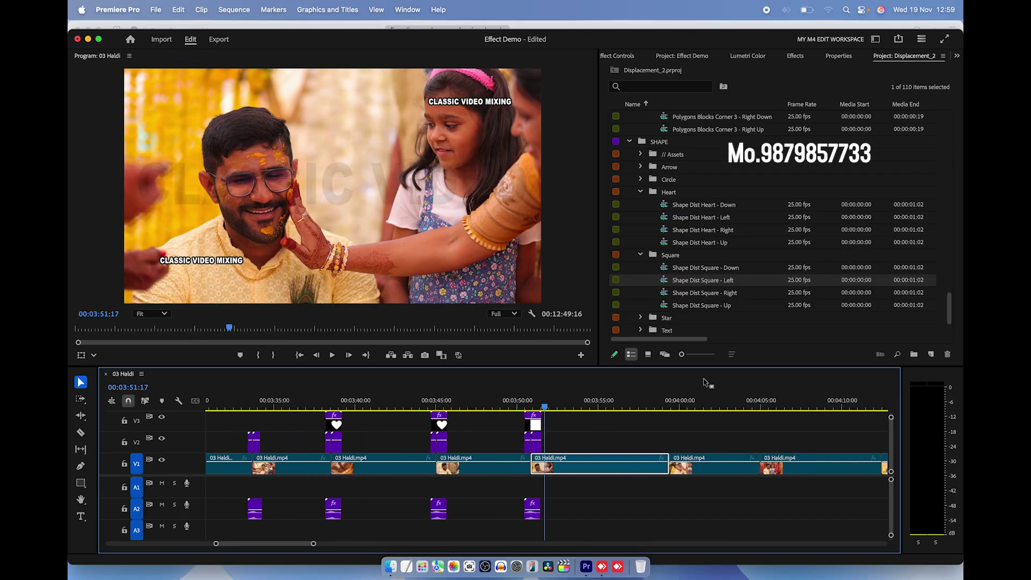
- Switch the Project panel to Icon View and browse into the SHAPE > Square bin
left_click(648, 356)
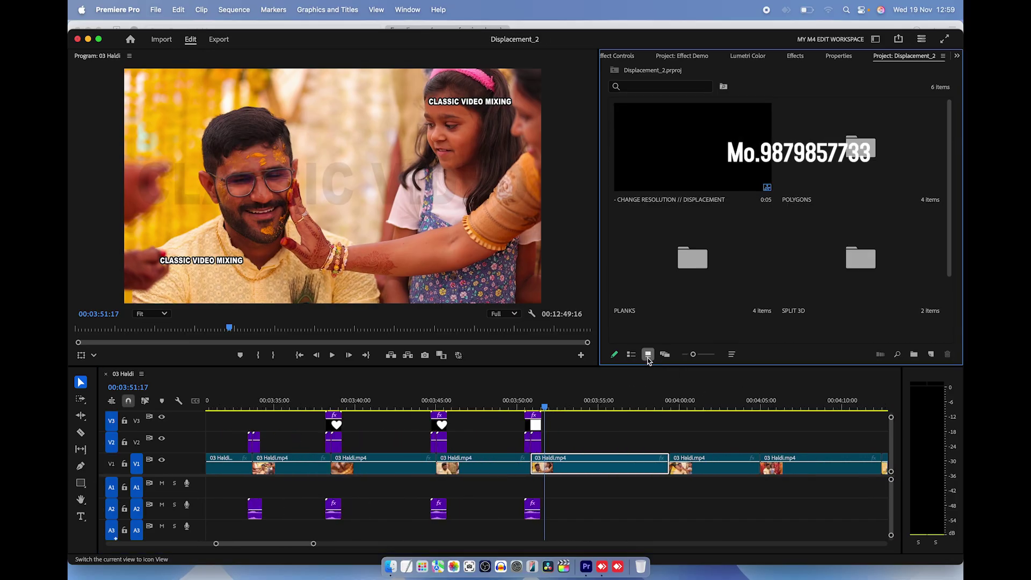
scroll(706, 272, "down", 3)
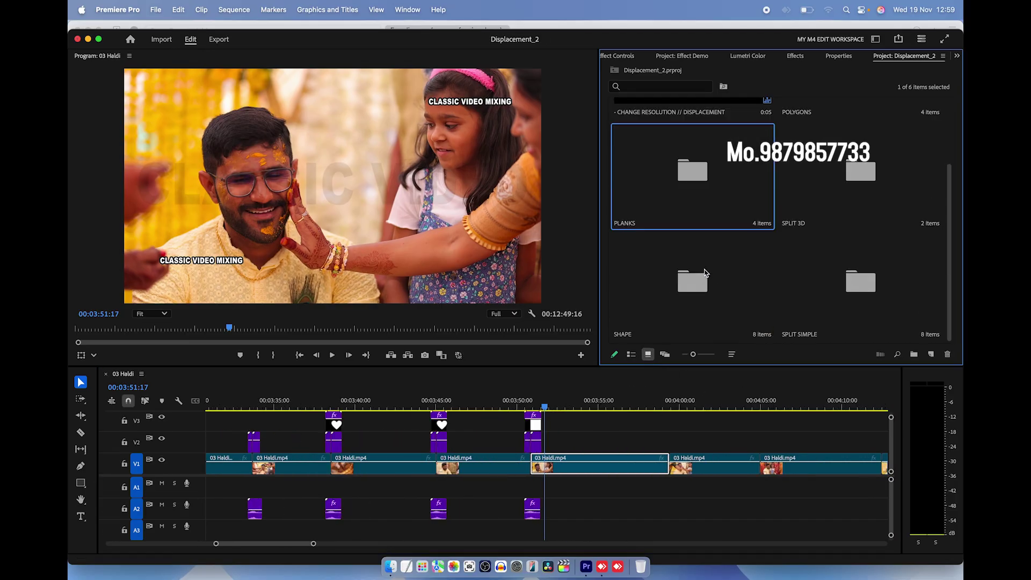
double_click(707, 289)
double_click(709, 173)
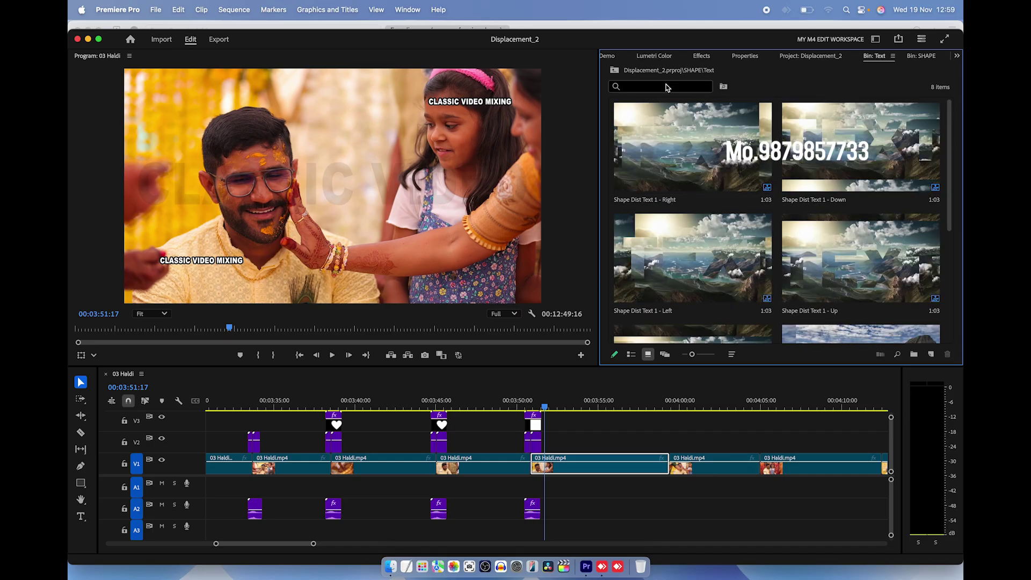
left_click(617, 71)
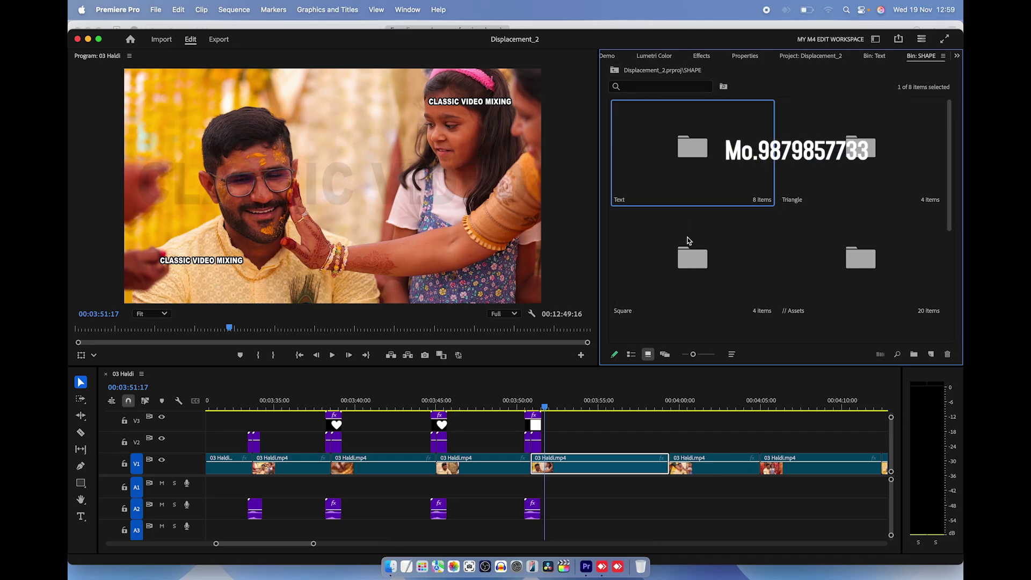
double_click(687, 270)
- Place Shape Dist Square - Left on the 04:00 cut and preview it
left_click(708, 280)
mouse_move(708, 280)
left_mouse_down()
mouse_move(666, 437)
mouse_move(673, 443)
left_mouse_up()
key("space")
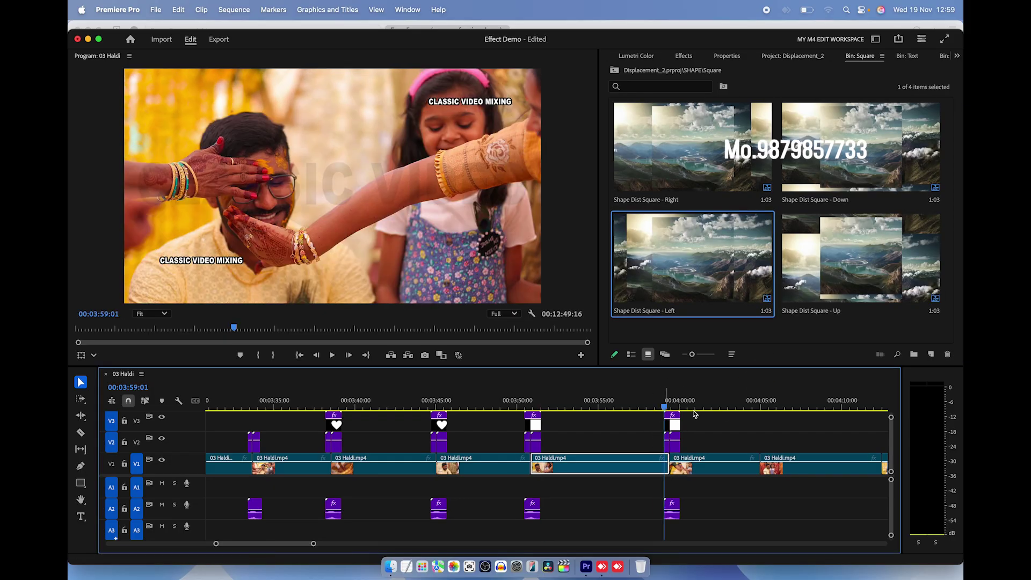
key("=")
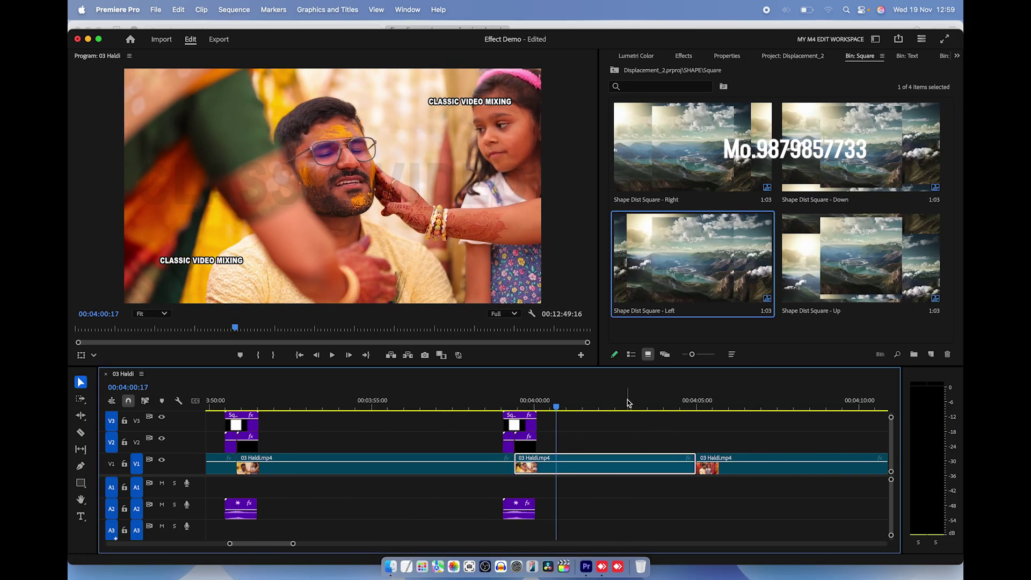
- Place Shape Dist Square - Up on the 04:05 cut, preview it, and move to the 04:12:12 edit
left_click(697, 411)
left_click_drag(820, 285, 699, 427)
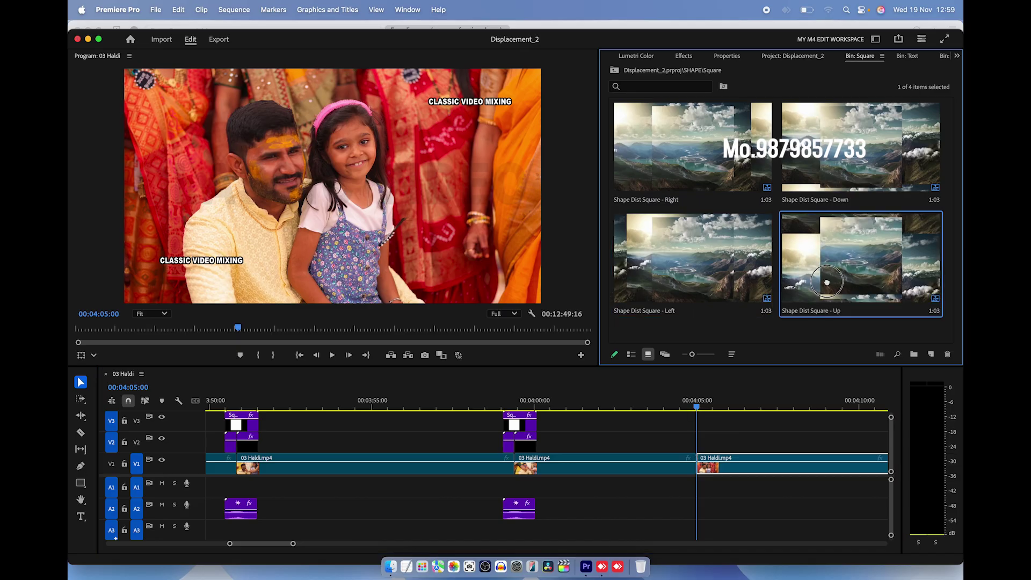
key("space")
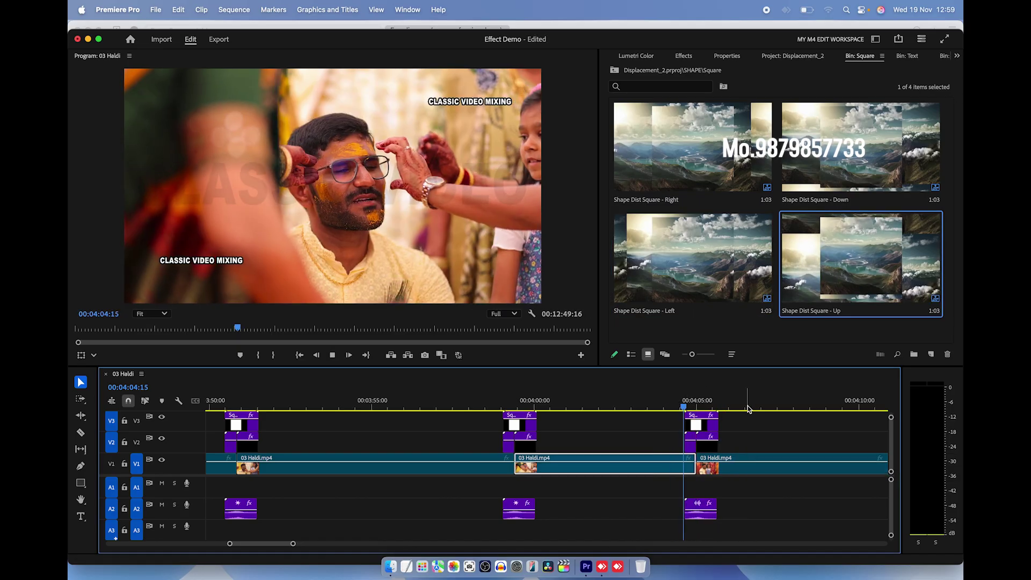
key("minus")
key("minus")
key("equal")
key("equal")
key("equal")
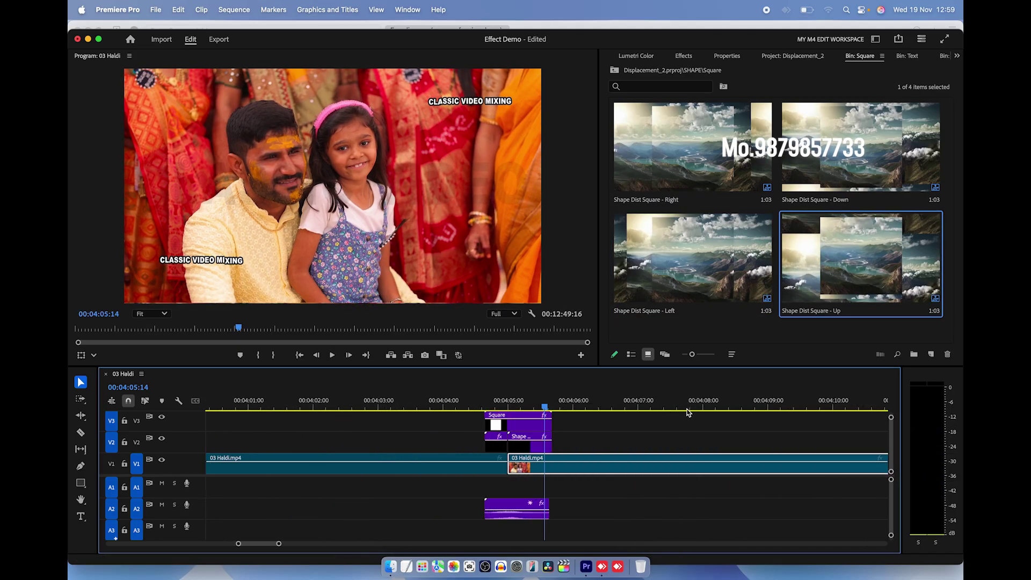
key("minus")
key("Down")
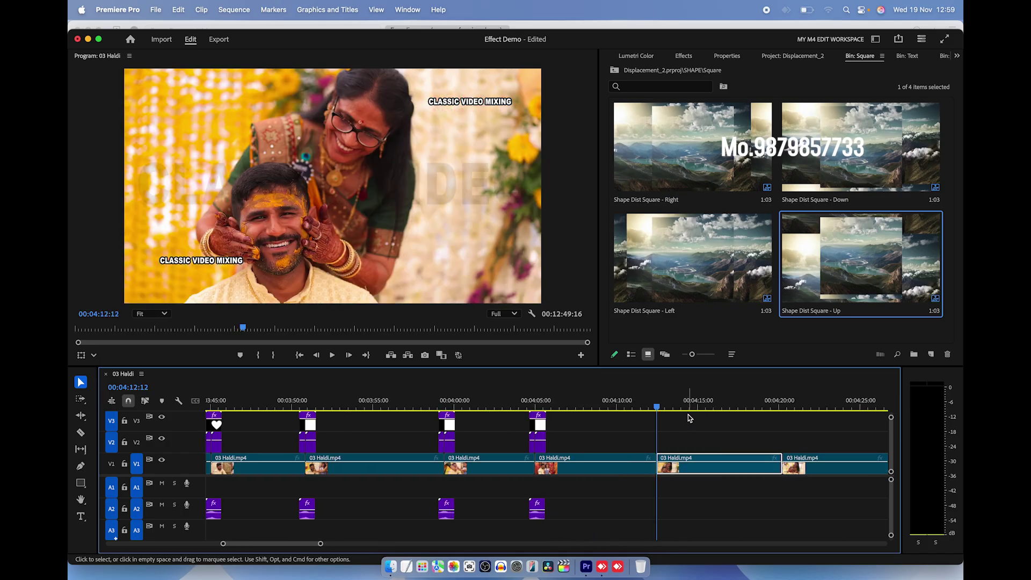
left_click(397, 564)
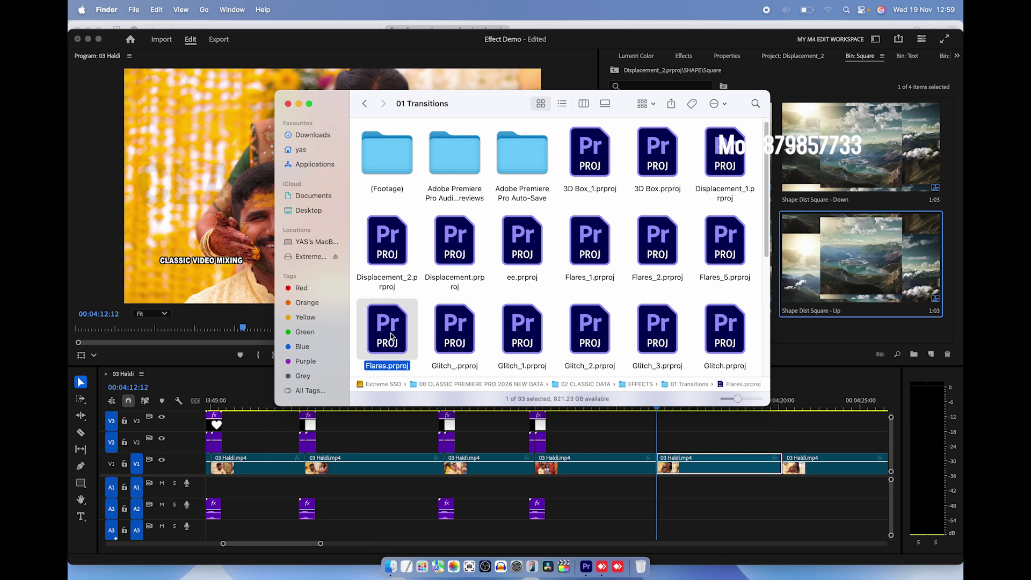
- Open Flares.prproj from the 01 Transitions folder with Adobe Premiere Pro 2025
right_click(391, 337)
mouse_move(421, 350)
left_click(525, 350)
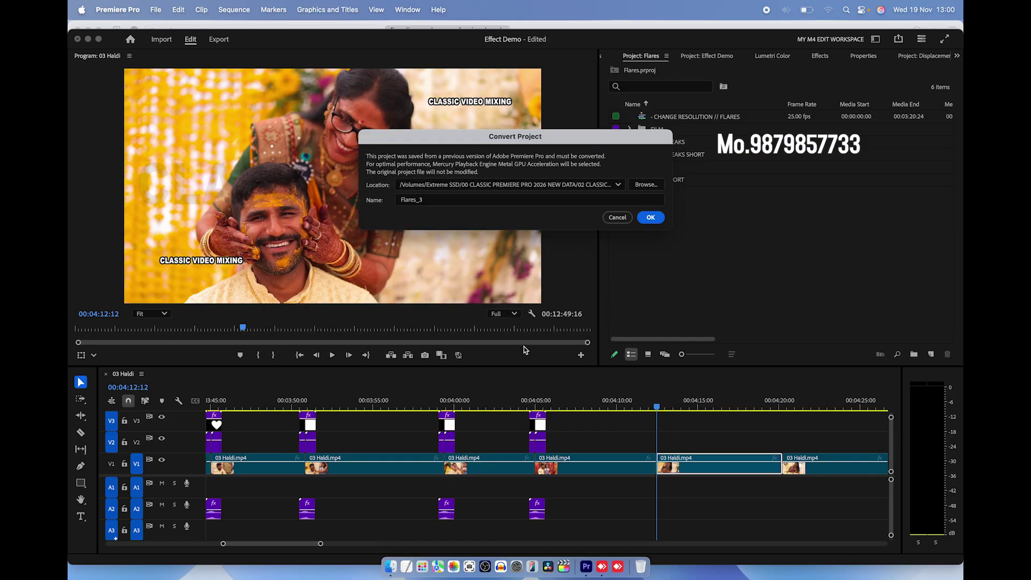
- Convert the project as Flares_3 and open the LIGHT LEAKS bin in Icon View
left_click(651, 217)
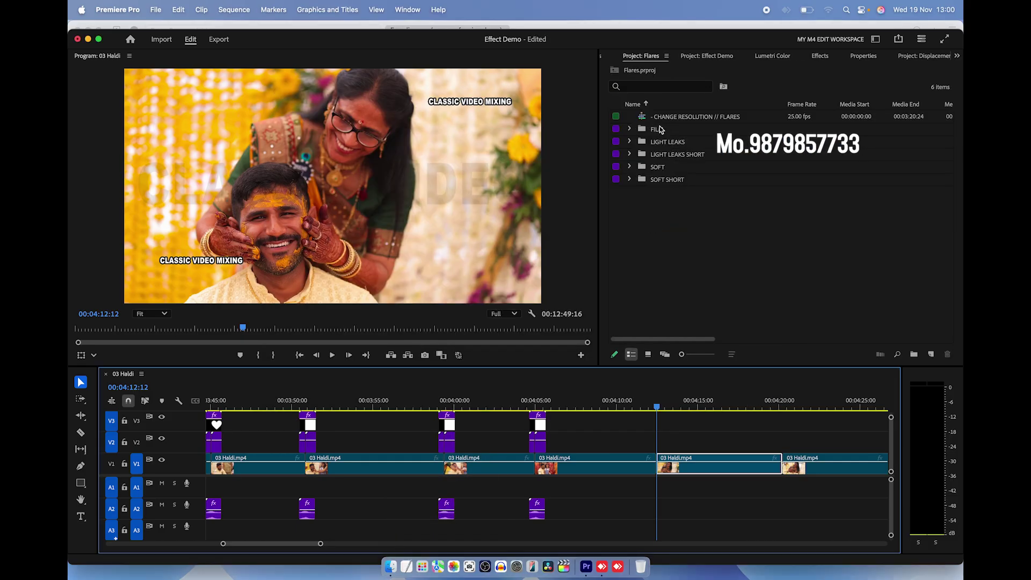
left_click(651, 358)
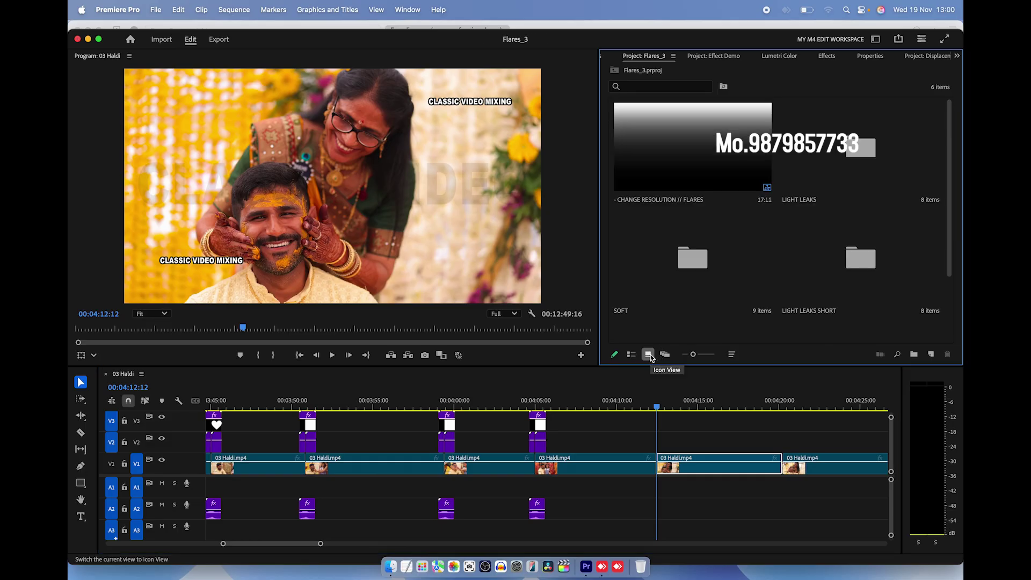
double_click(843, 162)
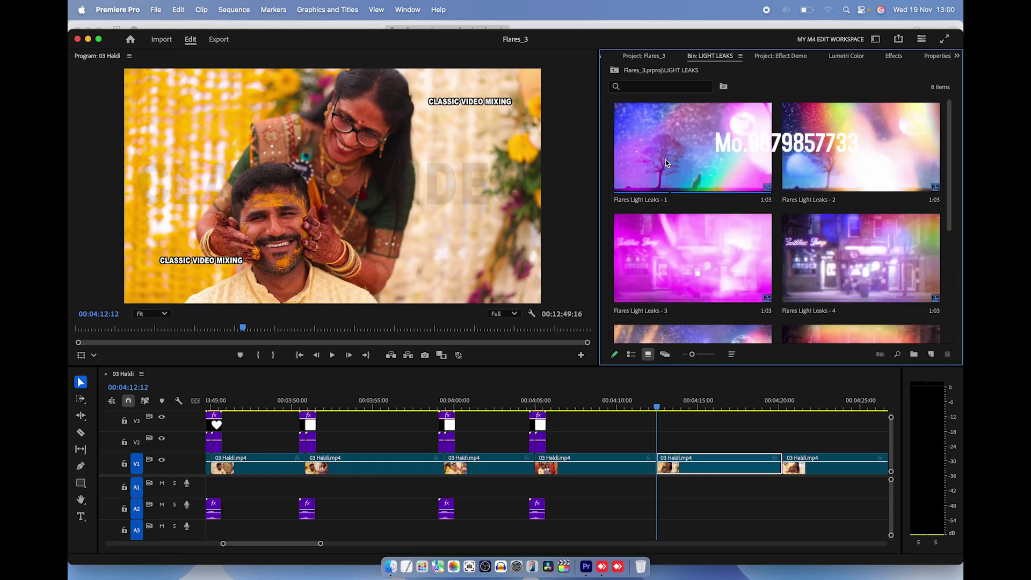
- Place Flares Light Leaks - 1 on the 00:04:12 cut and preview it
left_click_drag(665, 160, 660, 432)
key("equal")
key("equal")
key("Return")
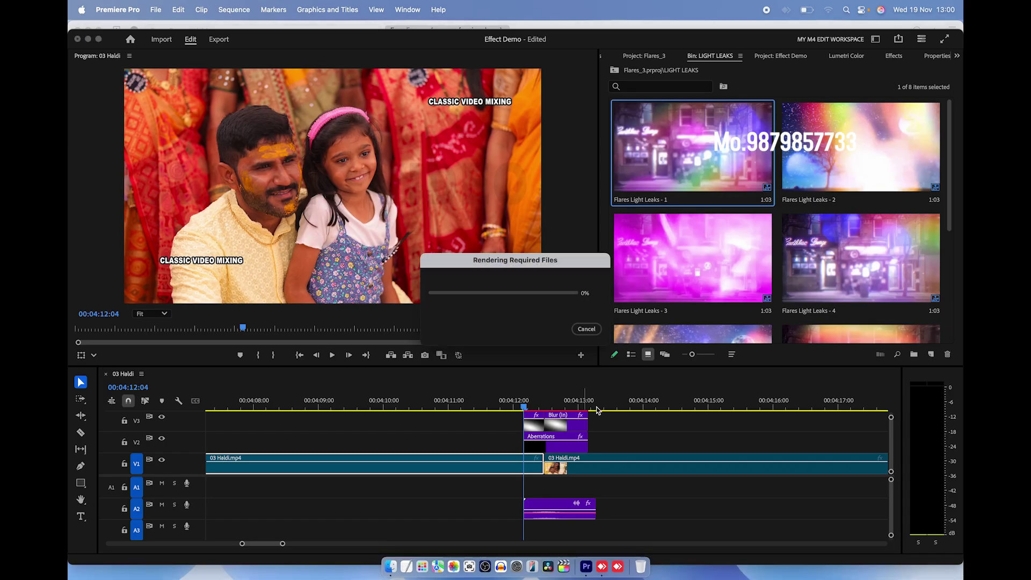
key("minus")
key("minus")
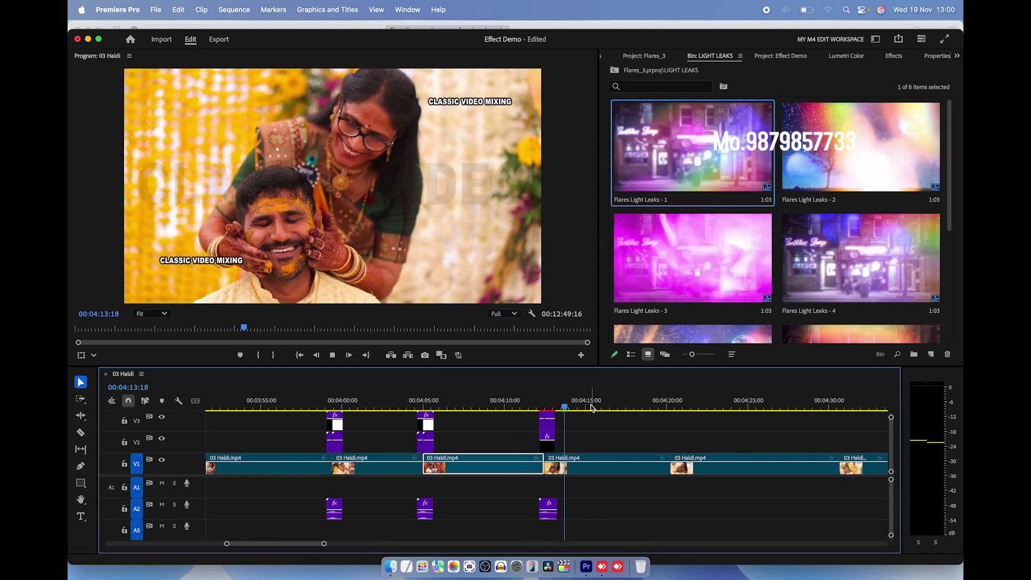
- Lay Flares Light Leaks - 2 and - 3 over the next two cuts after 04:20, previewing them
left_click_drag(591, 408, 673, 408)
left_click_drag(830, 192, 674, 441)
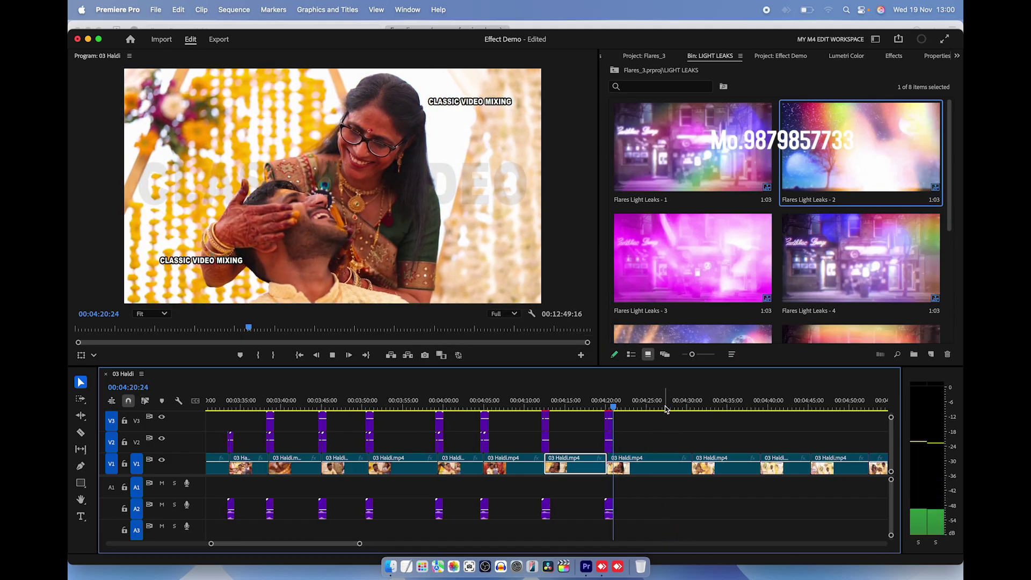
left_click_drag(685, 314, 855, 441)
key("space")
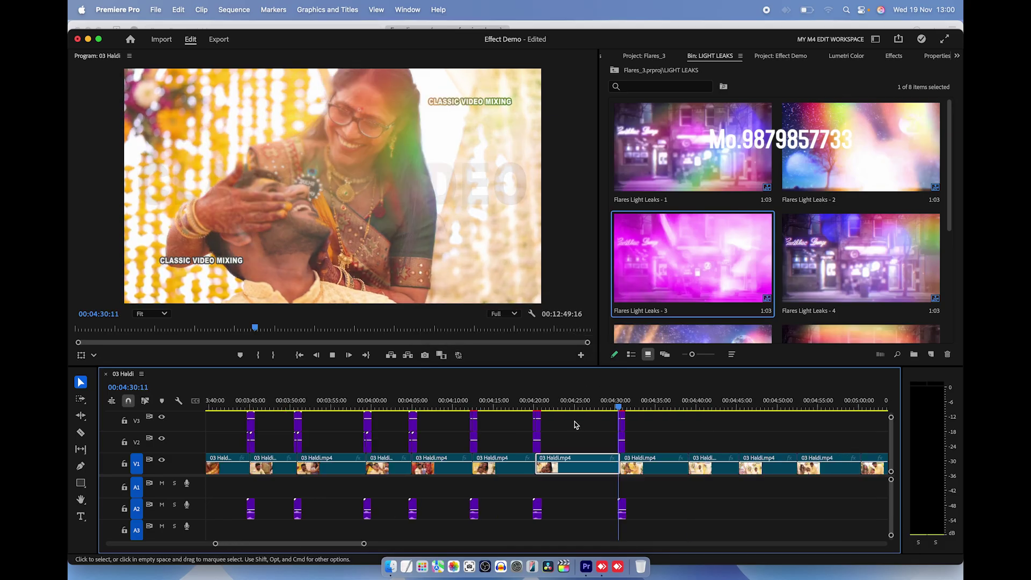
key("minus")
key("minus")
key("space")
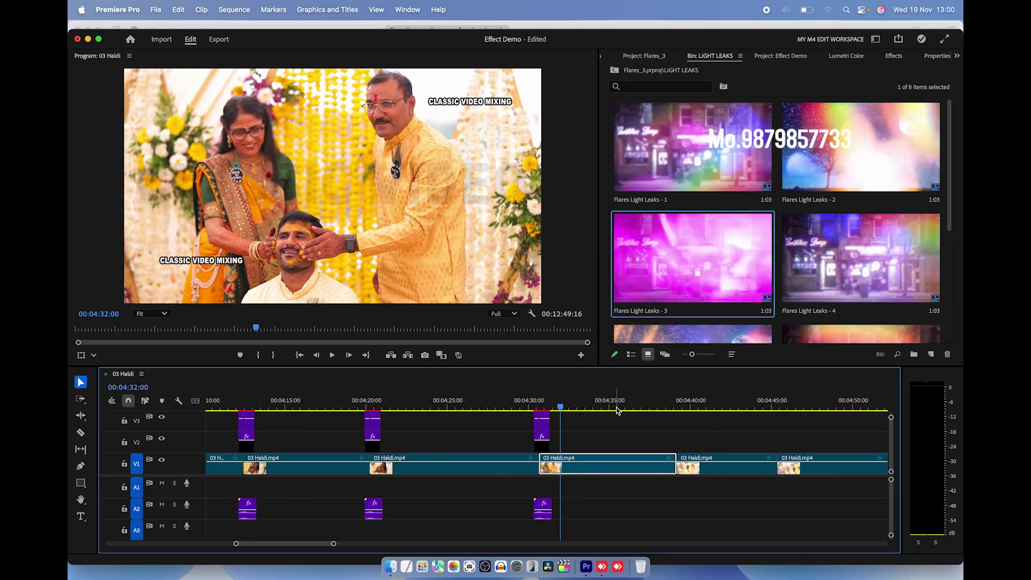
scroll(771, 292, "down", 5)
- Add Flares Light Leaks - 8 and - 7 to the following cuts, ending near 04:45
mouse_move(800, 295)
left_mouse_down()
mouse_move(723, 430)
mouse_move(683, 437)
left_mouse_up()
key("space")
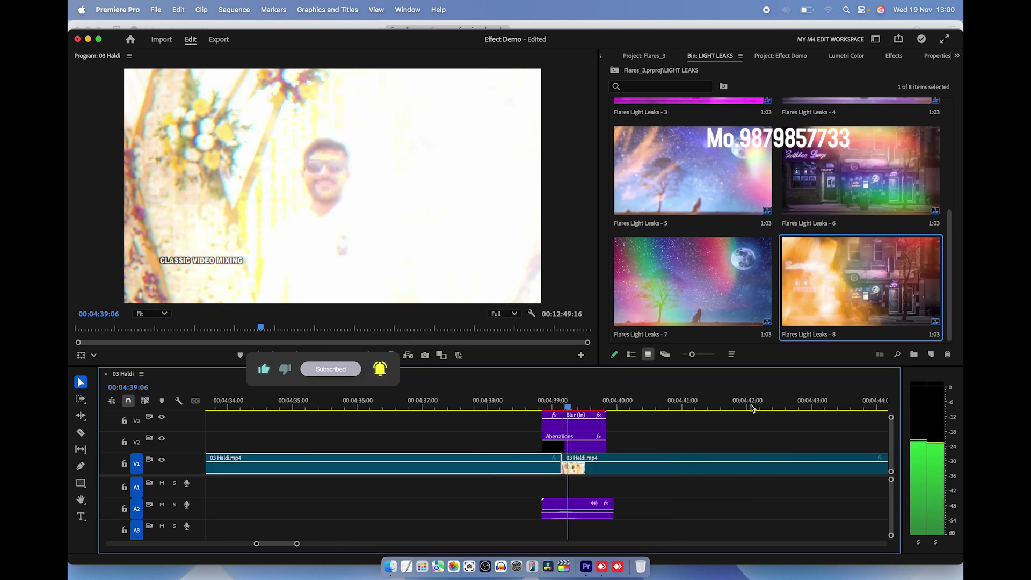
key("minus")
key("equal")
key("equal")
mouse_move(693, 279)
left_mouse_down()
mouse_move(612, 398)
mouse_move(549, 438)
left_mouse_up()
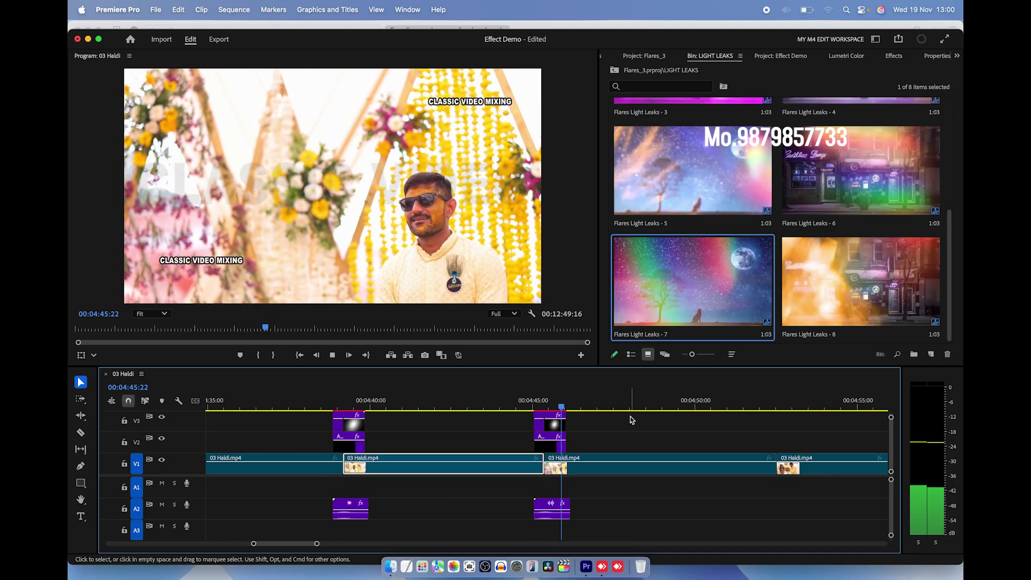
key("space")
- Open the SOFT bin and place Flares Soft - 3 on the cut near 04:52
left_click(616, 70)
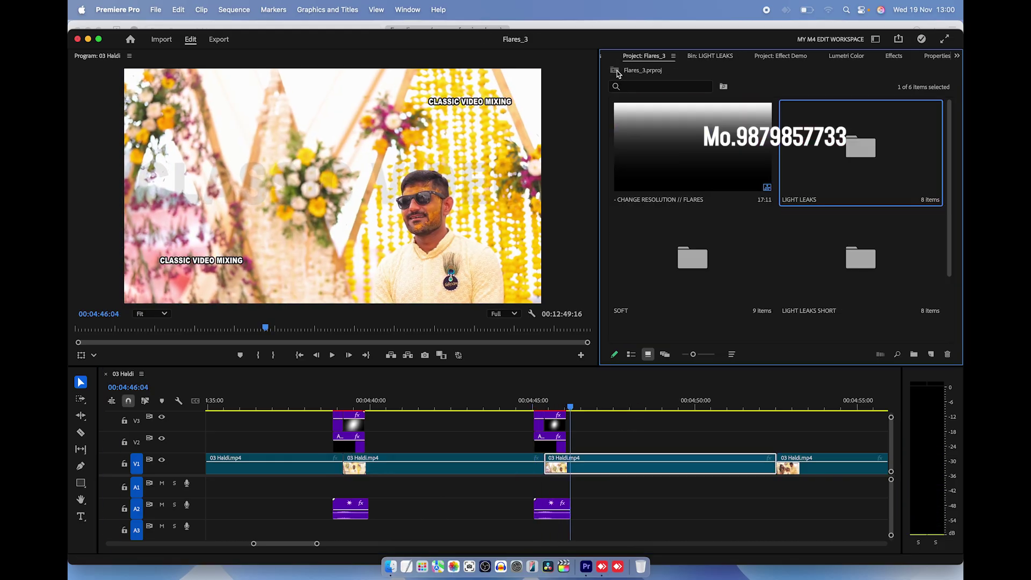
double_click(679, 250)
mouse_move(688, 267)
left_mouse_down()
mouse_move(772, 383)
mouse_move(792, 444)
left_mouse_up()
key("space")
key("minus")
key("equal")
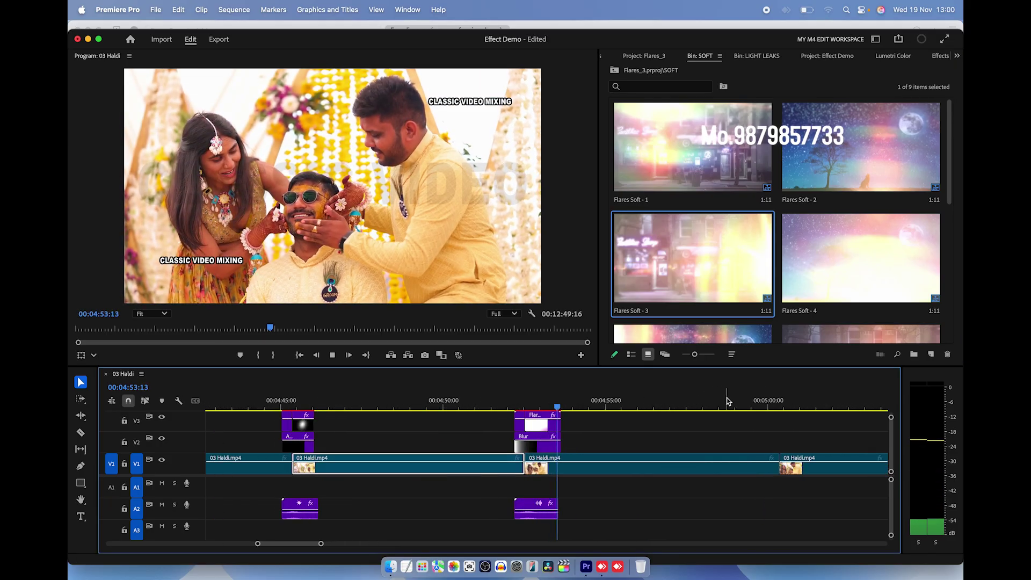
- Add Flares Soft - 4 on the 05:00 cut and Flares Soft - 9 on the next one
key("Down")
left_click_drag(840, 281, 795, 446)
key("space")
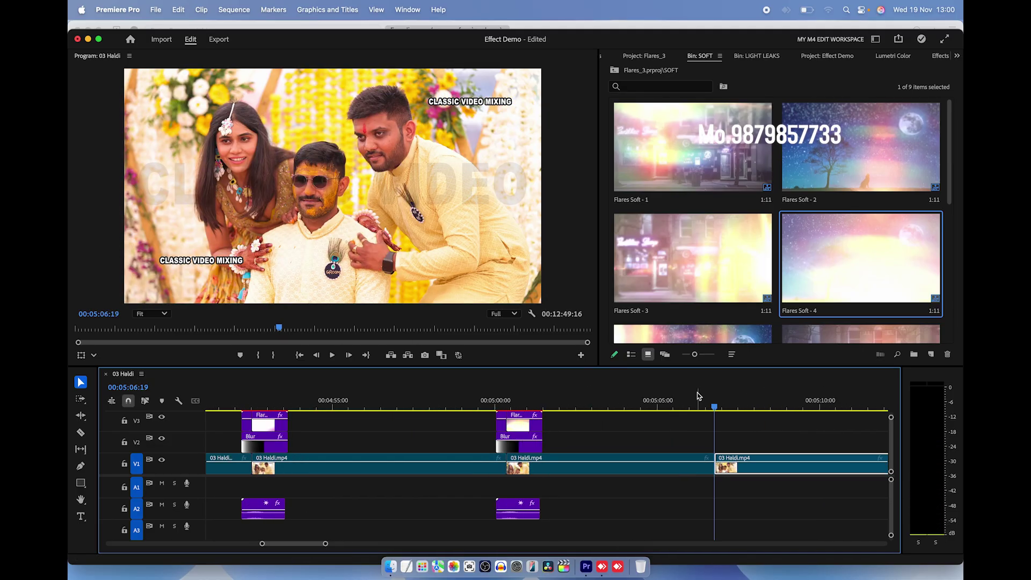
scroll(724, 293, "down", 3)
scroll(724, 293, "down", 2)
left_click_drag(724, 293, 723, 426)
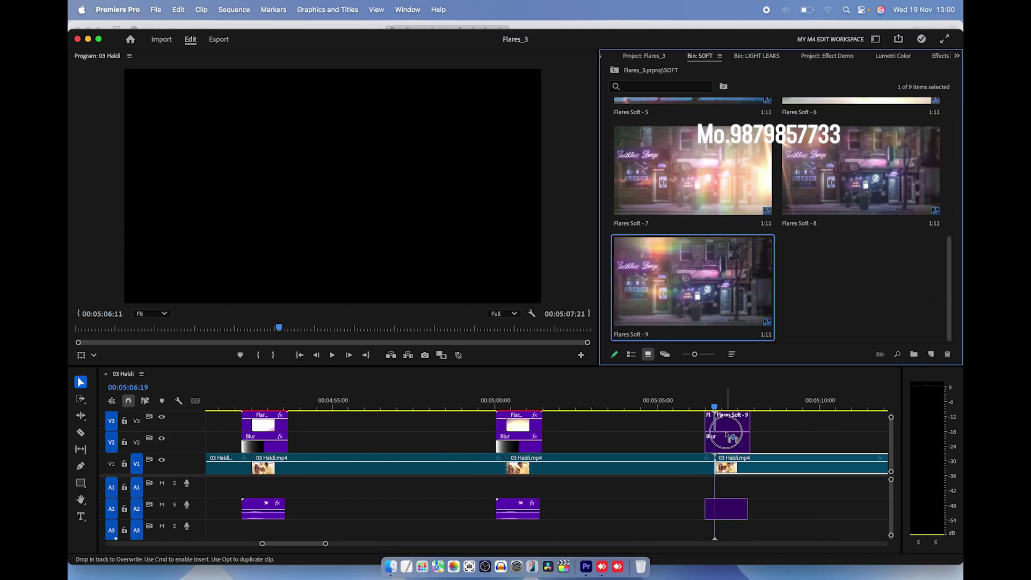
key("space")
- Place Flares Soft - 8 on the cut near 05:13 and preview it
key("minus")
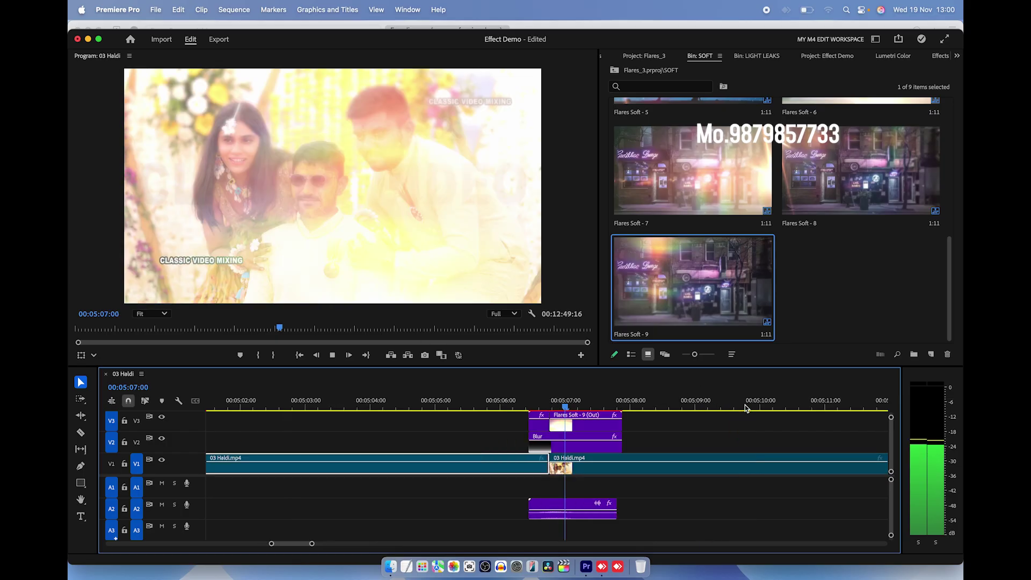
left_click(648, 407)
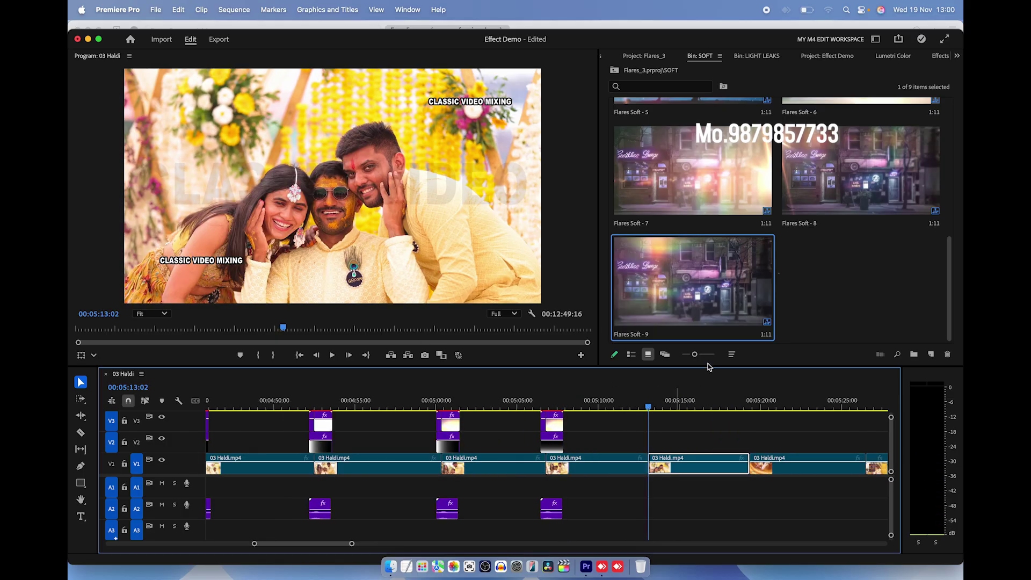
left_click_drag(859, 177, 662, 439)
key("equal")
key("space")
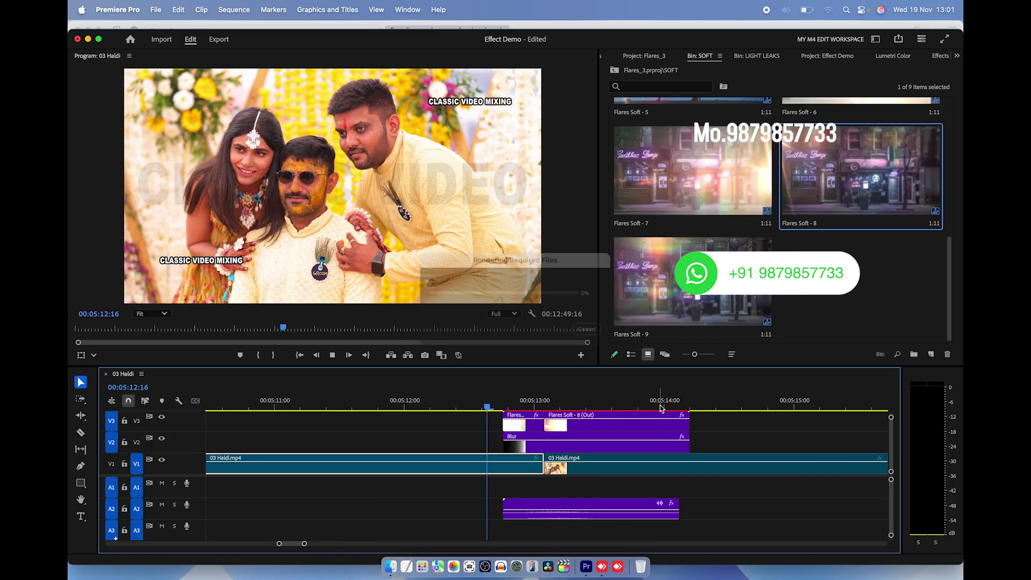
key("minus")
key("minus")
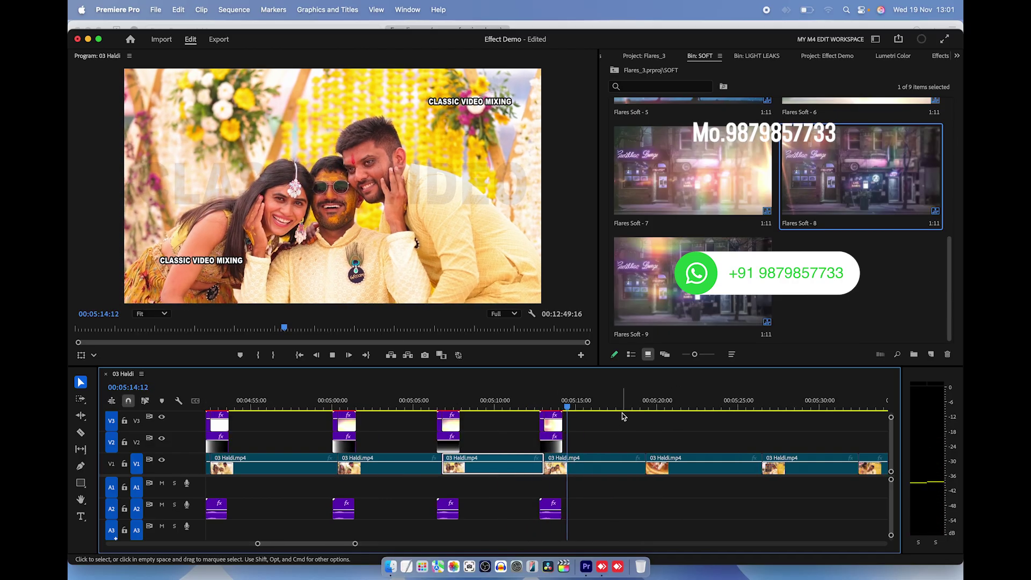
left_click(638, 415)
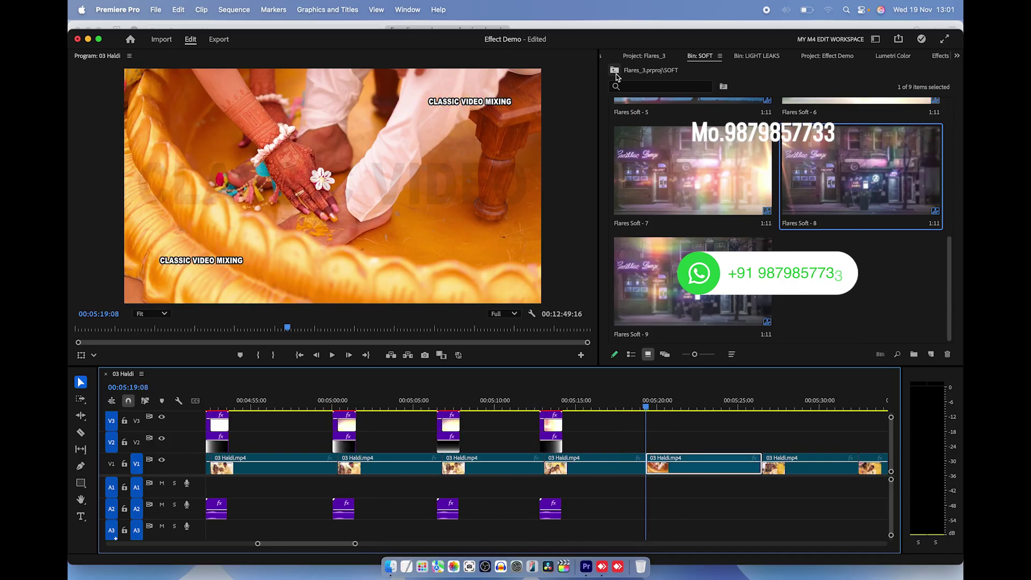
- Open the LIGHT LEAKS SHORT bin and place Flares Light Leaks Short - 3 on the 05:19 cut
left_click(615, 73)
double_click(858, 268)
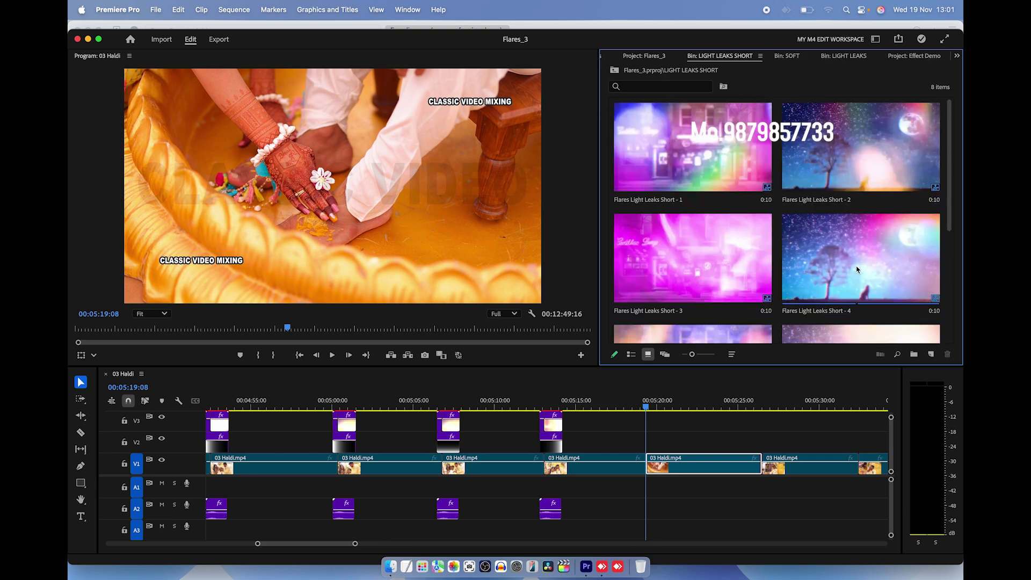
left_click_drag(681, 263, 647, 438)
key("space")
key("equal")
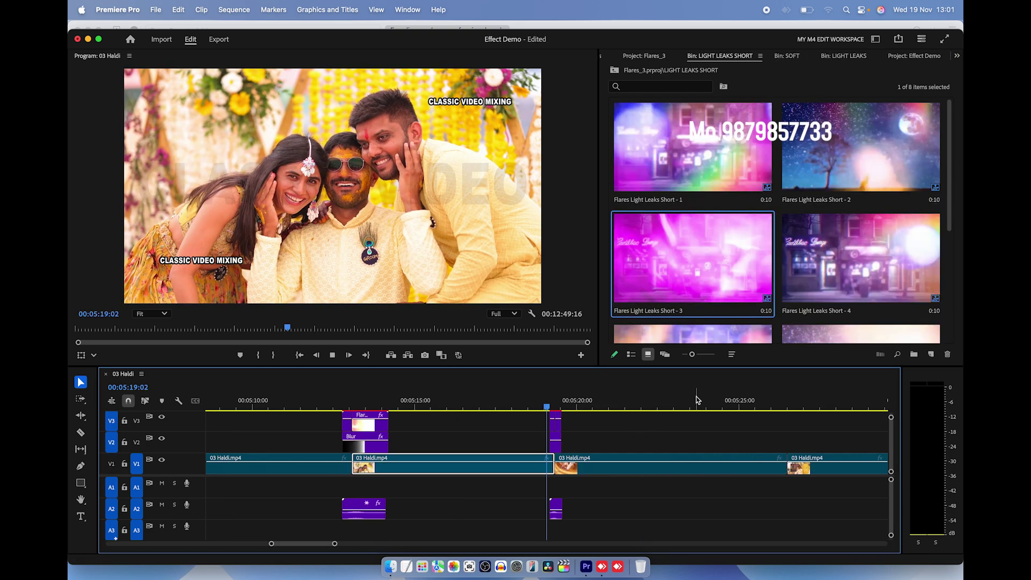
key("minus")
- Place Flares Light Leaks Short - 1 on the cut near 05:25, then return to top-level folders
left_click(644, 465)
left_click(727, 240)
mouse_move(726, 240)
left_mouse_down()
mouse_move(662, 444)
mouse_move(638, 442)
left_mouse_up()
key("space")
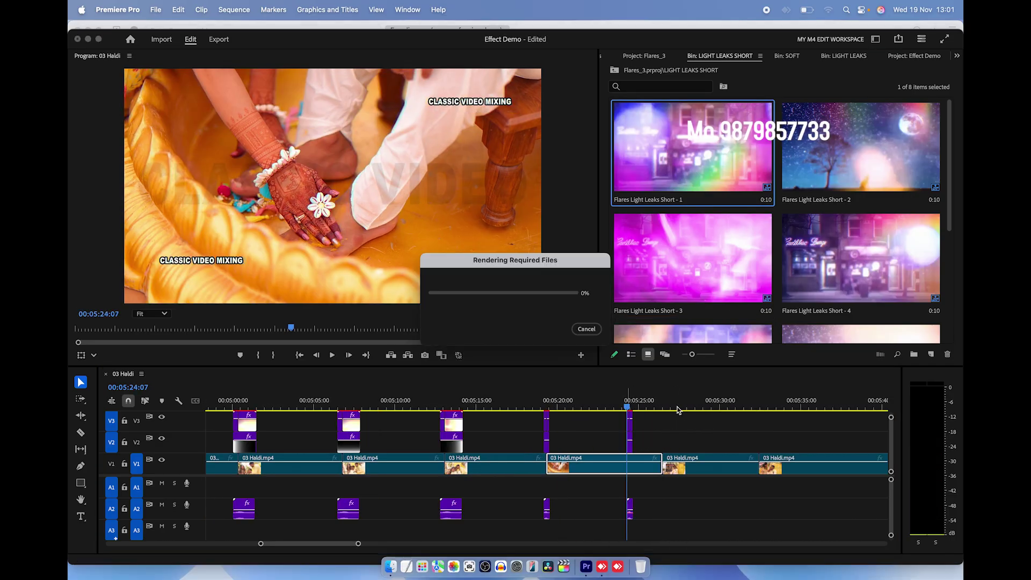
key("equal")
scroll(722, 266, "down", 5)
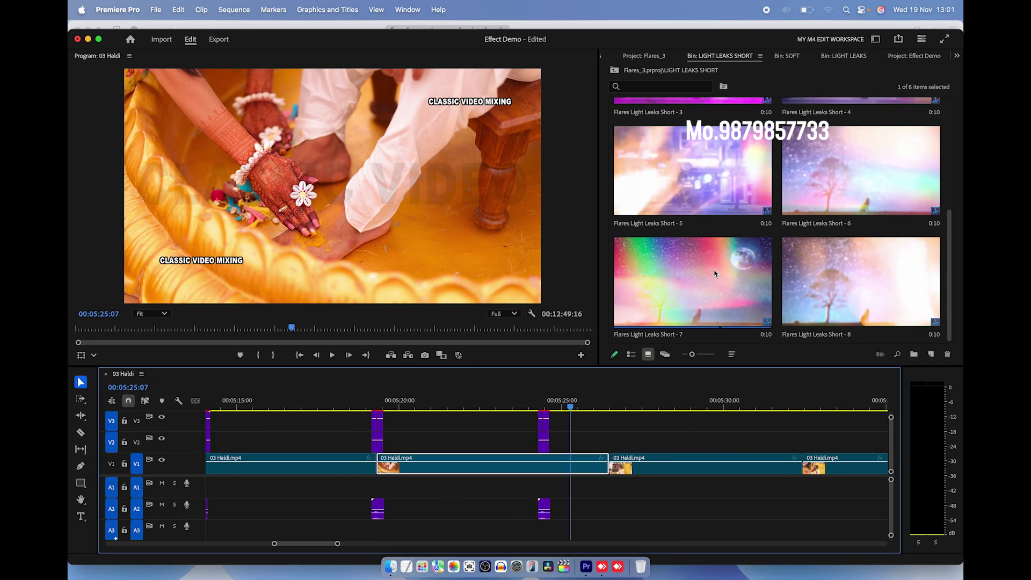
left_click(617, 74)
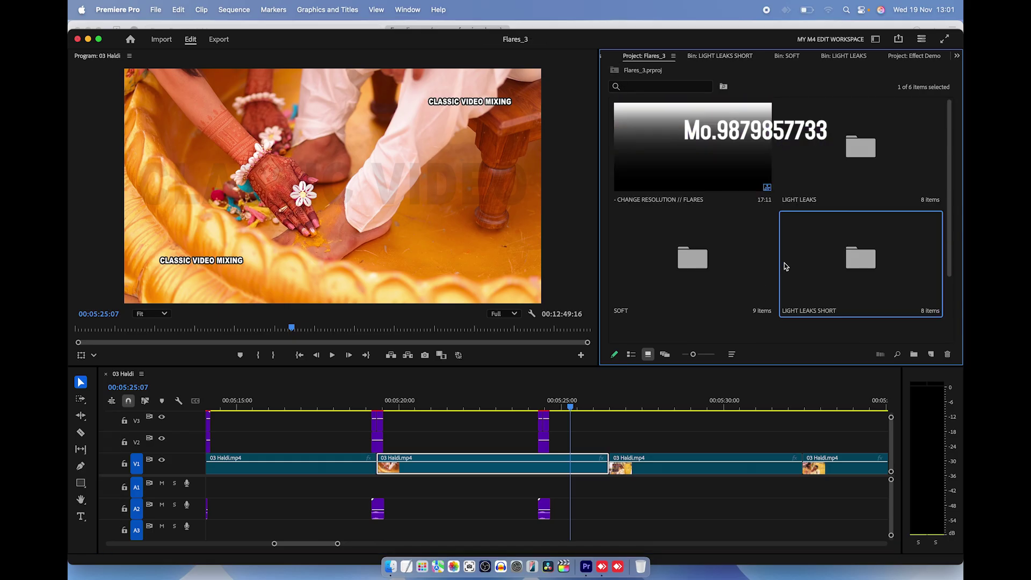
- Open the FILM bin and lay Flares Film Medium - 1 over the cut near 05:32
scroll(779, 267, "down", 2)
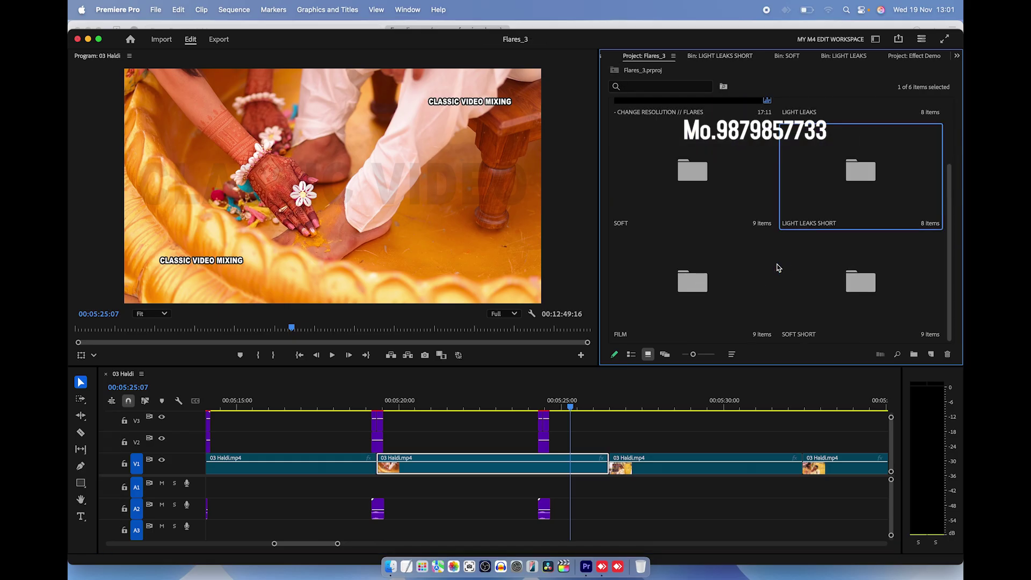
double_click(697, 284)
left_click_drag(646, 209, 618, 442)
key("space")
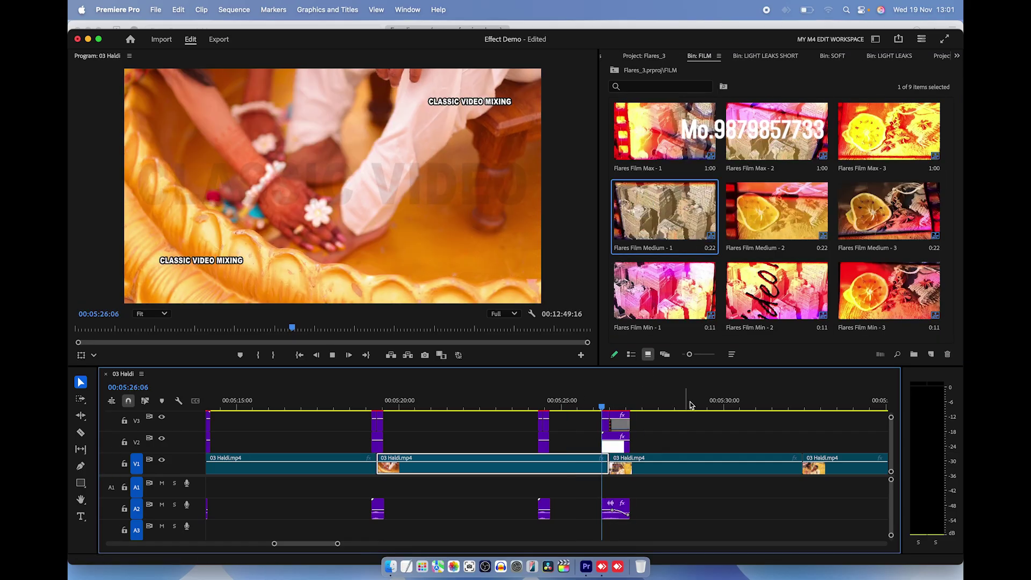
key("Down")
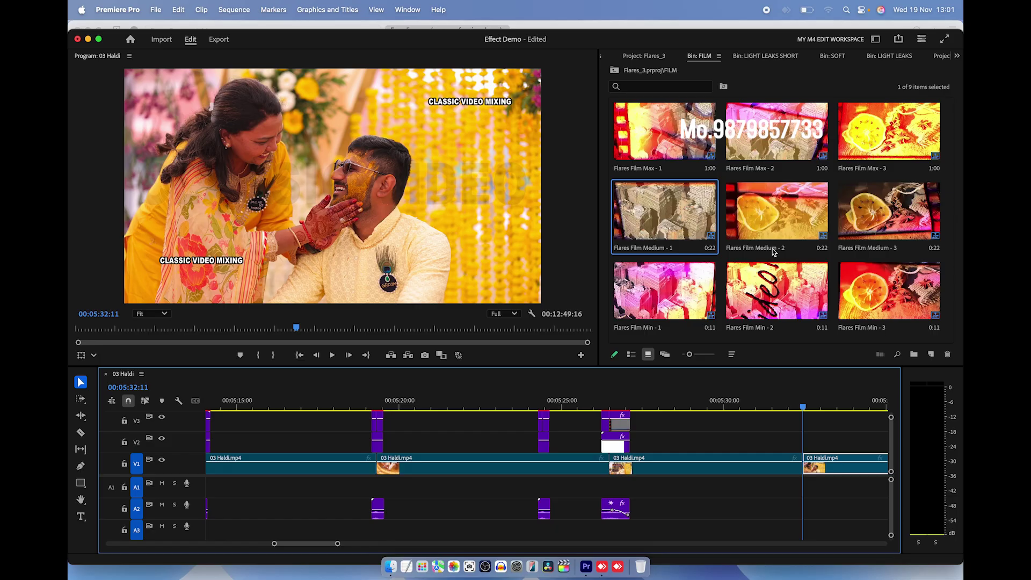
- Drop Flares Film Max - 2 over the next cut and preview it with J and L
left_click_drag(775, 153, 797, 435)
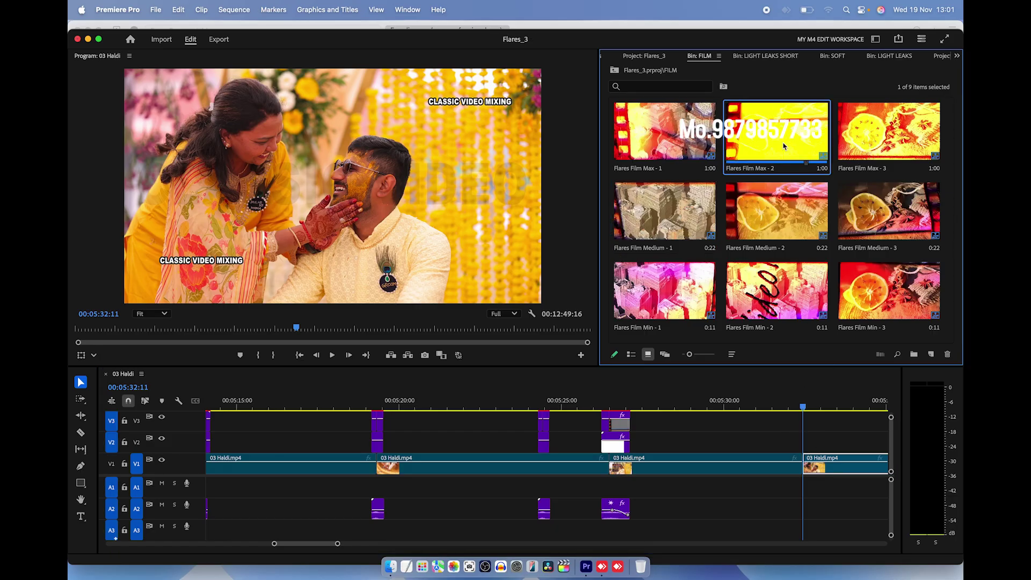
left_click_drag(809, 382, 804, 426)
key("j")
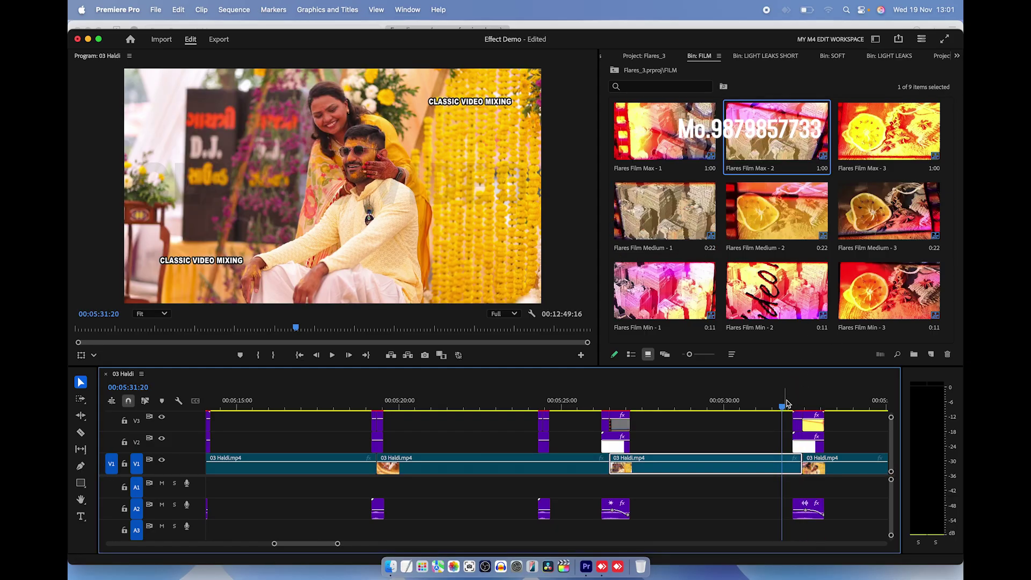
key("=")
key("l")
key("minus")
key("minus")
key("minus")
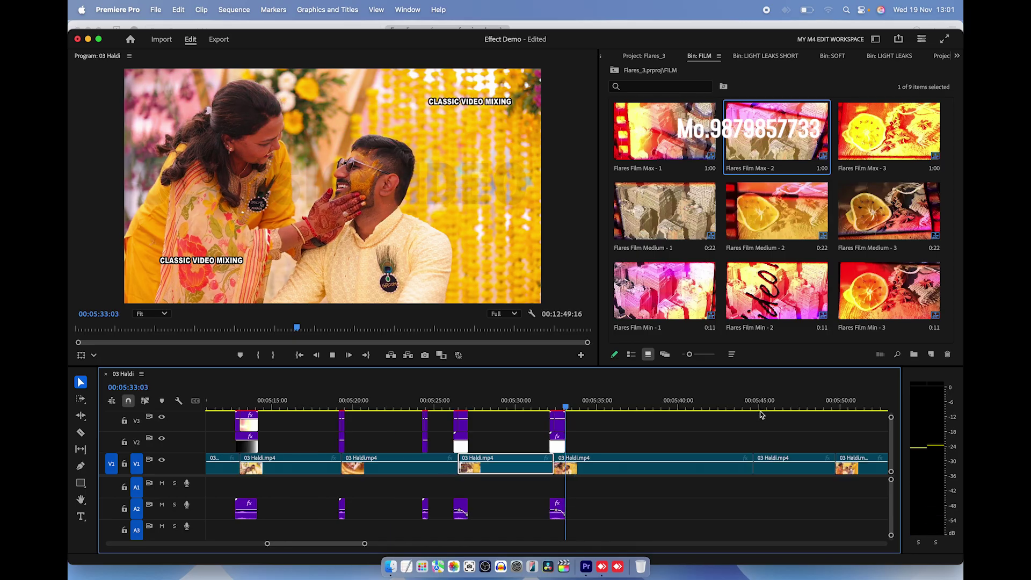
key("k")
key("=")
- Lay Flares Film Min - 3 over the cut near 05:44 and check it
left_click_drag(651, 404, 721, 418)
left_click_drag(876, 305, 701, 438)
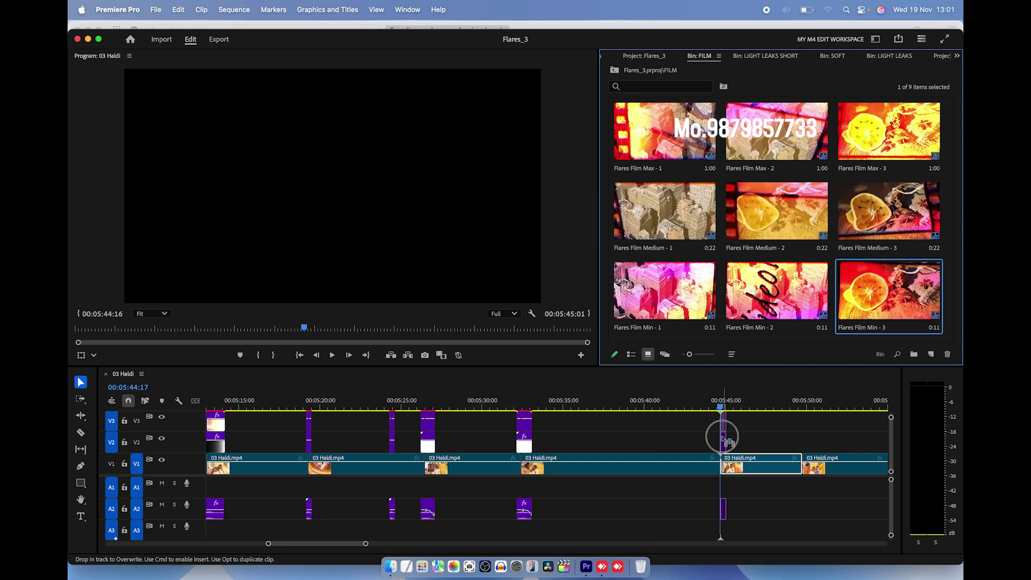
left_click_drag(728, 444, 735, 427)
key("=")
key("=")
key("=")
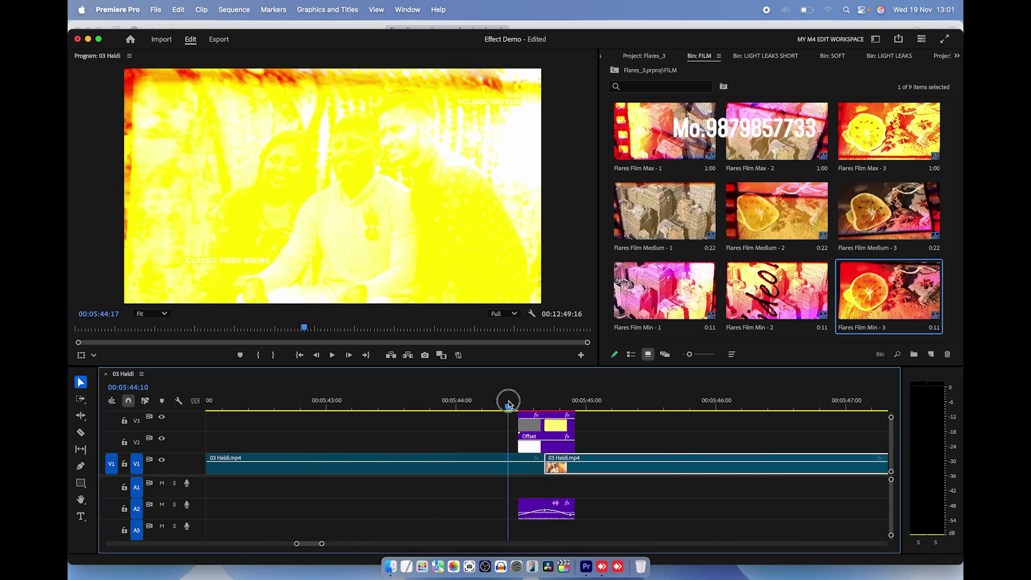
left_click_drag(509, 403, 618, 404)
key("-")
key("-")
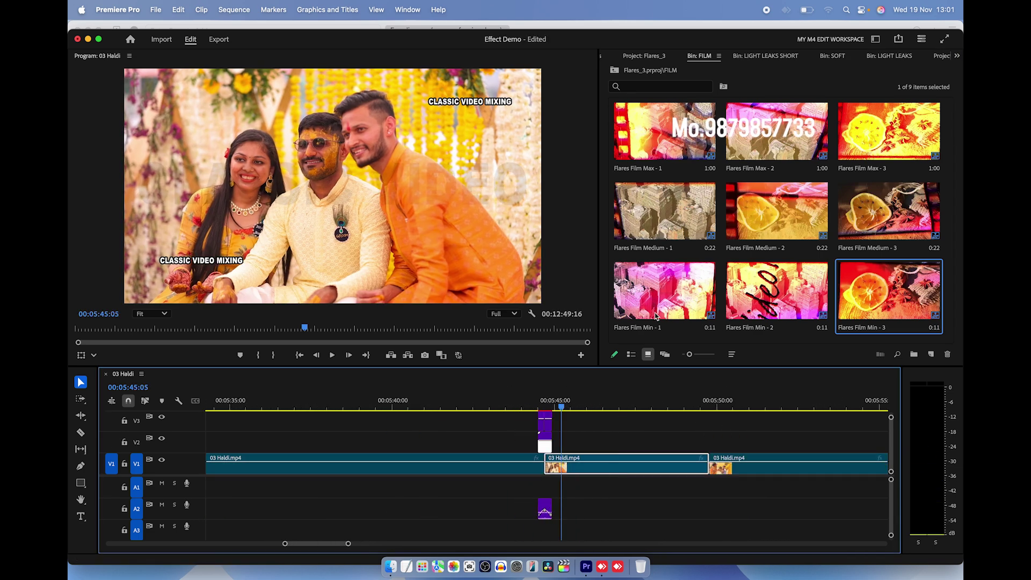
left_click(616, 71)
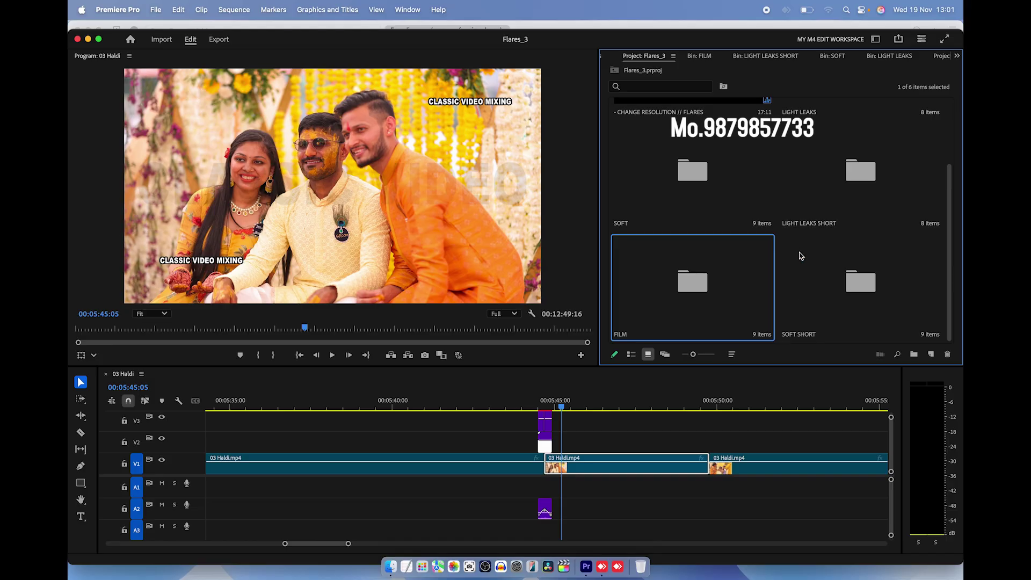
- Drop Flares Soft Short - 3 from the SOFT SHORT bin over the 05:50 cut
double_click(851, 305)
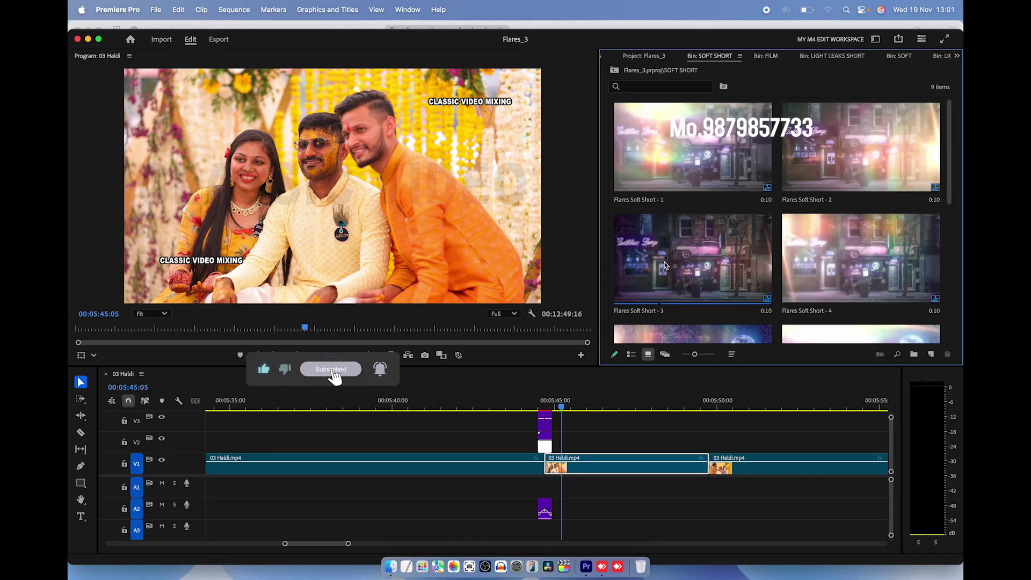
left_click_drag(704, 266, 710, 444)
left_click_drag(710, 402, 732, 401)
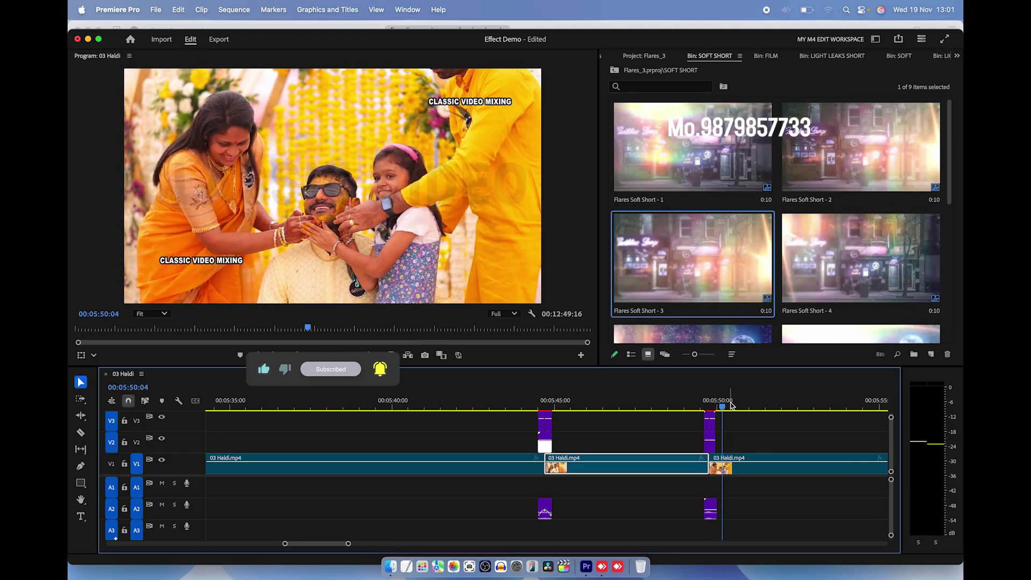
scroll(732, 400, "right", 5)
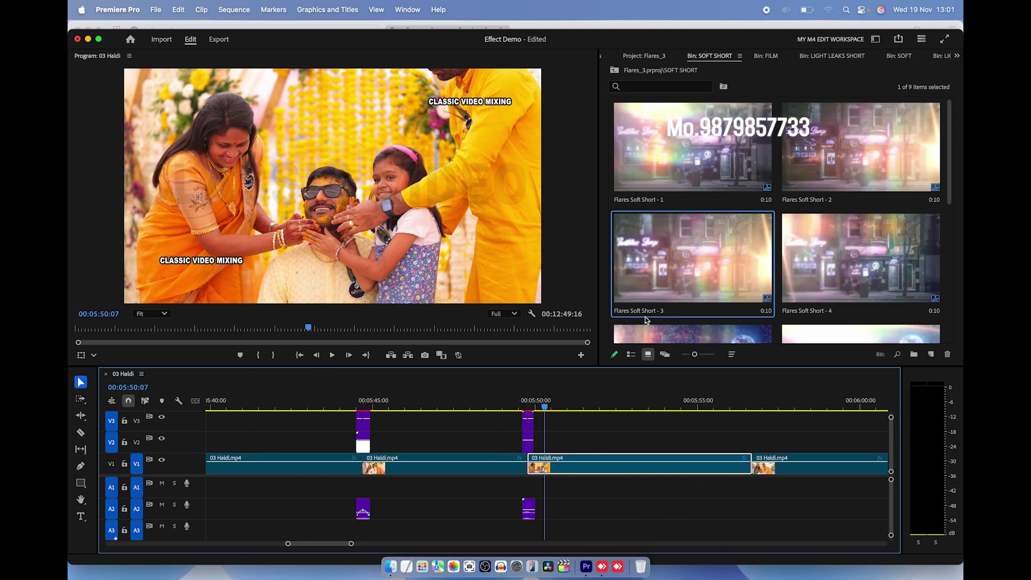
left_click(614, 70)
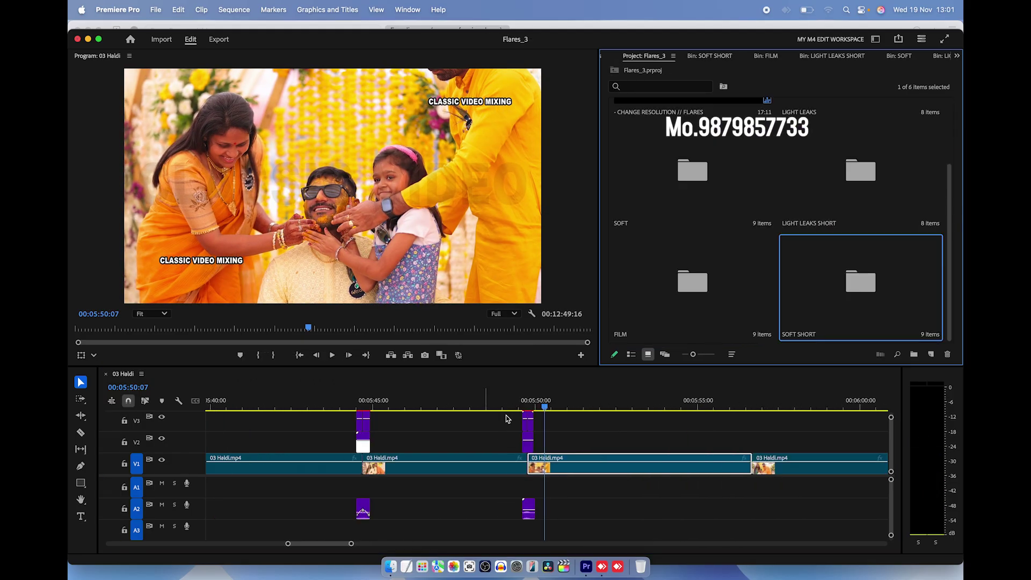
left_click(390, 567)
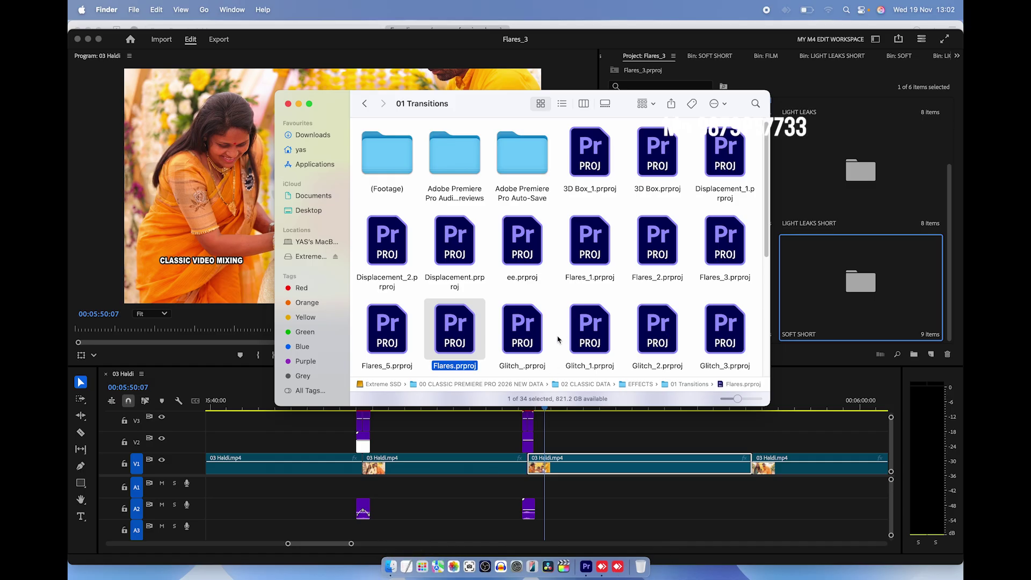
- Open Glitch.prproj from the 01 Transitions folder in Premiere Pro via Open With
left_click(530, 341)
scroll(531, 341, "down", 2)
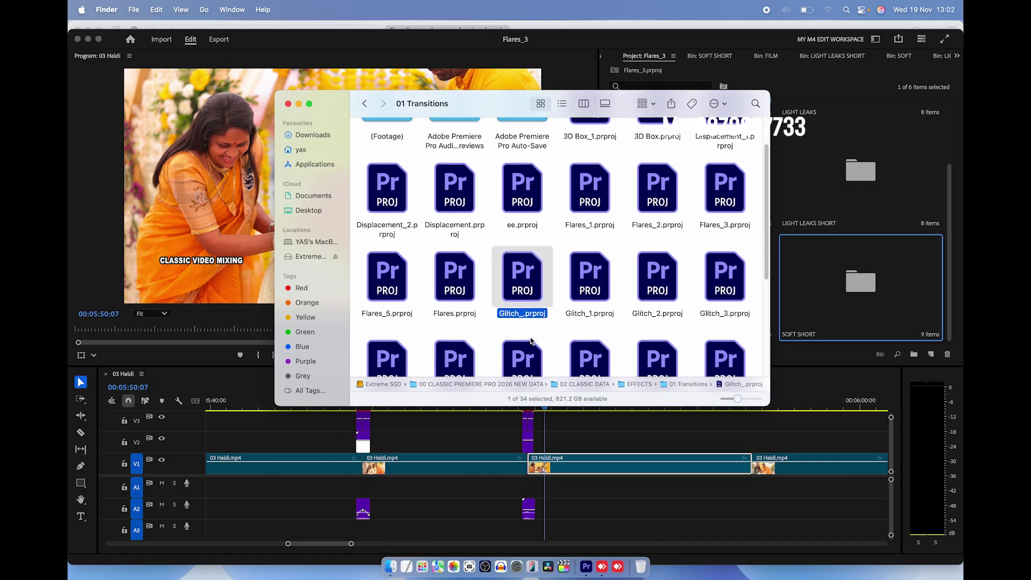
scroll(530, 342, "down", 1)
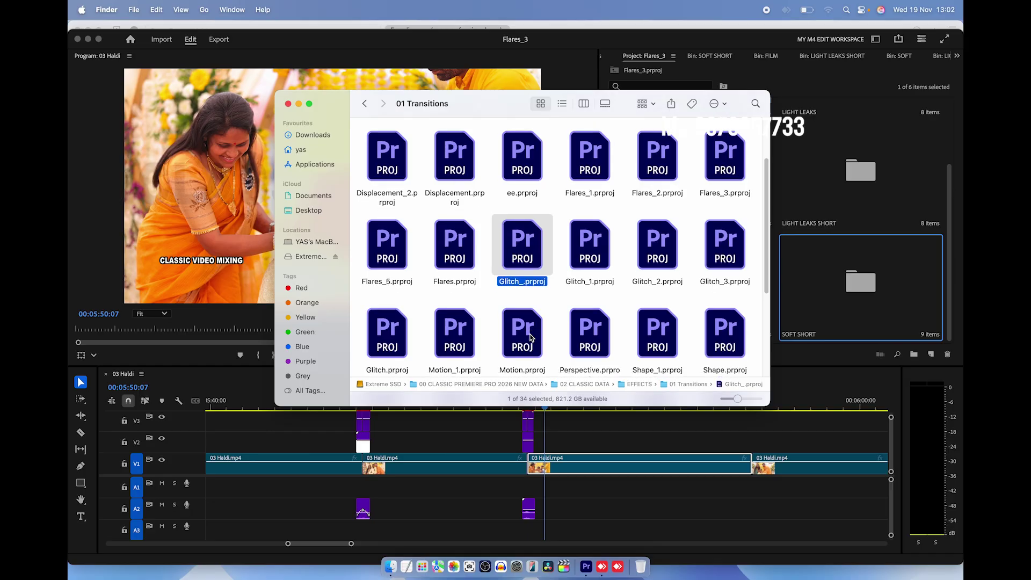
scroll(530, 337, "down", 1)
right_click(376, 321)
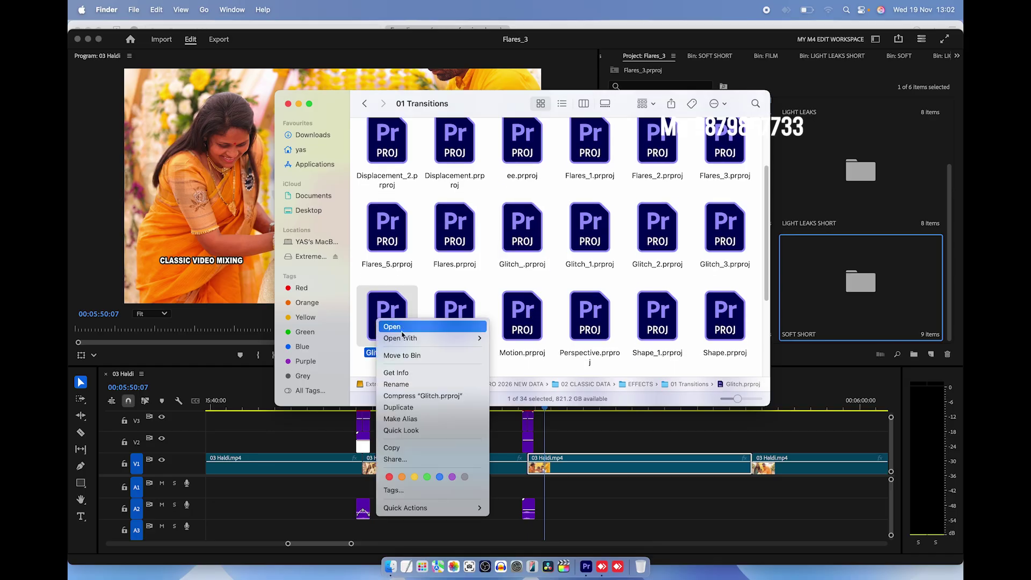
mouse_move(414, 342)
left_click(507, 338)
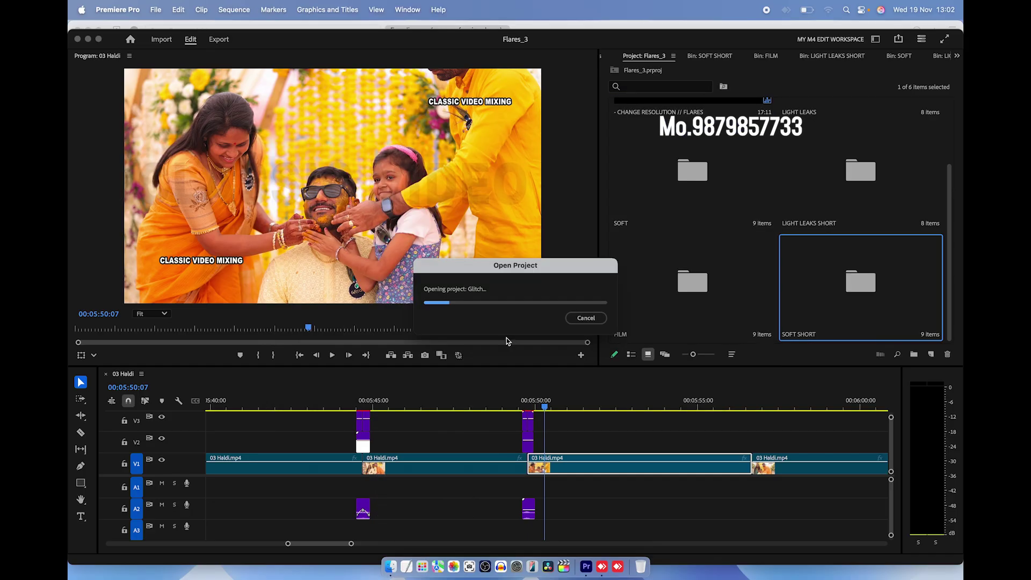
- Convert the Glitch project and place Glitch Cinematic Bad Signal Max - 1 on the next cut
left_click(650, 218)
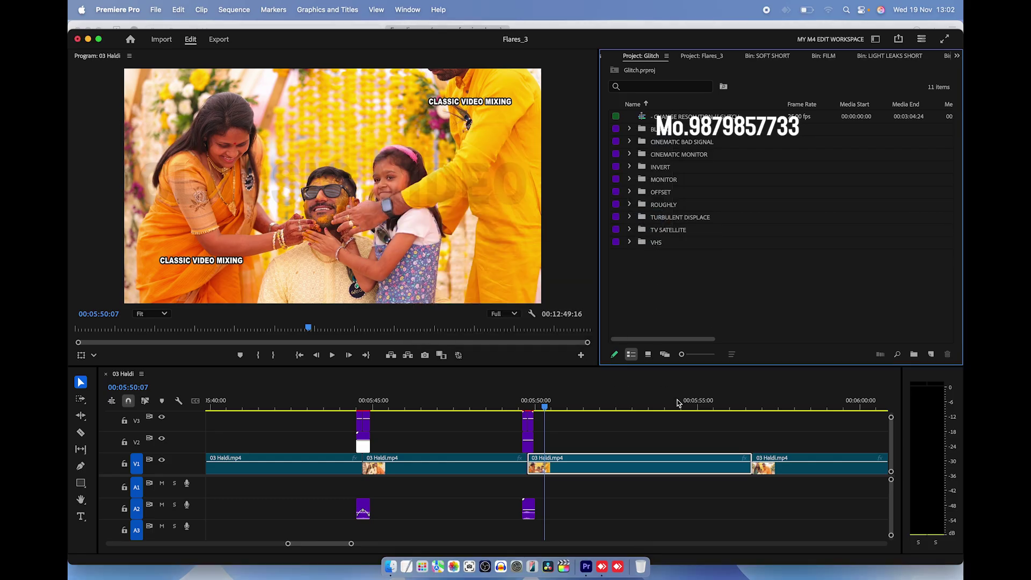
key("Down")
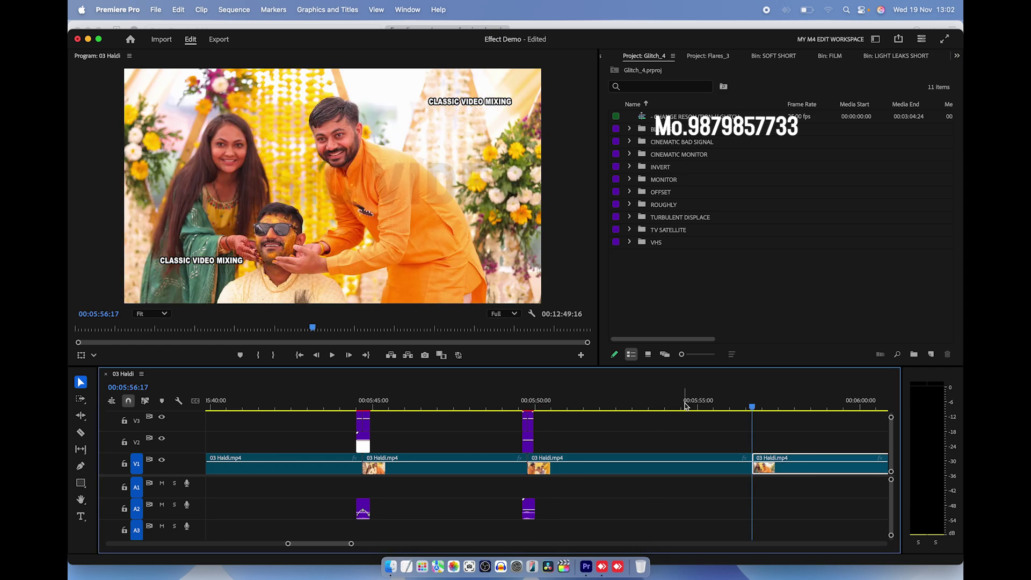
key("equal")
left_click(630, 142)
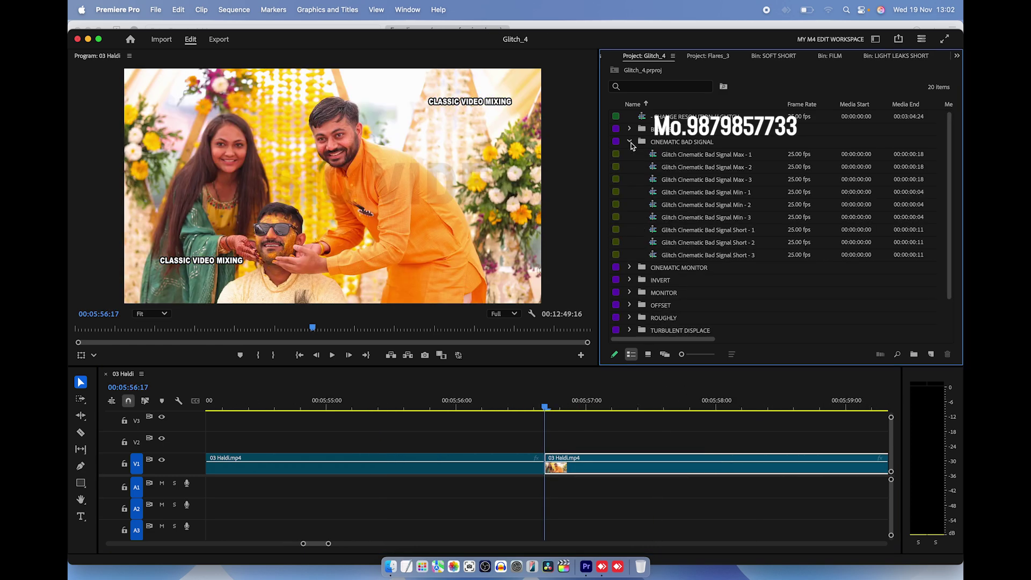
left_click_drag(666, 160, 559, 444)
key("space")
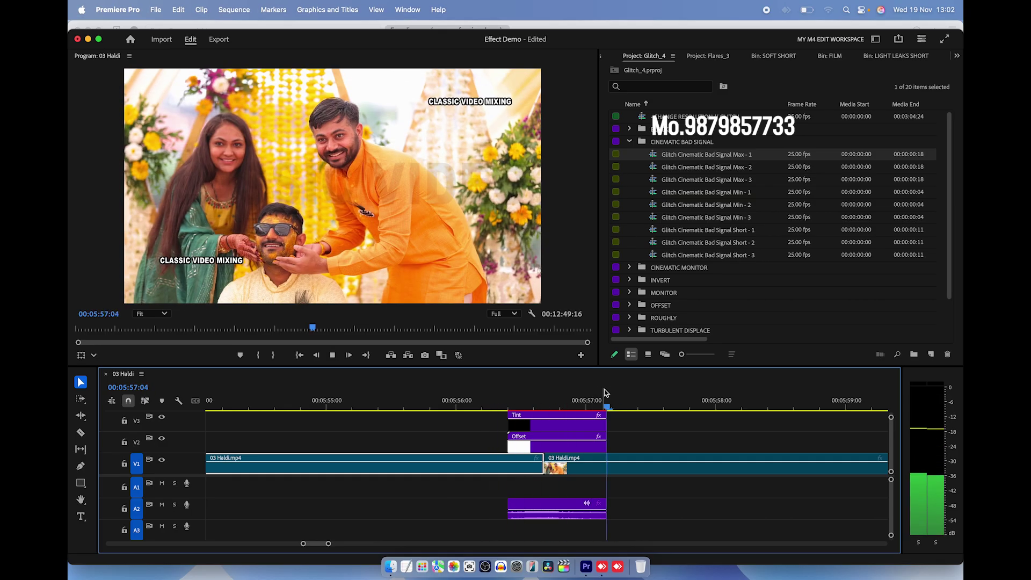
key("space")
key("minus")
- Add Bad Signal Max - 2 at 06:06:01 and Max - 3 on the following cut
key("Down")
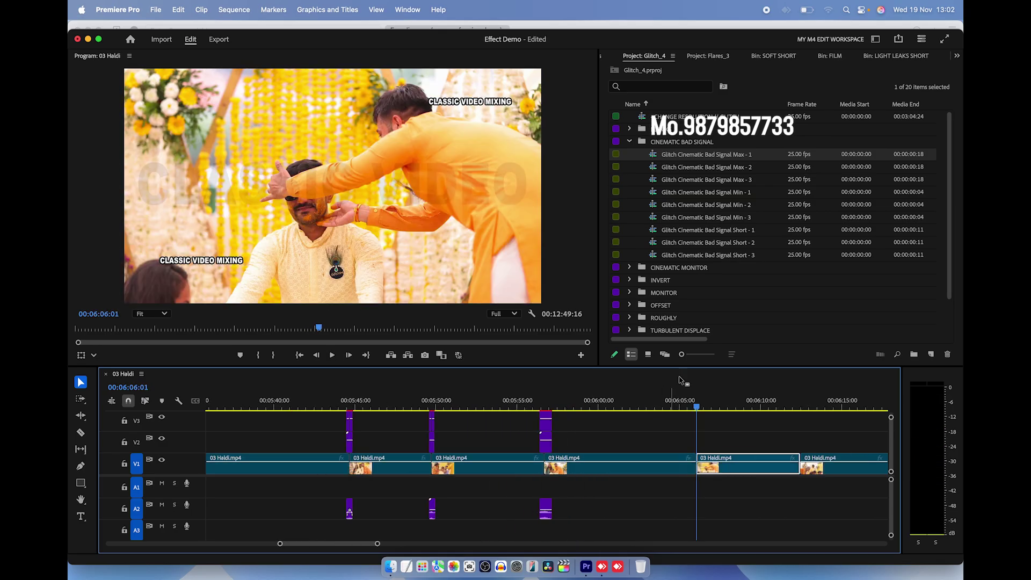
key("equal")
left_click_drag(687, 167, 548, 436)
key("space")
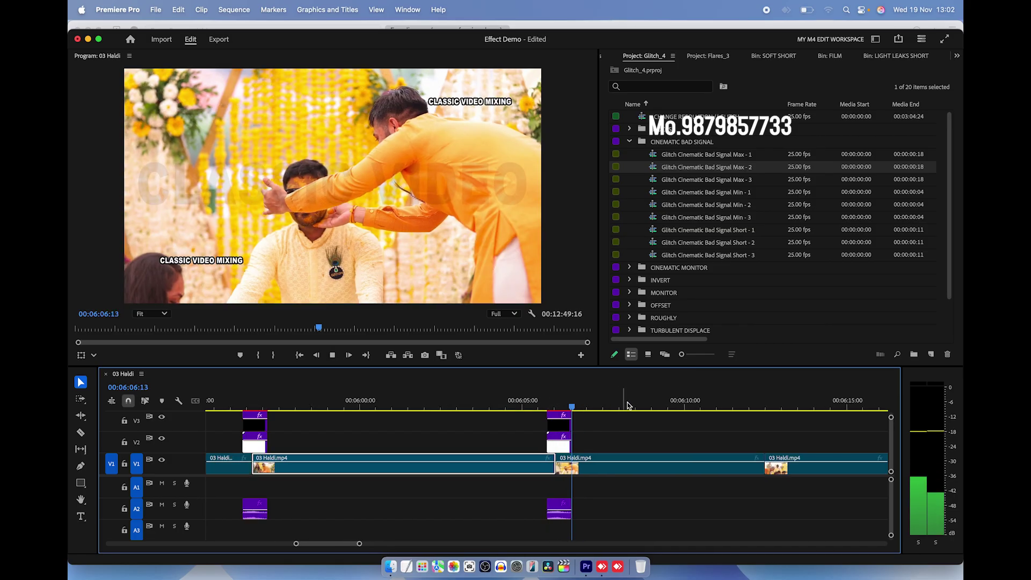
key("Down")
left_click_drag(693, 179, 737, 440)
key("space")
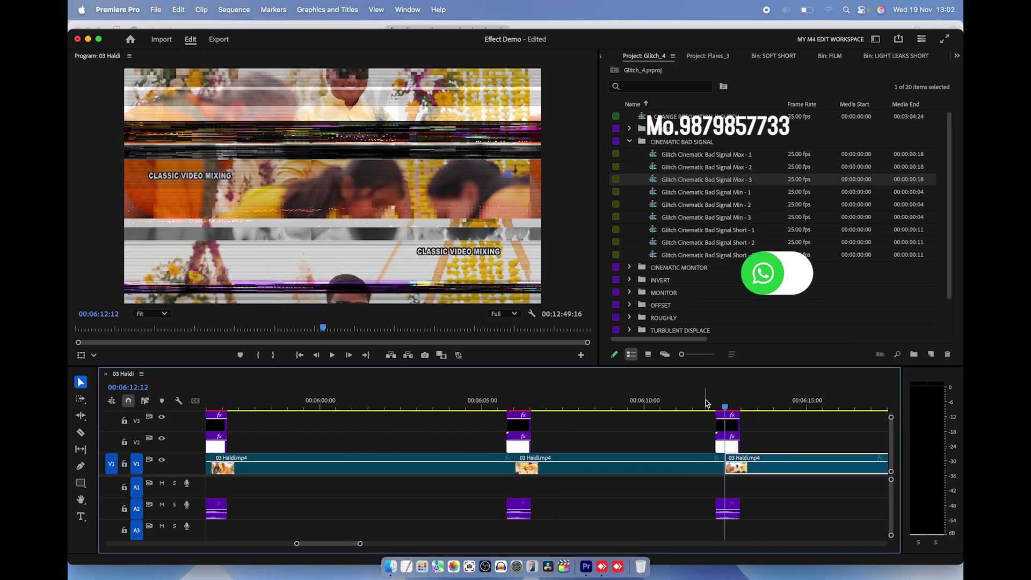
key("space")
- Place Glitch Cinematic Bad Signal Min - 1 on the 06:17:24 cut and preview it
key("Down")
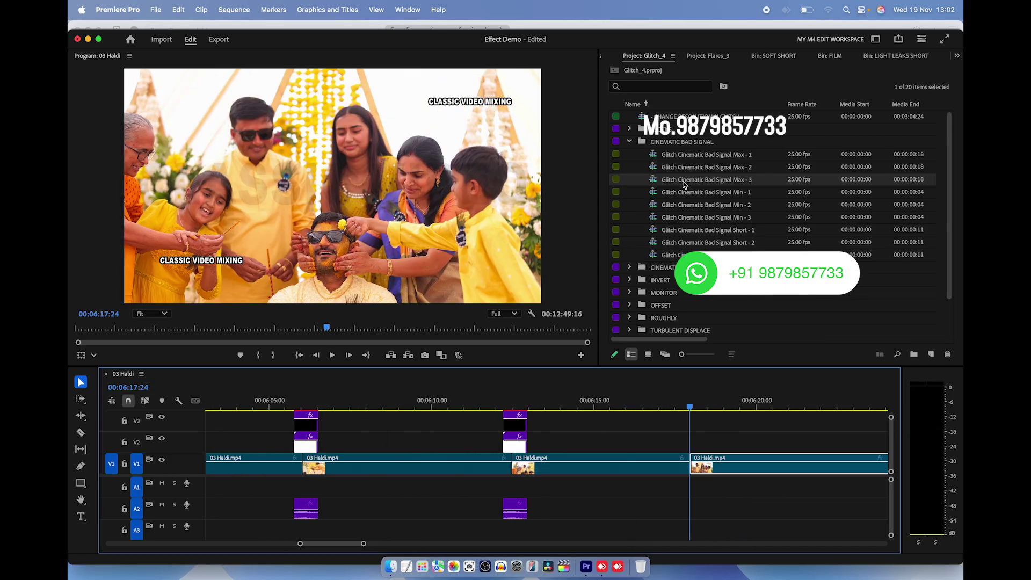
left_click_drag(669, 194, 693, 438)
key("equal")
key("space")
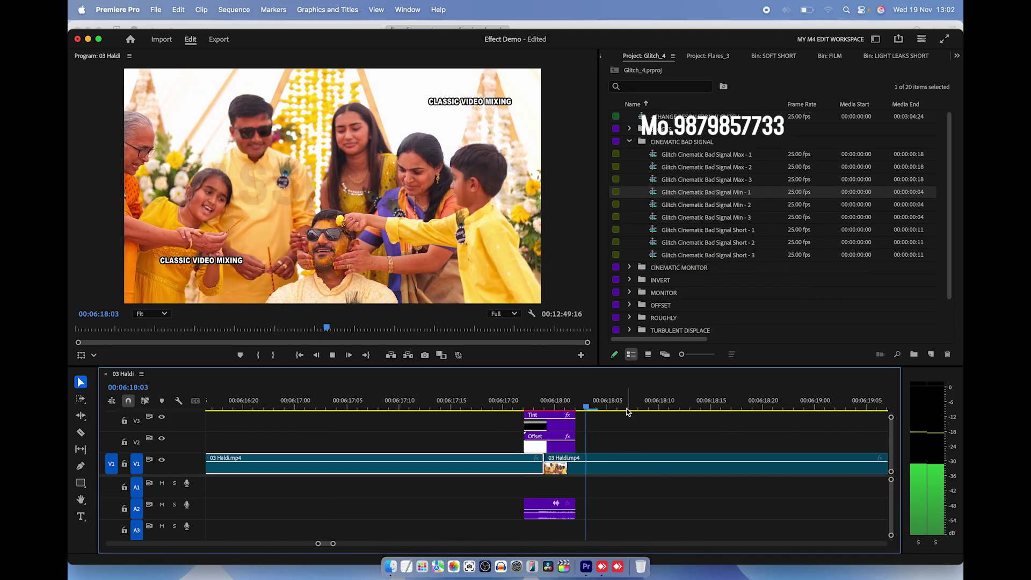
key("minus")
- Place Bad Signal Min - 2 on the 06:27:11 cut, preview, then advance to 06:39:01
key("minus")
key("minus")
key("Down")
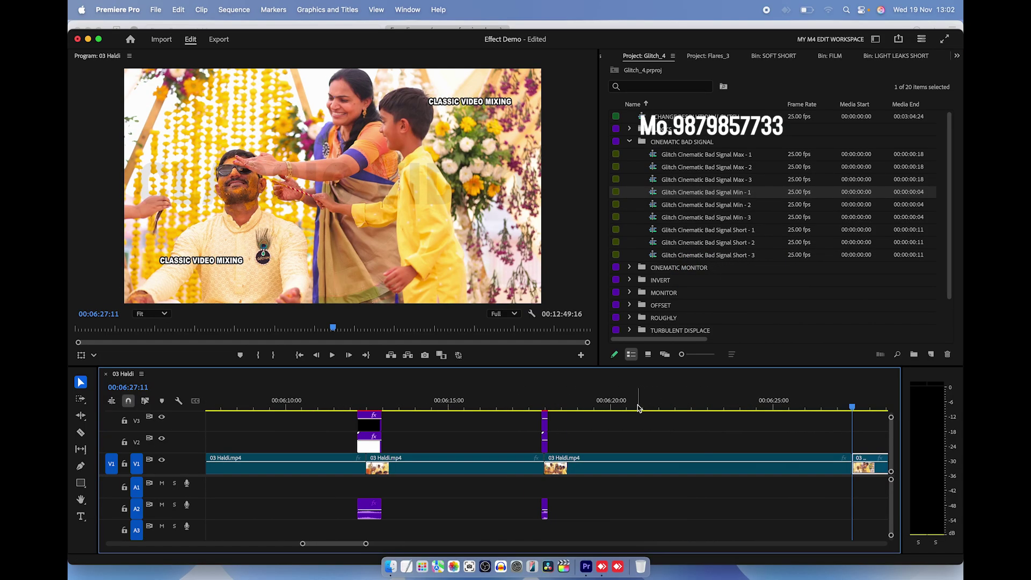
key("minus")
key("equal")
mouse_move(684, 211)
left_mouse_down()
mouse_move(580, 419)
mouse_move(548, 436)
left_mouse_up()
key("equal")
key("equal")
key("equal")
key("space")
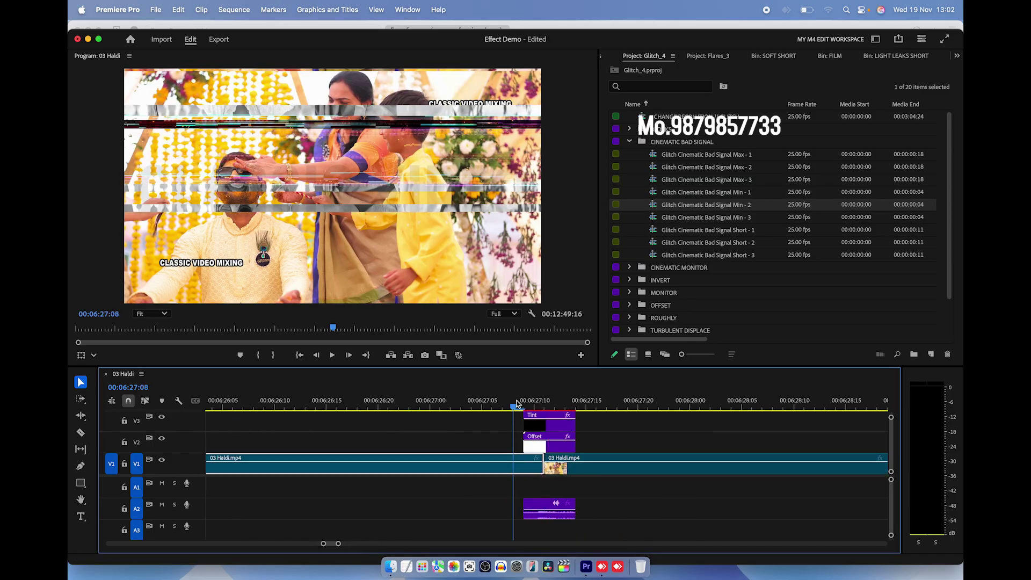
key("minus")
key("Down")
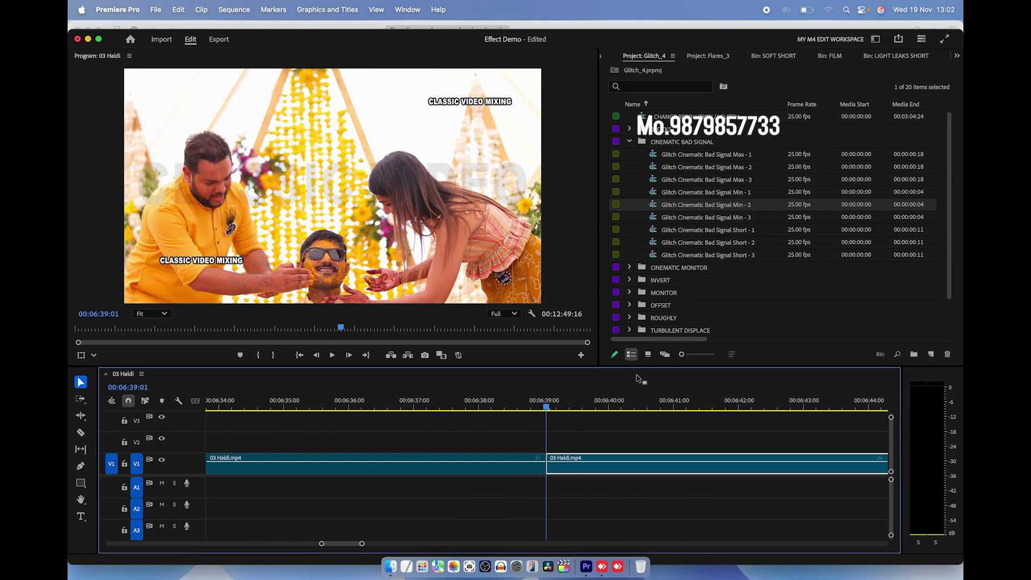
- Place Glitch Cinematic Monitor Max - 1 at 06:39:01 and Max - 2 at 06:49:13
left_click(629, 268)
mouse_move(671, 280)
left_mouse_down()
mouse_move(556, 437)
mouse_move(571, 440)
left_mouse_up()
key("space")
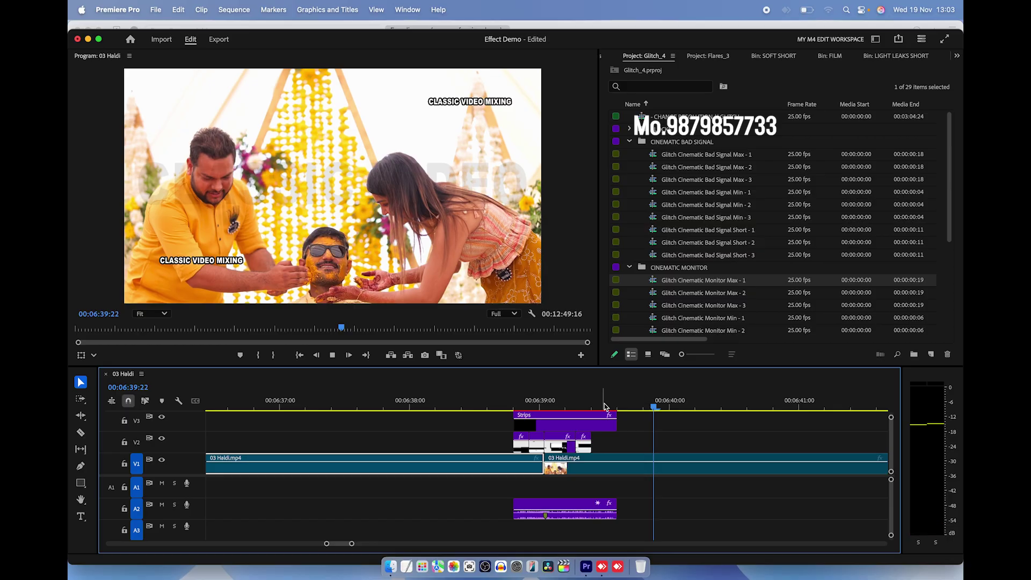
key("Down")
key("minus")
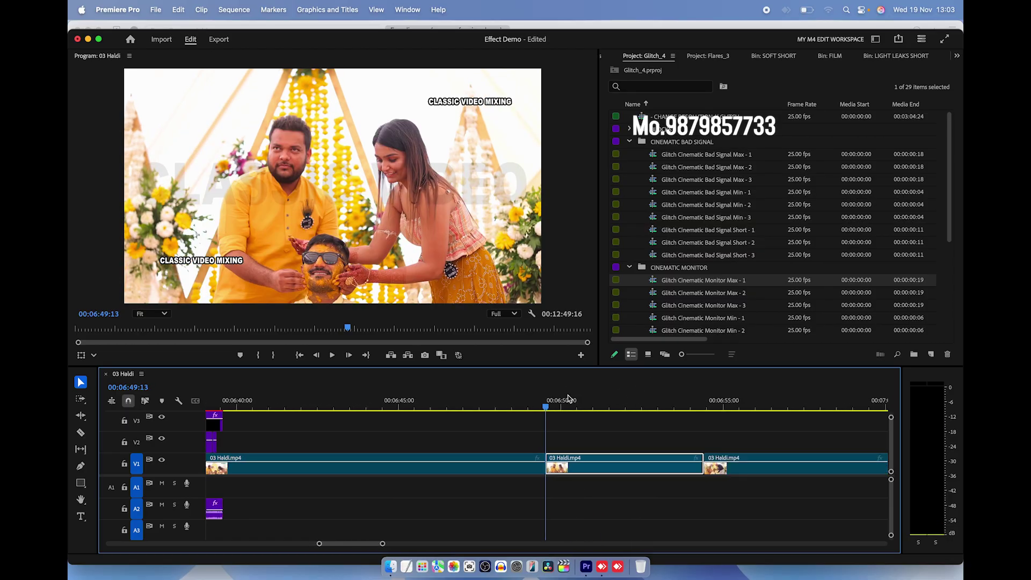
left_click_drag(664, 294, 558, 445)
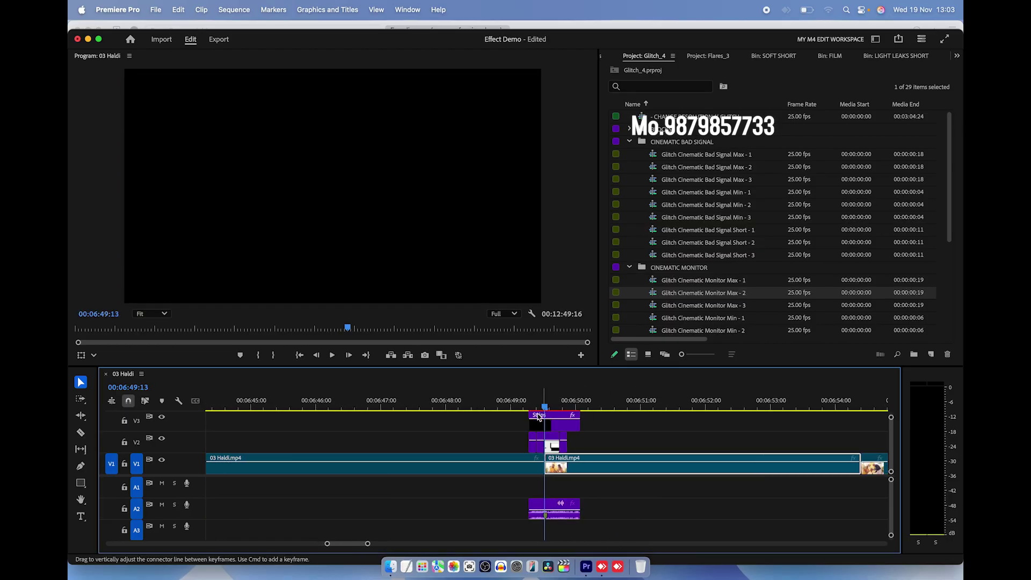
key("space")
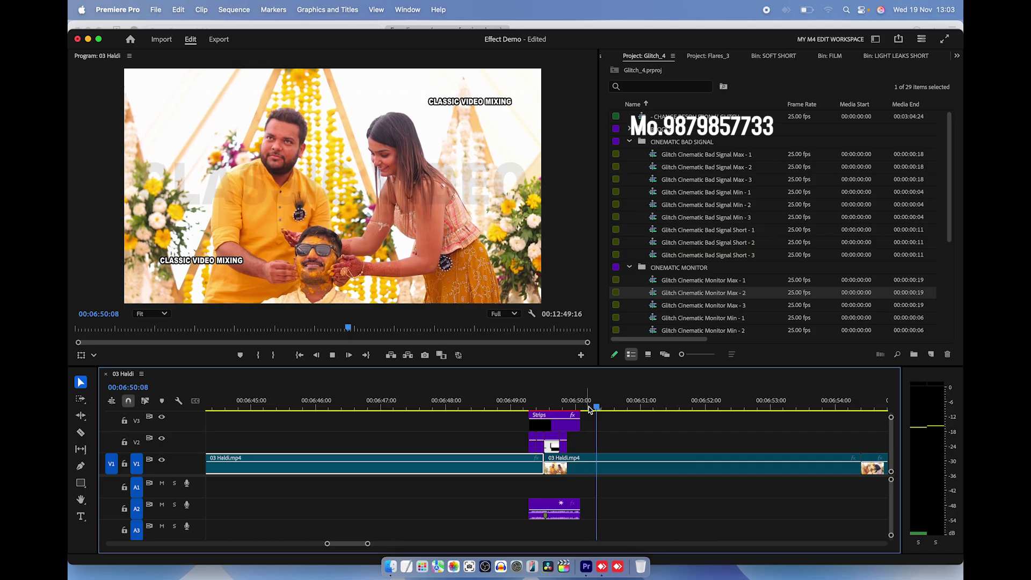
key("space")
- Switch to icon view, open the VHS bin, and add Glitch VHS Short - 3 to the next cut
left_click(648, 356)
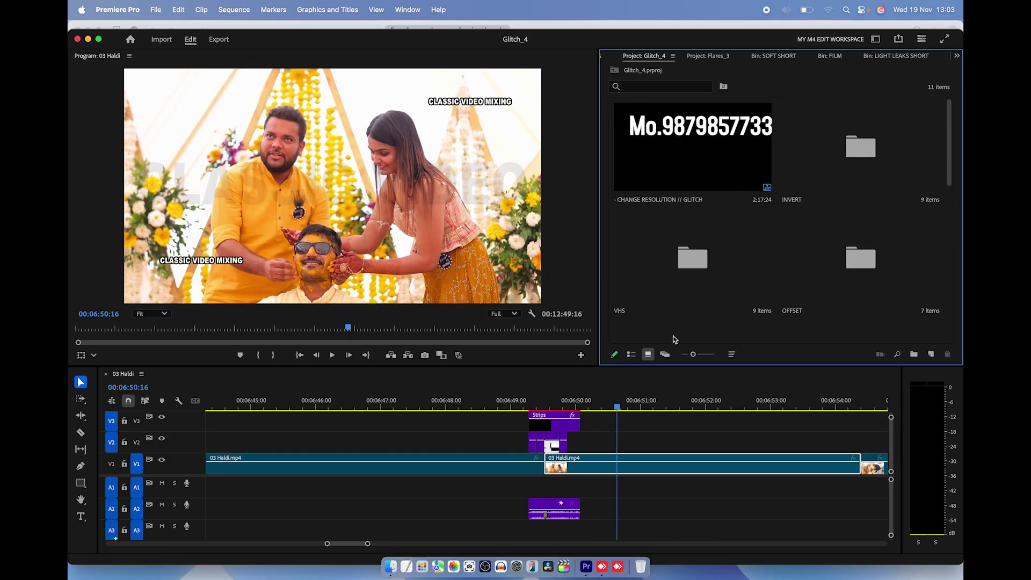
double_click(705, 262)
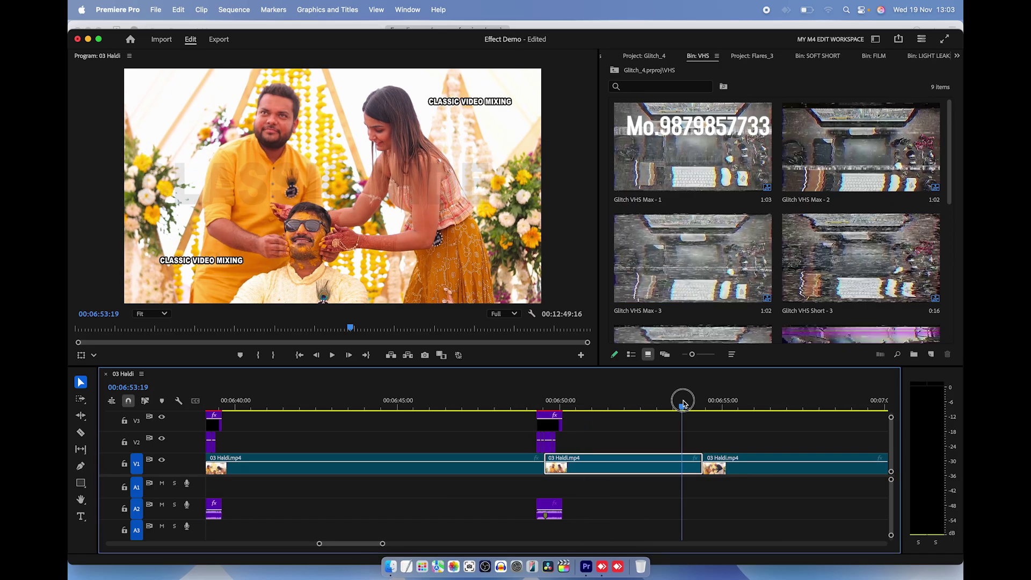
left_click_drag(681, 404, 701, 407)
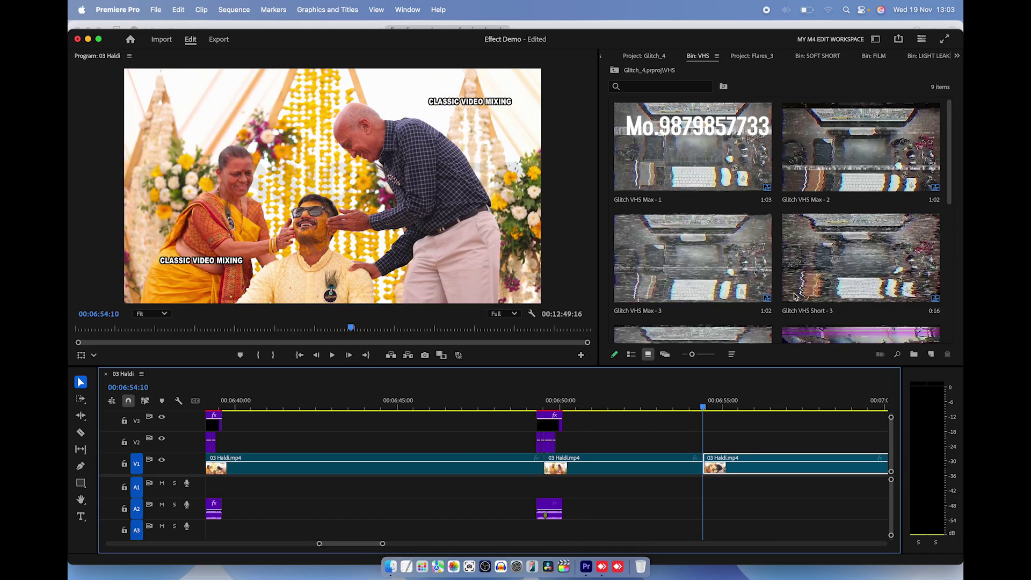
left_click_drag(796, 296, 711, 441)
key("space")
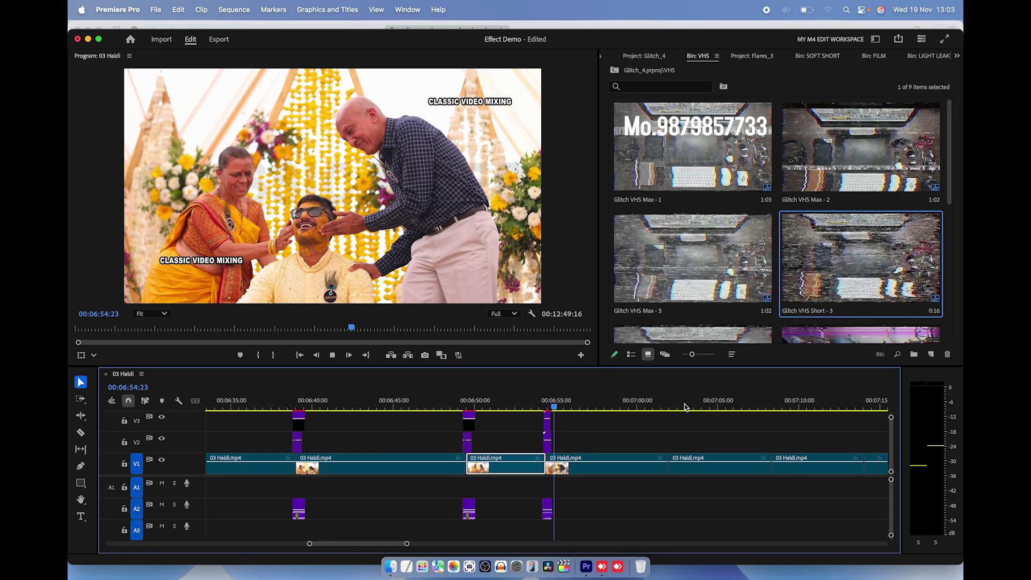
key("=")
- Add Glitch VHS Max - 3 to the cut at 07:01:24 and preview it
key("space")
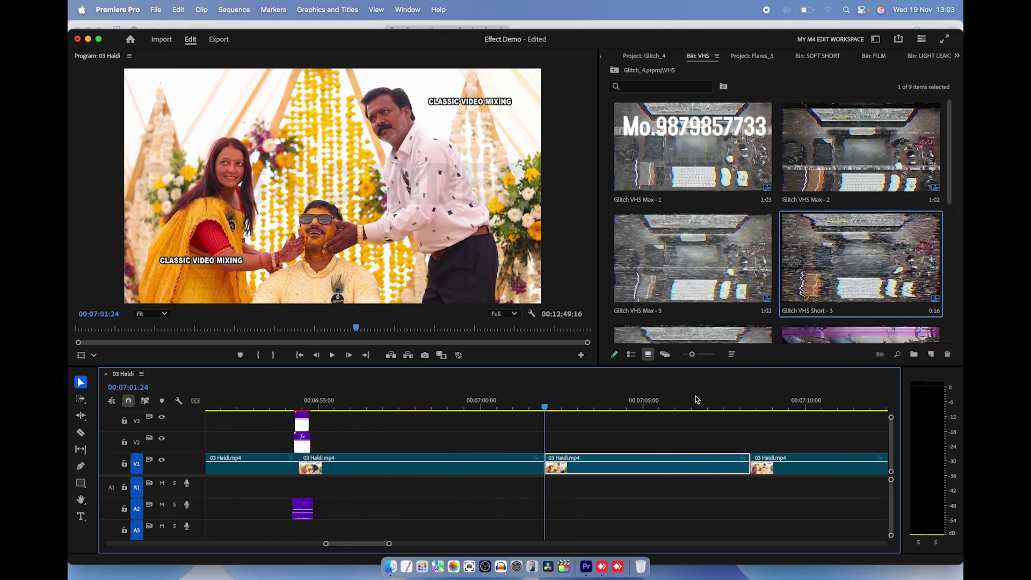
mouse_move(693, 258)
left_mouse_down()
mouse_move(591, 444)
mouse_move(569, 440)
left_mouse_up()
key("space")
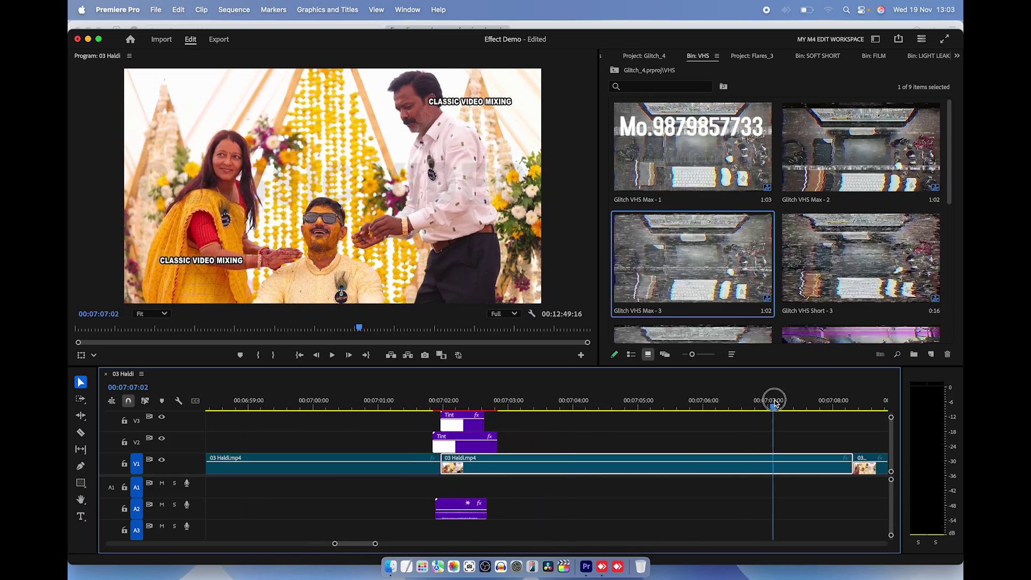
- Add Glitch VHS Min - 3 to the cut at 07:08:08, preview it, and return to the project folders
left_click_drag(607, 408, 853, 408)
key("minus")
key("equal")
scroll(710, 285, "down", 5)
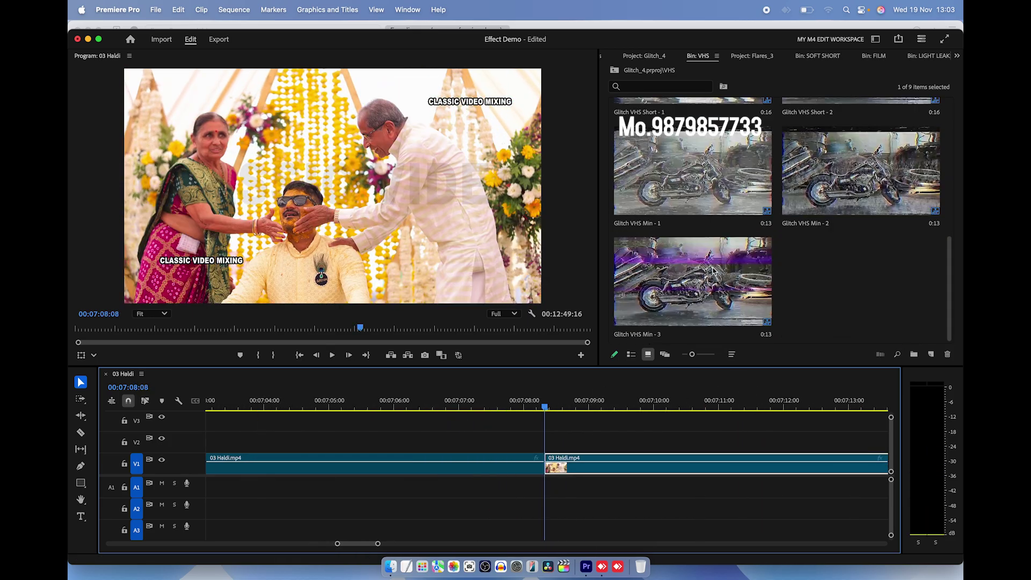
mouse_move(674, 282)
left_mouse_down()
mouse_move(594, 419)
mouse_move(549, 440)
left_mouse_up()
key("equal")
key("space")
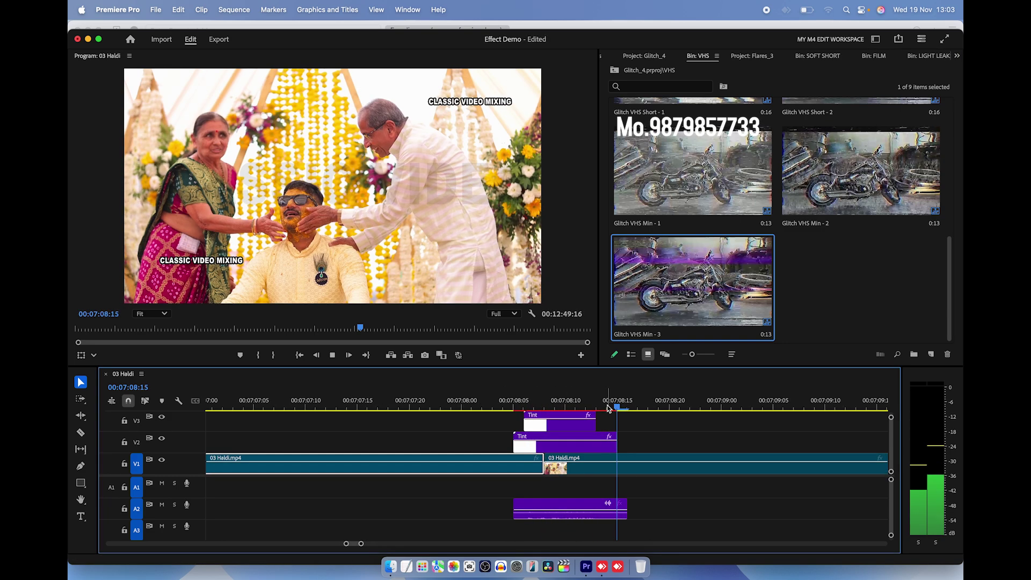
key("minus")
key("Down")
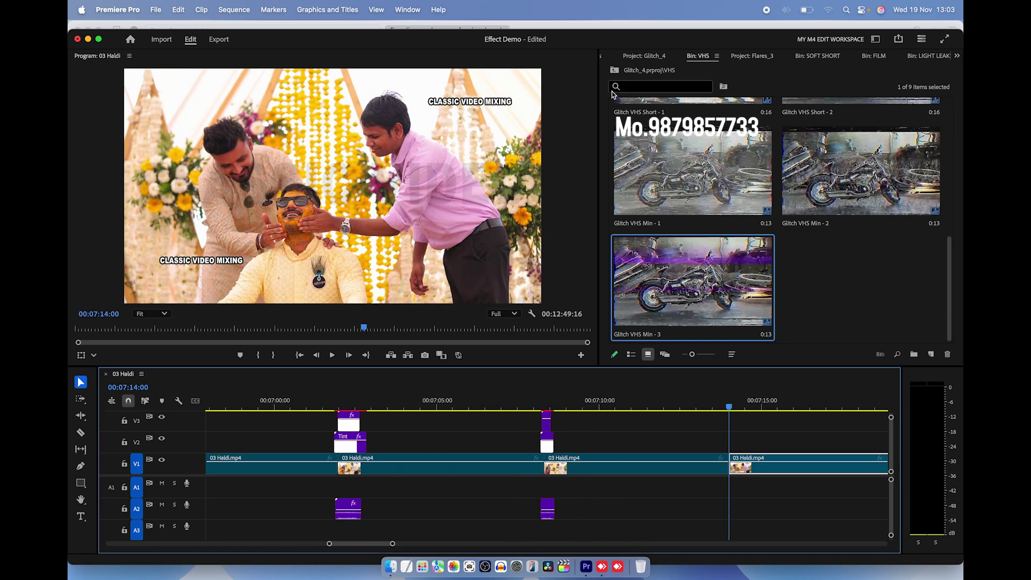
left_click(615, 70)
- Open the OFFSET bin and place Glitch Offset - 1x on the cut at 07:14:00, scrubbing to check it
double_click(857, 283)
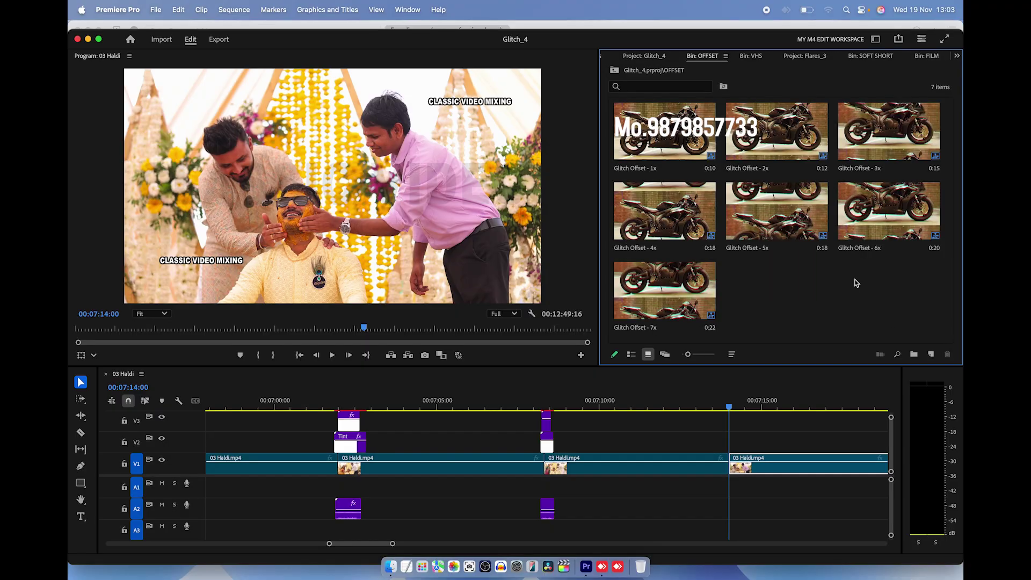
left_click_drag(763, 388, 732, 436)
key("=")
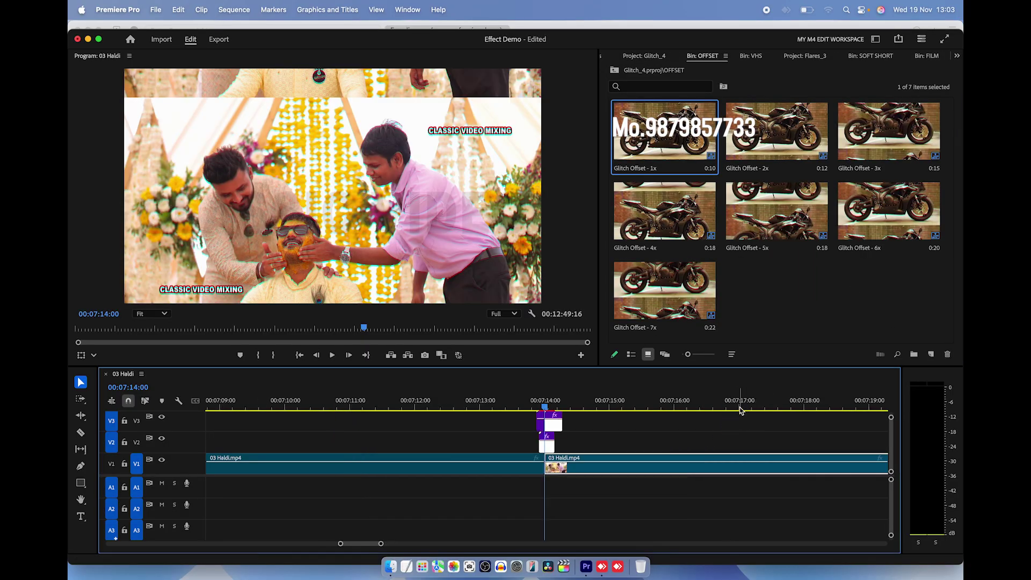
mouse_move(558, 403)
left_mouse_down()
mouse_move(487, 404)
mouse_move(605, 405)
left_mouse_up()
key("-")
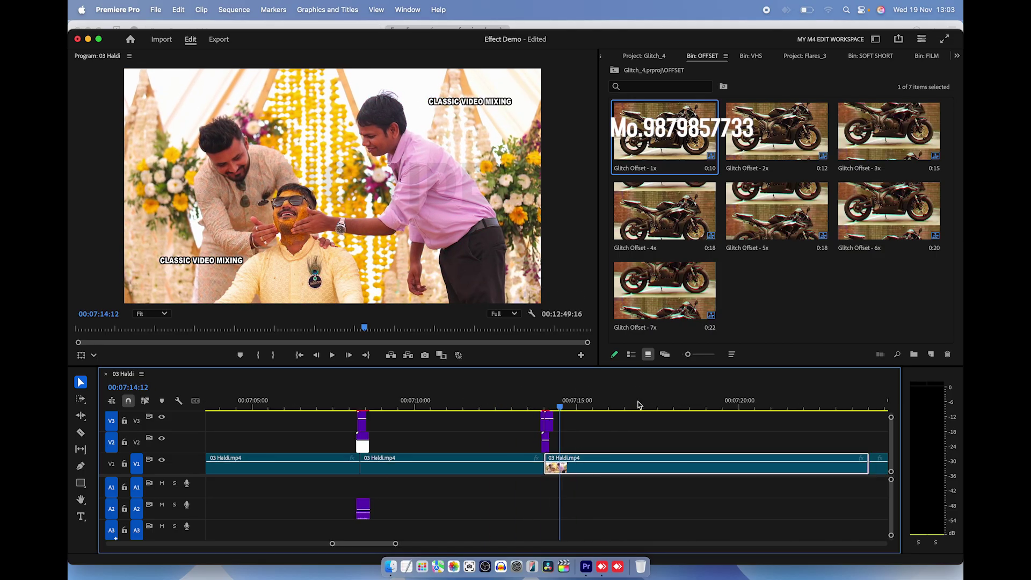
- Add Glitch Offset - 2x around 07:14:24 and 5x near 07:16:01, previewing each
left_click_drag(777, 135, 591, 424)
key("space")
left_click_drag(777, 213, 668, 436)
key("space")
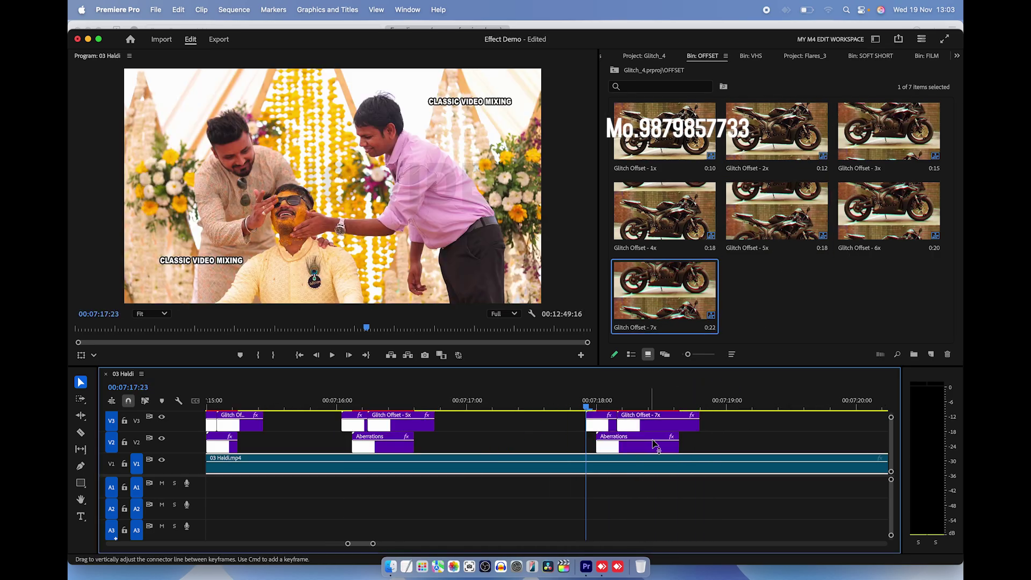
key("space")
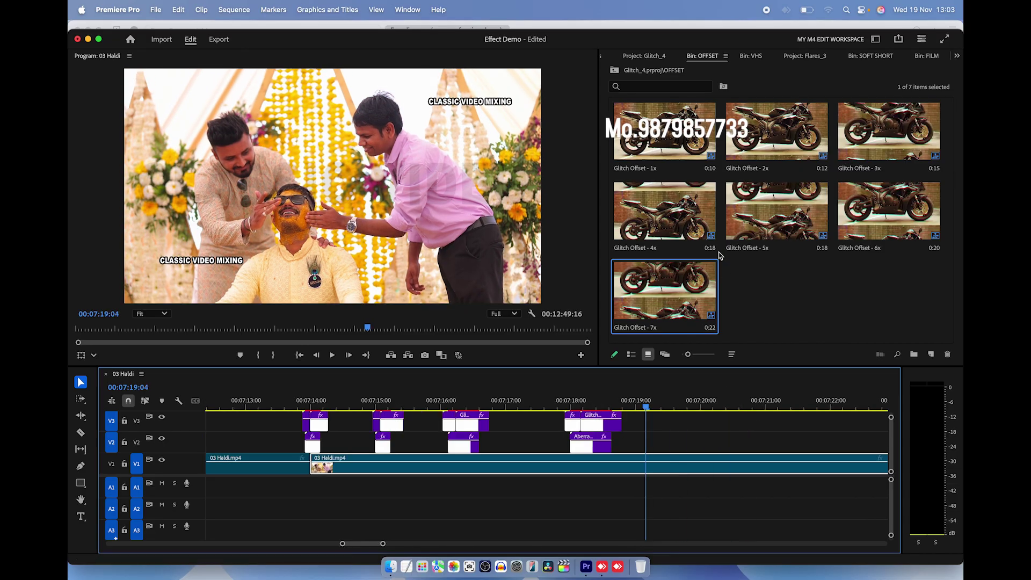
left_click(618, 72)
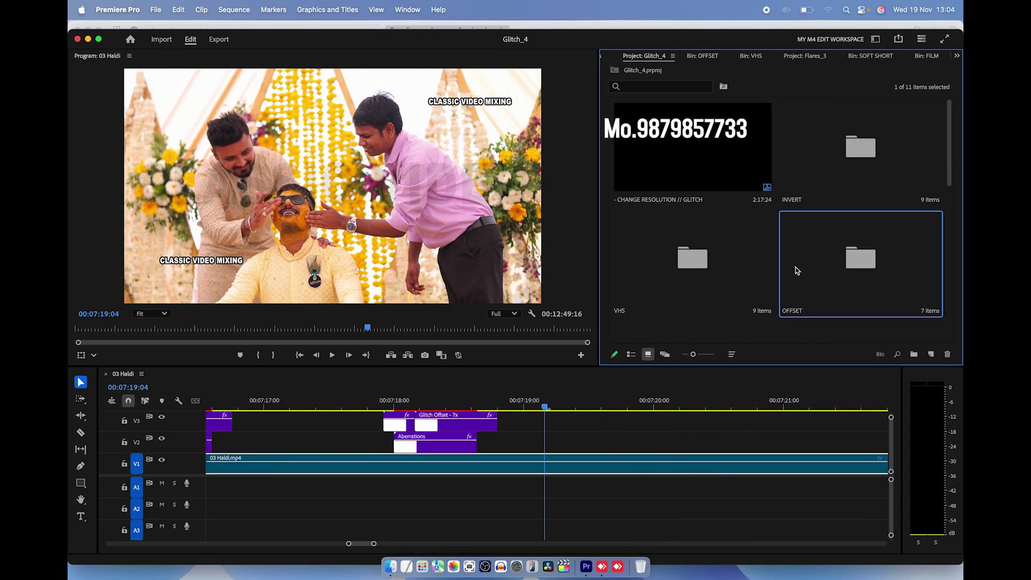
- Open the TV SATELLITE bin and place Glitch TV Satellite Max - 1 after the Offset glitches
scroll(810, 267, "down", 4)
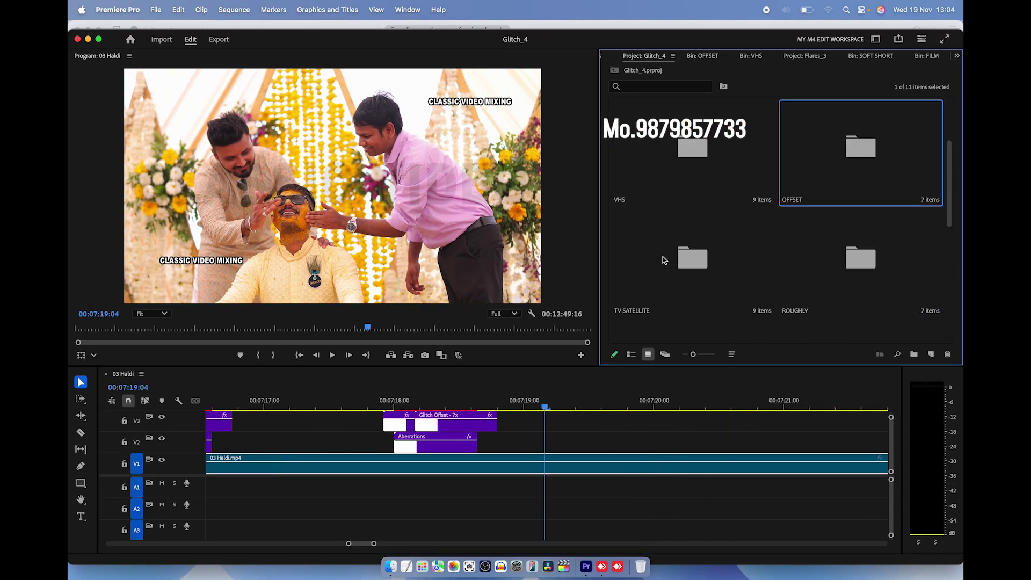
double_click(662, 256)
left_click(695, 210)
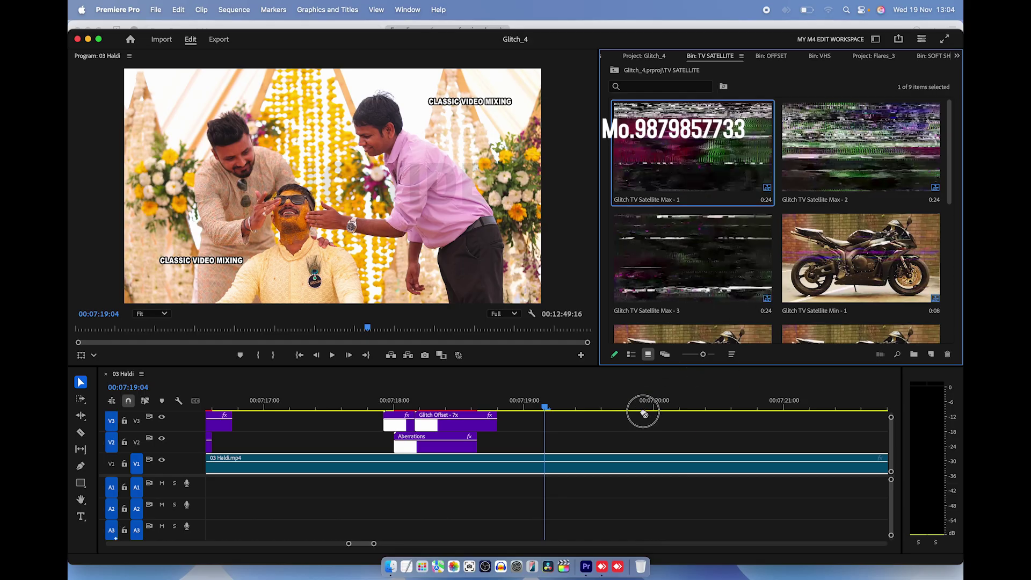
left_click_drag(644, 414, 659, 435)
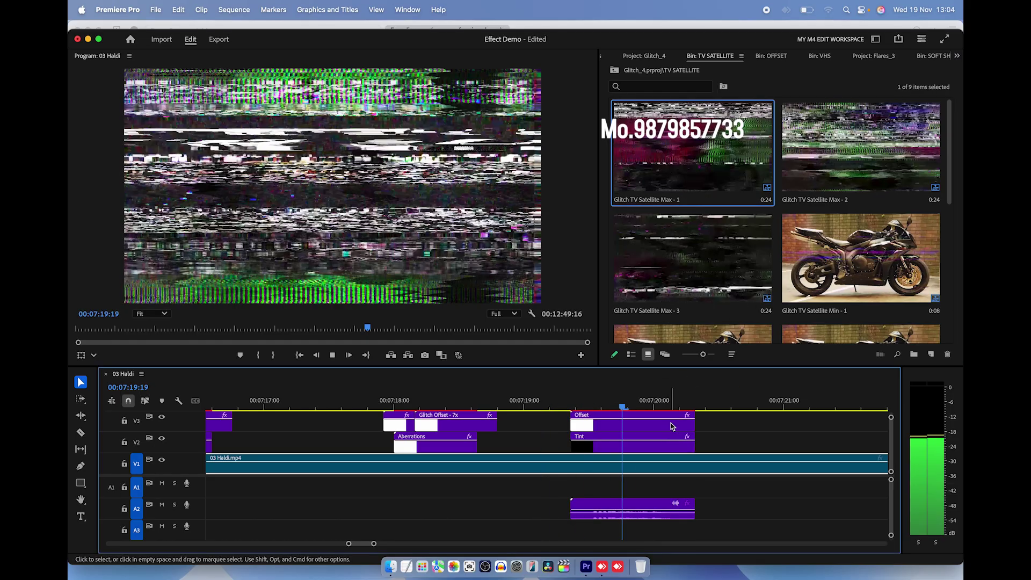
key("space")
- Add Glitch TV Satellite Max - 3 on the next cut and preview it
key("minus")
key("Down")
mouse_move(715, 269)
left_mouse_down()
mouse_move(772, 437)
mouse_move(790, 441)
left_mouse_up()
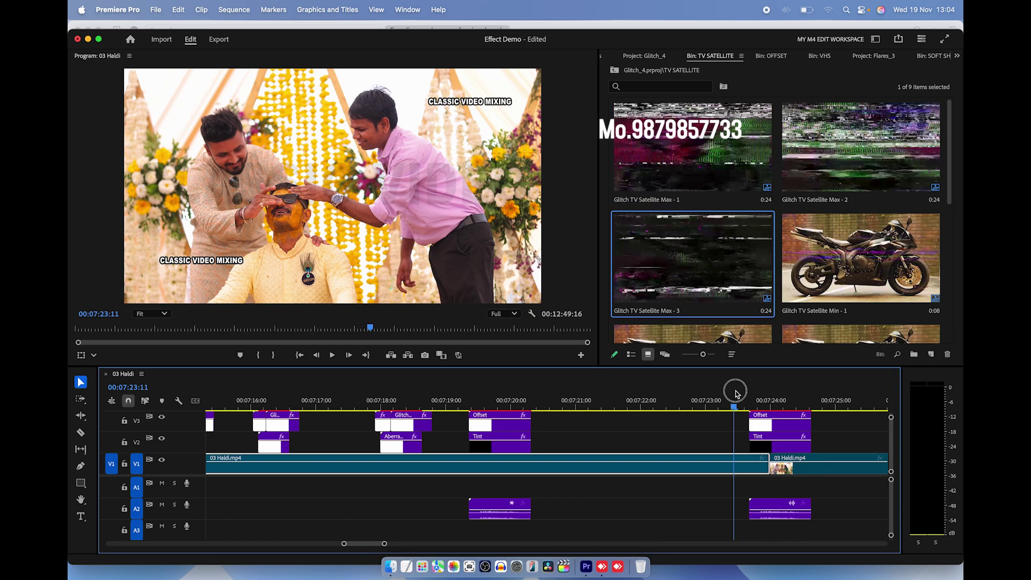
key("space")
key("minus")
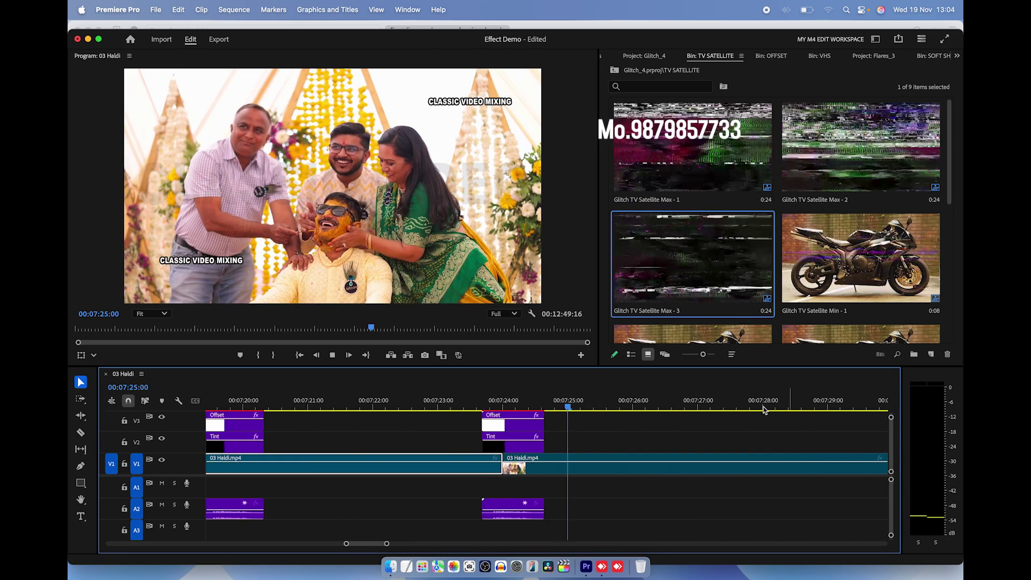
- Add Glitch TV Satellite Short - 3 on the cut near 07:34 and preview it
left_click(694, 411)
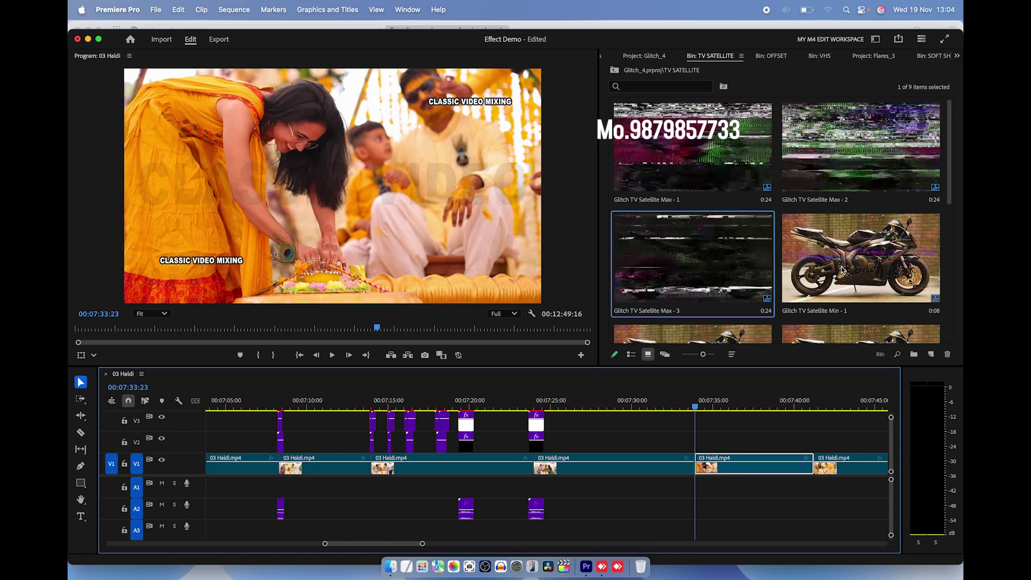
scroll(855, 272, "down", 5)
left_click_drag(698, 271, 698, 425)
key("=")
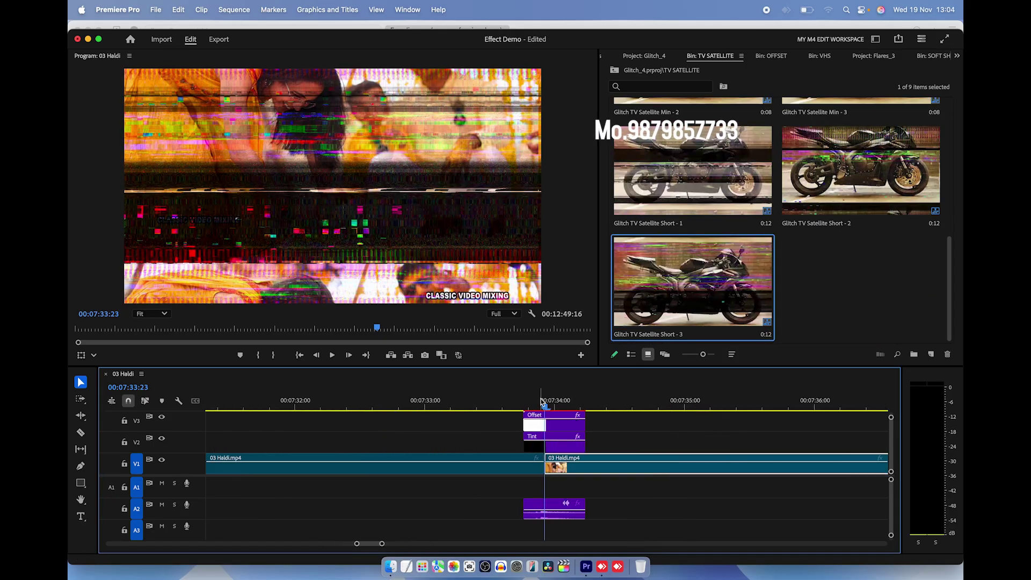
key("space")
key("space")
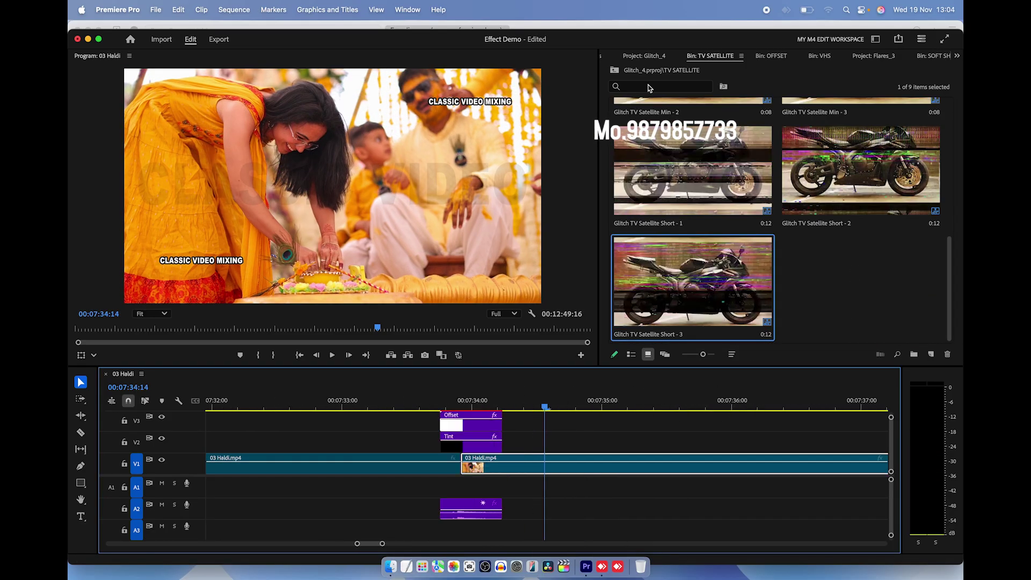
left_click(617, 71)
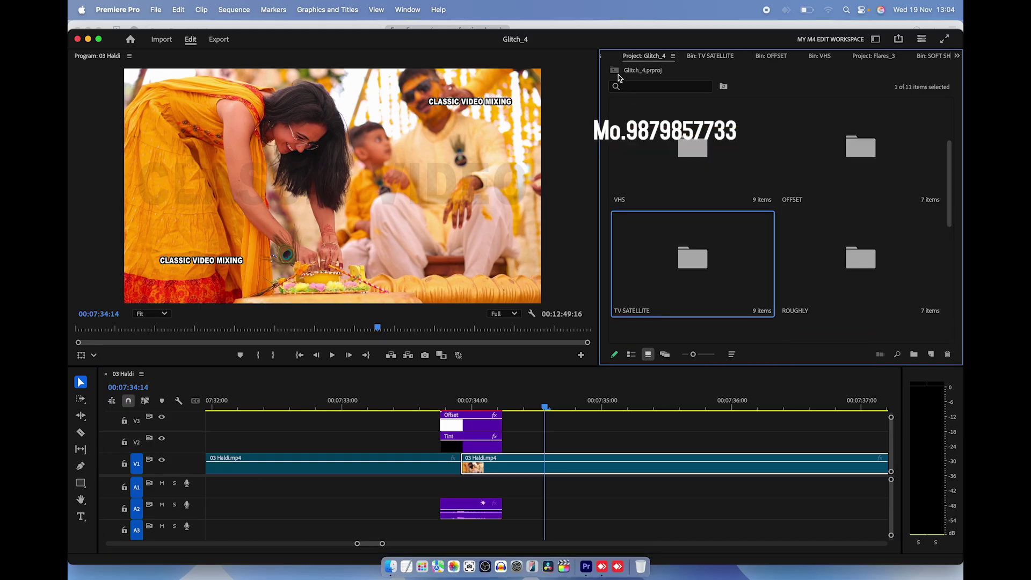
- Open the ROUGHLY bin and place Glitch Roughly - 5x near 07:41 and 7x near 07:43
double_click(827, 252)
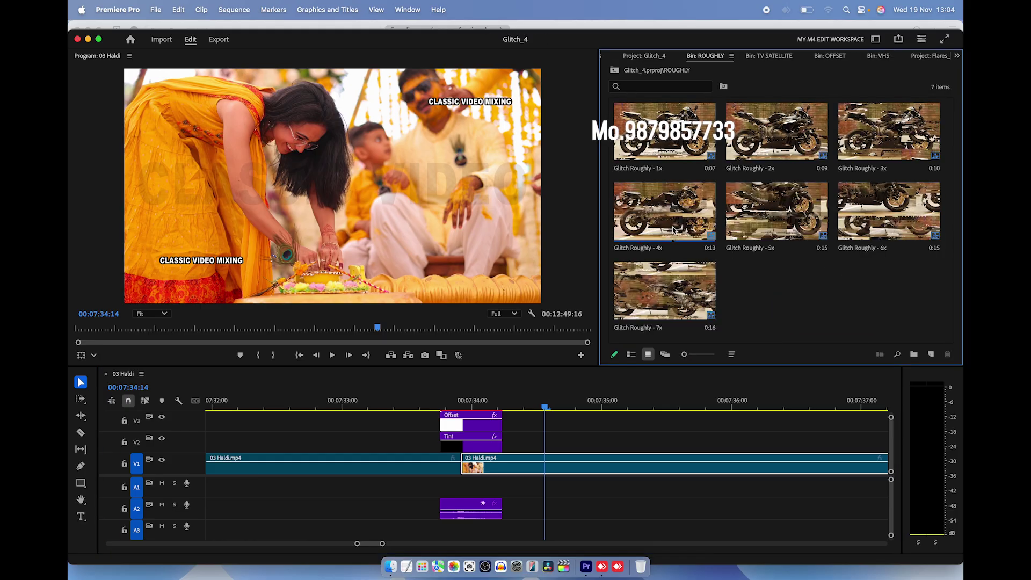
key("minus")
key("minus")
left_click_drag(763, 416, 765, 425)
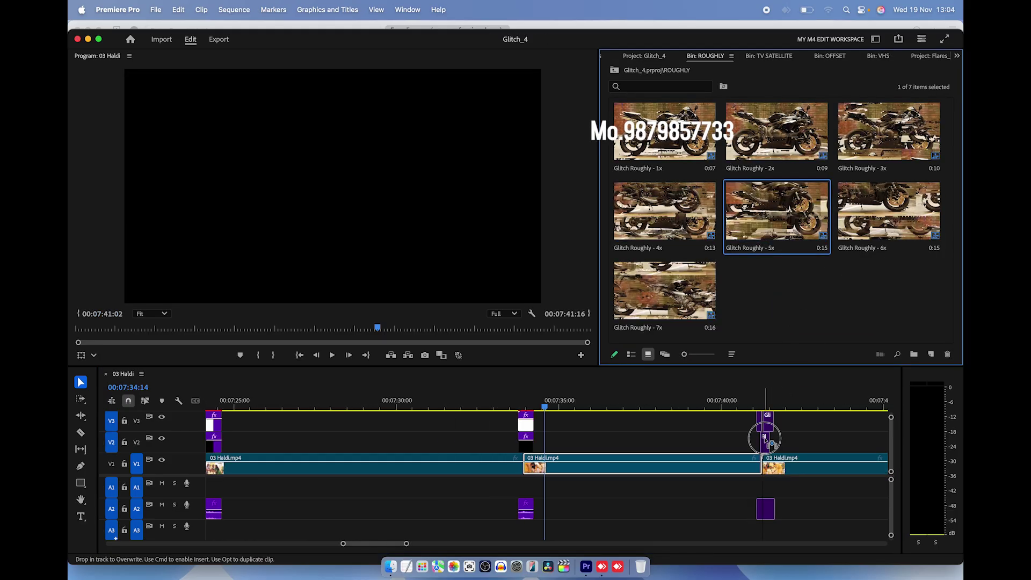
left_click(750, 402)
key("space")
key("equal")
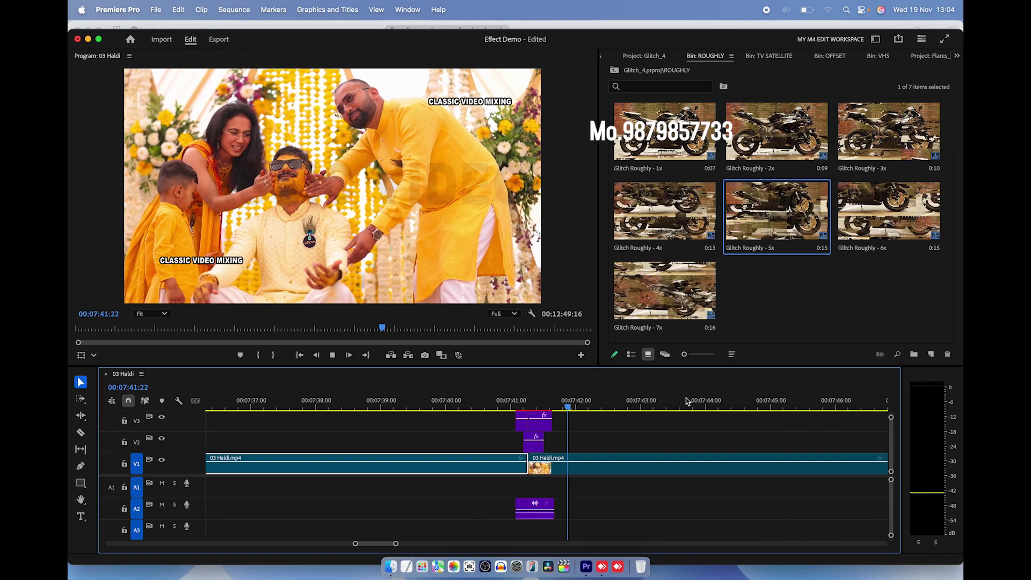
mouse_move(693, 317)
left_mouse_down()
mouse_move(652, 430)
mouse_move(599, 441)
left_mouse_up()
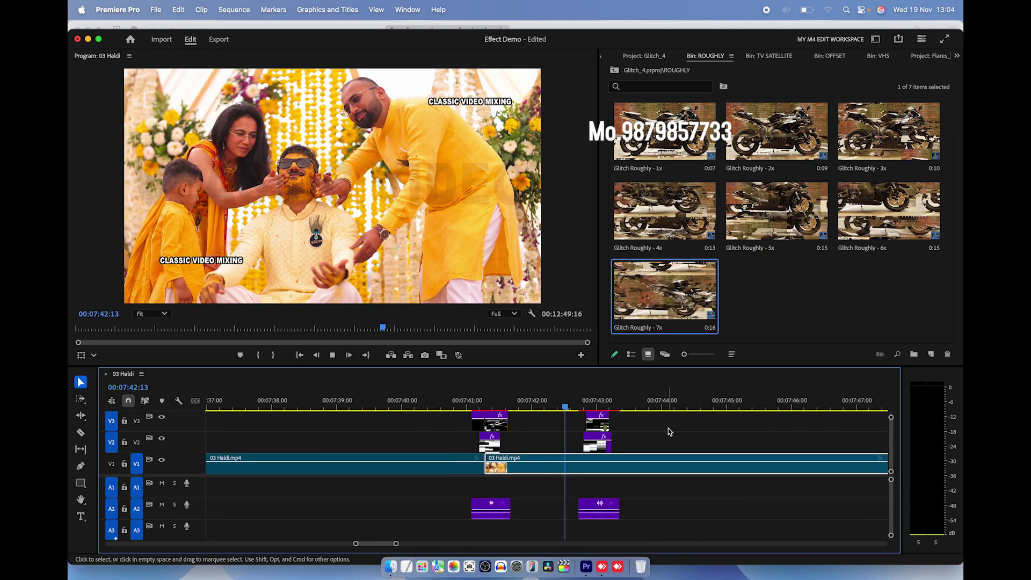
key("space")
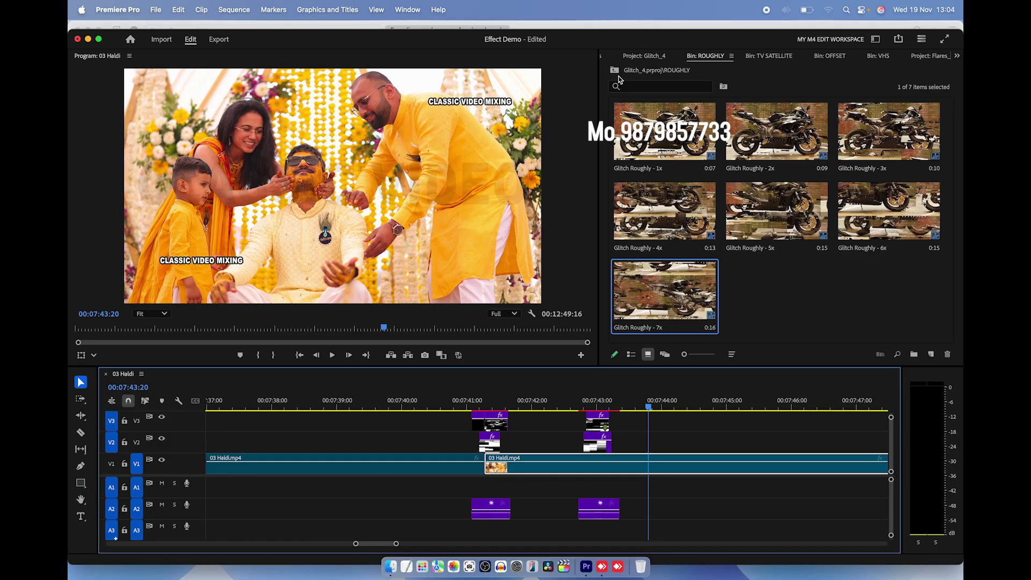
- Open the CINEMATIC BAD SIGNAL bin and put its Max - 3 clip on the cut near 07:45
left_click(616, 71)
scroll(762, 254, "down", 5)
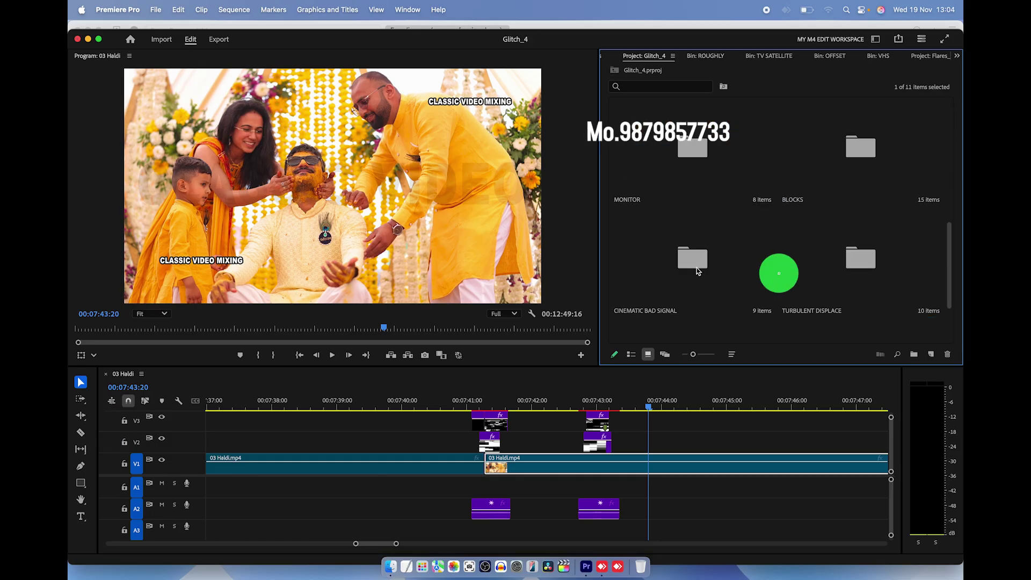
double_click(693, 260)
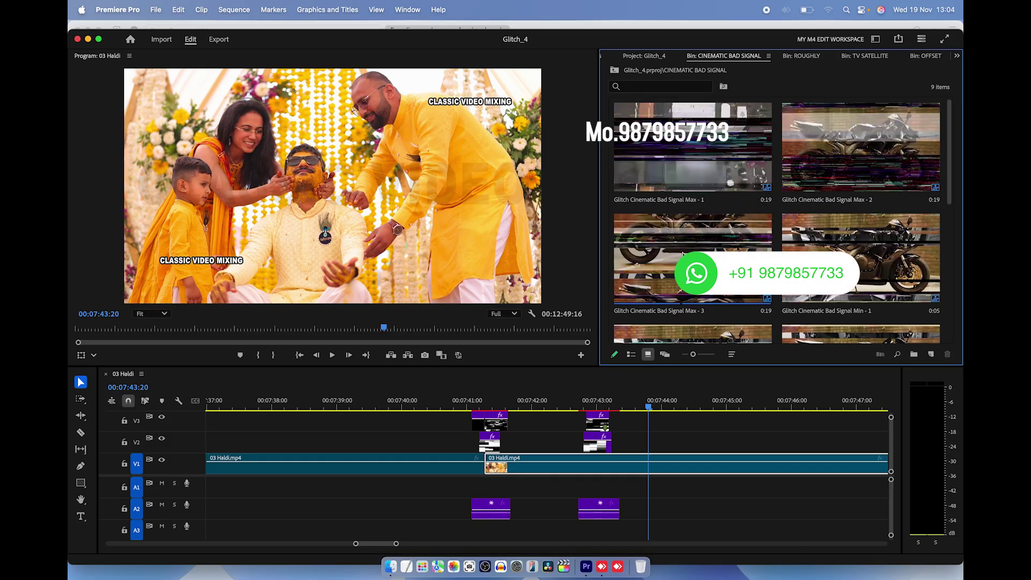
left_click_drag(683, 254, 766, 425)
key("space")
key("minus")
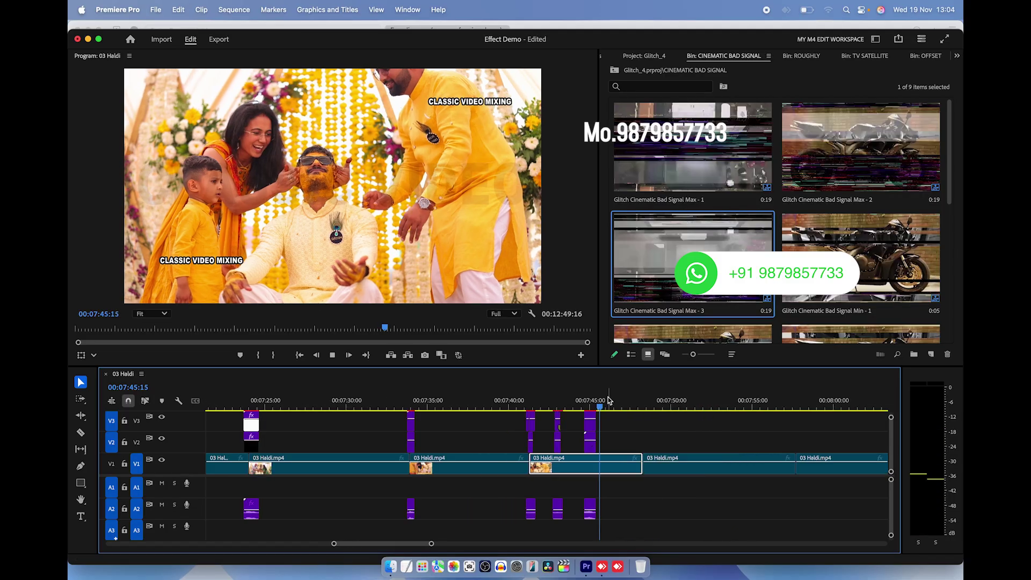
key("equal")
key("space")
- Add Cinematic Bad Signal Min - 1 near 07:48 and Short - 3 near 07:50, previewing each
left_click_drag(859, 258, 703, 448)
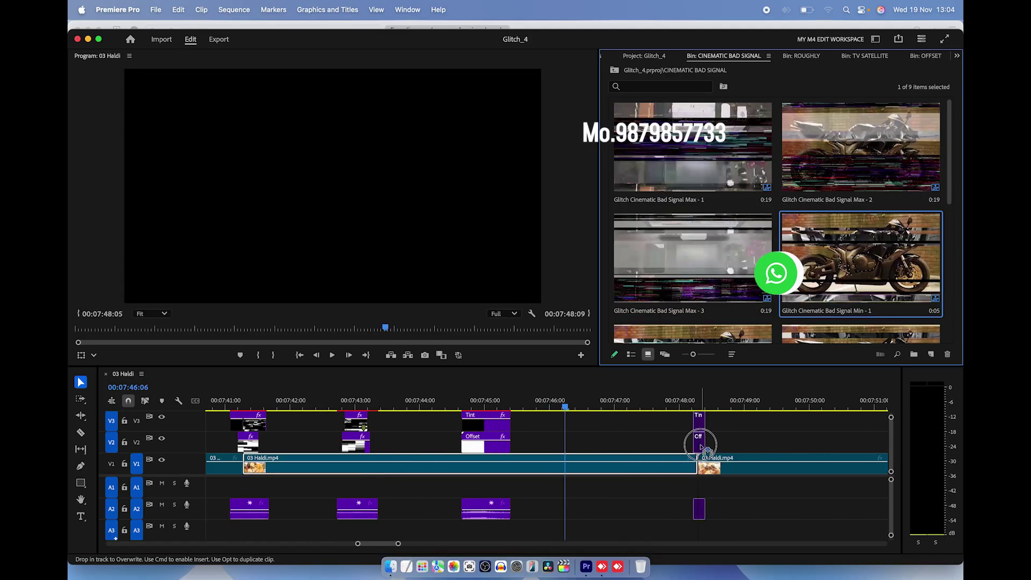
key("space")
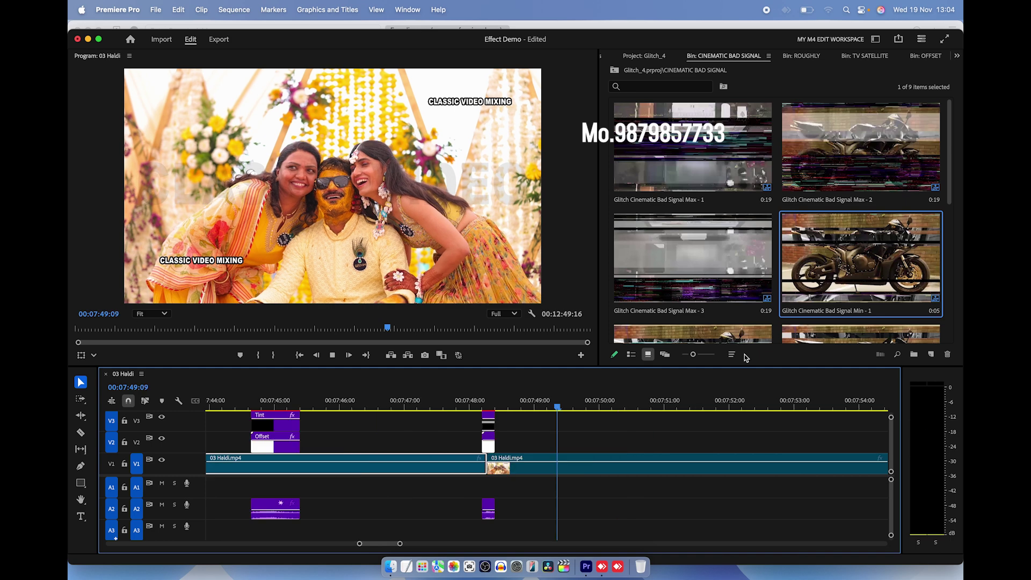
key("space")
key("equal")
scroll(695, 271, "down", 5)
mouse_move(669, 409)
left_mouse_down()
mouse_move(674, 421)
mouse_move(678, 407)
left_mouse_up()
key("space")
key("minus")
key("minus")
key("minus")
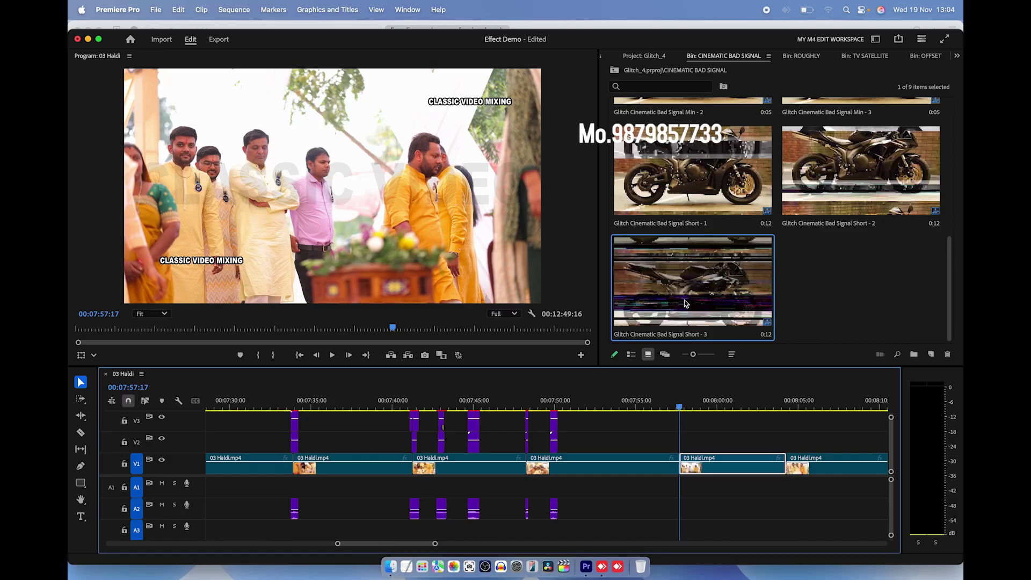
- Open the TURBULENT DISPLACE bin and place Horizontal - 3x near 07:57 and Horizontal - 4x near 07:59
left_click(615, 71)
left_click(827, 265)
double_click(828, 265)
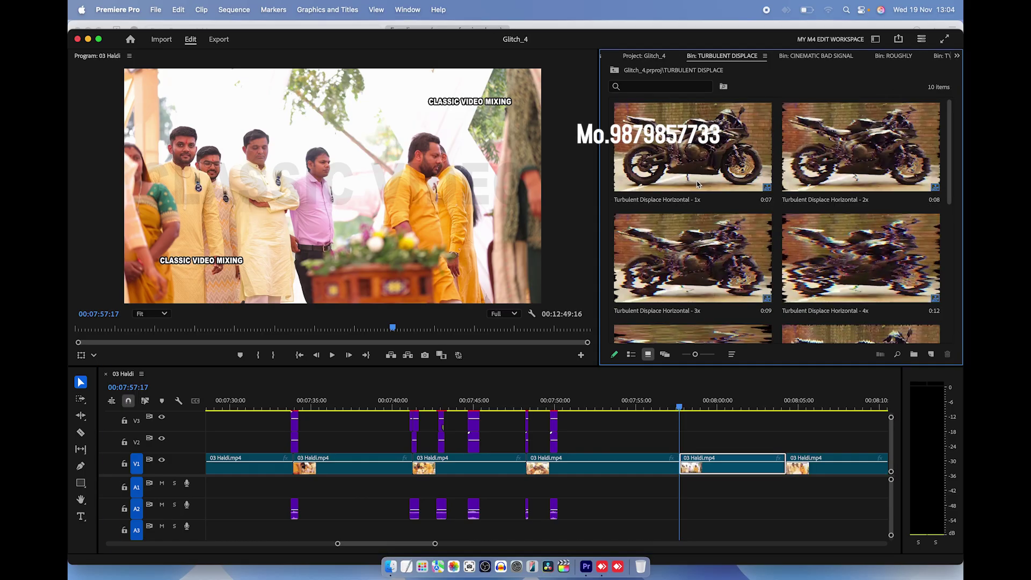
left_click(675, 260)
left_click_drag(675, 260, 680, 427)
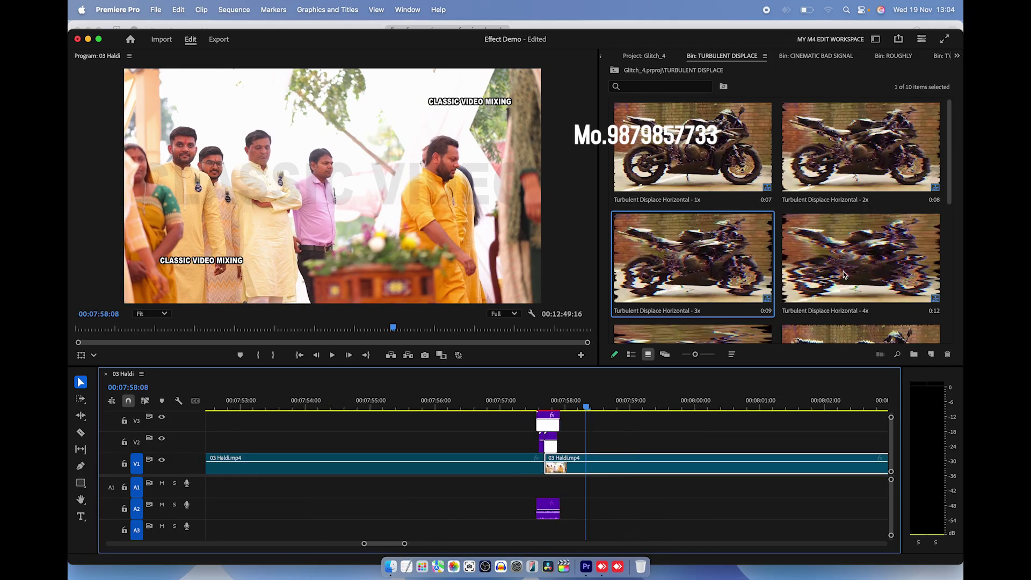
mouse_move(859, 258)
left_mouse_down()
mouse_move(692, 436)
mouse_move(653, 433)
left_mouse_up()
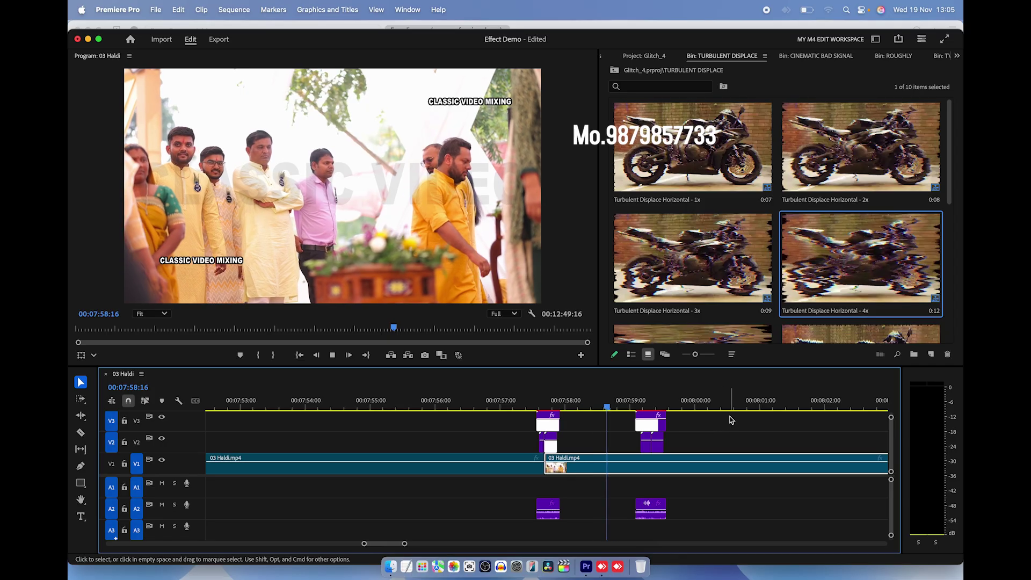
key("space")
scroll(720, 419, "right", 5)
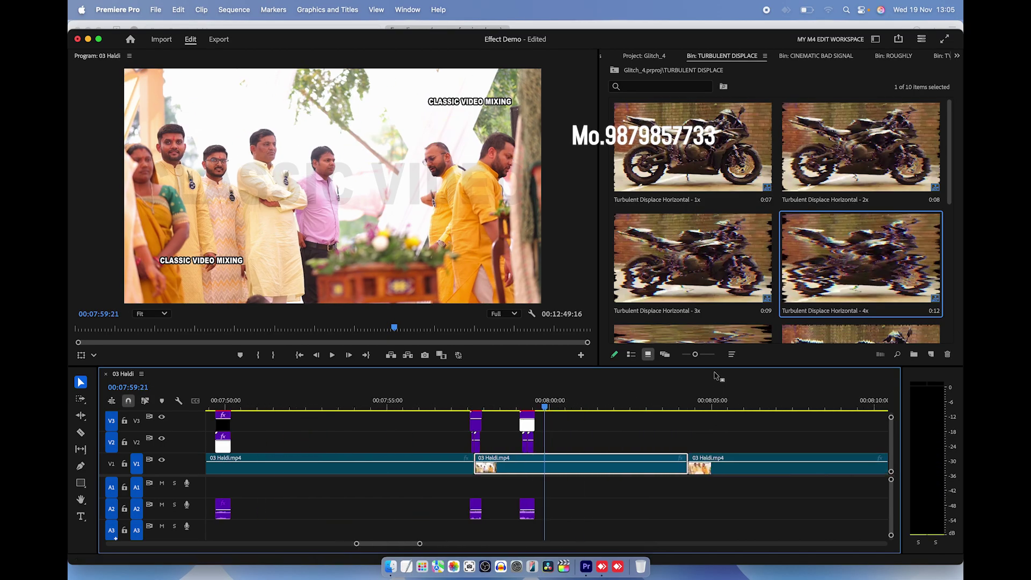
- Open the CINEMATIC MONITOR bin and put Cinematic Monitor Max - 3 on the cut near 08:04
left_click(614, 72)
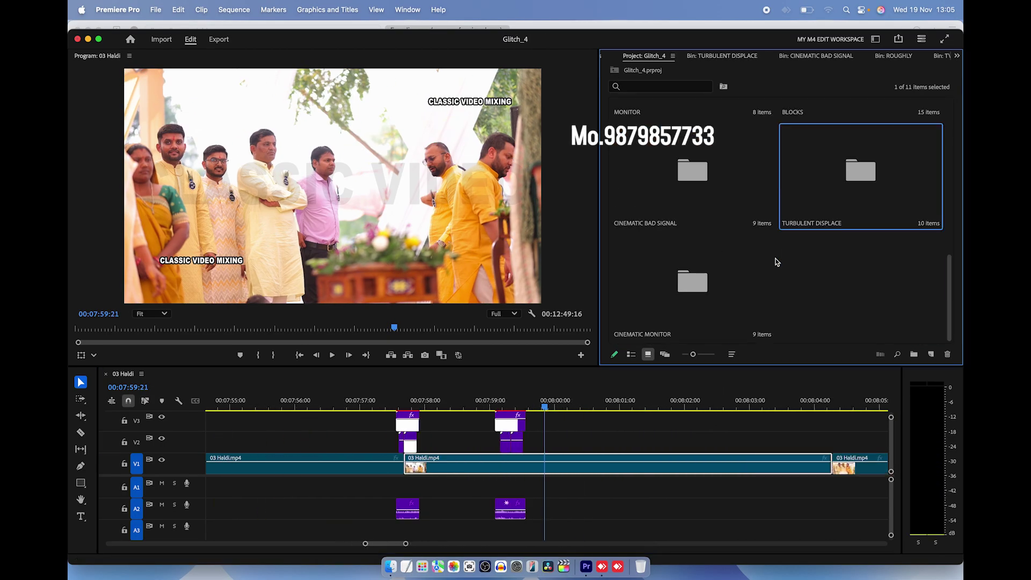
double_click(699, 290)
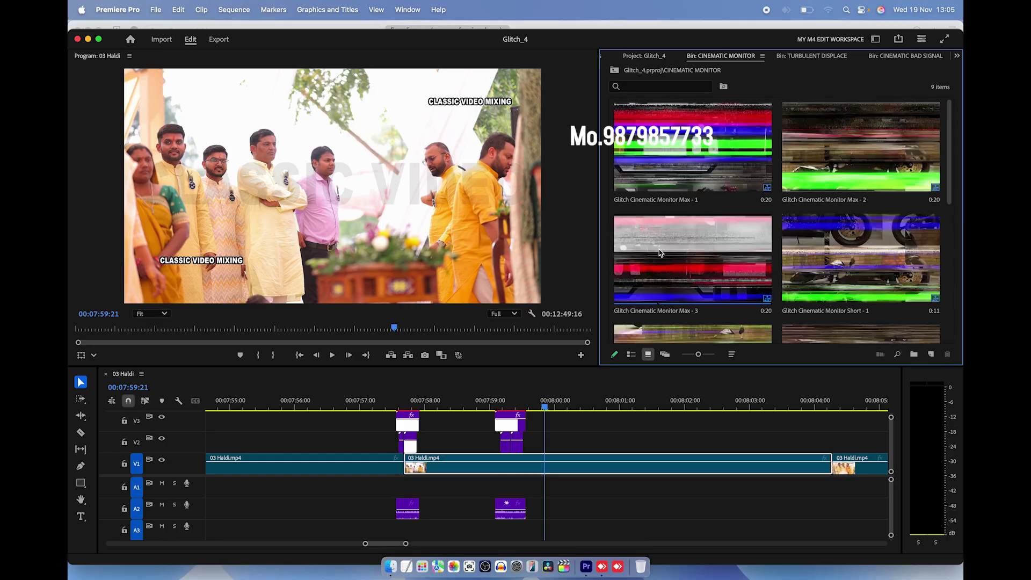
mouse_move(698, 288)
left_mouse_down()
mouse_move(841, 424)
mouse_move(832, 441)
mouse_move(842, 441)
left_mouse_up()
key("space")
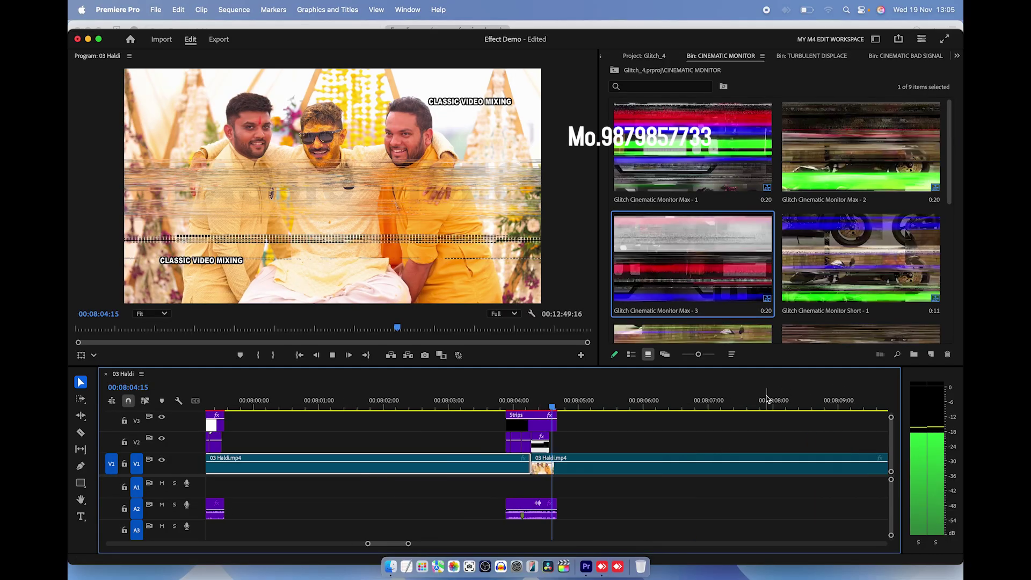
key("minus")
key("space")
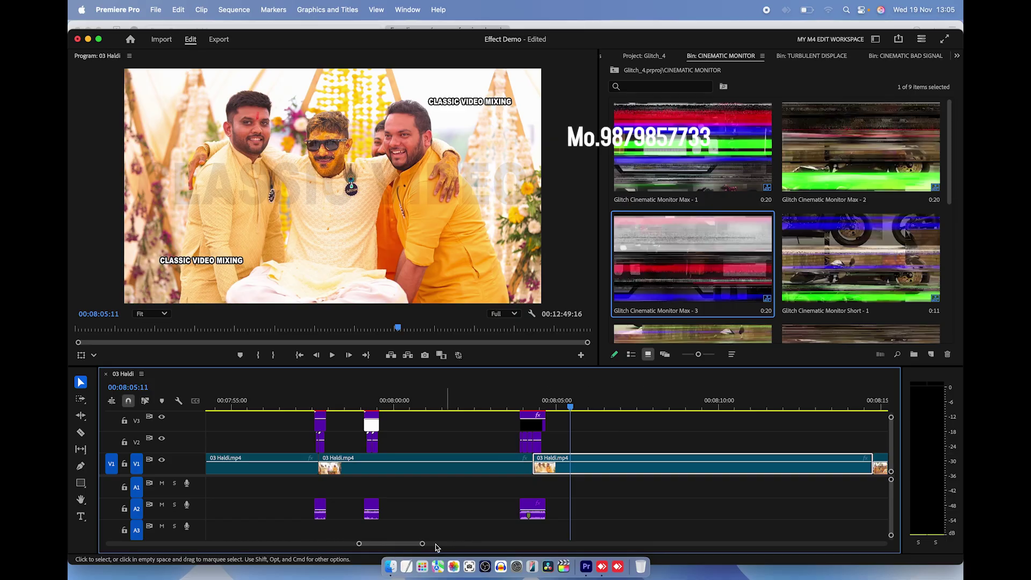
- Scroll the 01 Transitions folder past Motion and Simple_1 to Transform.prproj and open it with Premiere Pro
left_click(391, 567)
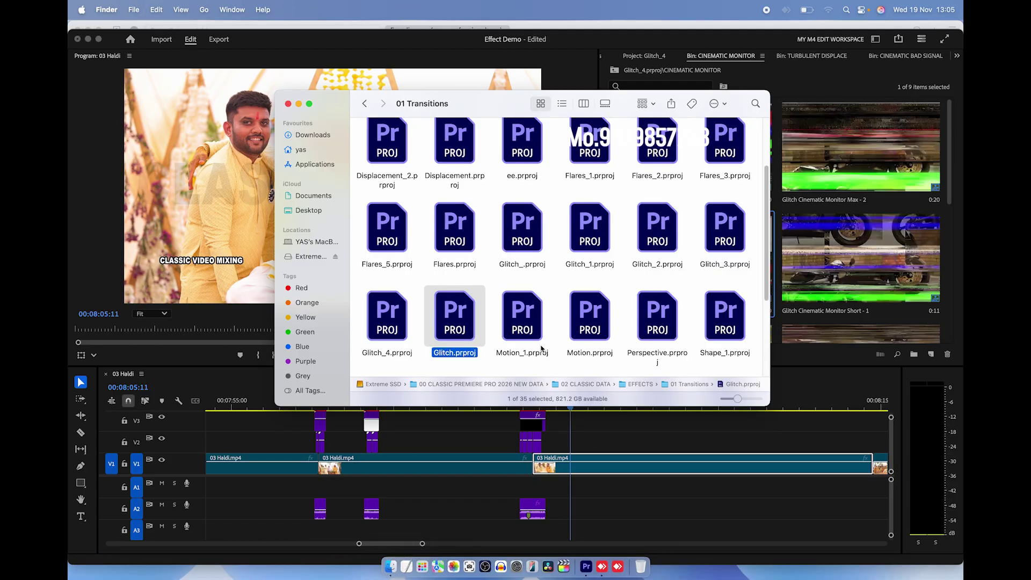
scroll(592, 331, "down", 1)
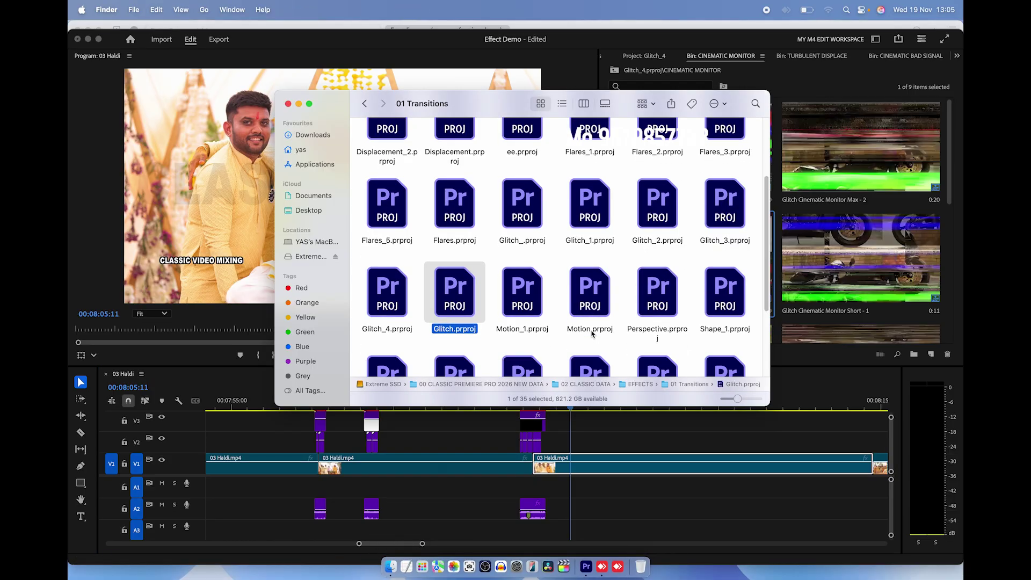
left_click(587, 305)
scroll(588, 304, "down", 1)
scroll(590, 302, "down", 2)
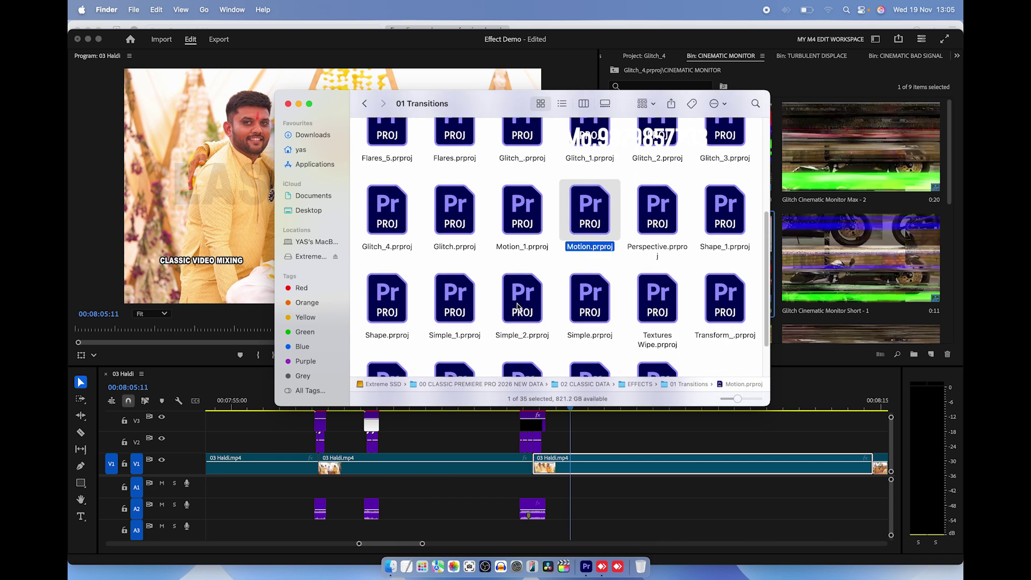
scroll(584, 286, "down", 1)
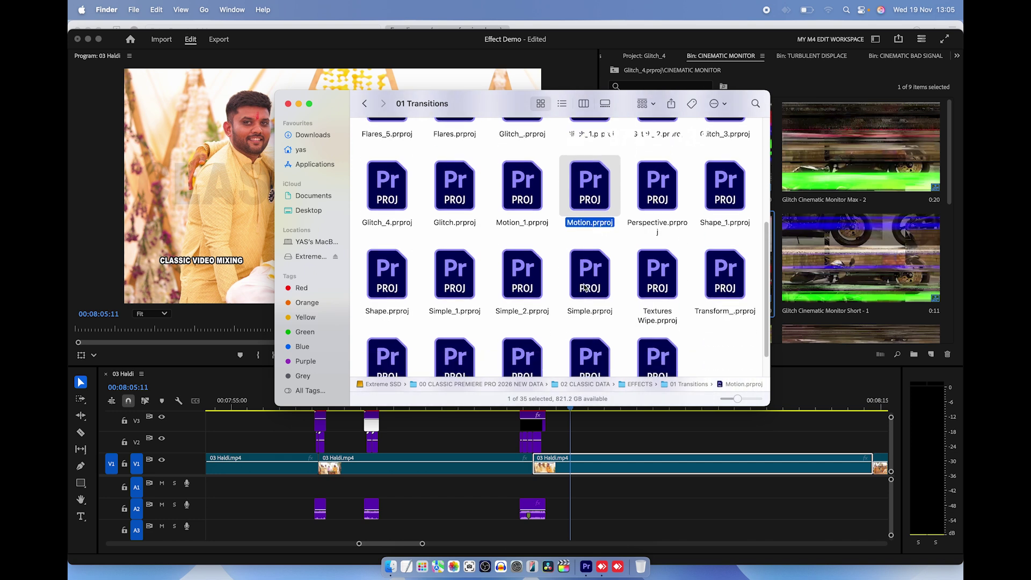
left_click(461, 316)
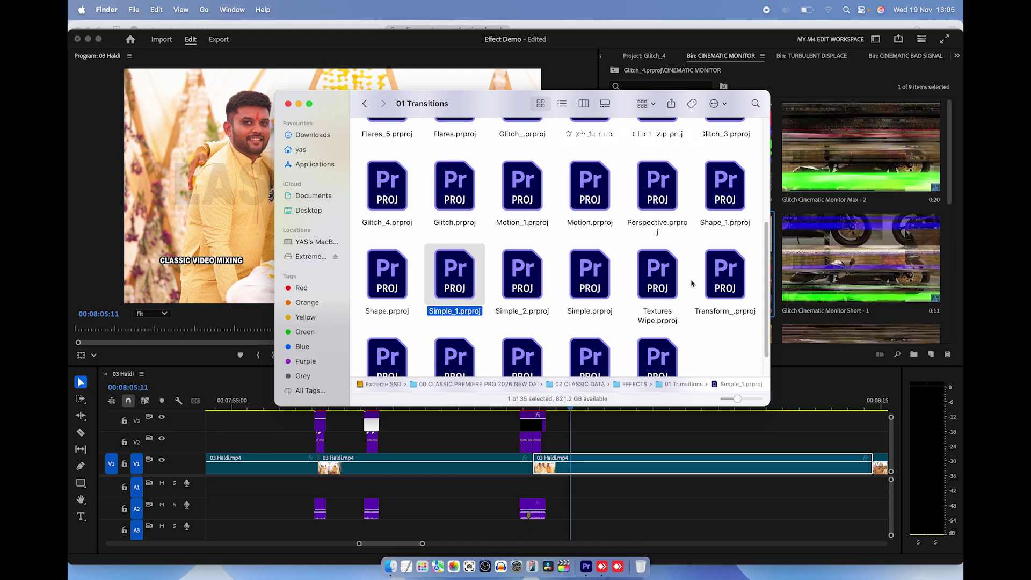
scroll(674, 287, "down", 2)
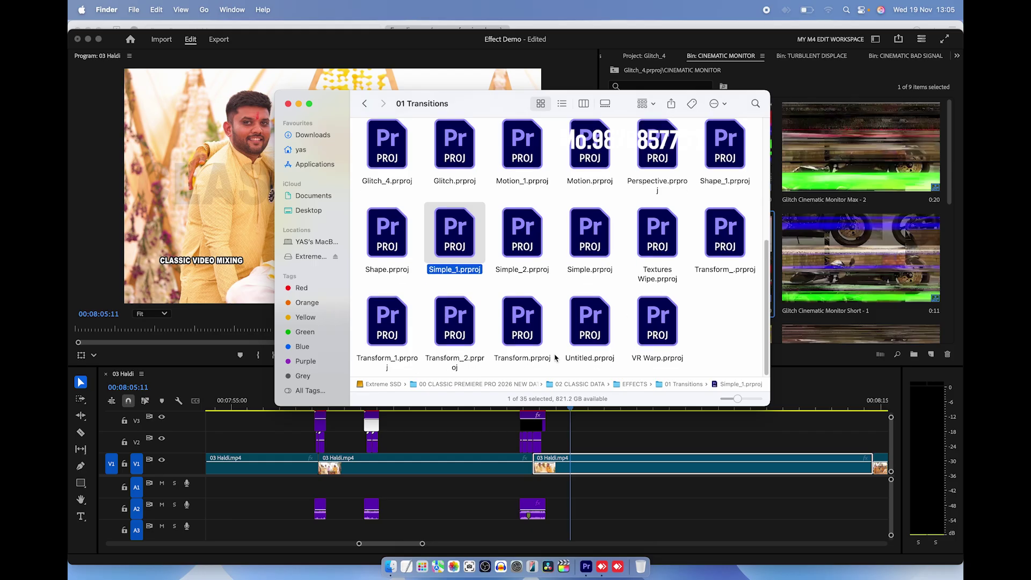
left_click(531, 322)
right_click(526, 323)
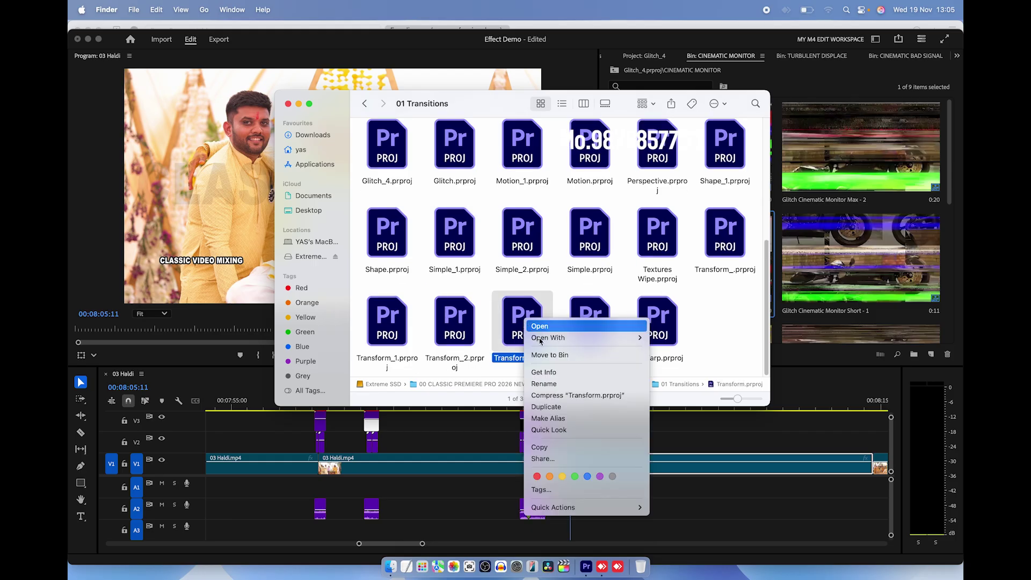
mouse_move(540, 338)
left_click(692, 334)
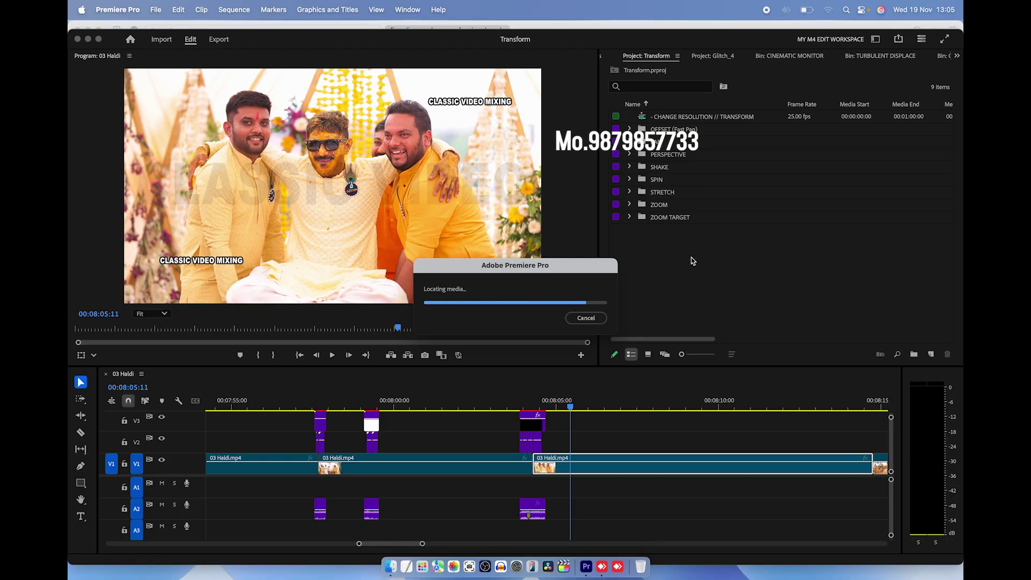
- Browse the OFFSET, PERSPECTIVE, SHAKE and SPIN preset folders in the Project panel list
left_click(630, 130)
left_click(630, 129)
left_click(630, 142)
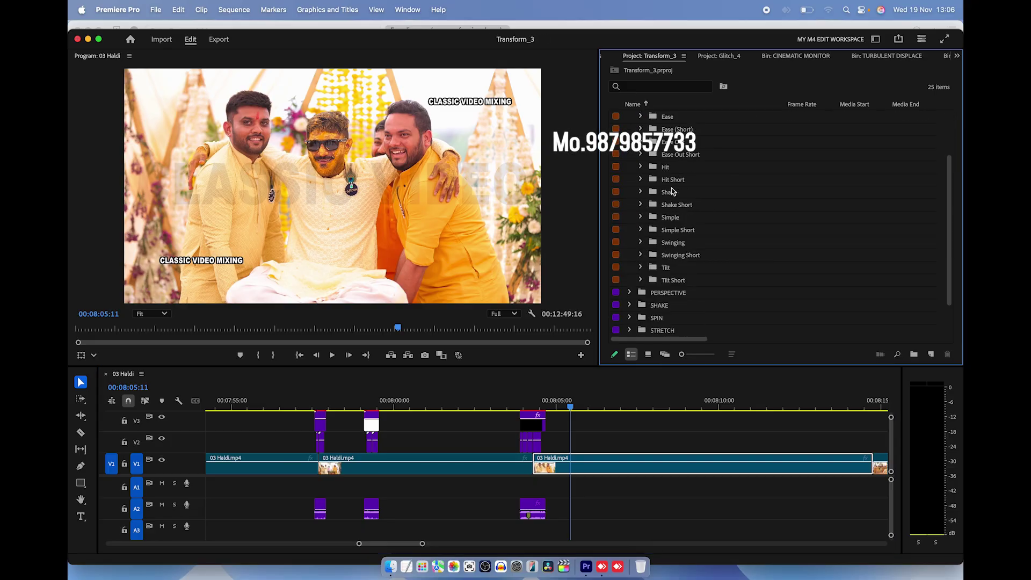
left_click(630, 142)
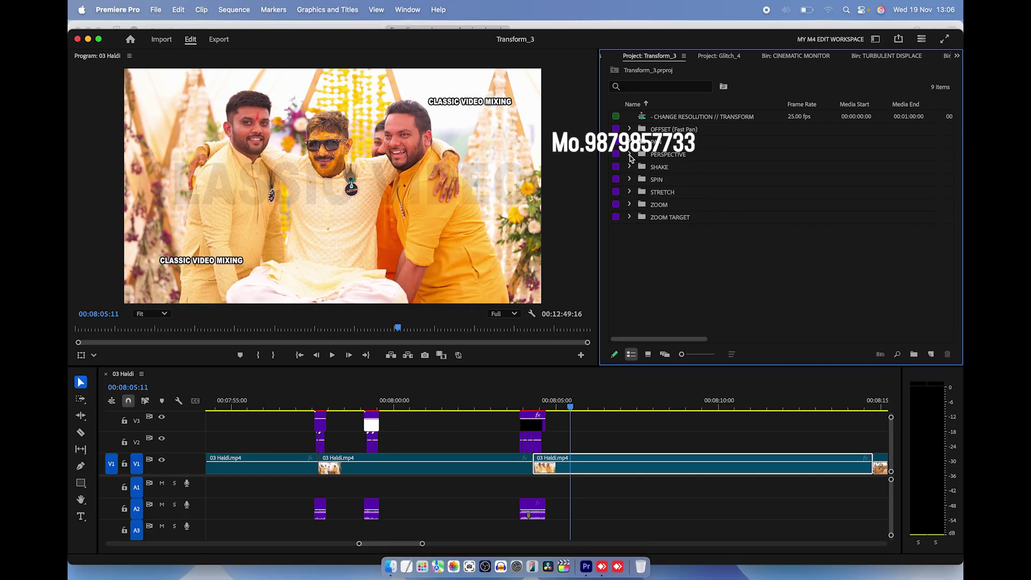
left_click(630, 155)
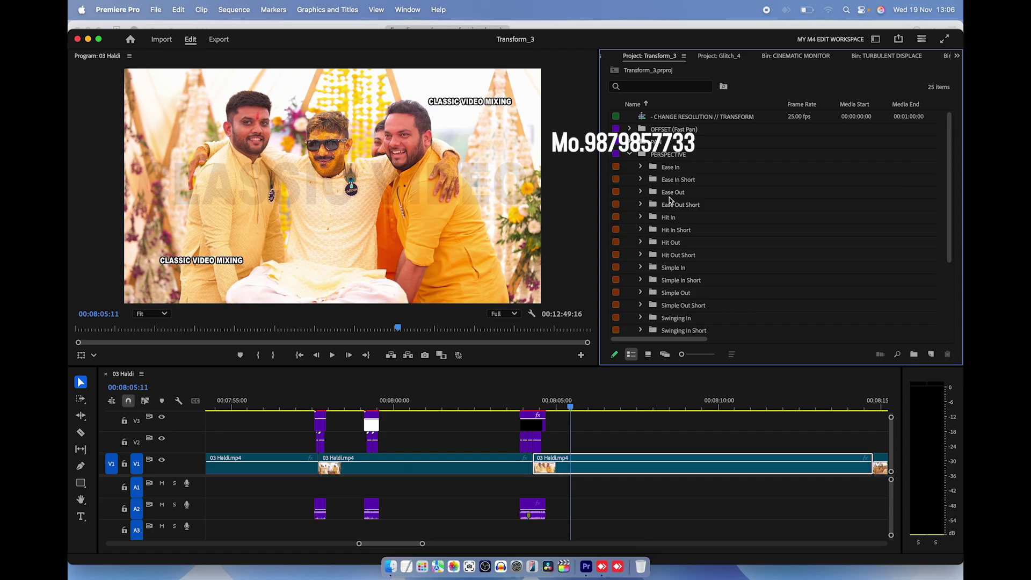
left_click(630, 154)
left_click(630, 167)
left_click(630, 167)
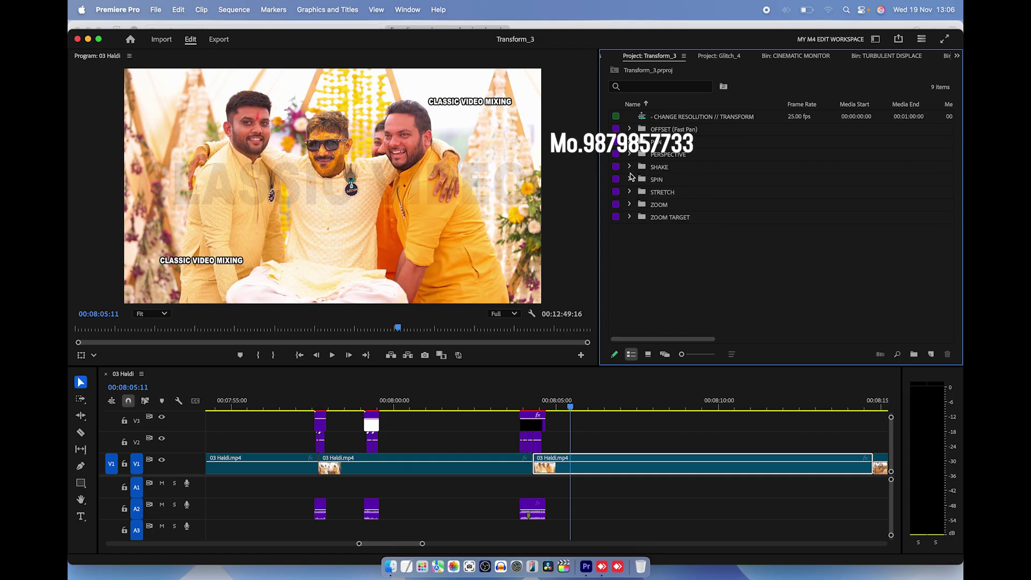
left_click(630, 180)
- Inspect the ZOOM and ZOOM TARGET folders, then open ZOOM as a thumbnail bin
scroll(663, 218, "down", 2)
scroll(648, 202, "up", 2)
left_click(630, 179)
left_click(631, 192)
scroll(666, 236, "down", 3)
scroll(665, 236, "up", 3)
left_click(631, 204)
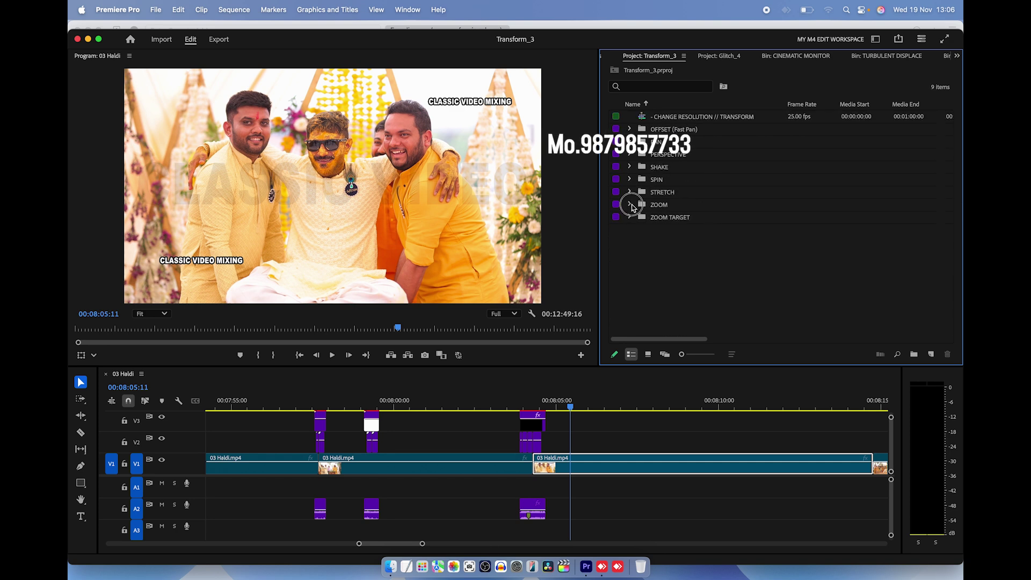
left_click(631, 218)
scroll(630, 220, "down", 3)
scroll(631, 221, "up", 3)
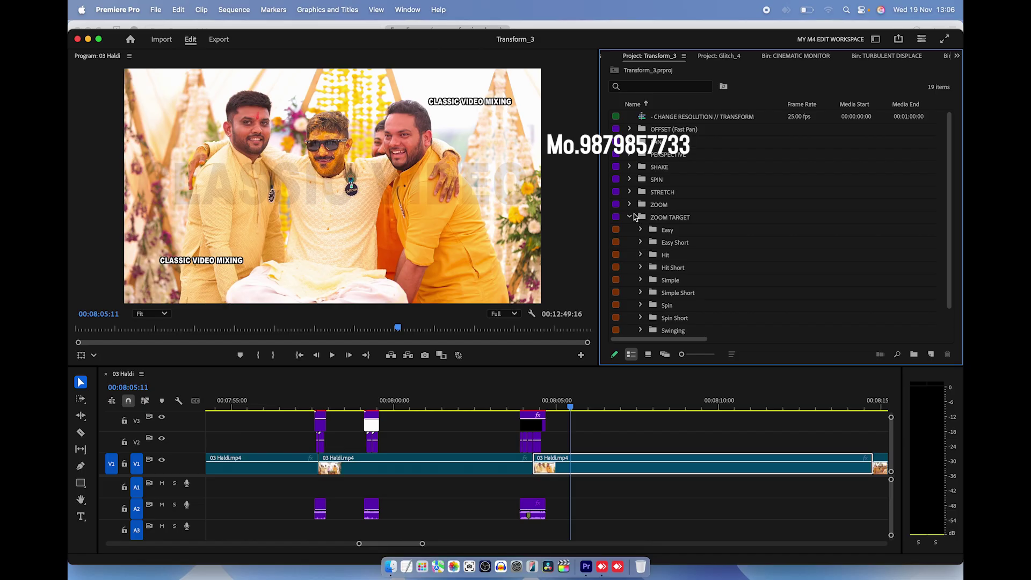
left_click(630, 217)
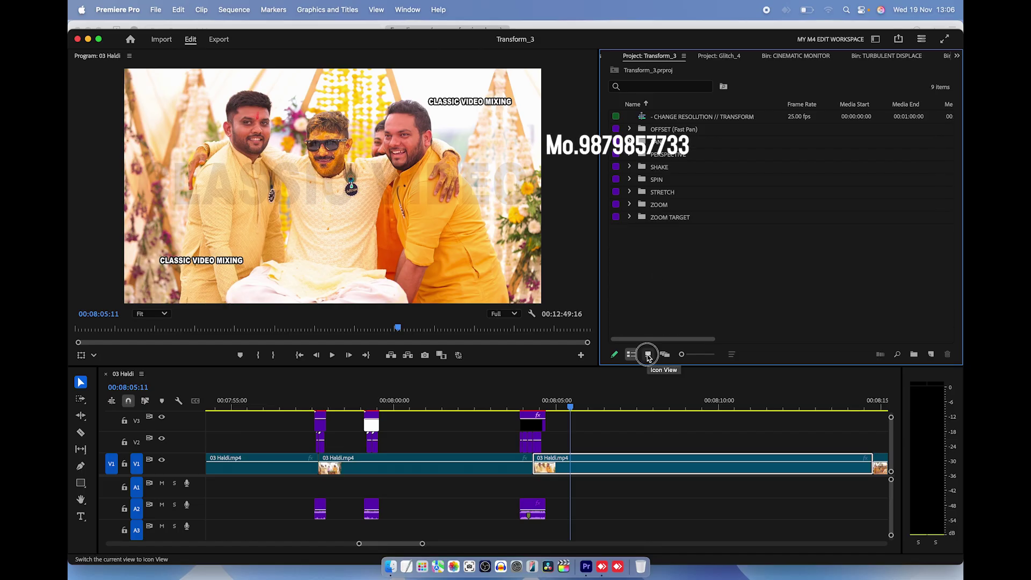
left_click(648, 355)
double_click(844, 164)
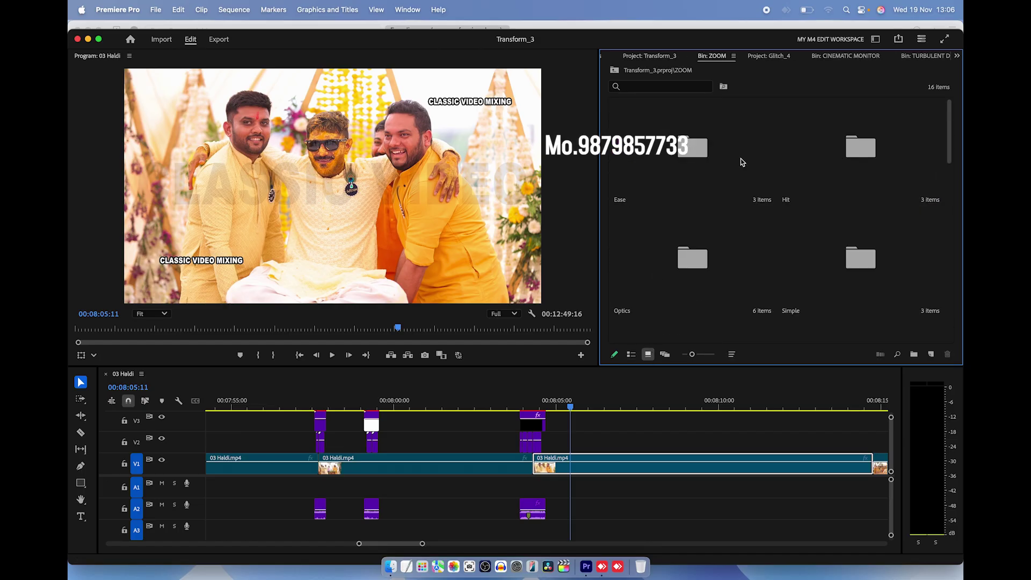
- Open the Ease folder and place Zoom Ease - In and Zoom Ease - Out above successive cuts
double_click(697, 155)
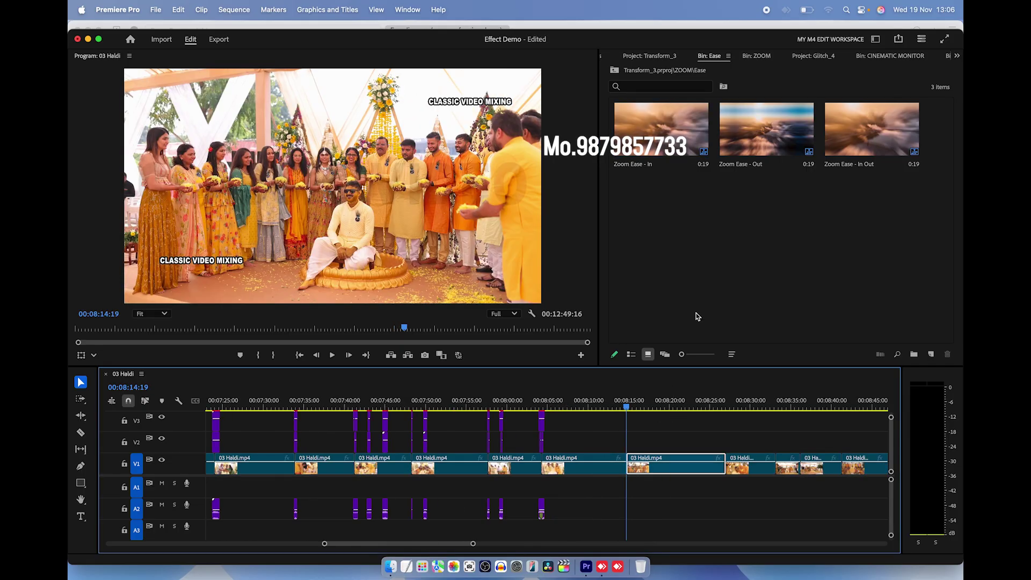
left_click_drag(653, 161, 555, 438)
key("space")
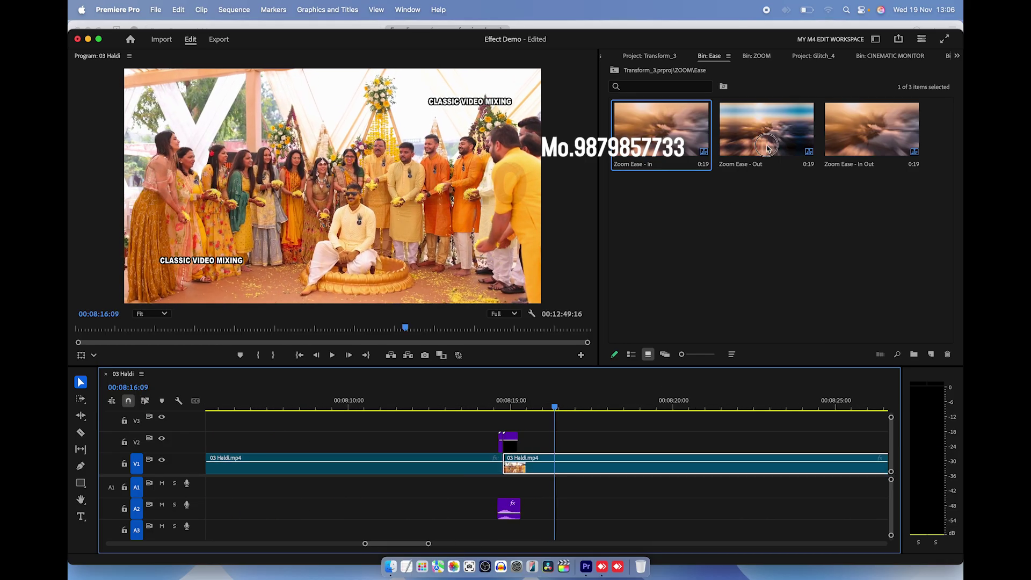
left_click_drag(767, 142, 595, 426)
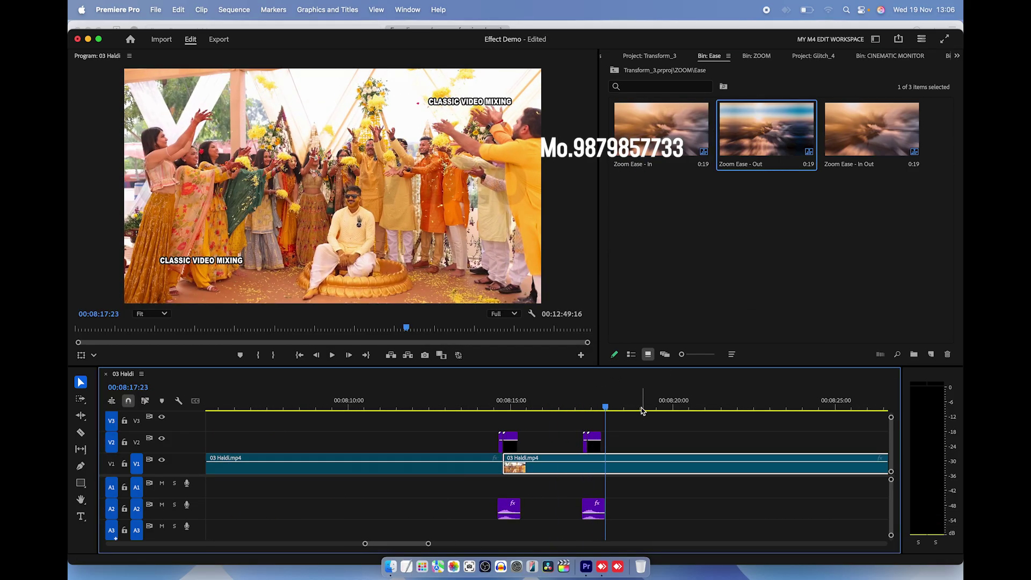
left_click(708, 405)
key("equal")
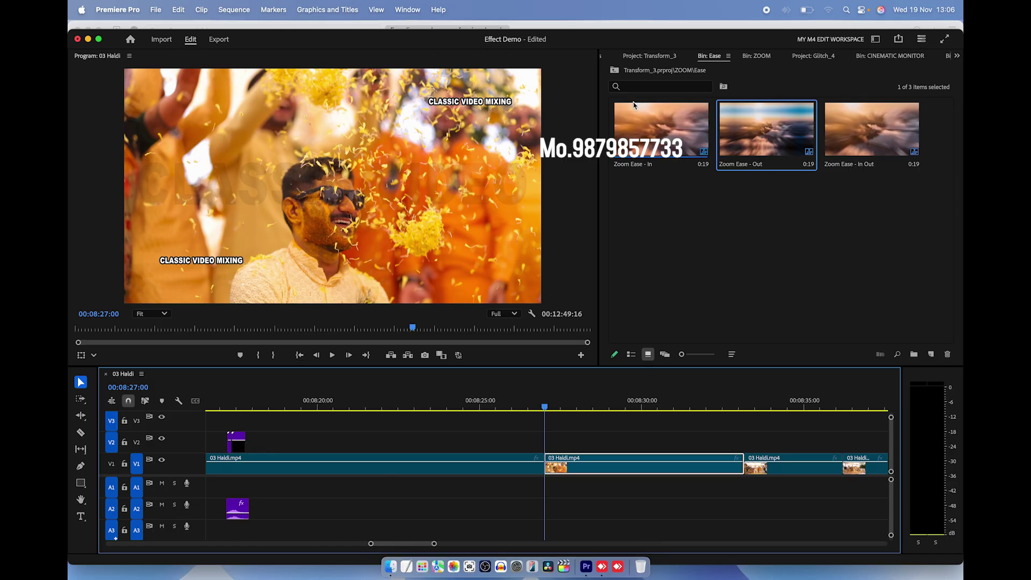
- Open the Hit folder, place Zoom Hit - In above the cut, and preview it
left_click(617, 72)
double_click(855, 160)
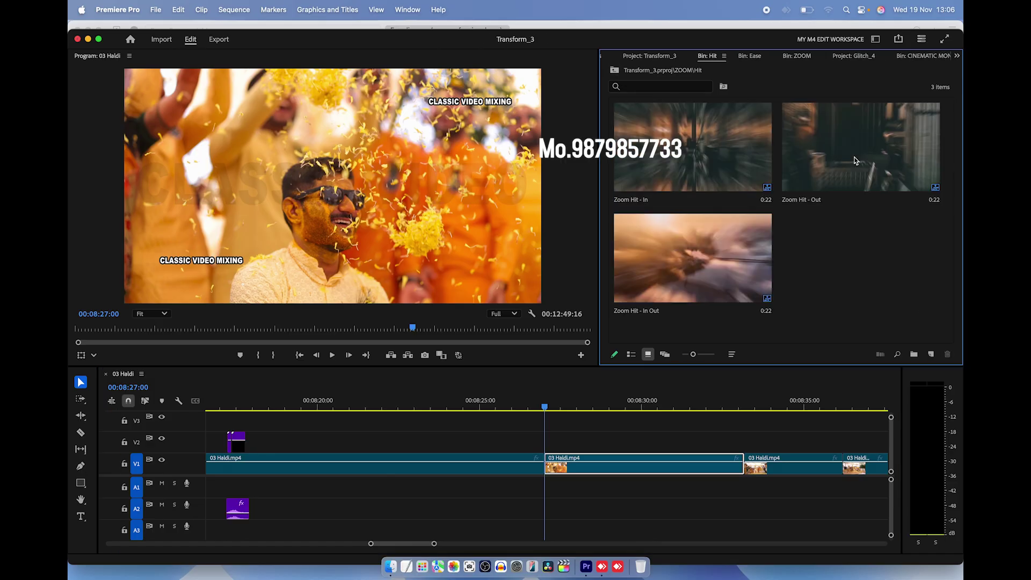
left_click_drag(590, 391, 553, 438)
key("=")
left_click(490, 404)
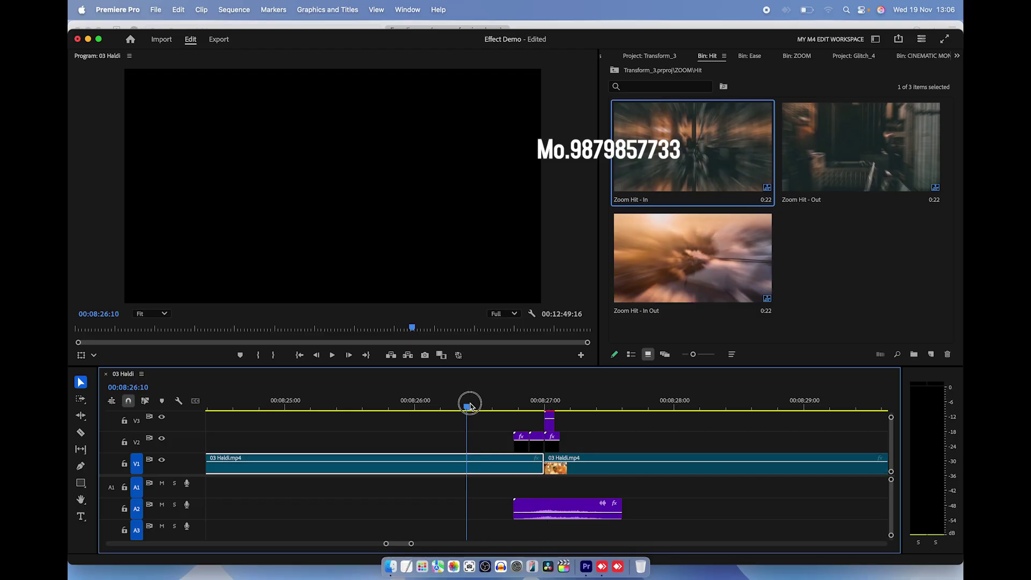
key("space")
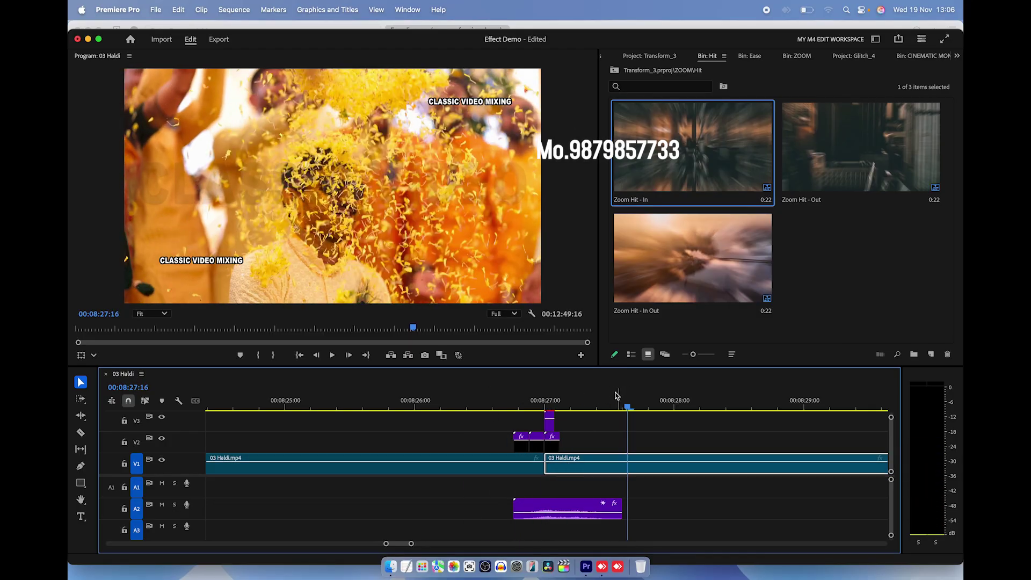
key("minus")
key("space")
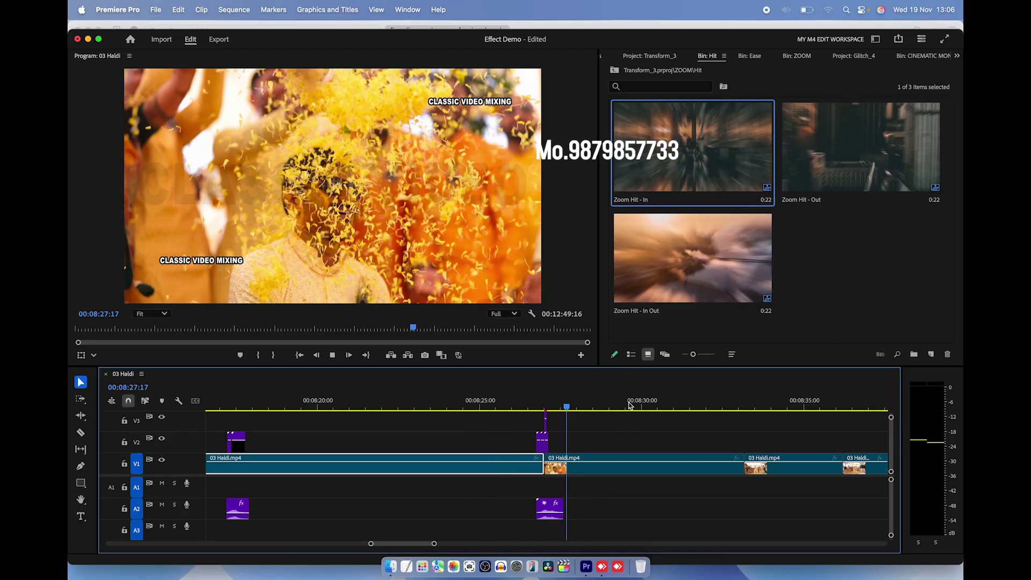
key("Down")
- Add Zoom Hit - In Out above the next cut, check it, and return to the ZOOM folder
key("equal")
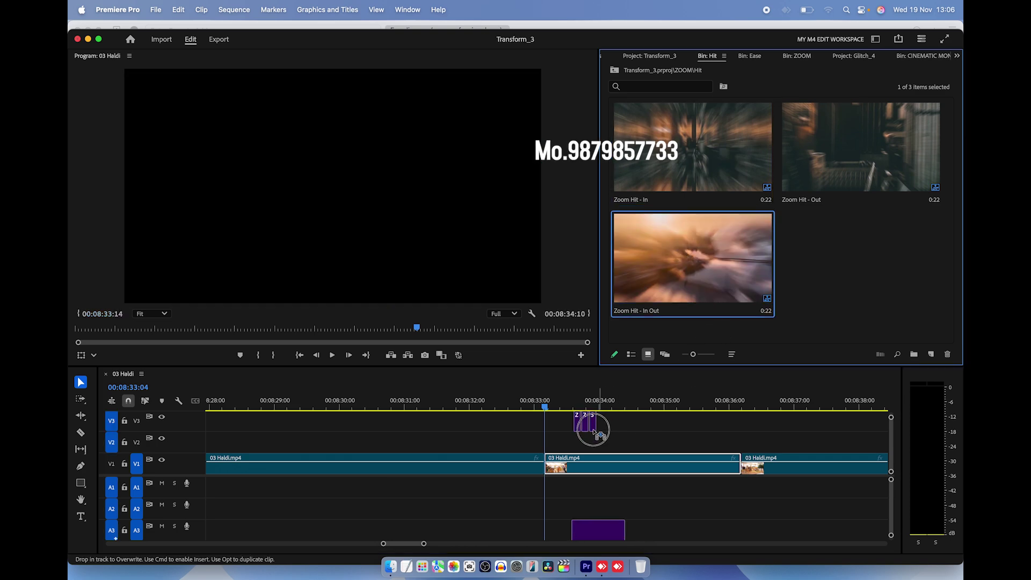
left_click_drag(687, 285, 553, 430)
left_click(522, 408)
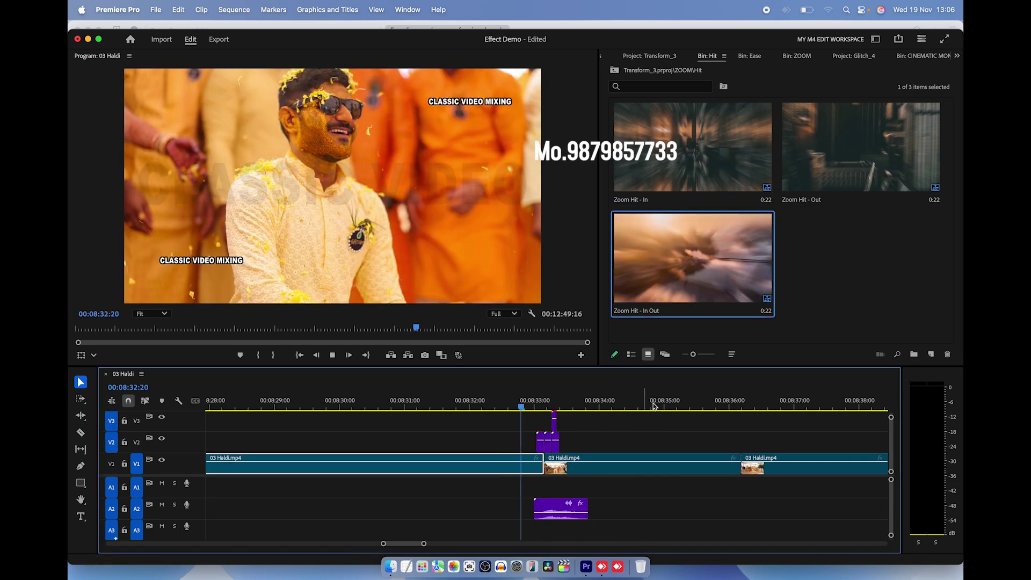
key("space")
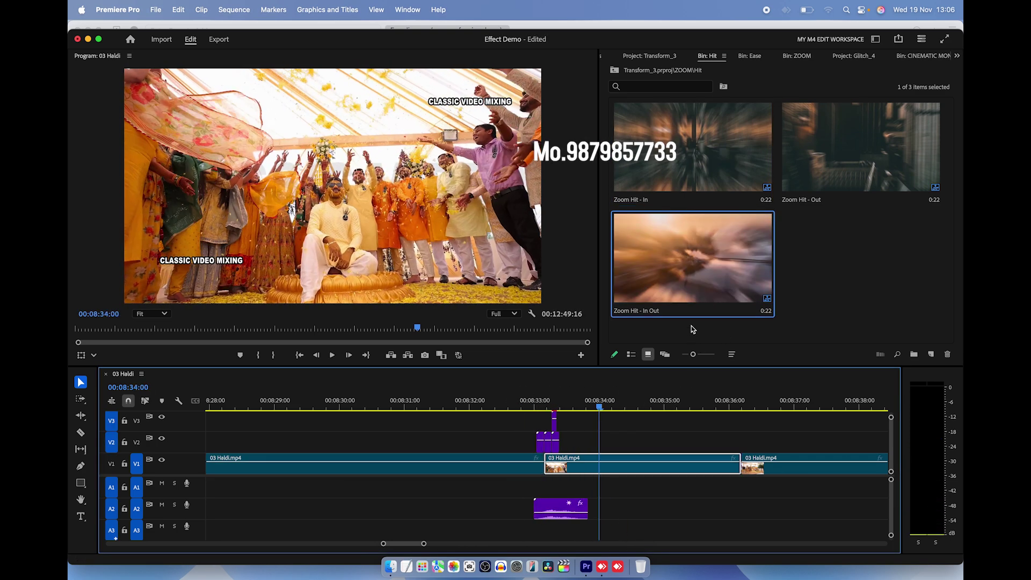
left_click(618, 70)
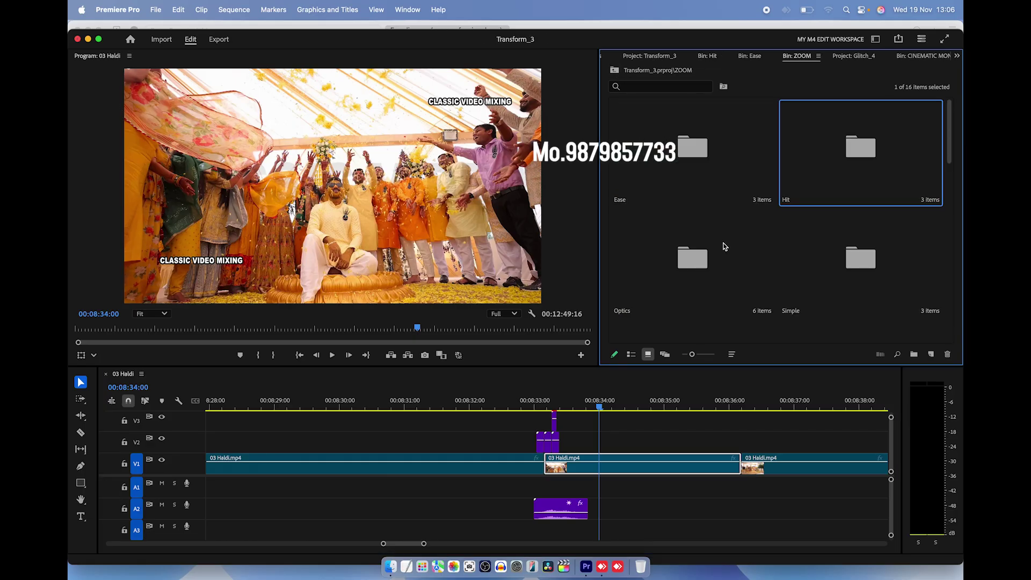
- From the Optics zoom presets, place Zoom Optics - Out on the next V2 cut, preview and render it
double_click(693, 259)
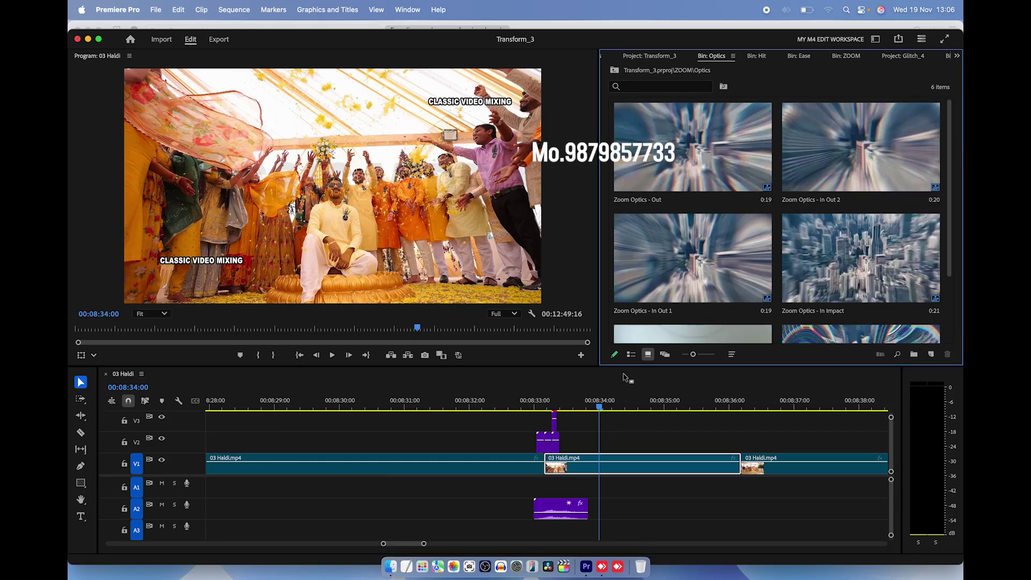
left_click(656, 407)
key("Down")
mouse_move(679, 173)
left_mouse_down()
mouse_move(760, 422)
mouse_move(757, 442)
left_mouse_up()
key("space")
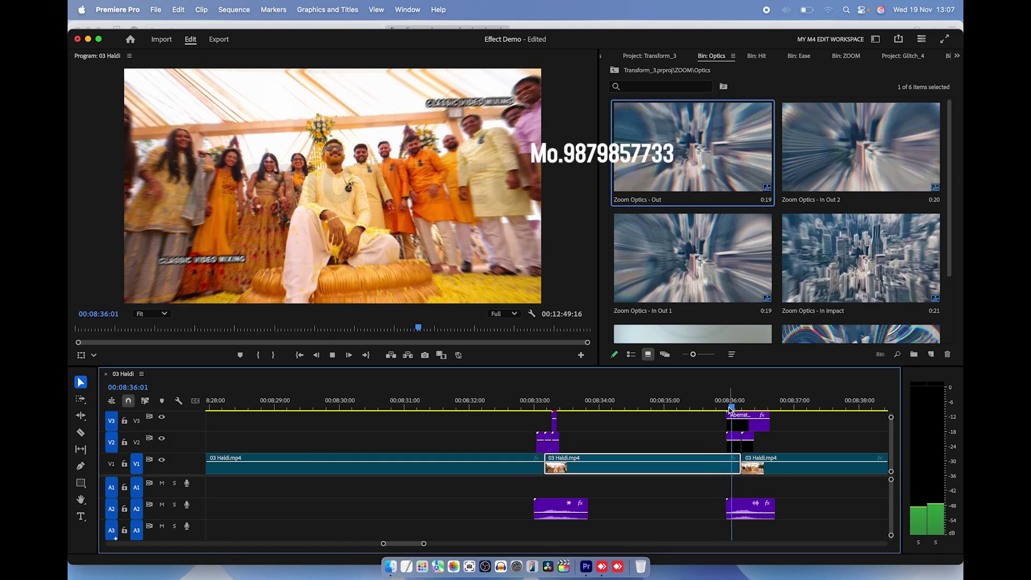
key("space")
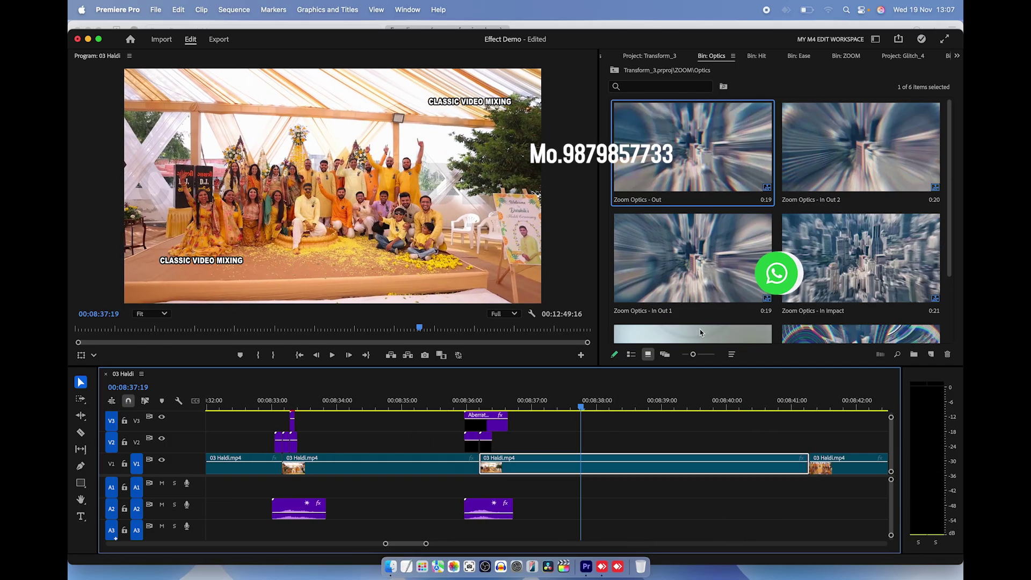
key("Return")
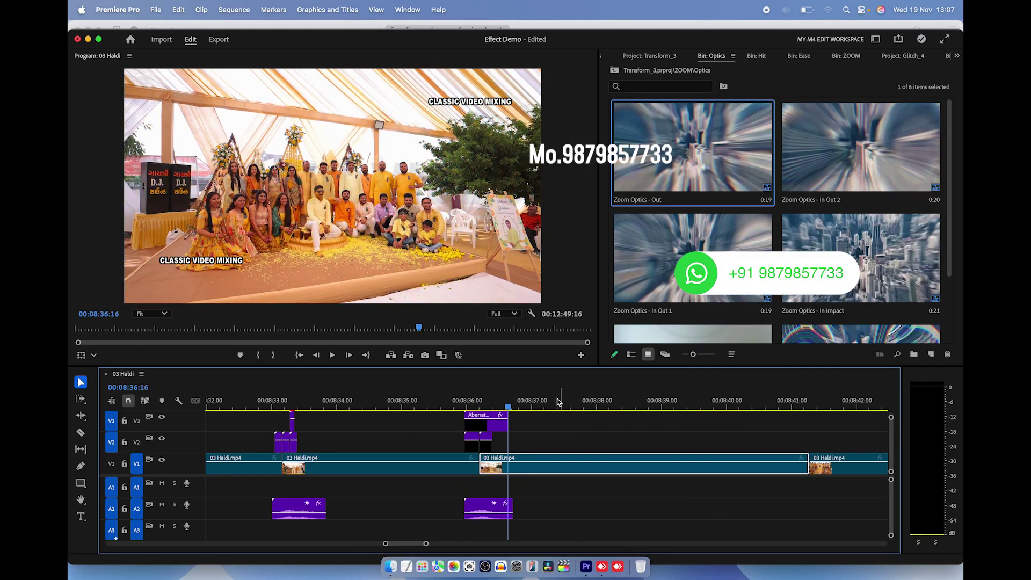
- Place Zoom Optics - In Out 1 over the following cut
left_click(580, 403)
key("minus")
left_click_drag(581, 403, 677, 404)
left_click(705, 326)
left_click_drag(705, 326, 686, 427)
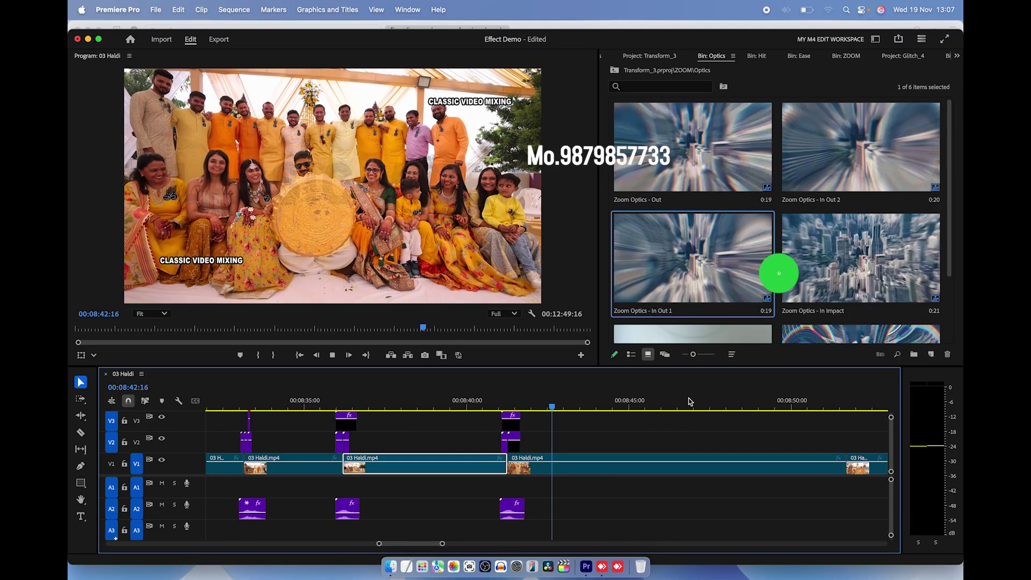
key("space")
- Place Zoom Optics - In Impact over the next cut and preview it
key("=")
mouse_move(854, 259)
left_mouse_down()
mouse_move(591, 434)
mouse_move(554, 440)
left_mouse_up()
key("=")
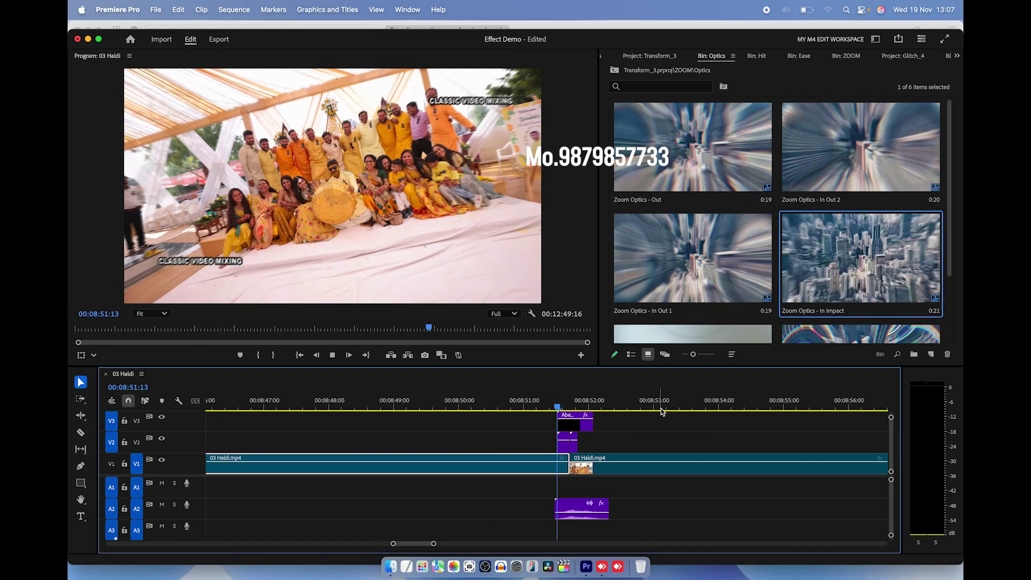
key("space")
key("minus")
- Add another Zoom Optics preset over the next cut and play it back
key("minus")
left_click(679, 411)
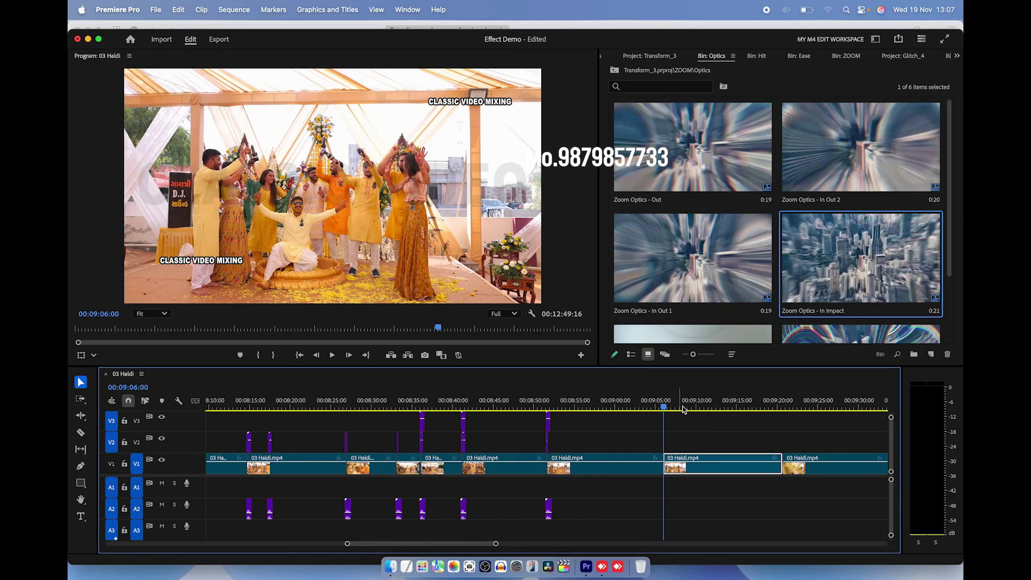
key("equal")
scroll(724, 330, "down", 3)
mouse_move(732, 285)
left_mouse_down()
mouse_move(559, 441)
mouse_move(549, 437)
left_mouse_up()
key("space")
key("minus")
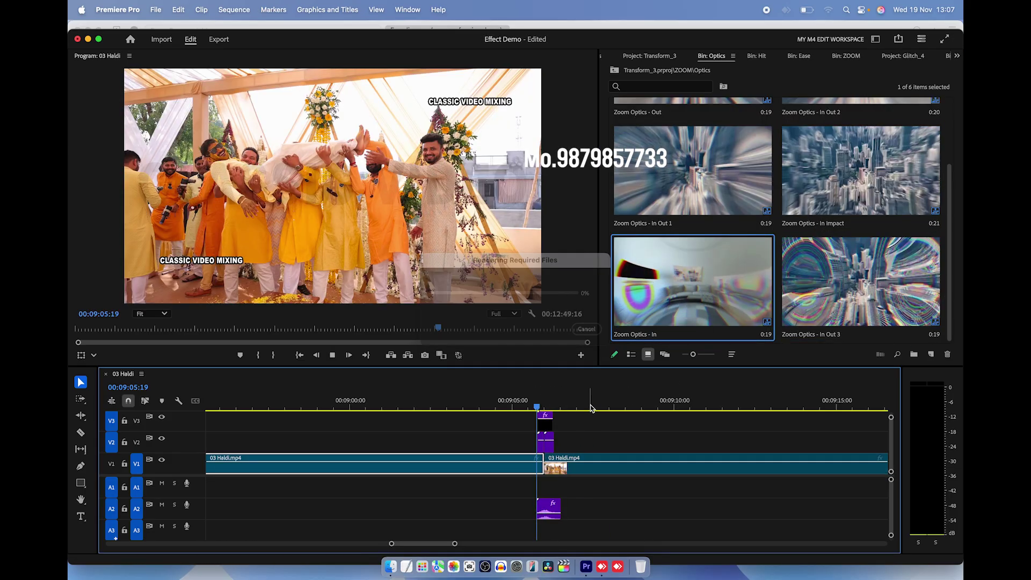
key("minus")
- Place Zoom Optics - In Out 3 over the earlier cut and preview it
left_click(668, 409)
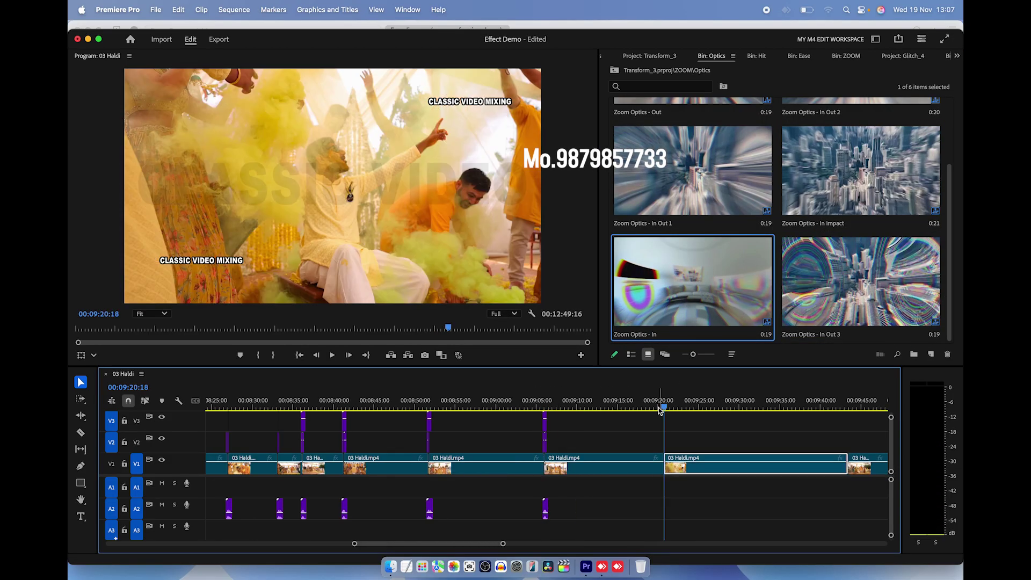
key("equal")
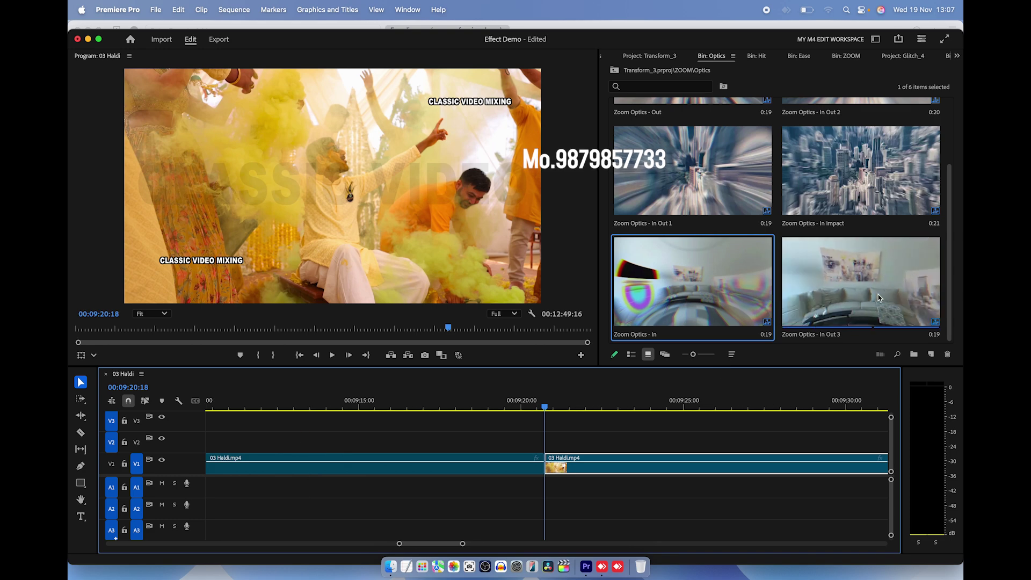
left_click_drag(878, 294, 547, 435)
key("space")
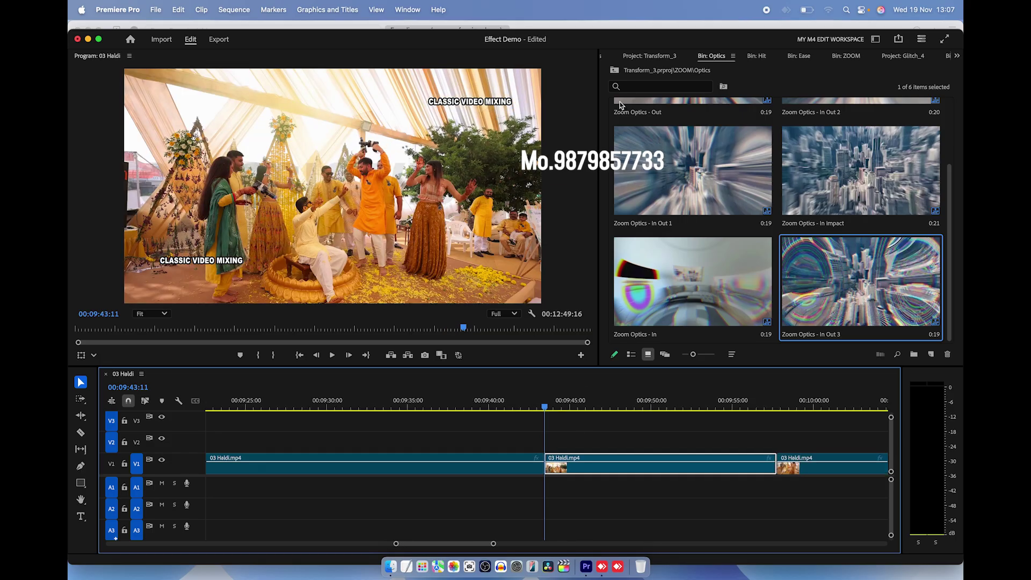
left_click(614, 73)
- Place Zoom Simple - Out over the cut at 00:09:43:11 and scrub through it
double_click(845, 267)
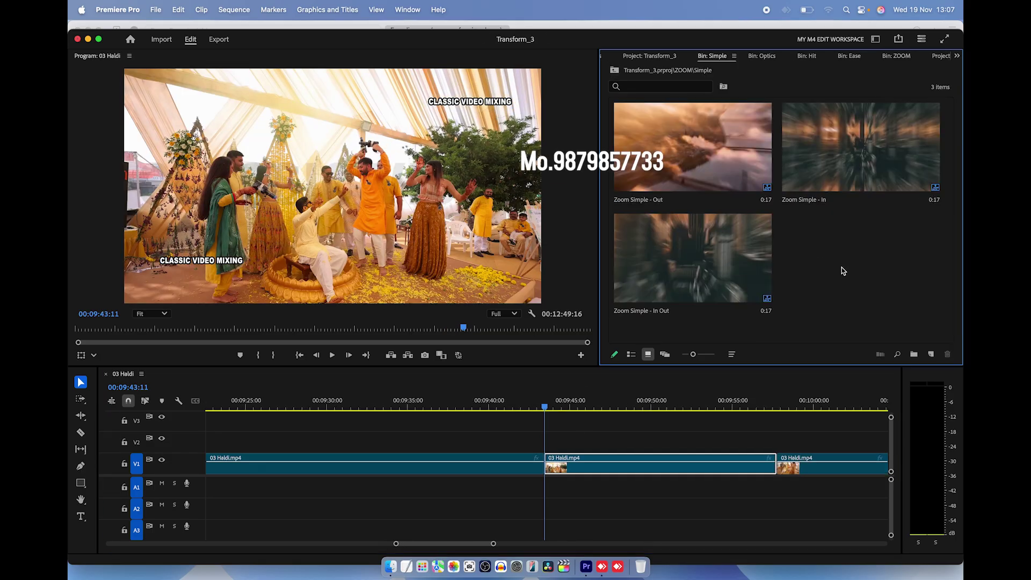
left_click_drag(680, 164, 553, 440)
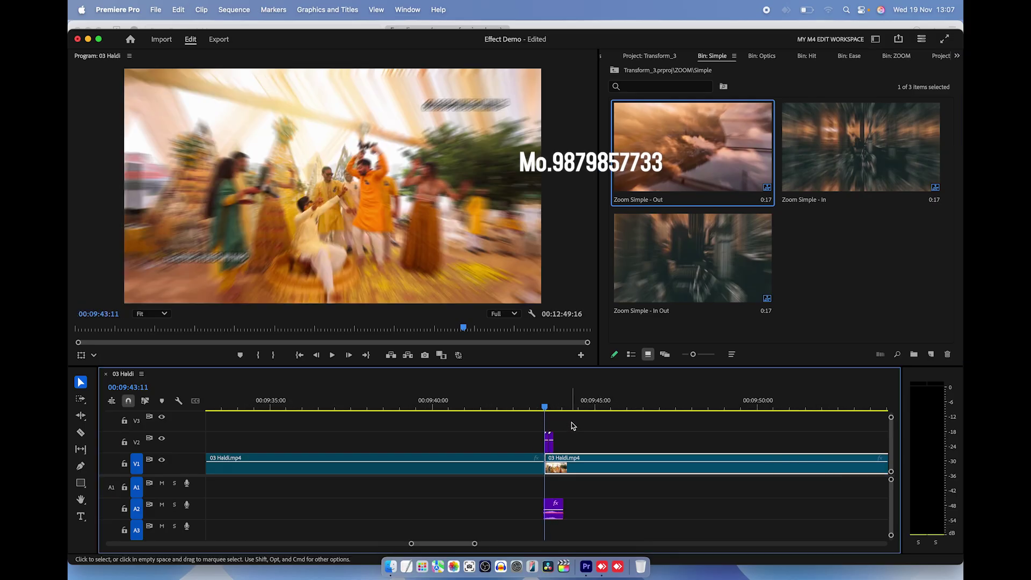
key("=")
key("=")
key("=")
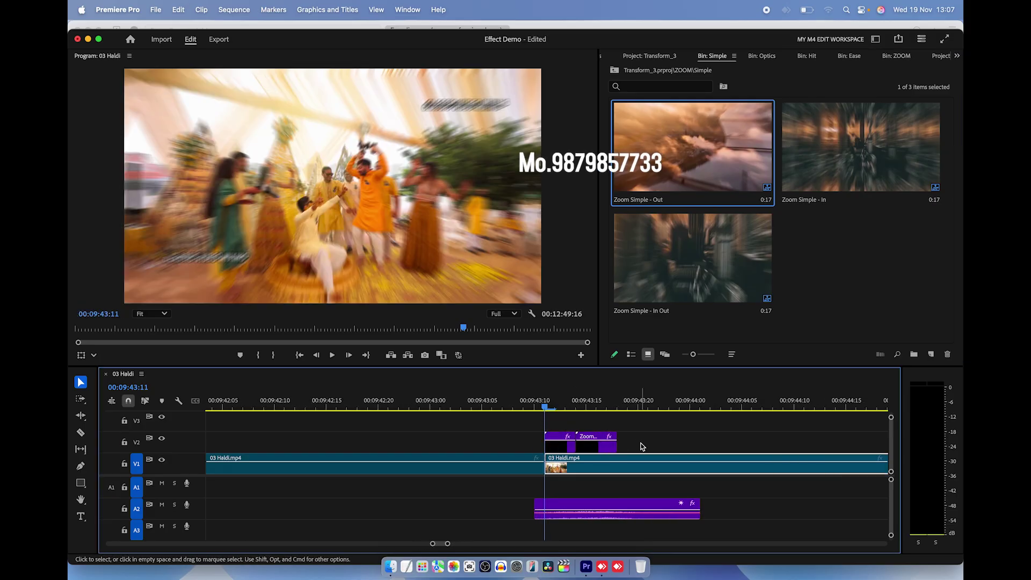
left_click_drag(580, 404, 596, 404)
key("minus")
key("minus")
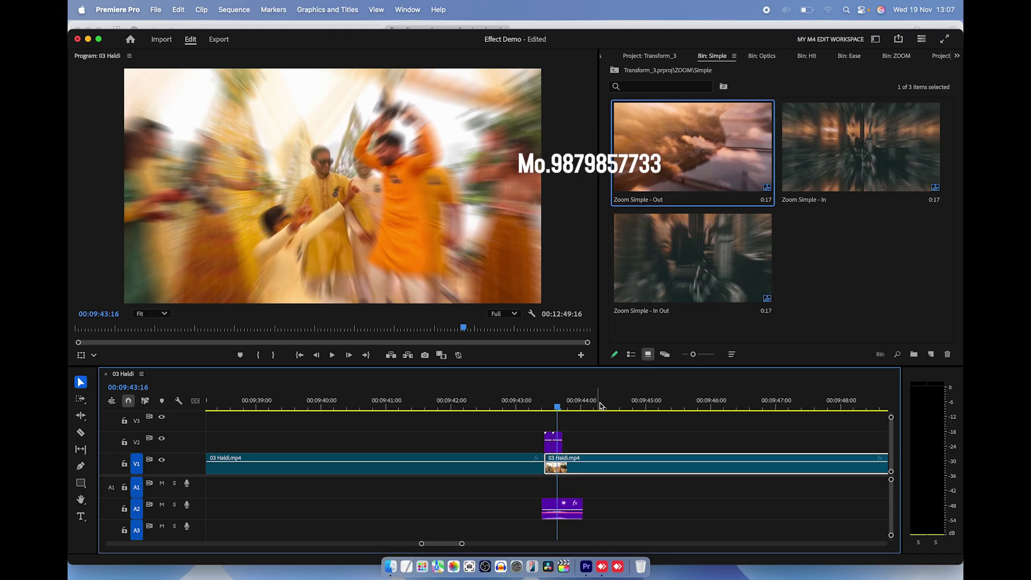
- Move the playhead to the next edit at 00:09:57:19 and return to the ZOOM bin
left_click(601, 406)
key("minus")
key("Down")
key("equal")
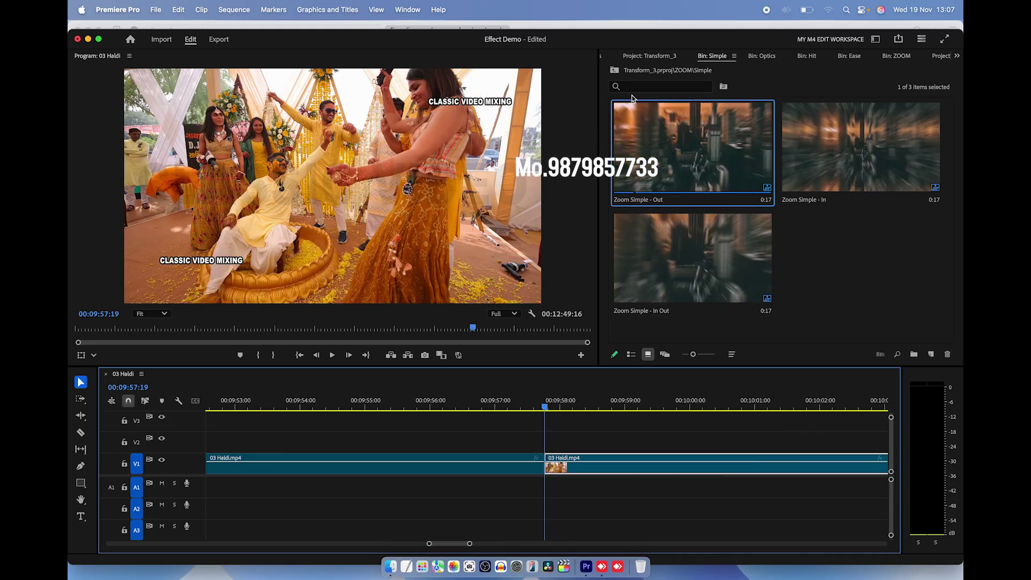
key("ctrl+shift+period")
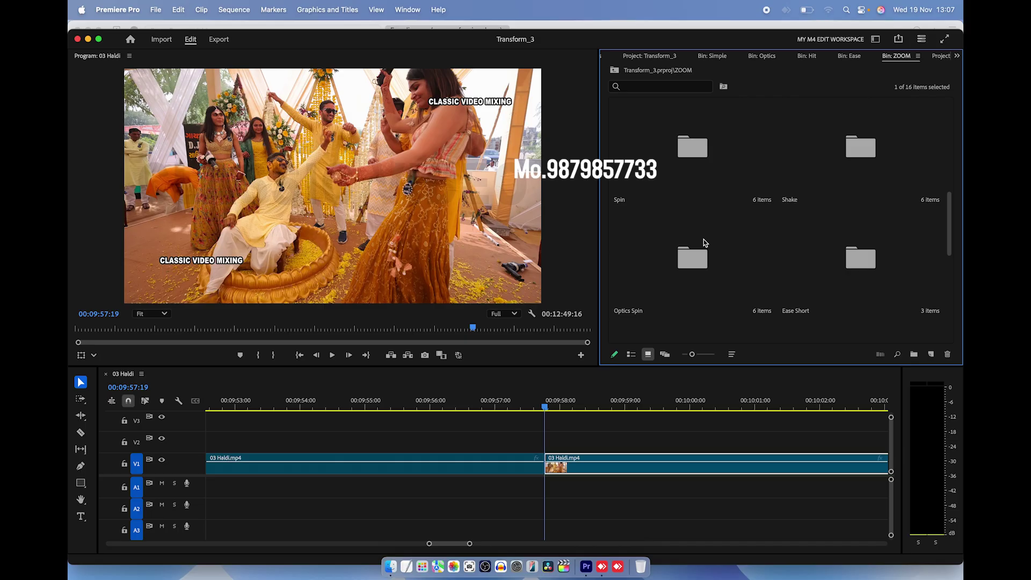
- Place Zoom Optics Spin Short - In CCW on the 00:09:57:19 cut, preview, then go back up two folders
scroll(703, 243, "down", 5)
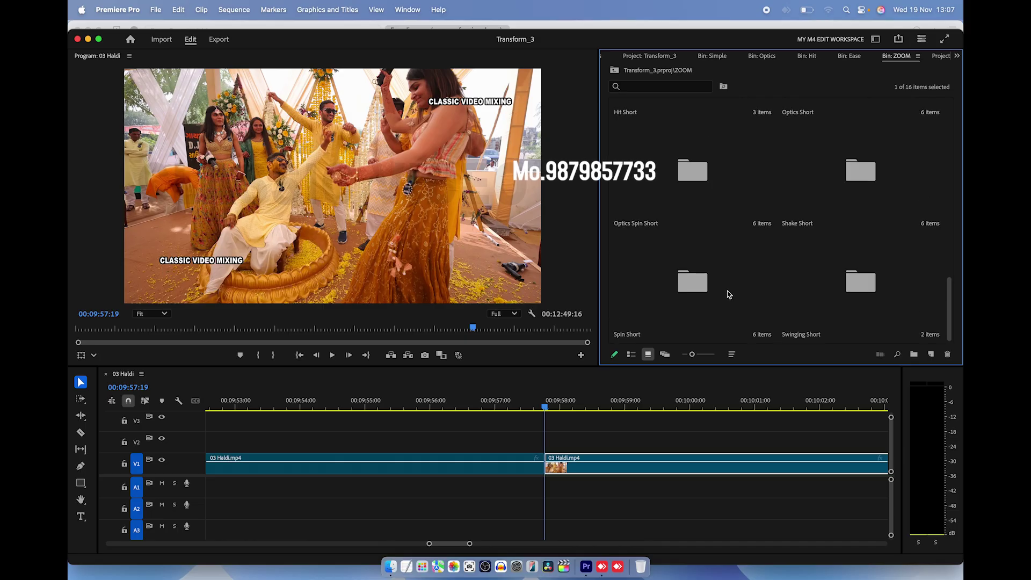
double_click(688, 186)
mouse_move(672, 168)
left_mouse_down()
mouse_move(600, 371)
mouse_move(551, 433)
left_mouse_up()
key("space")
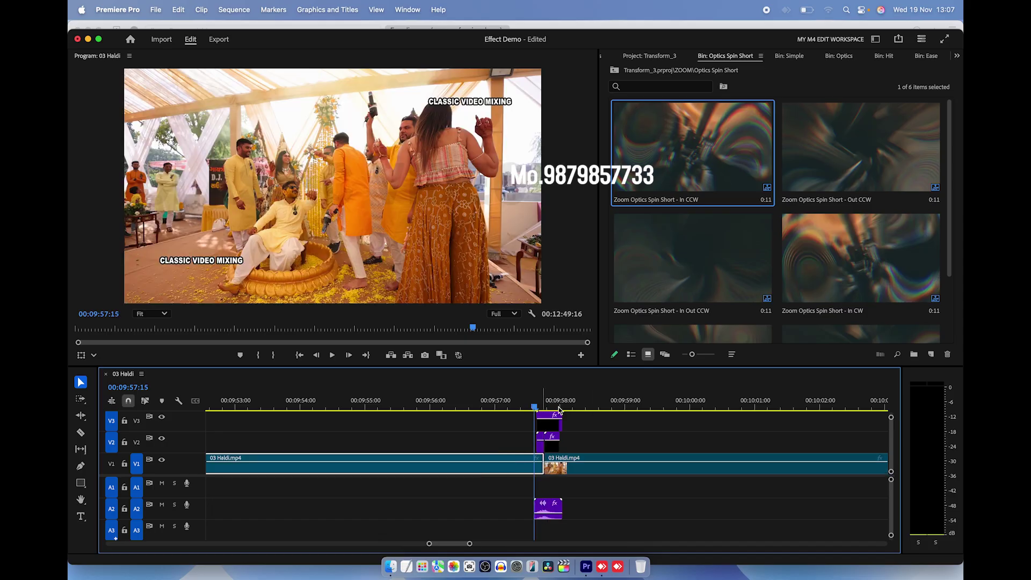
key("space")
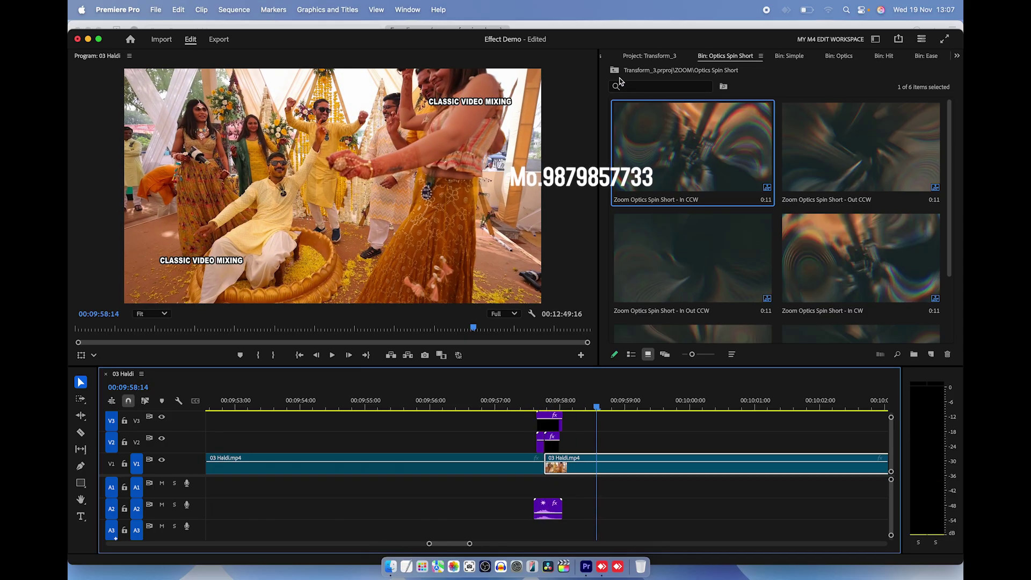
left_click(615, 72)
left_click(615, 71)
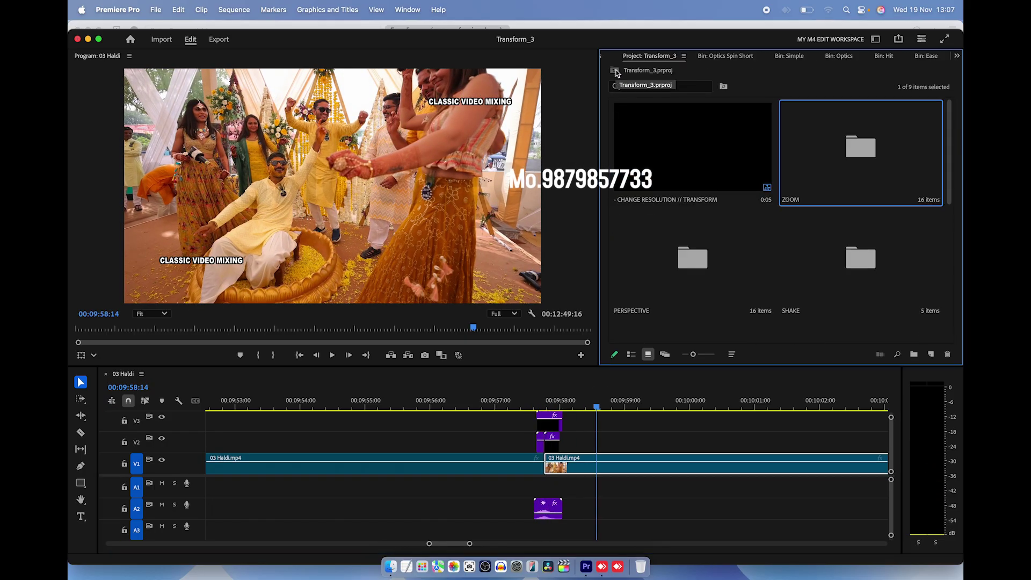
- In the PERSPECTIVE bin, place Perspective Ease In - Down over the 00:10:43 cut and preview it
double_click(690, 271)
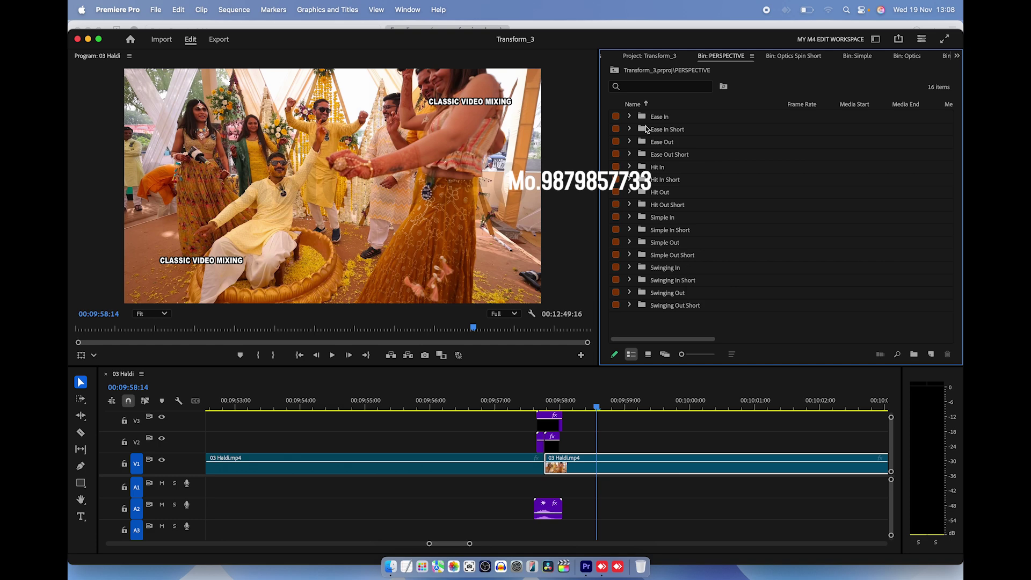
left_click(630, 117)
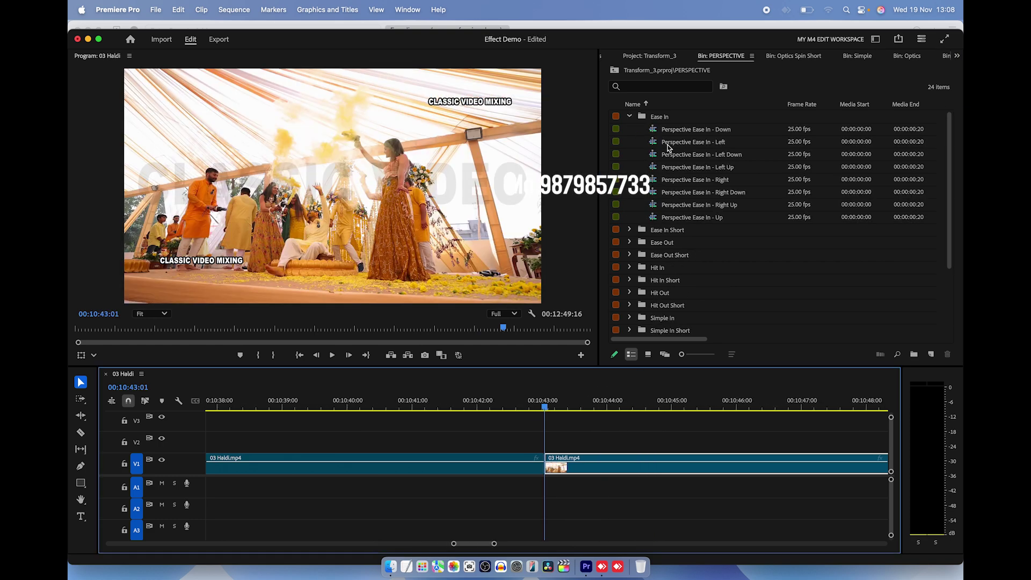
left_click_drag(693, 130, 554, 440)
key("space")
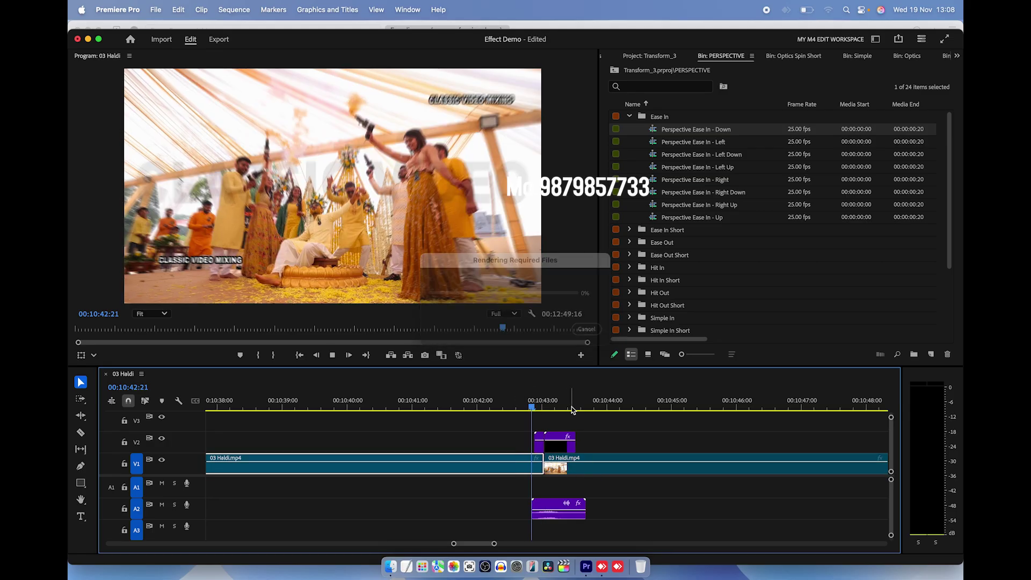
key("space")
- Place Perspective Ease In - Left over the next cut at 00:11:18 and preview it
key("minus")
key("minus")
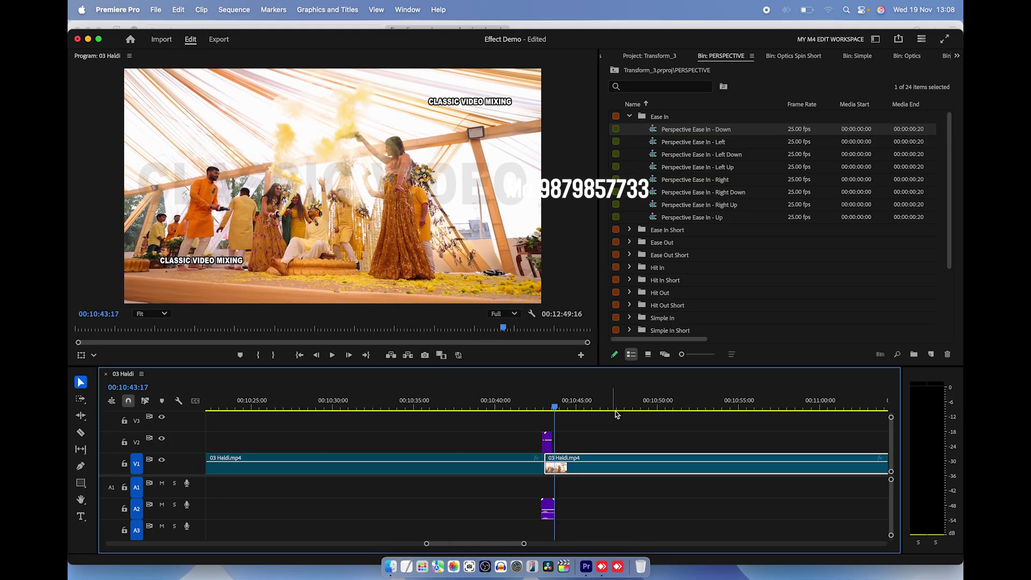
key("minus")
key("minus")
key("Down")
key("equal")
key("equal")
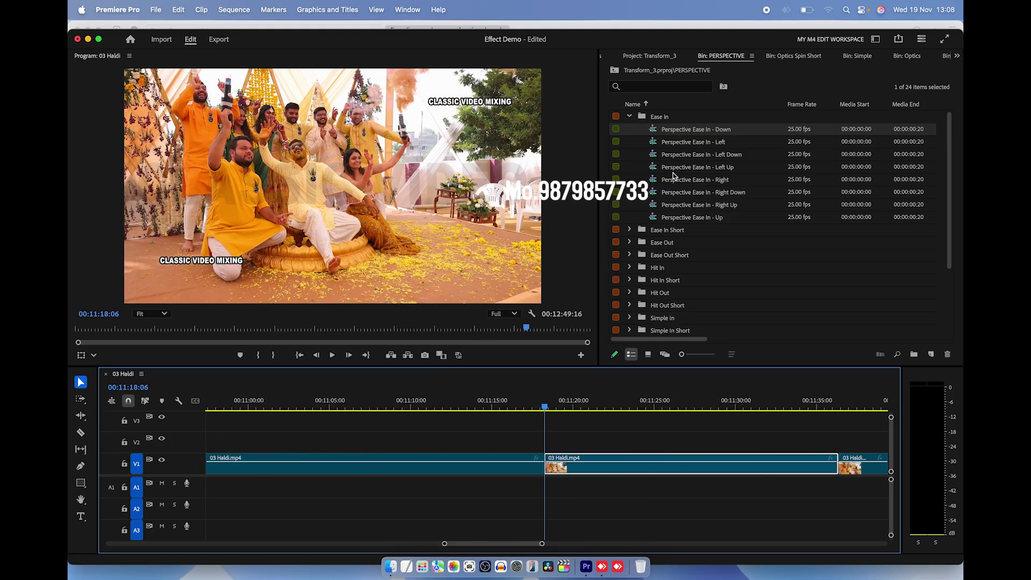
left_click_drag(686, 150, 545, 438)
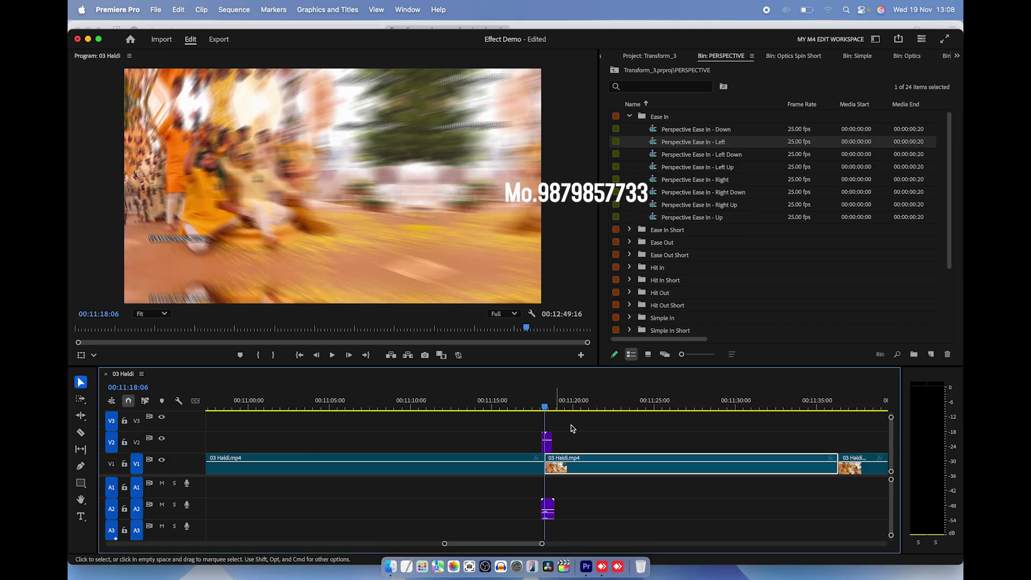
key("equal")
key("equal")
key("space")
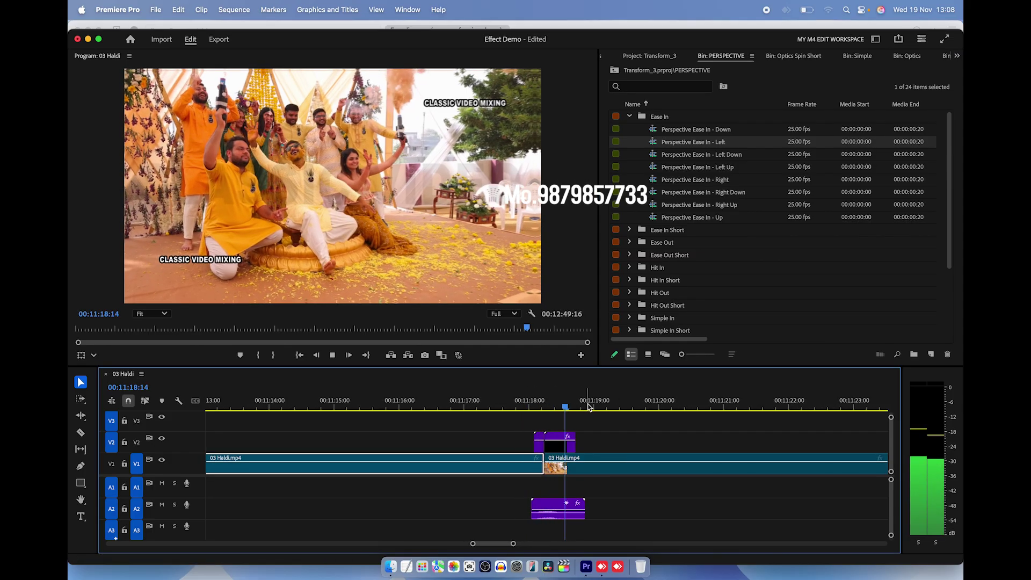
key("space")
key("minus")
key("minus")
- At the 00:11:36:09 cut, try Perspective Ease In - Right, undo it, and try another Perspective preset
key("Down")
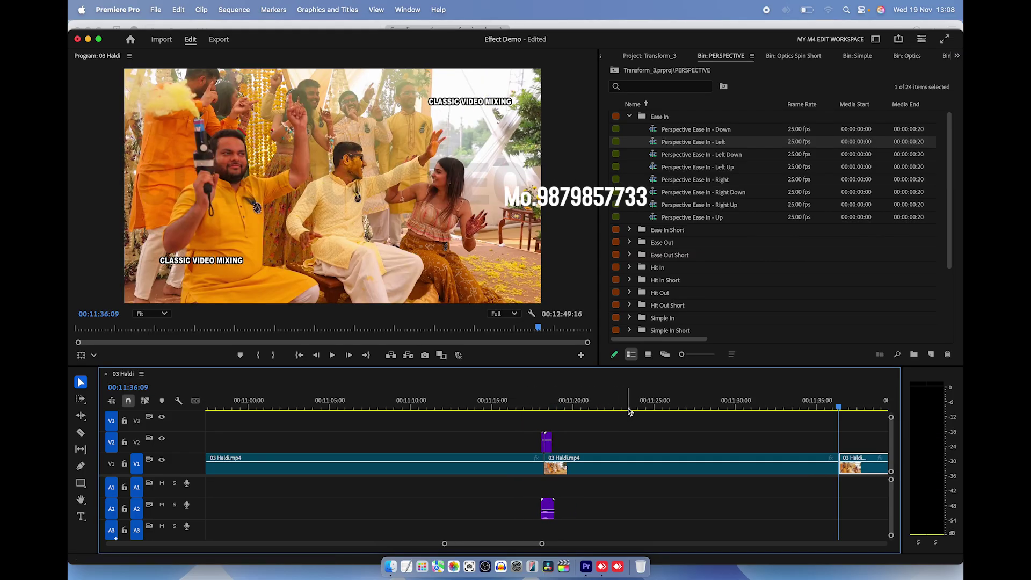
left_click_drag(642, 393, 567, 438)
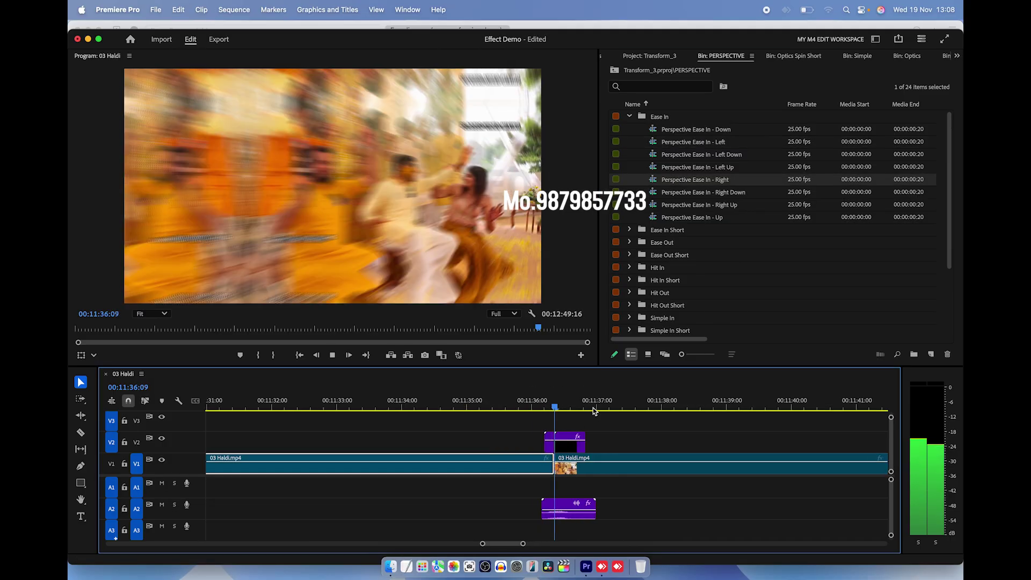
key("space")
key("cmd+z")
key("Up")
mouse_move(668, 215)
left_mouse_down()
mouse_move(560, 441)
mouse_move(569, 440)
left_mouse_up()
key("space")
- Try Perspective Ease In Short - Down and Left Down on that cut, undoing each
left_click(630, 229)
left_click_drag(672, 242, 558, 440)
left_click_drag(546, 401, 589, 401)
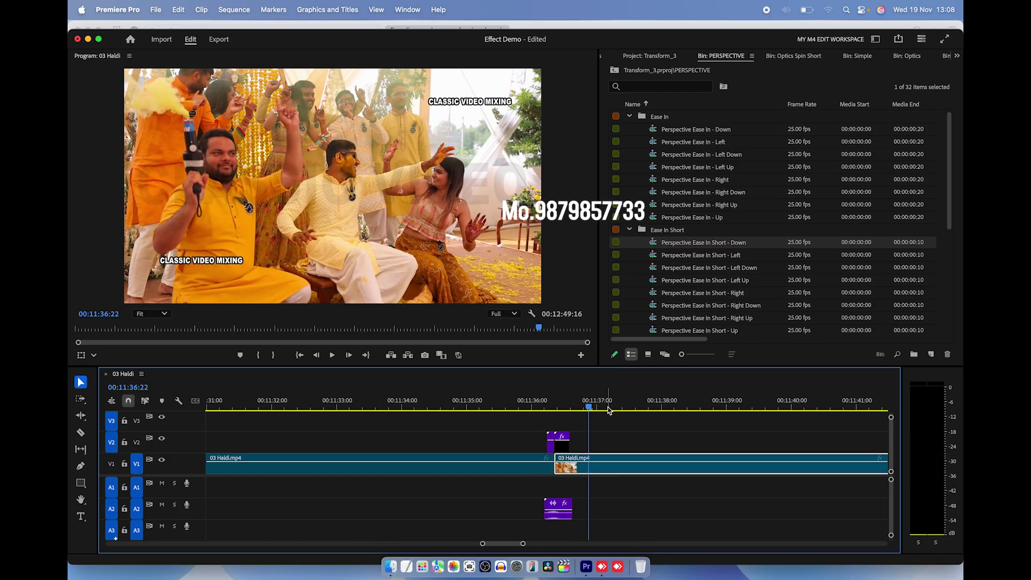
key("super+z")
key("Up")
left_click_drag(665, 269, 559, 438)
key("Return")
key("super+z")
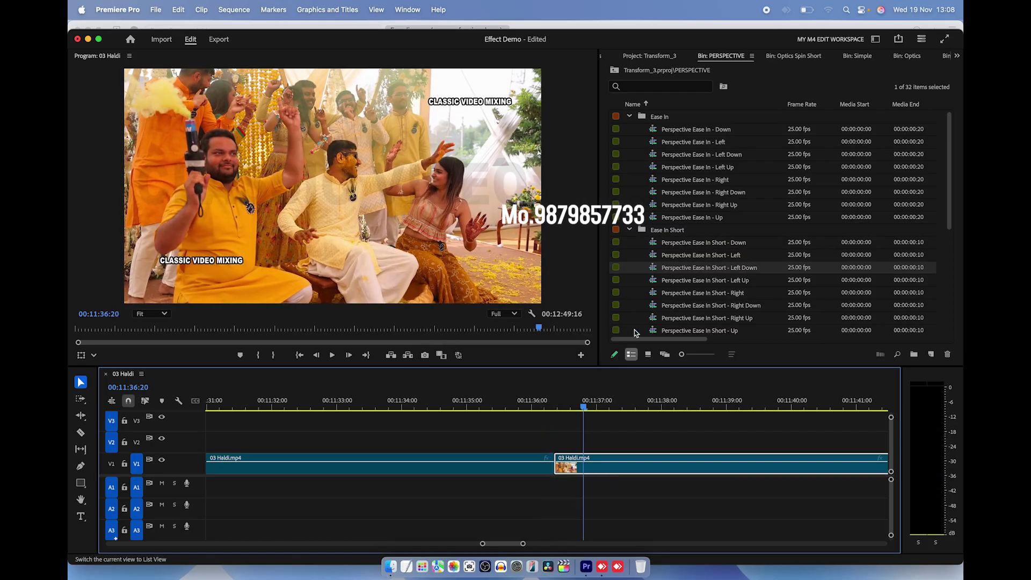
- Try Perspective Ease Out - Left and Right Down on the cut, undoing both, leaving it bare
scroll(690, 299, "down", 5)
left_click(629, 280)
scroll(632, 288, "down", 4)
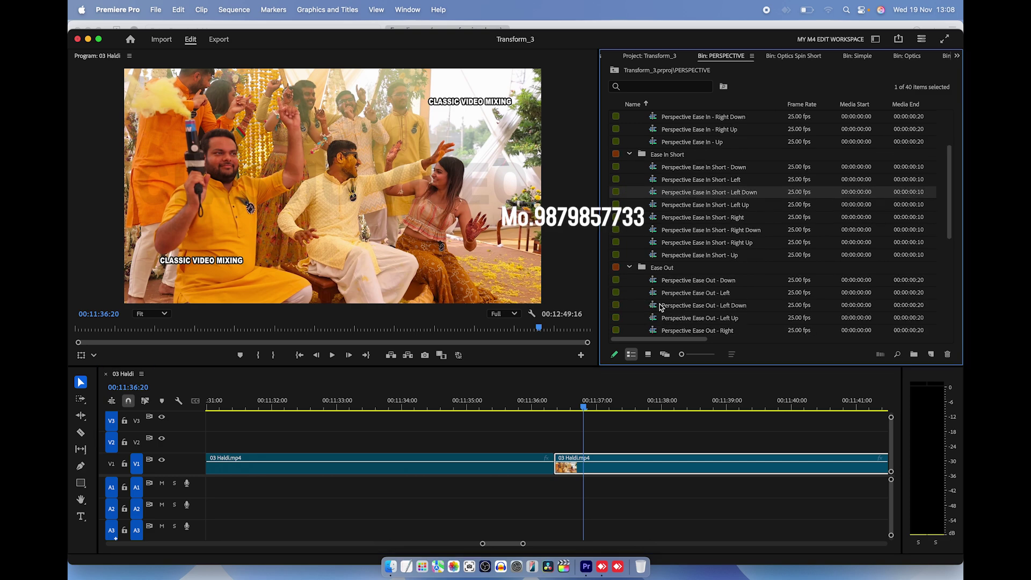
left_click_drag(688, 255, 567, 438)
key("space")
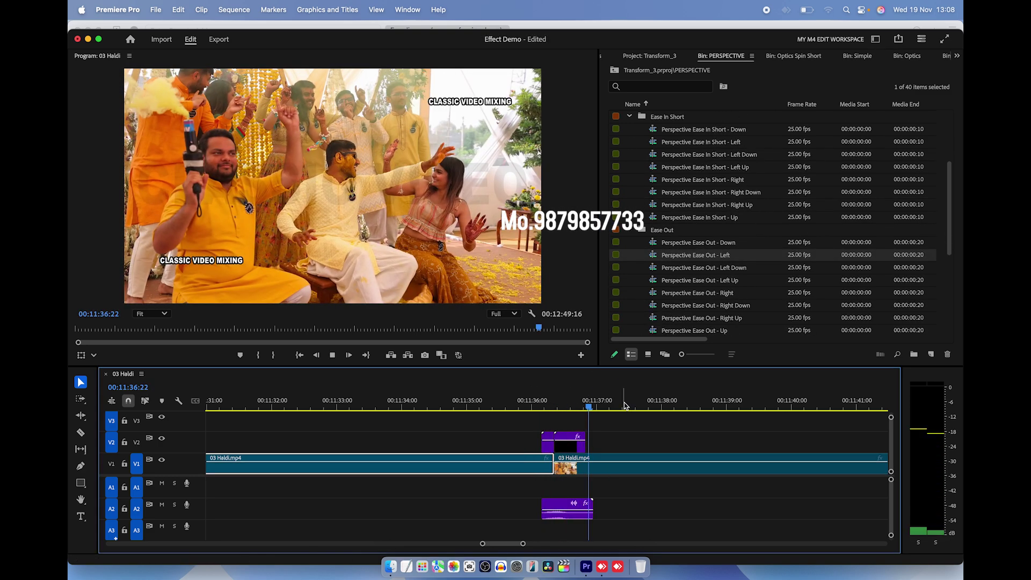
key("super+z")
left_click_drag(699, 306, 571, 446)
key("space")
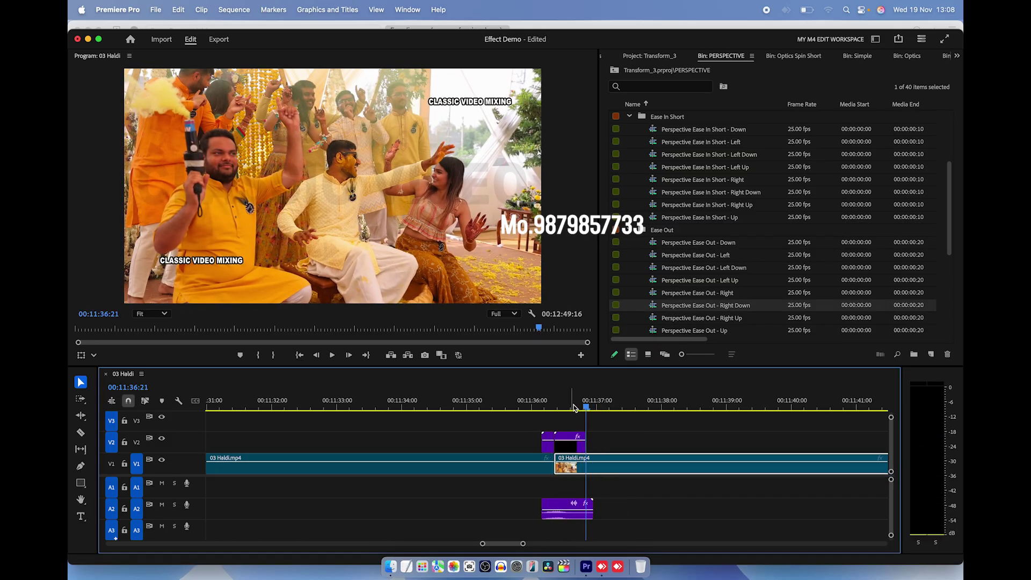
key("super+z")
scroll(645, 252, "down", 3)
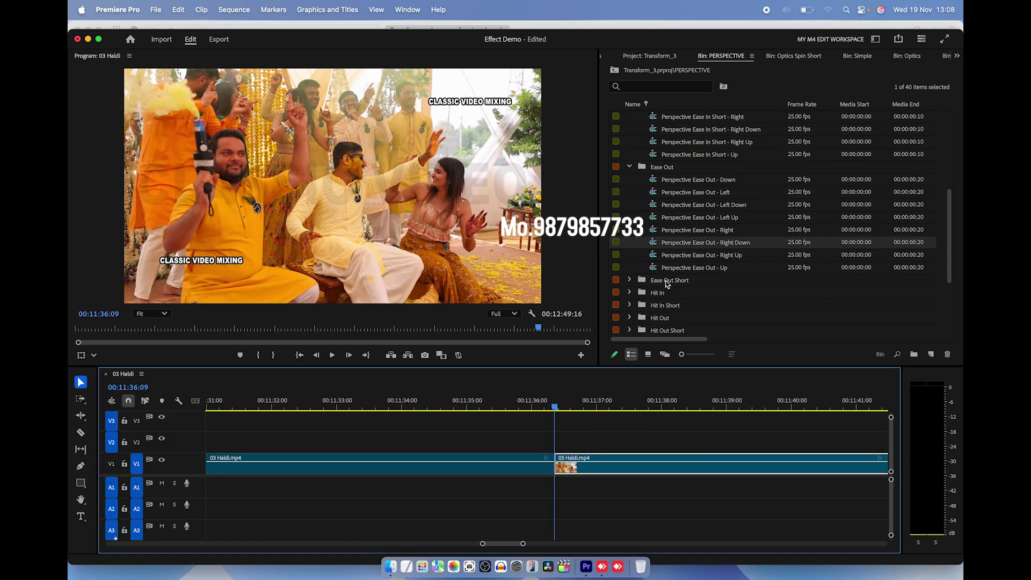
scroll(666, 285, "down", 2)
left_click(639, 221)
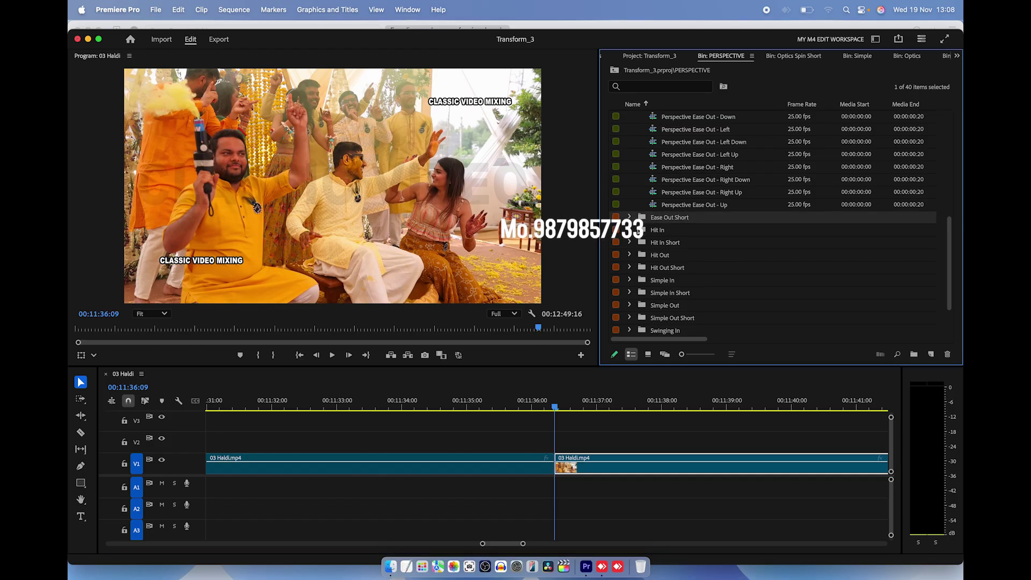
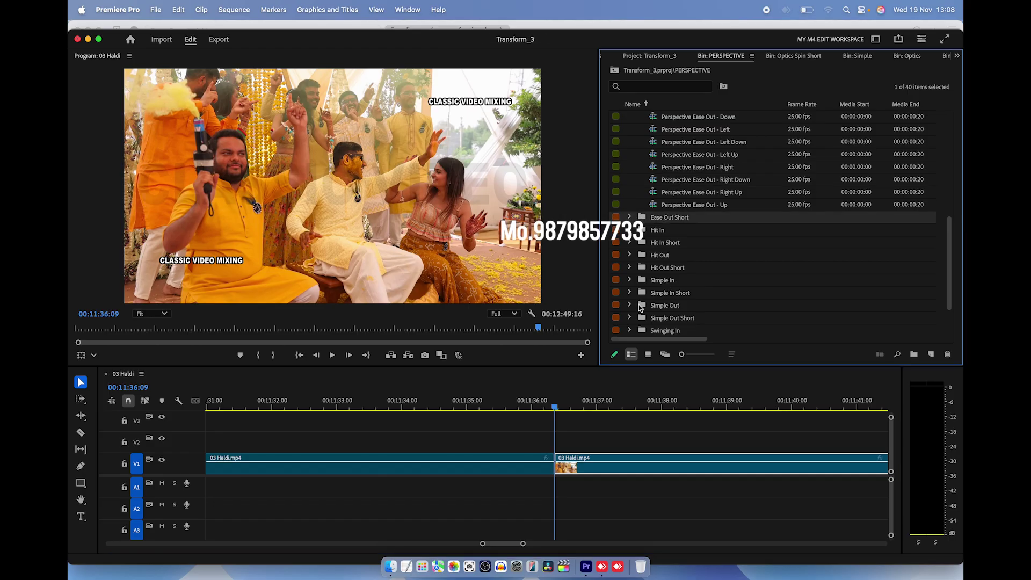
- Try Perspective Simple In - Down at the cut, then remove it
left_click(630, 280)
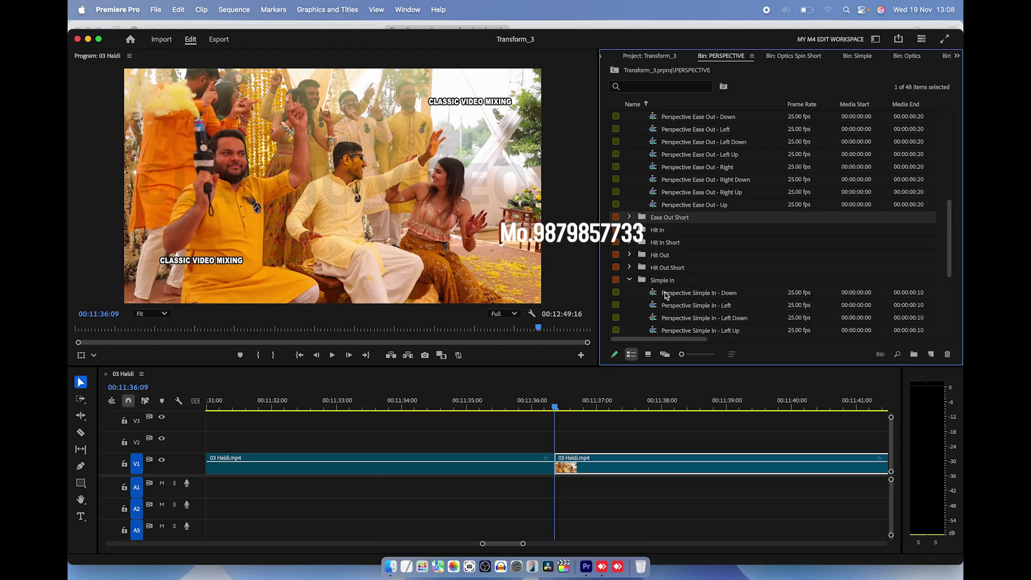
left_click_drag(666, 296, 564, 438)
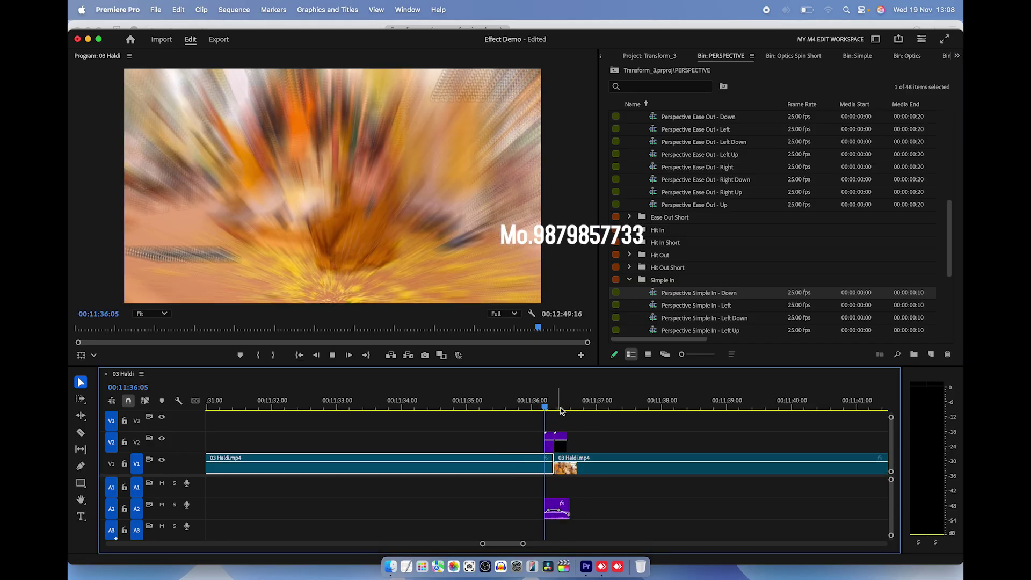
key("Up")
- Reverse the Simple In presets' name sort, then restore ascending order
scroll(649, 307, "down", 5)
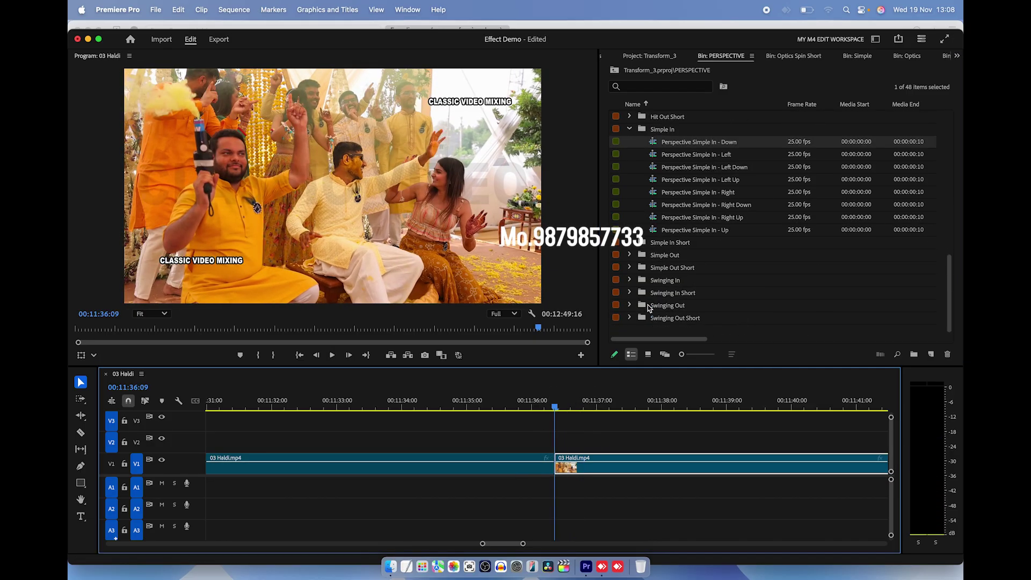
left_click(646, 105)
left_click(646, 105)
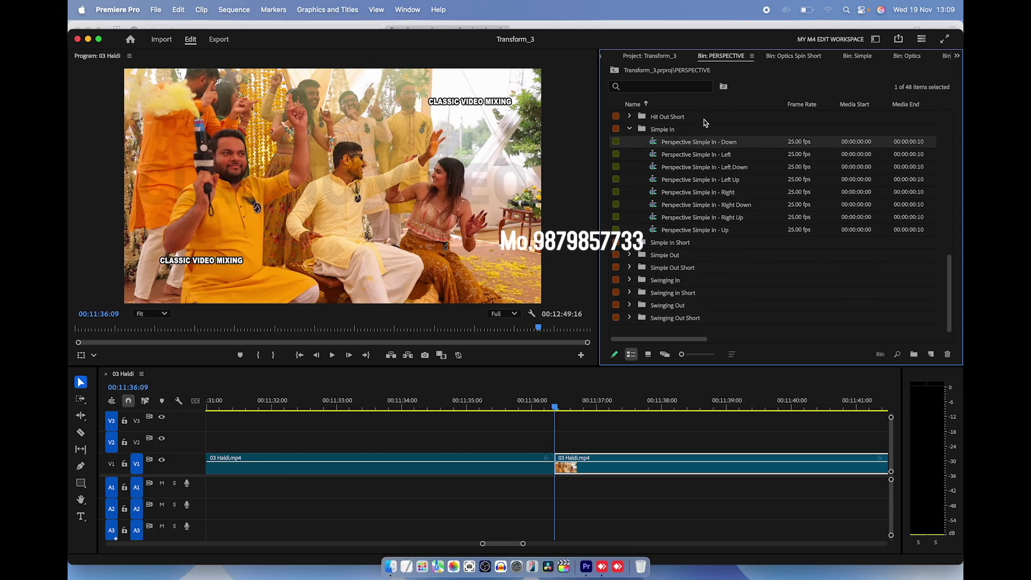
- Place Shake Horizontal - 4x over the cut and preview it from just before the edit
left_click(616, 73)
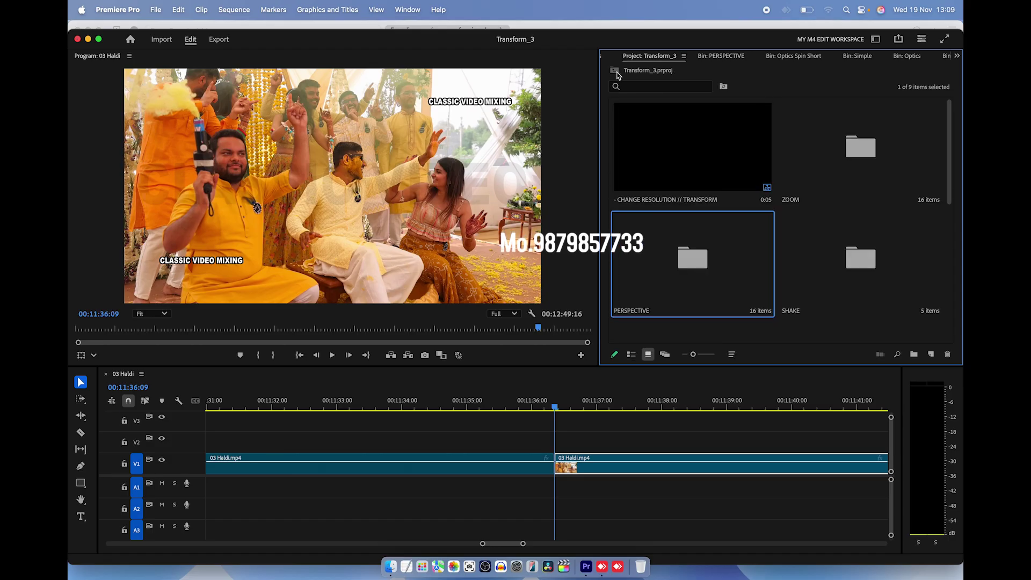
double_click(860, 259)
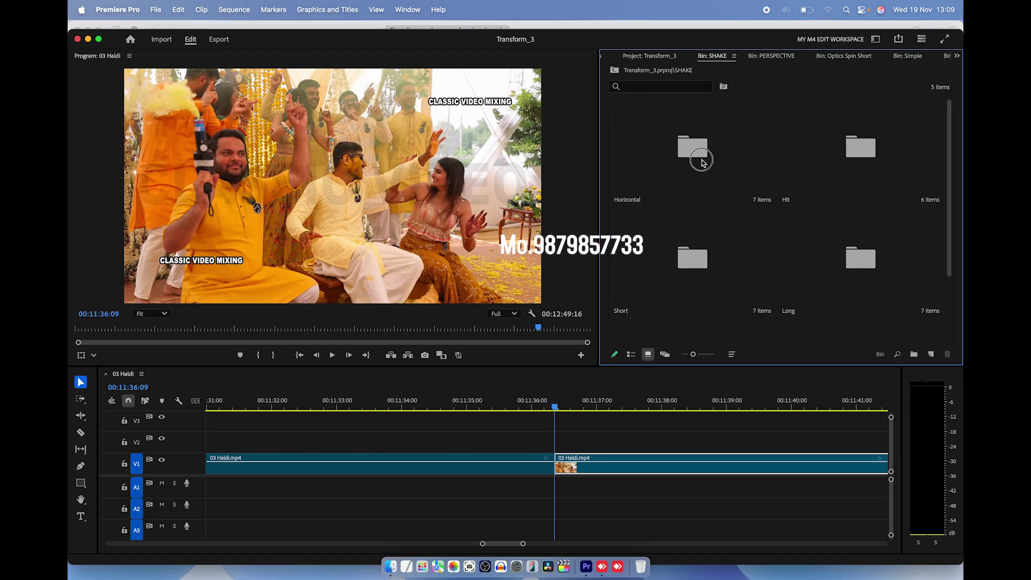
double_click(702, 162)
mouse_move(649, 161)
left_mouse_down()
mouse_move(576, 430)
mouse_move(560, 426)
left_mouse_up()
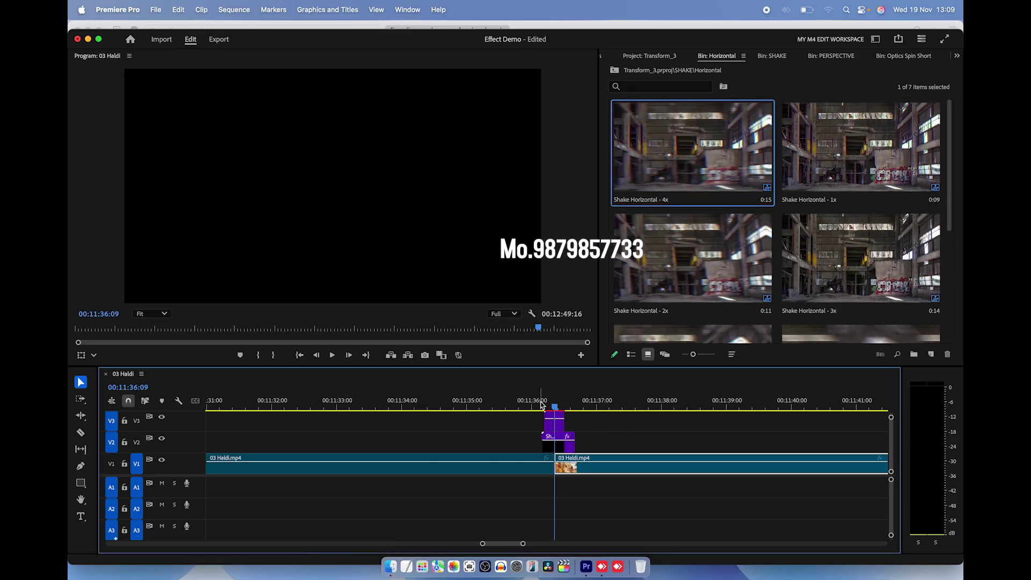
left_click(522, 404)
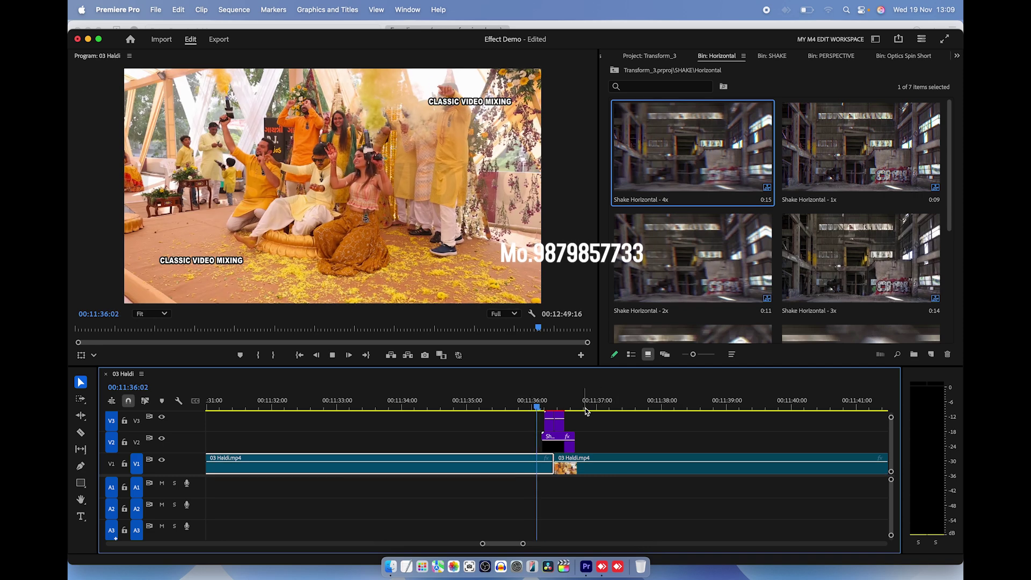
key("space")
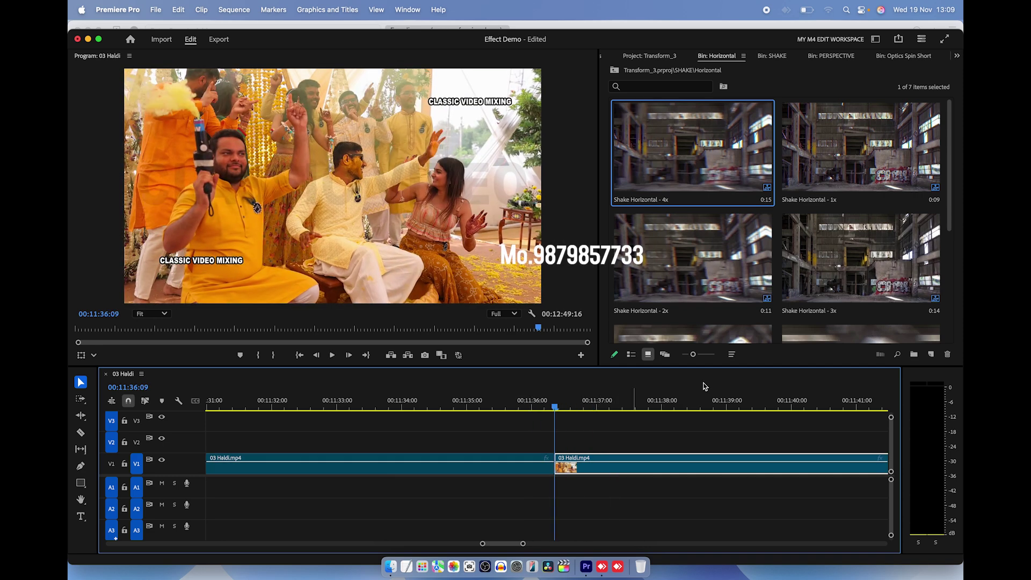
- Preview Shake Horizontal - 3x at the cut, then remove the trial preset
mouse_move(857, 264)
left_mouse_down()
mouse_move(580, 442)
mouse_move(561, 441)
left_mouse_up()
left_click(524, 409)
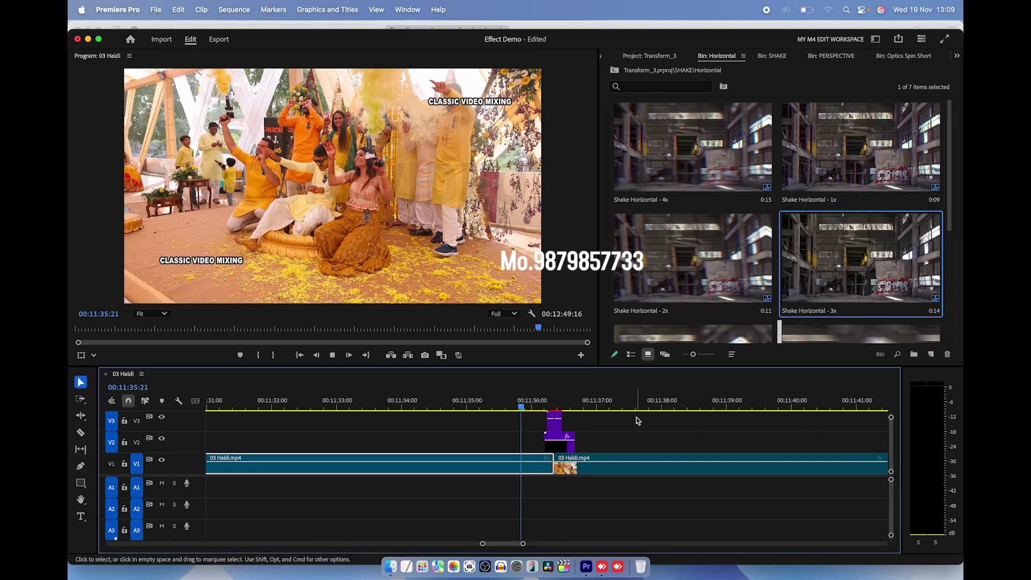
key("space")
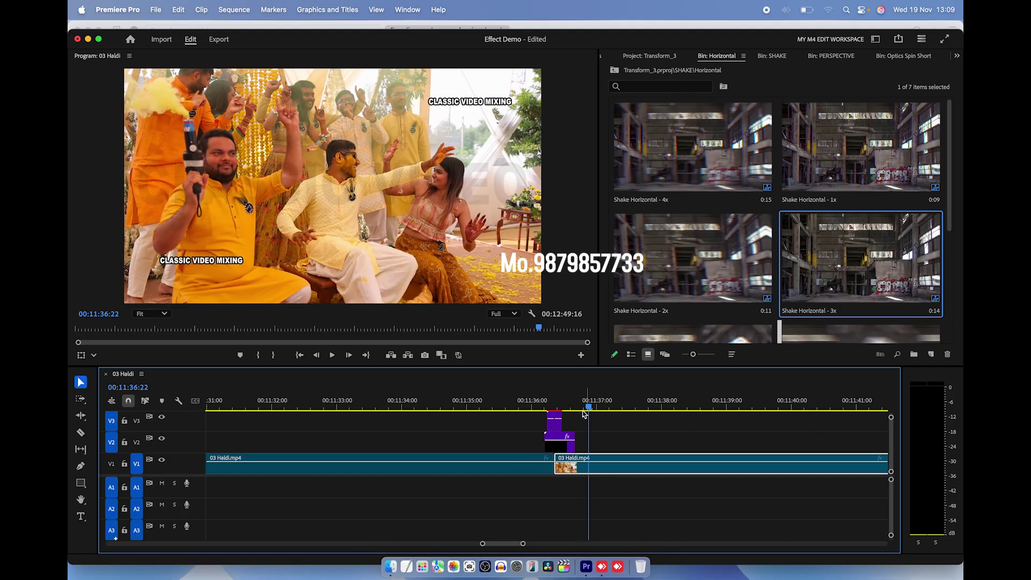
key("Up")
- Look over the Long shake presets, then return to the project's top level
left_click(614, 70)
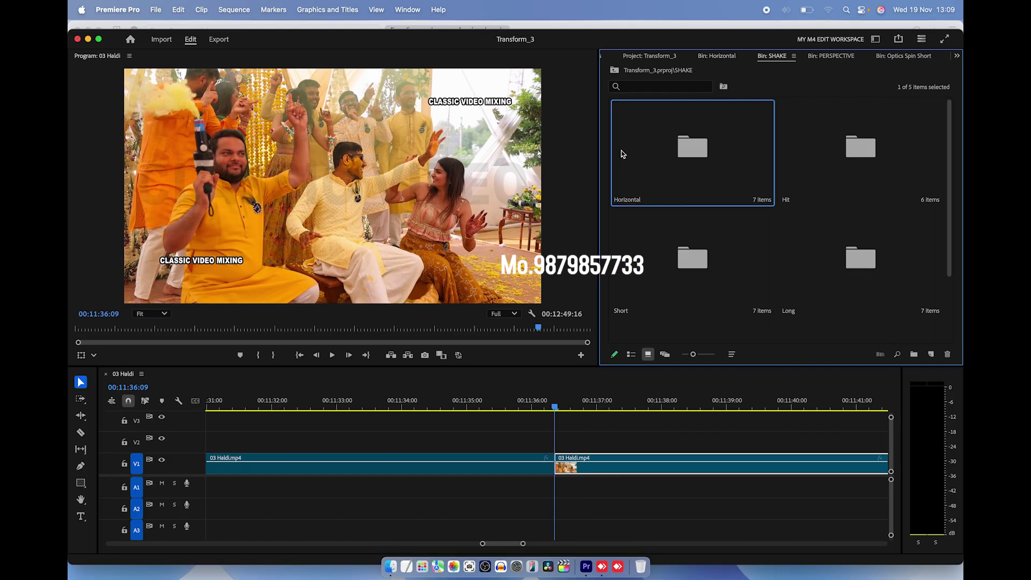
scroll(735, 236, "down", 3)
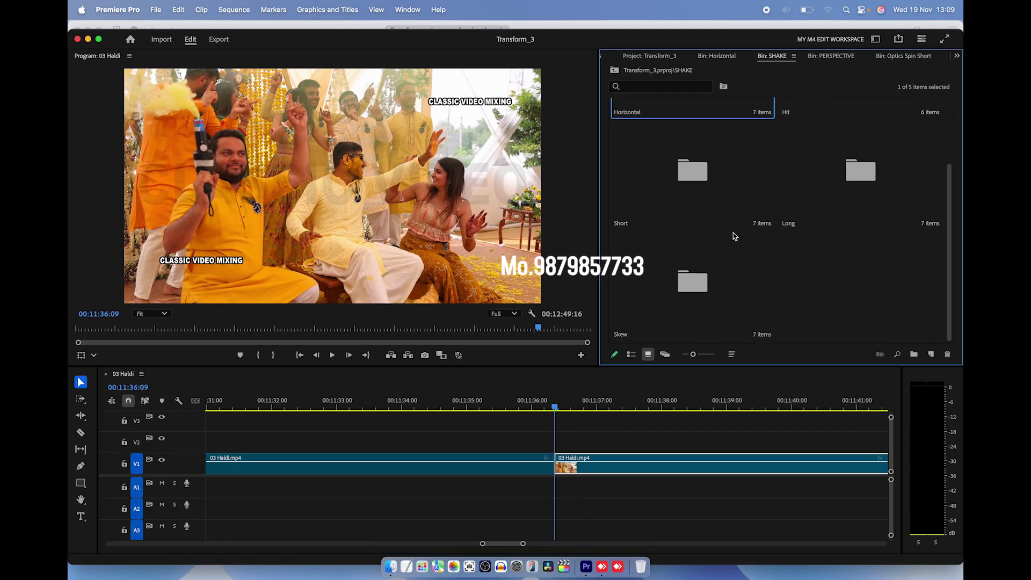
double_click(918, 197)
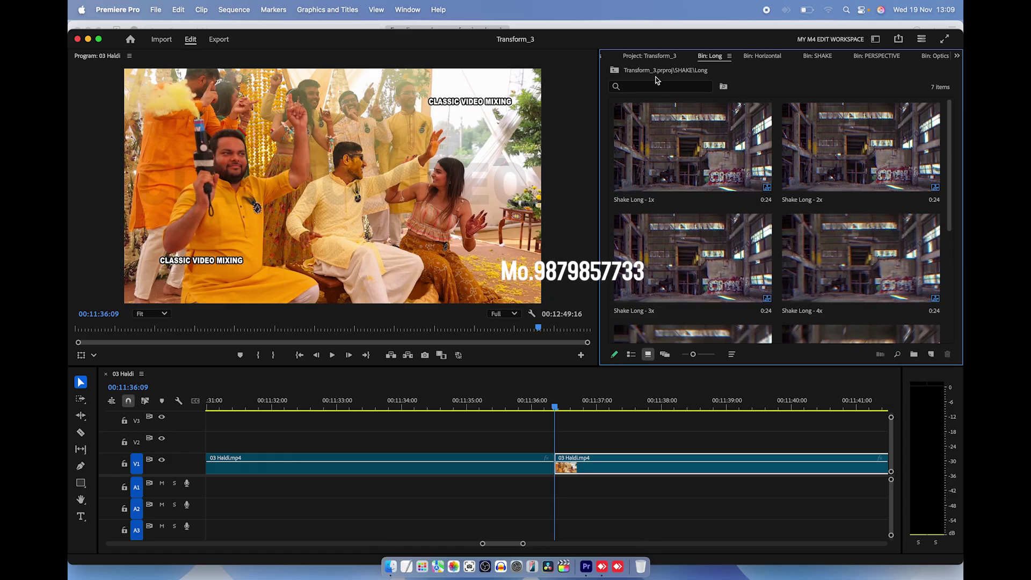
left_click(613, 73)
left_click(613, 73)
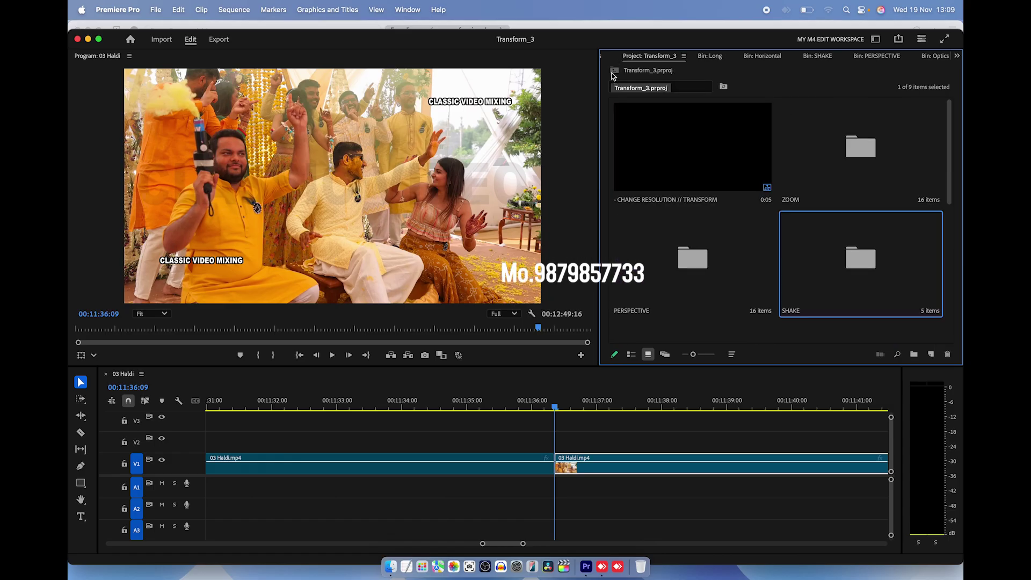
- Preview Spin Center Ease - CCW and - CW at the cut, undoing each
scroll(760, 291, "down", 2)
double_click(692, 274)
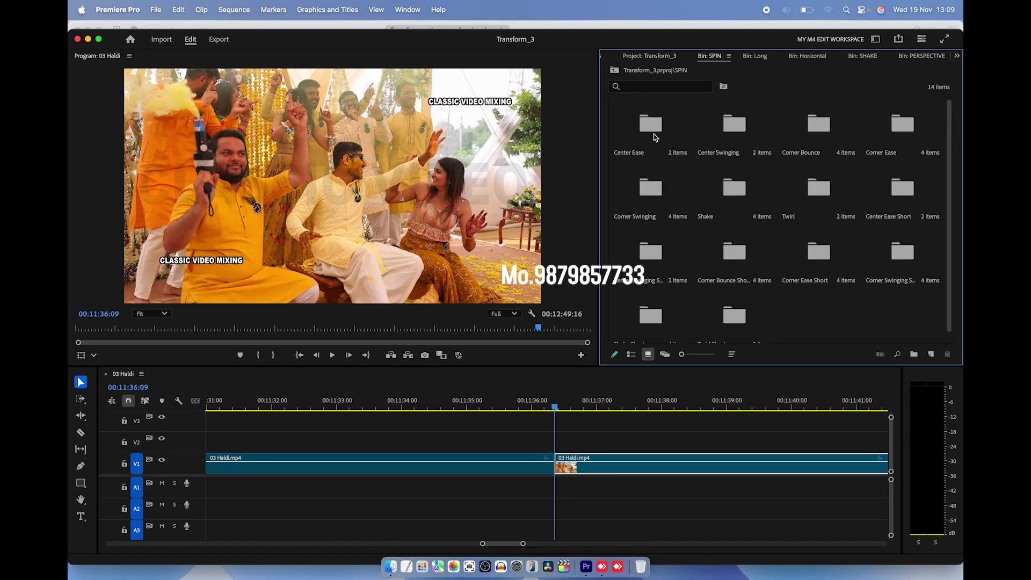
double_click(651, 129)
mouse_move(693, 147)
left_mouse_down()
mouse_move(564, 415)
mouse_move(564, 437)
left_mouse_up()
key("space")
key("super+z")
left_click_drag(859, 148, 565, 439)
key("space")
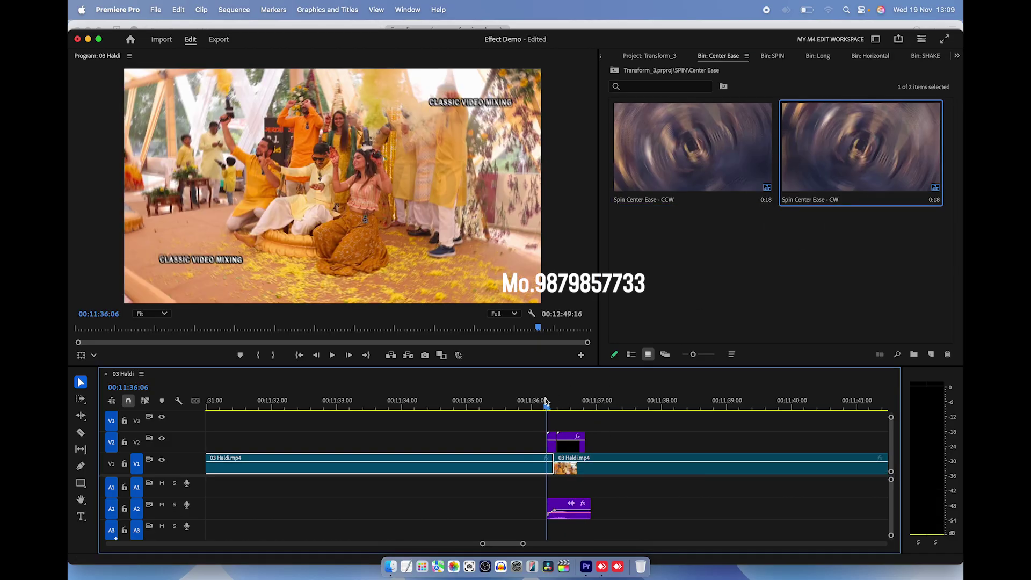
key("super+z")
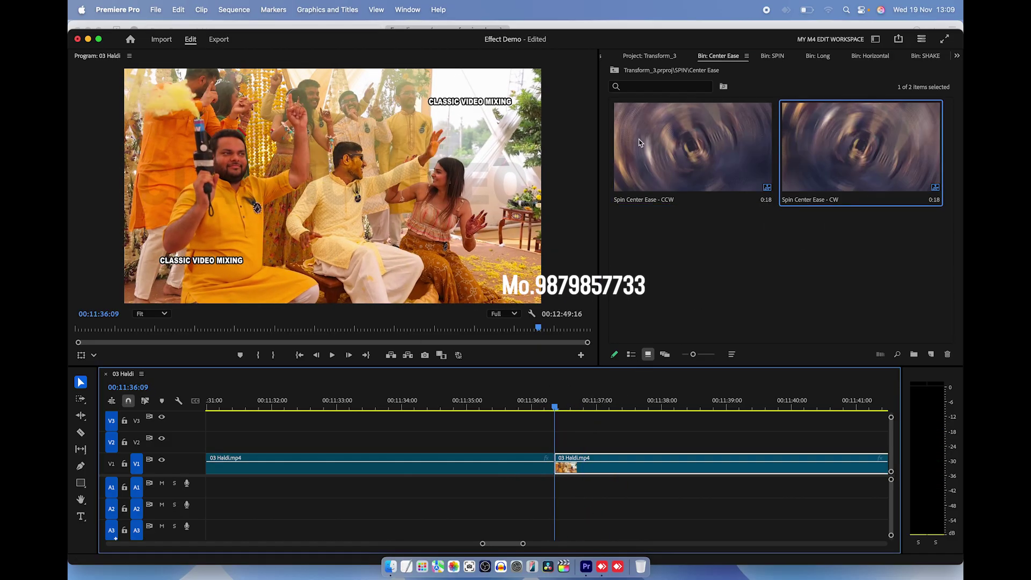
- Place Spin Corner Swinging - LB and - LT at the cut and preview
left_click(616, 72)
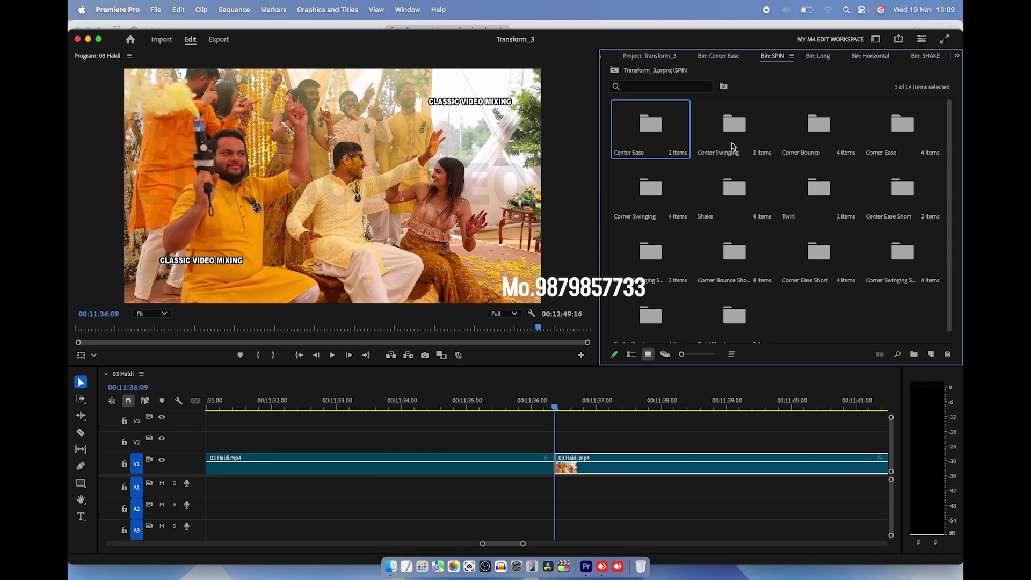
double_click(656, 204)
left_click_drag(656, 202, 564, 438)
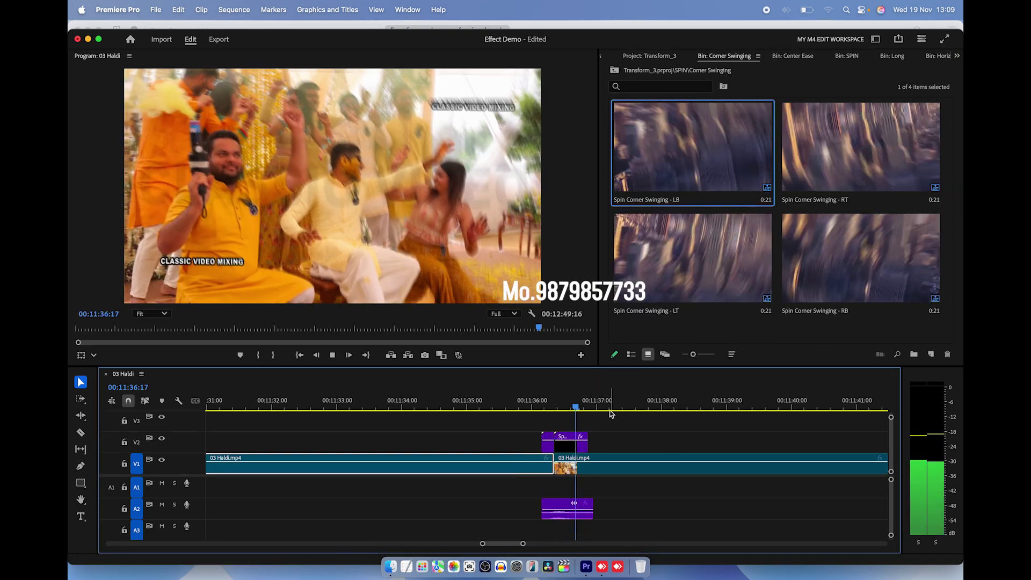
mouse_move(688, 282)
left_mouse_down()
mouse_move(588, 440)
mouse_move(572, 442)
left_mouse_up()
key("space")
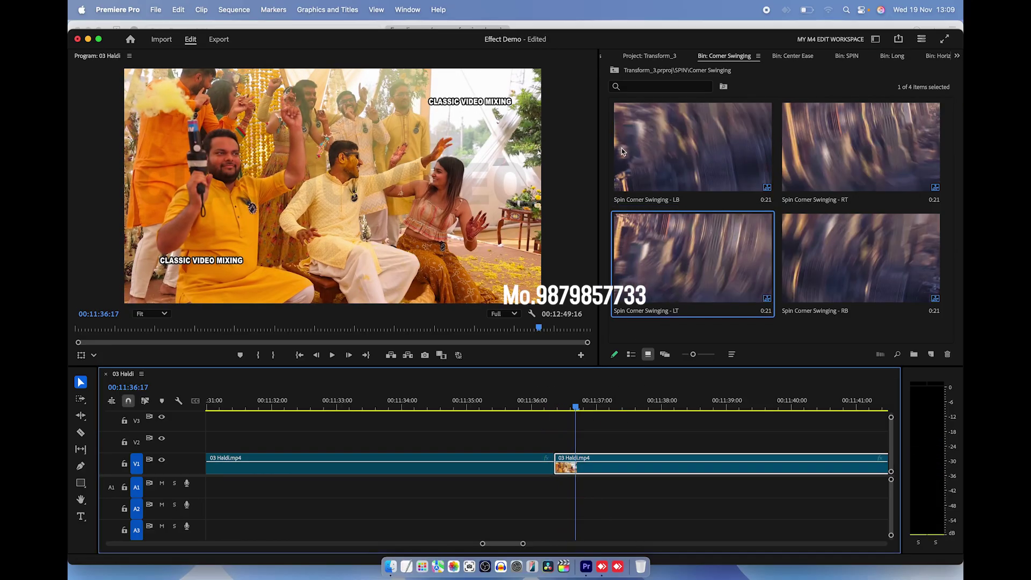
- Preview Spin Twirl - CCW at the cut, then remove it
left_click(616, 71)
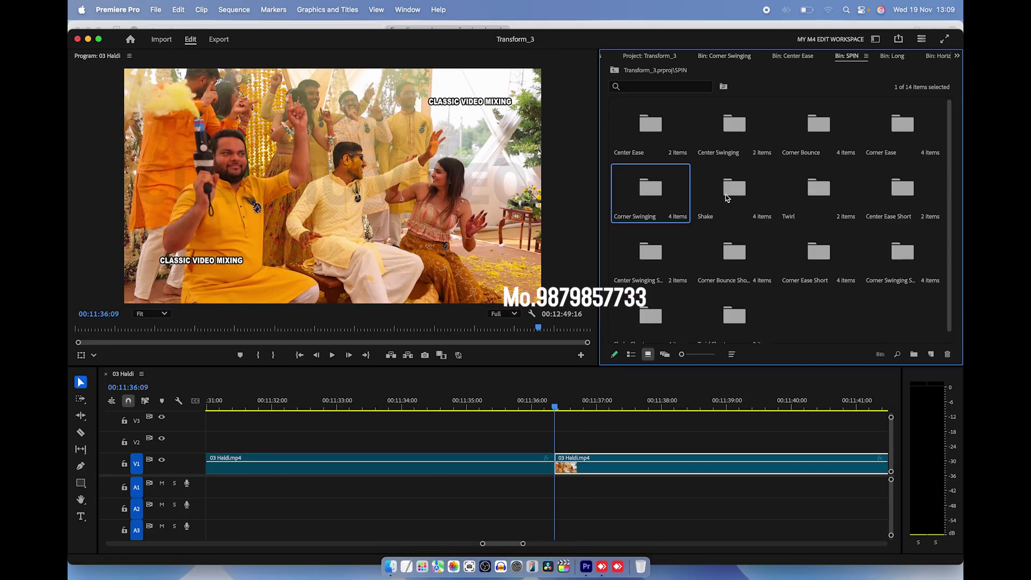
double_click(800, 207)
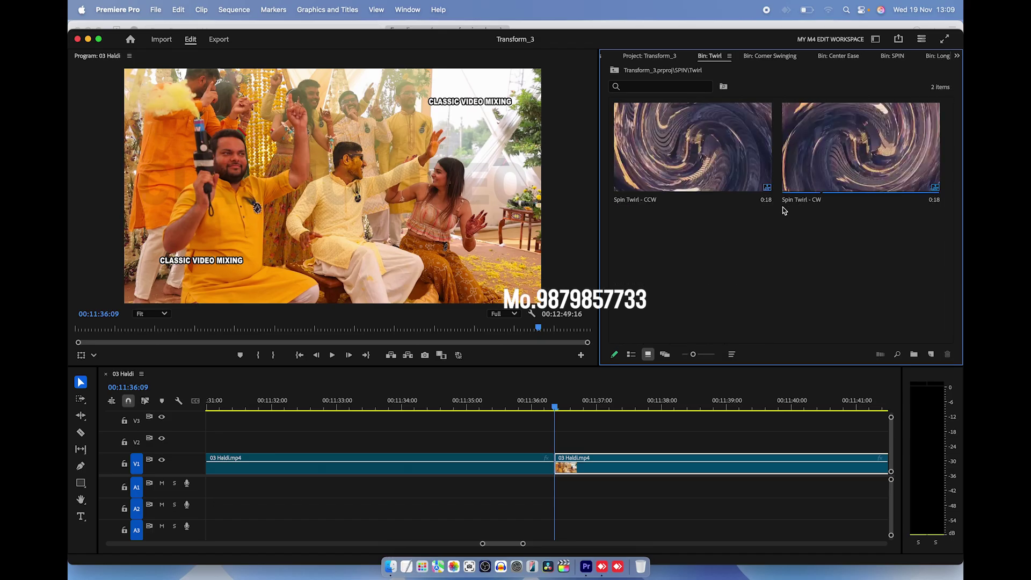
mouse_move(693, 161)
left_mouse_down()
mouse_move(574, 398)
mouse_move(572, 442)
left_mouse_up()
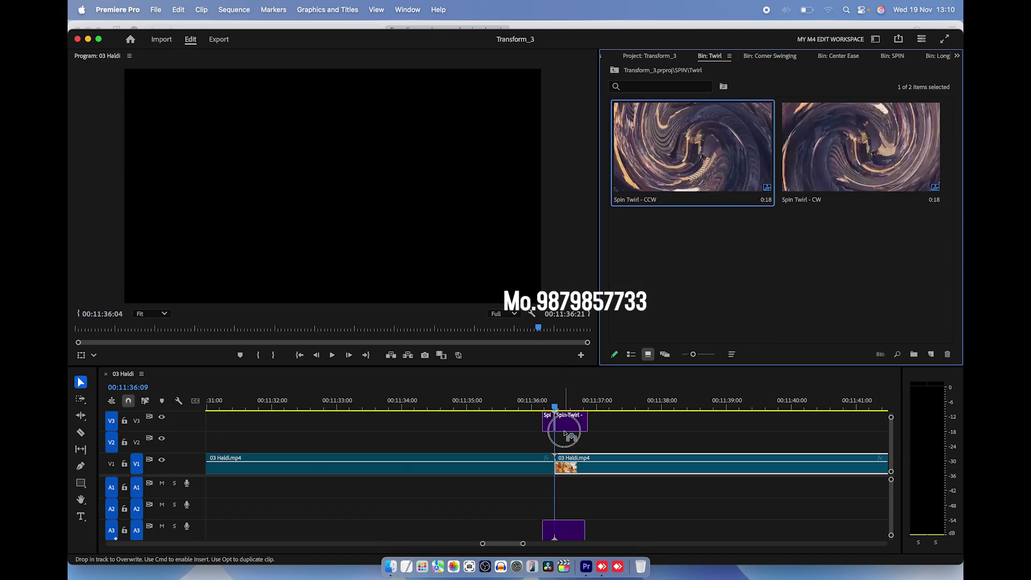
key("space")
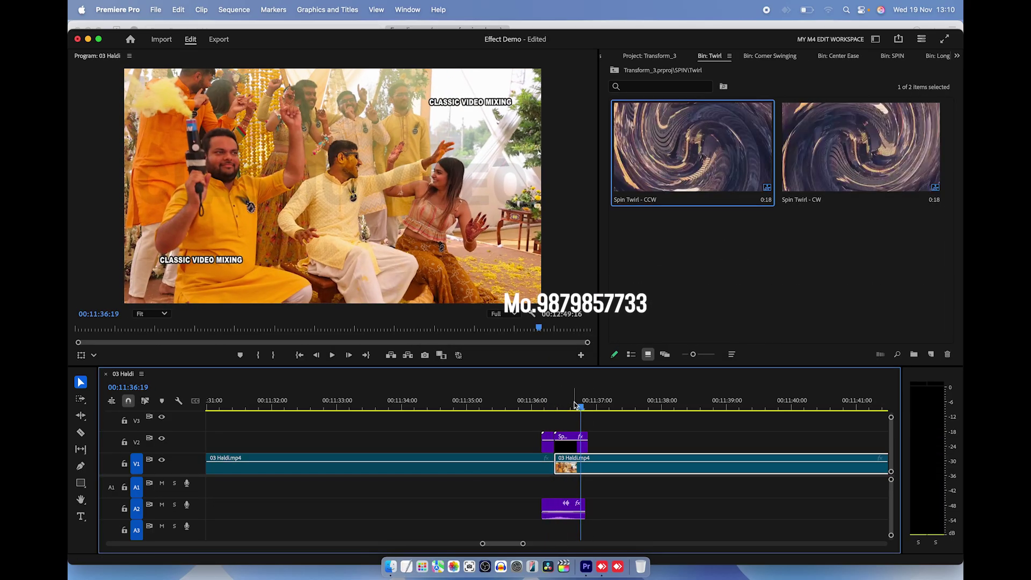
key("ctrl+z")
- Preview Spin Corner Swinging Short - LB at the cut, then return to the Transform_3 root
left_click(614, 71)
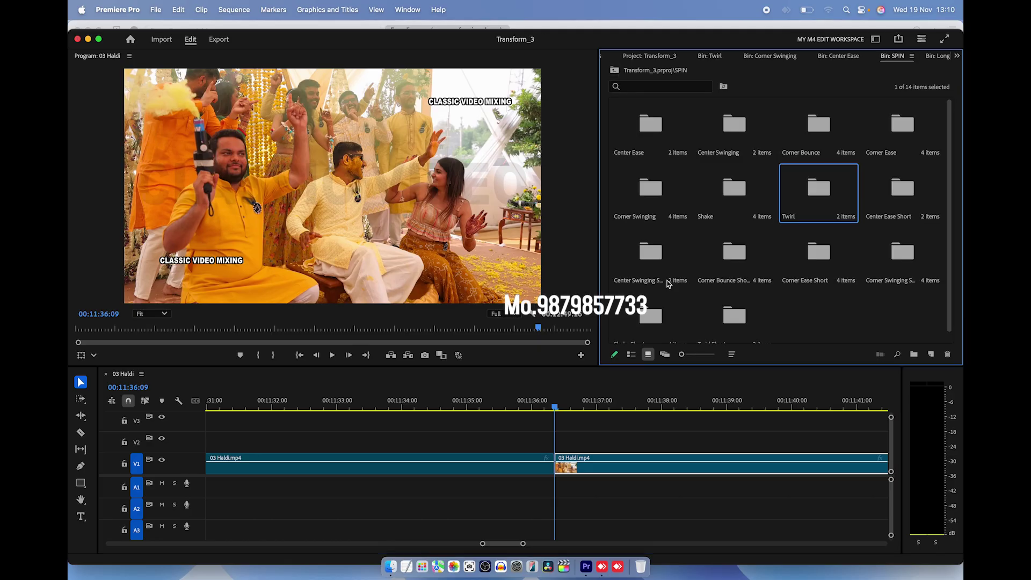
double_click(896, 268)
left_click_drag(720, 201, 561, 438)
key("space")
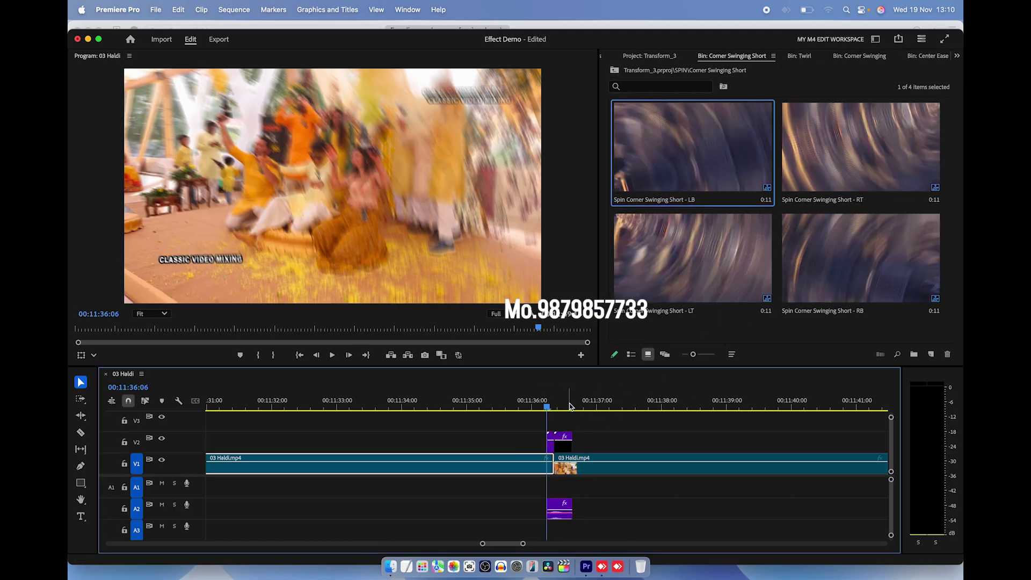
key("space")
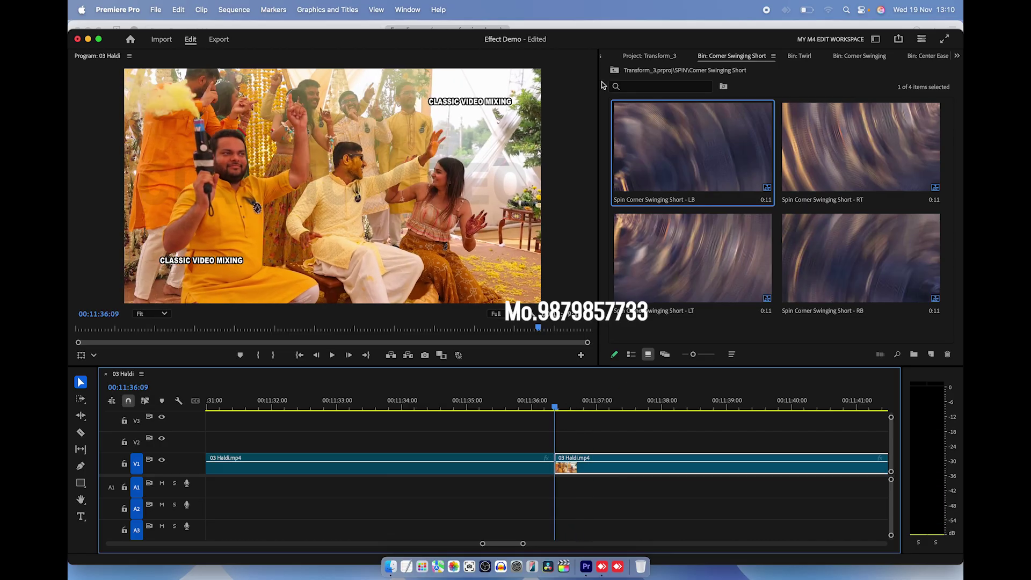
left_click(614, 70)
left_click(614, 71)
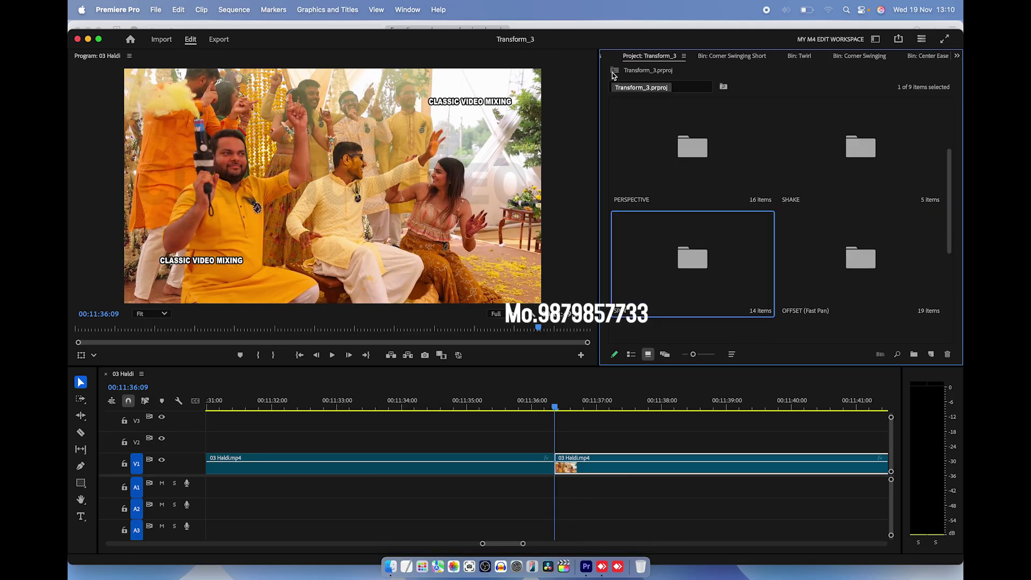
- Try Offset Bounce - Down from OFFSET (Fast Pan) at the cut, then undo it
double_click(836, 276)
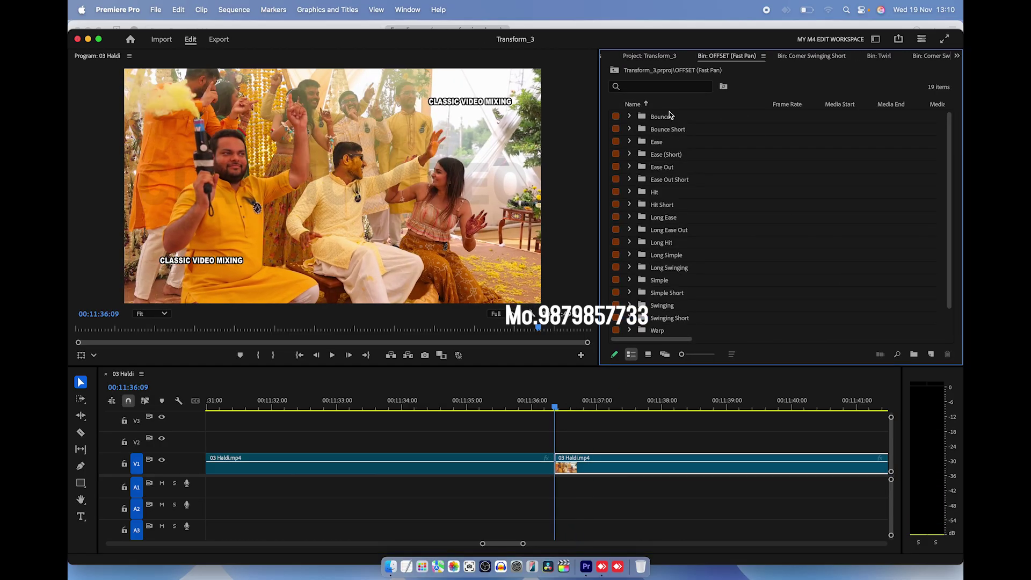
left_click(630, 116)
left_click_drag(671, 129, 569, 437)
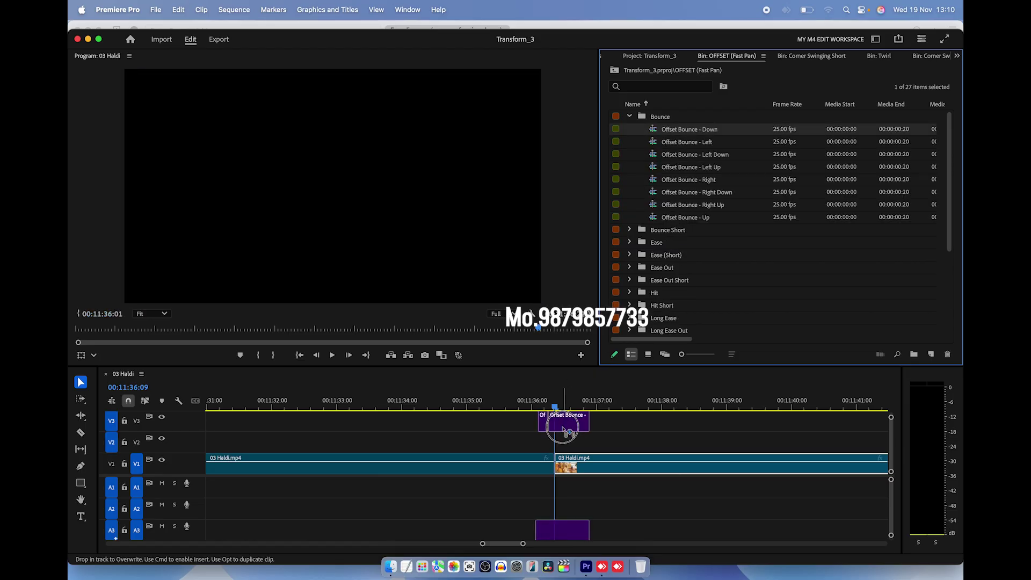
key("space")
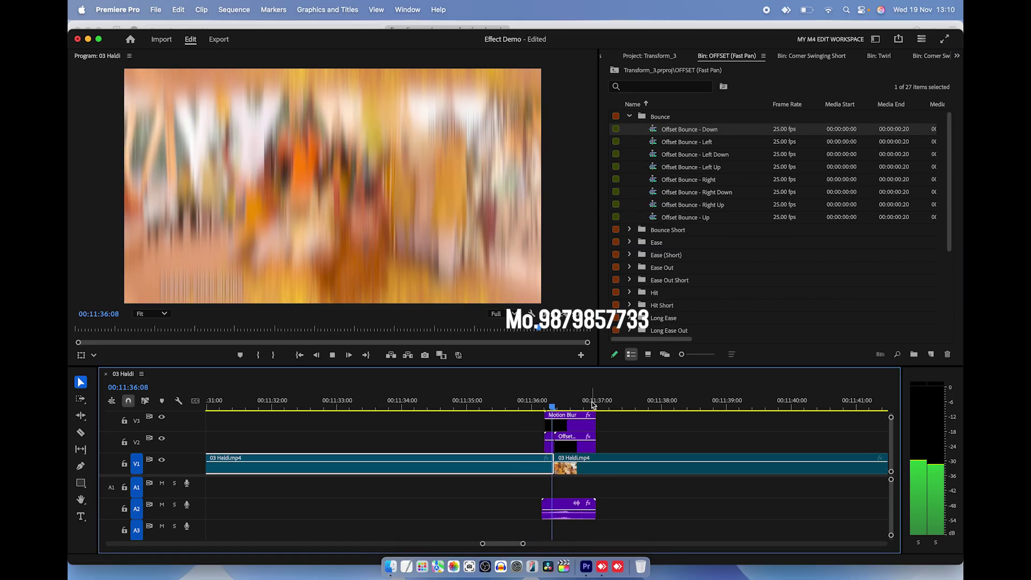
key("space")
key("ctrl+z")
key("Up")
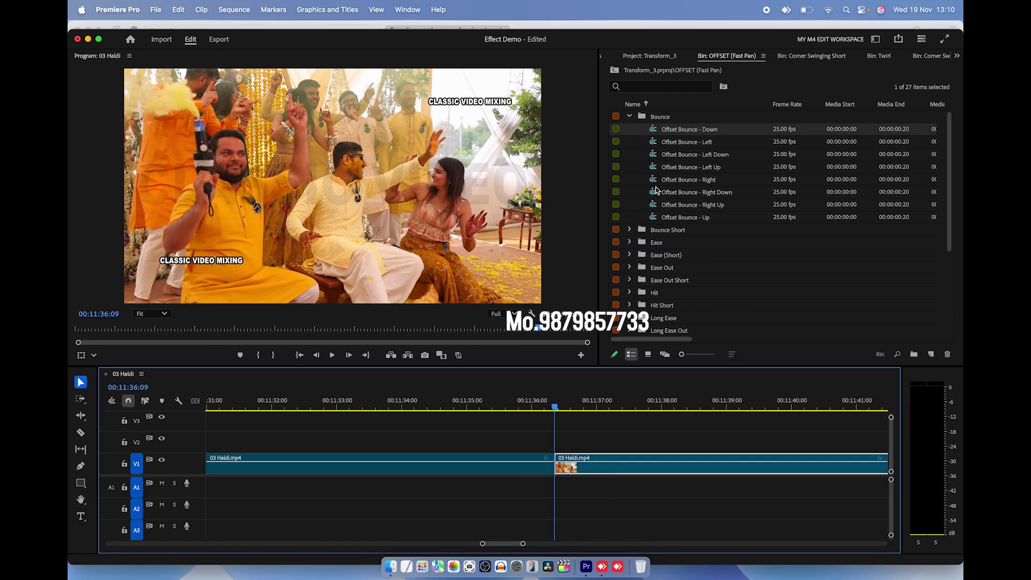
- Place and preview Offset Bounce - Left and Offset Bounce - Left Down at successive cuts
left_click_drag(669, 143, 569, 438)
key("space")
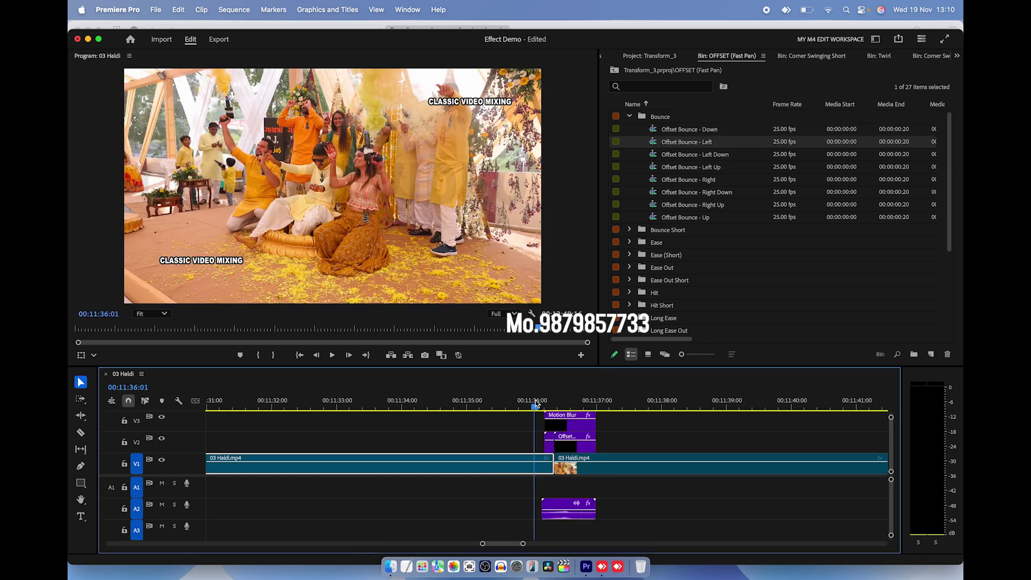
key("minus")
key("minus")
key("space")
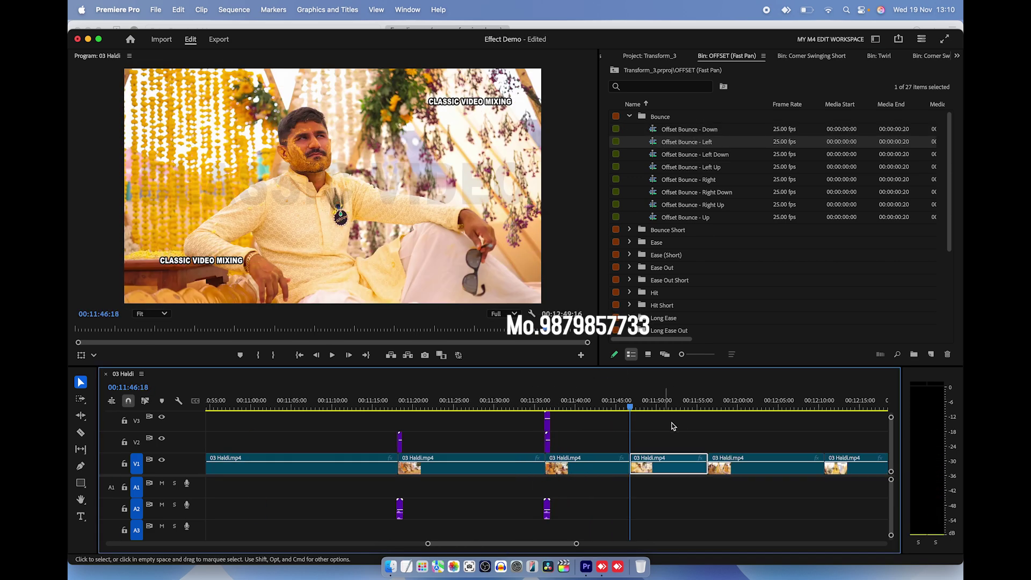
key("equal")
mouse_move(675, 156)
left_mouse_down()
mouse_move(584, 422)
mouse_move(554, 436)
left_mouse_up()
key("space")
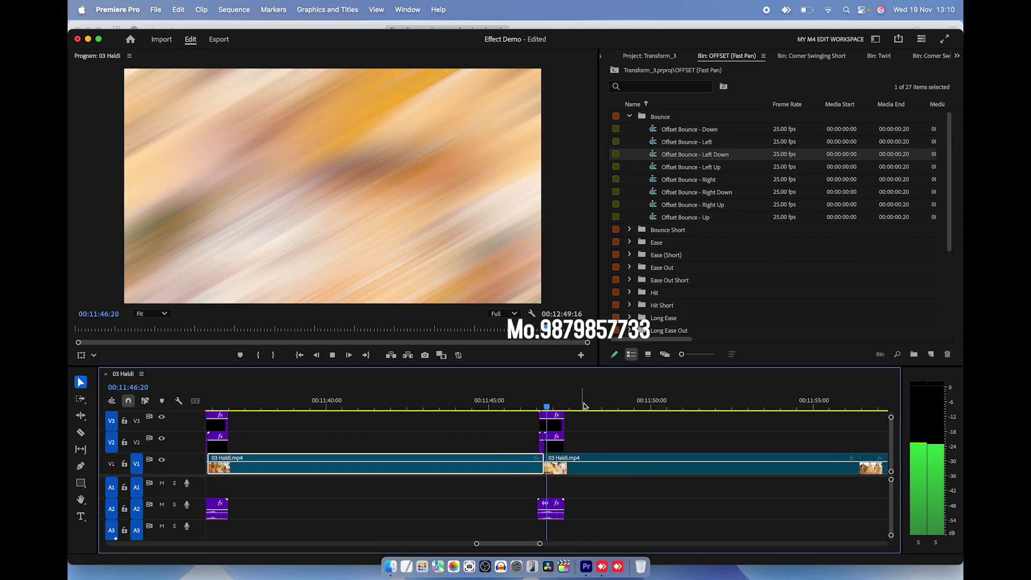
key("minus")
key("minus")
- Place Offset Bounce - Left Up at the 00:11:56:11 cut and preview it
left_click(621, 407)
key("equal")
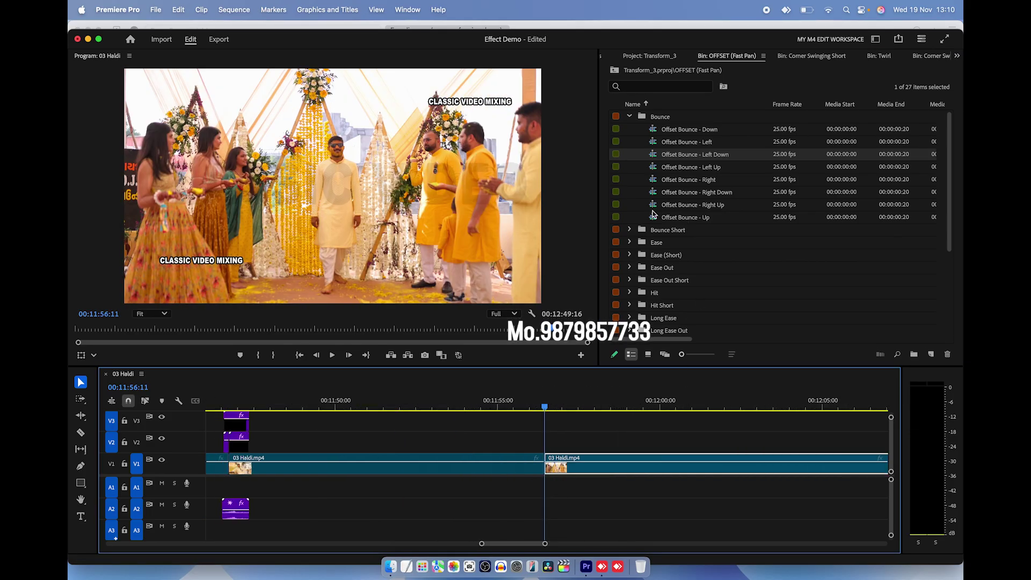
left_click_drag(670, 169, 553, 433)
key("space")
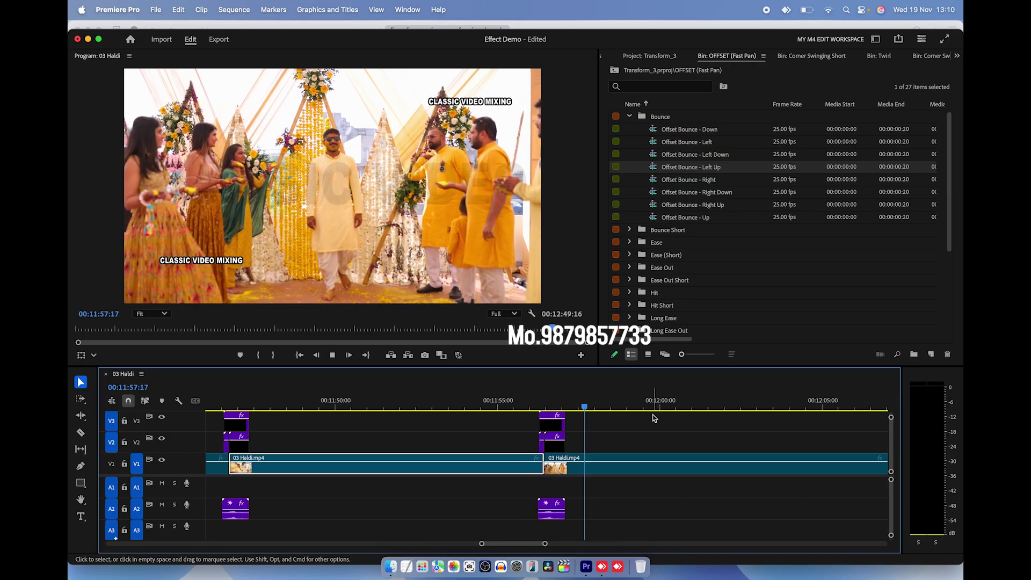
key("minus")
key("space")
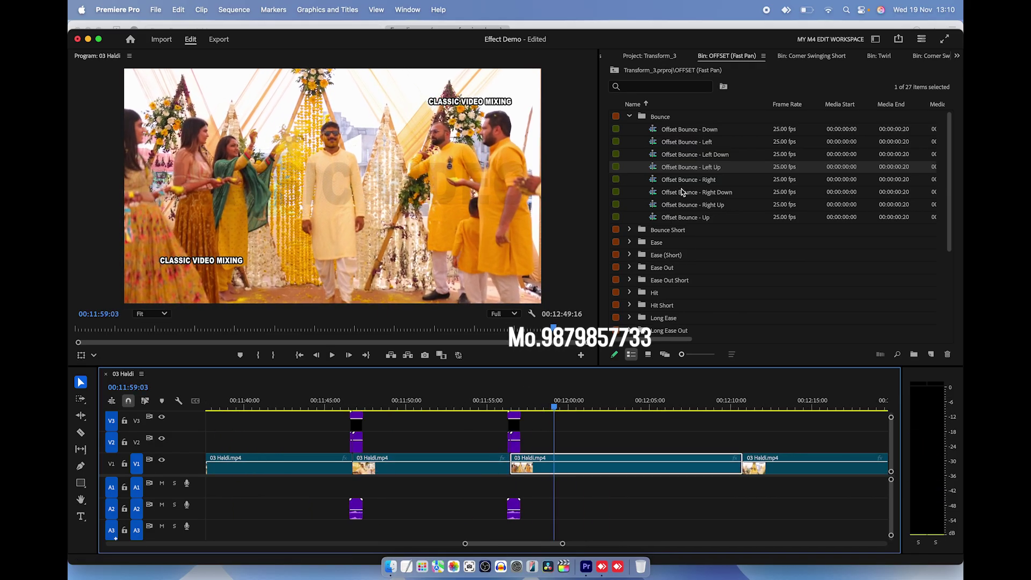
- Place and preview Offset Bounce - Right and Offset Bounce - Right Up at the next cuts
left_click_drag(681, 179, 580, 433)
key("space")
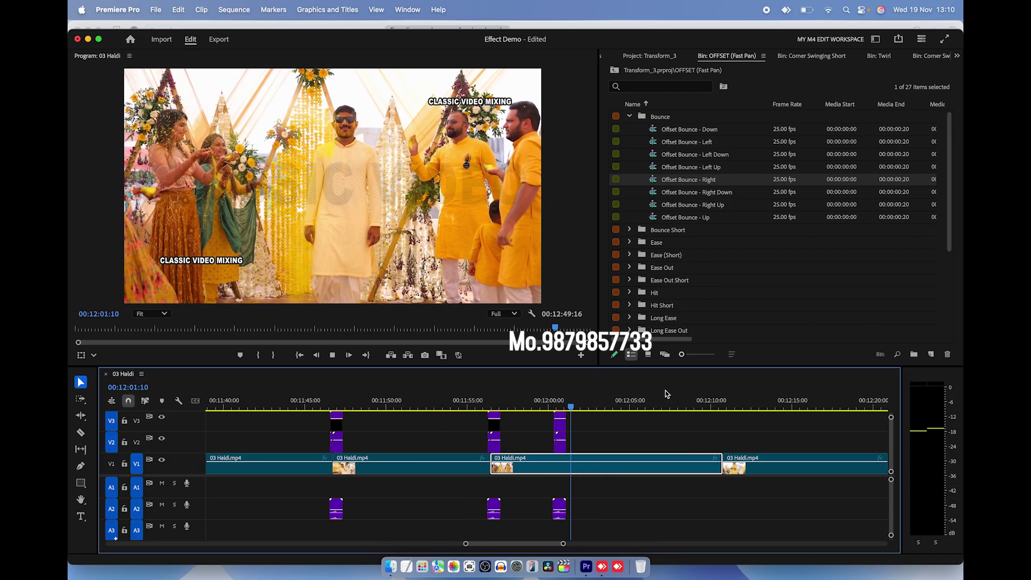
key("space")
key("equal")
left_click_drag(693, 205, 607, 438)
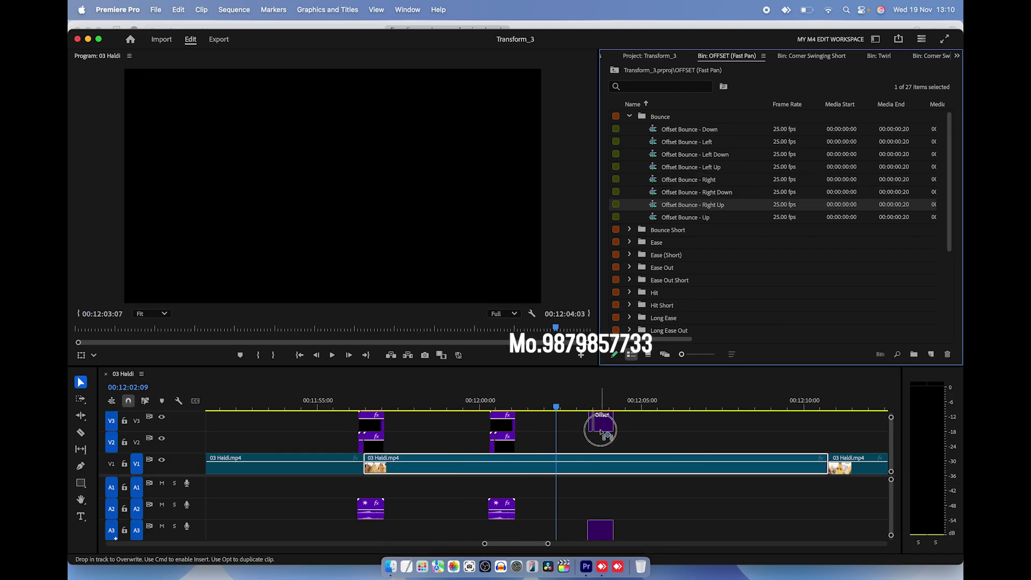
key("space")
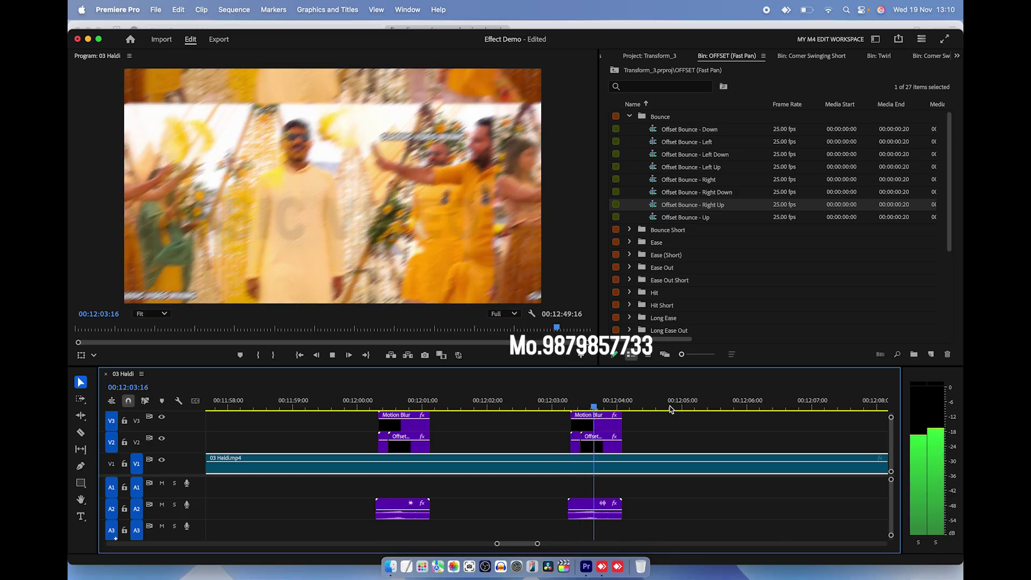
key("equal")
key("space")
- Add Offset Bounce Short - Down near 12:05:20 and another Bounce Short preset near 12:06:10
left_click(631, 231)
mouse_move(693, 242)
left_mouse_down()
mouse_move(623, 437)
mouse_move(607, 440)
left_mouse_up()
key("space")
key("space")
left_click_drag(679, 274, 663, 433)
- Add Offset Ease - Left near 12:07:06 and Offset Ease - Right Up at 12:09:04, previewing each
key("space")
key("space")
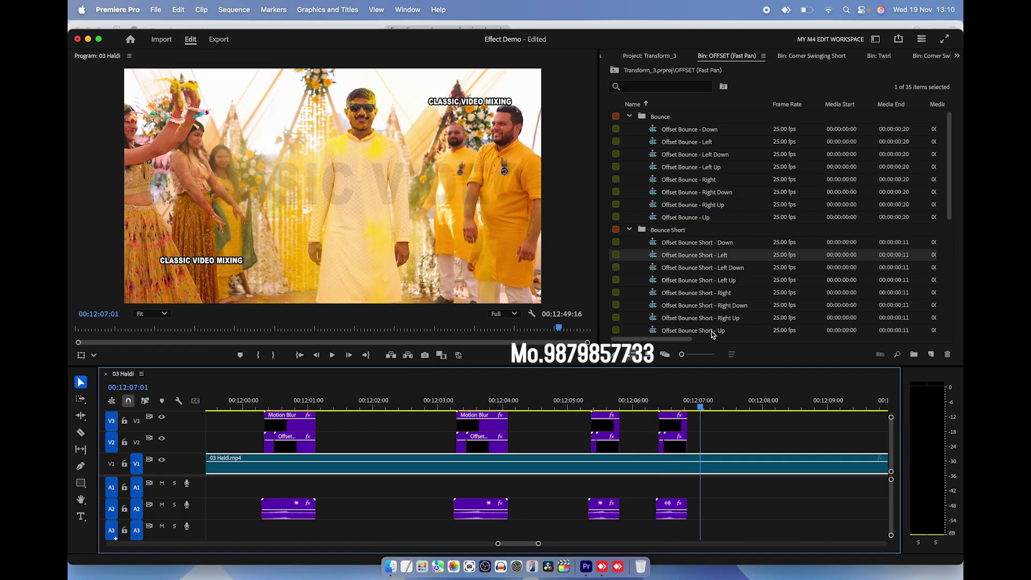
scroll(713, 334, "down", 5)
left_click(630, 141)
left_click_drag(683, 168, 745, 419)
key("space")
key("=")
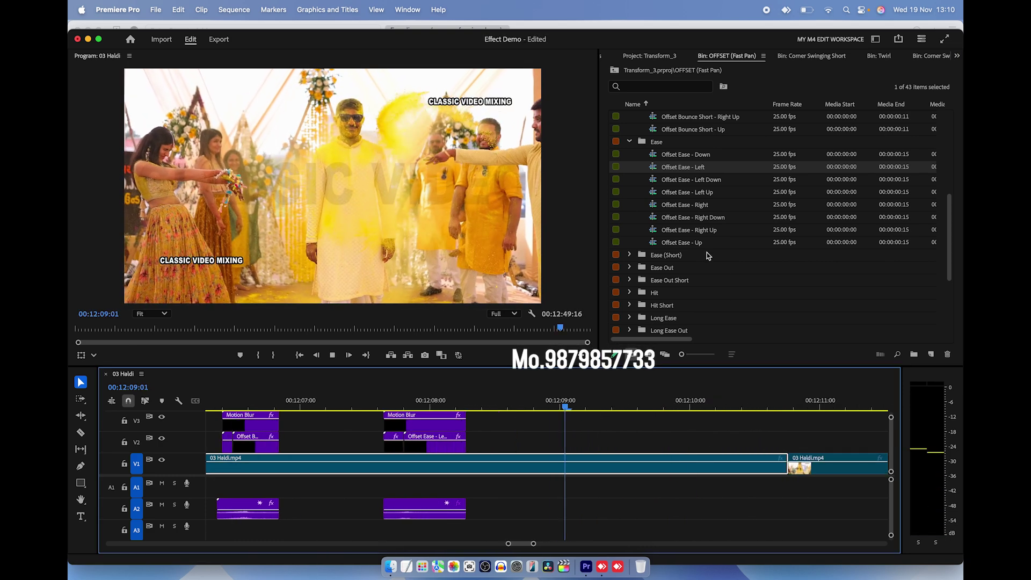
left_click_drag(693, 230, 618, 442)
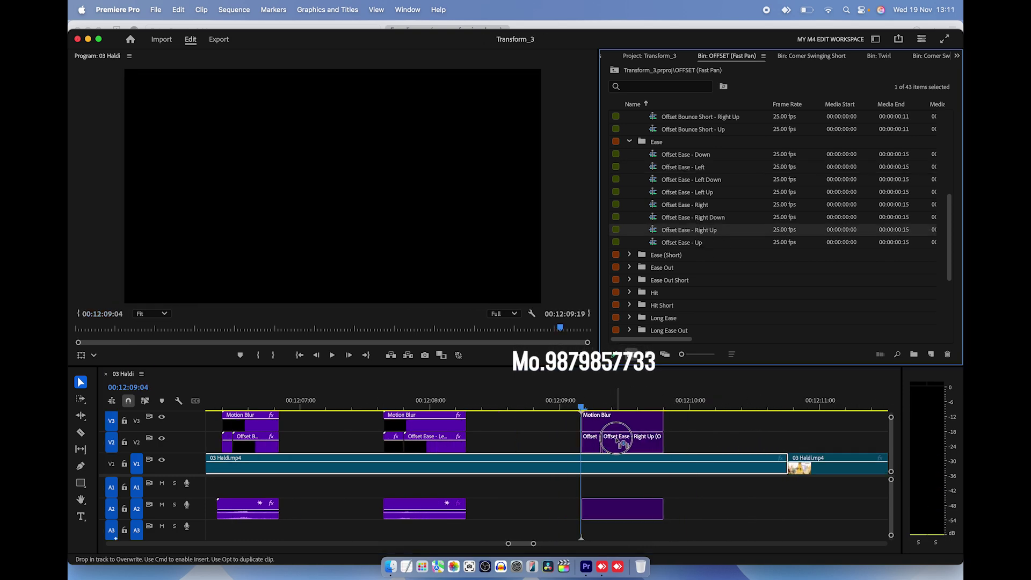
key("space")
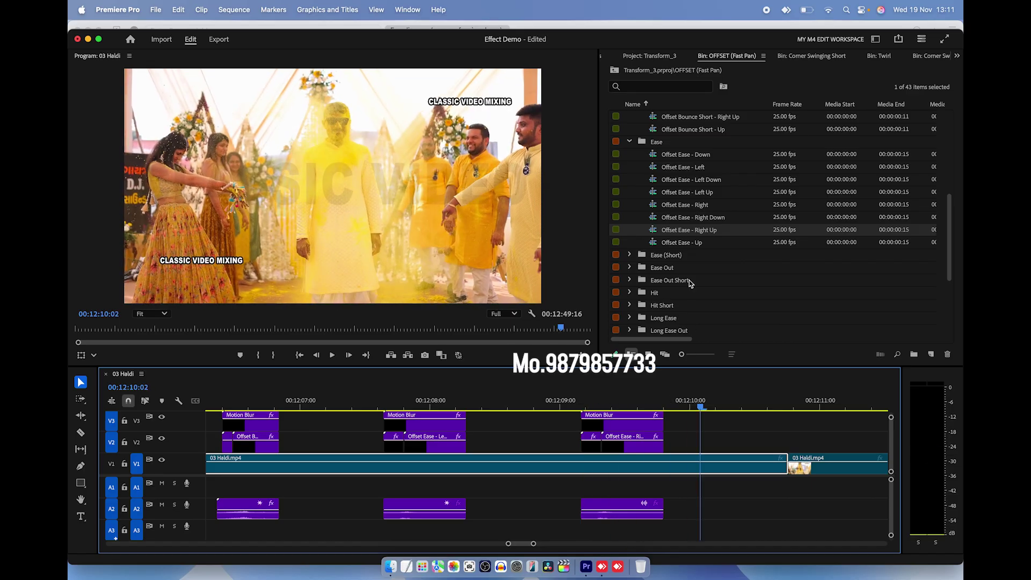
scroll(669, 285, "down", 5)
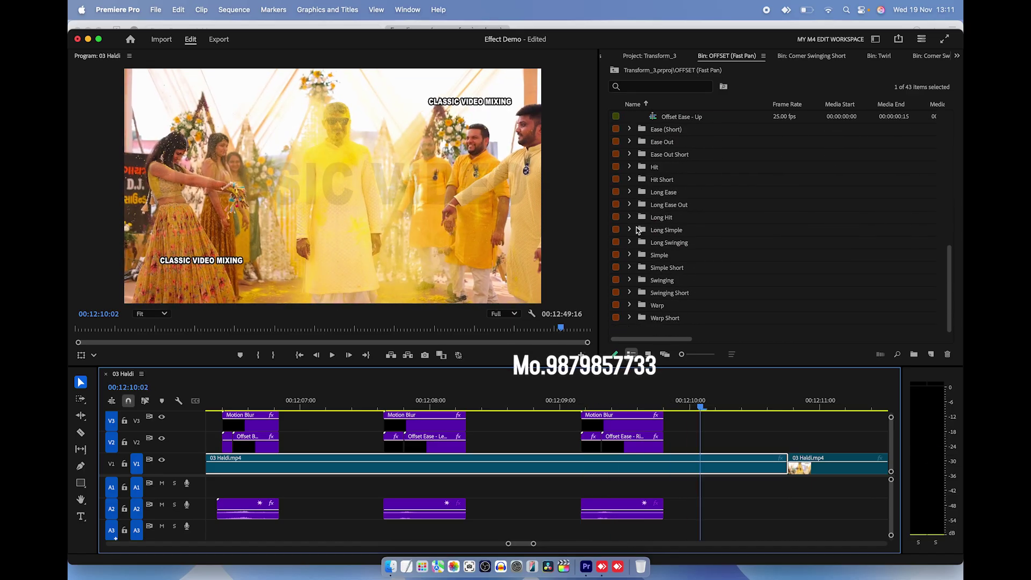
- Place and preview Offset Long Ease Out - Down near 12:11:00 and Offset Long Ease Out - Left Up
left_click(630, 204)
left_click_drag(679, 218, 814, 443)
key("space")
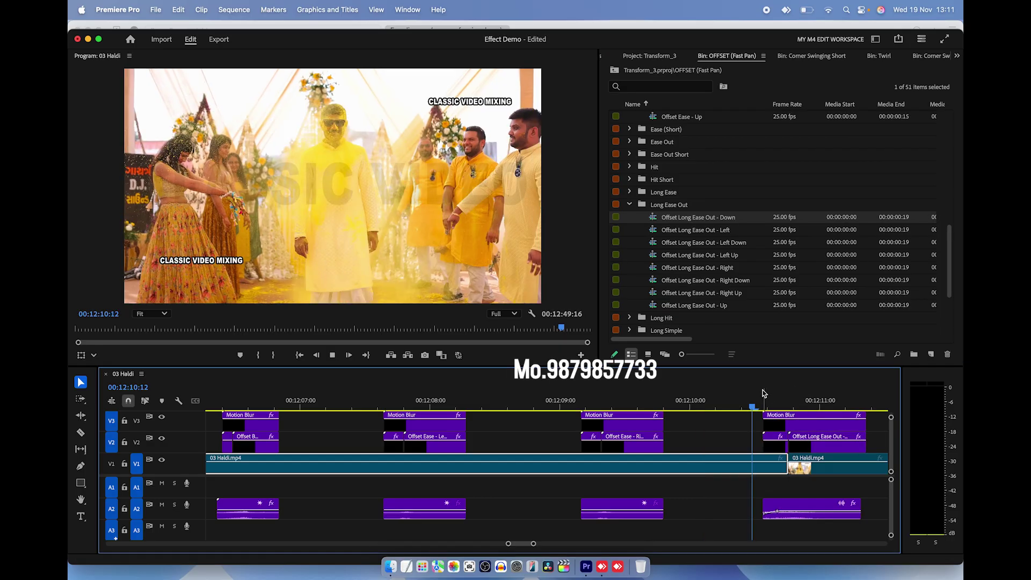
key("minus")
key("space")
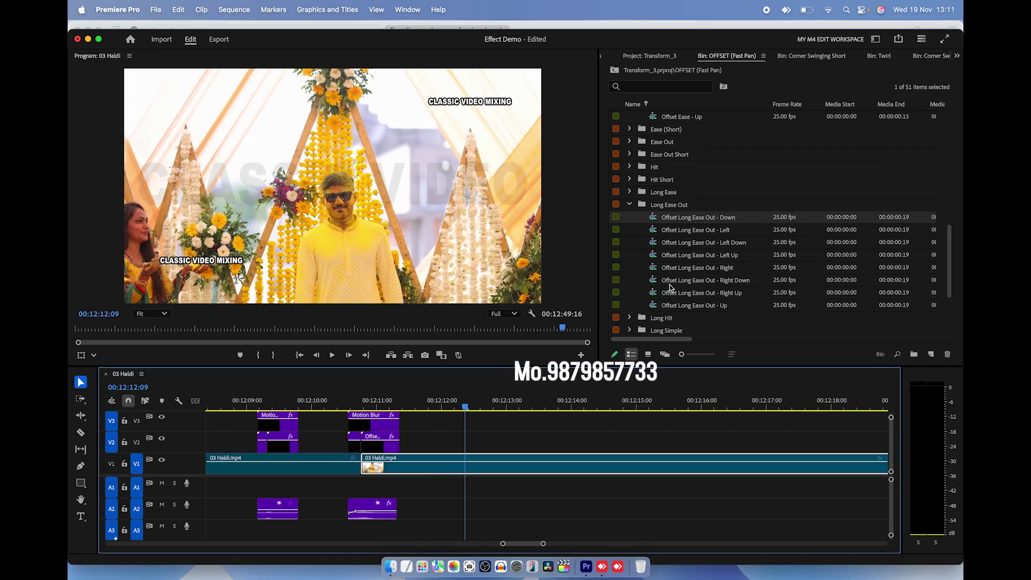
left_click_drag(685, 263, 564, 431)
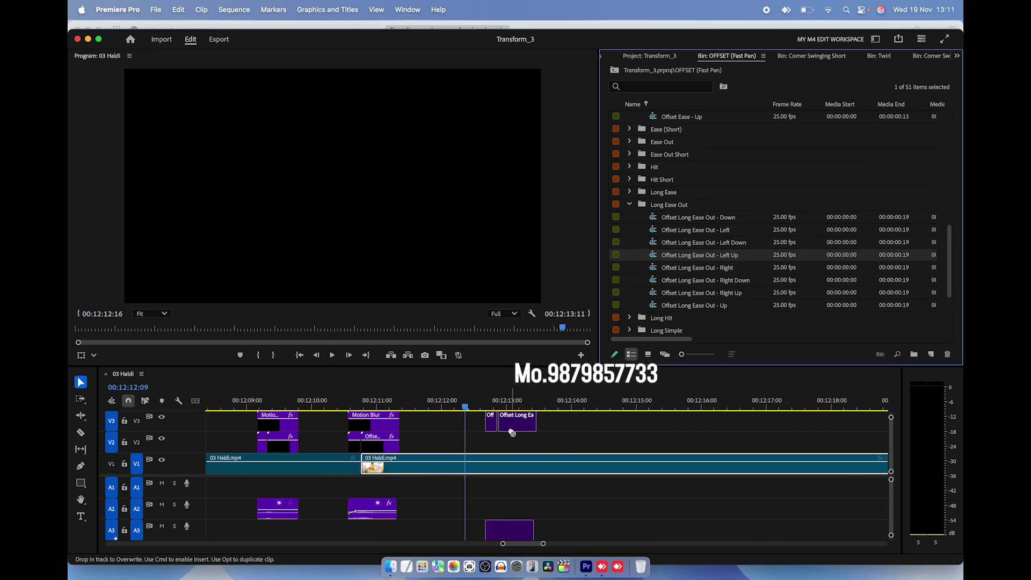
key("space")
key("space")
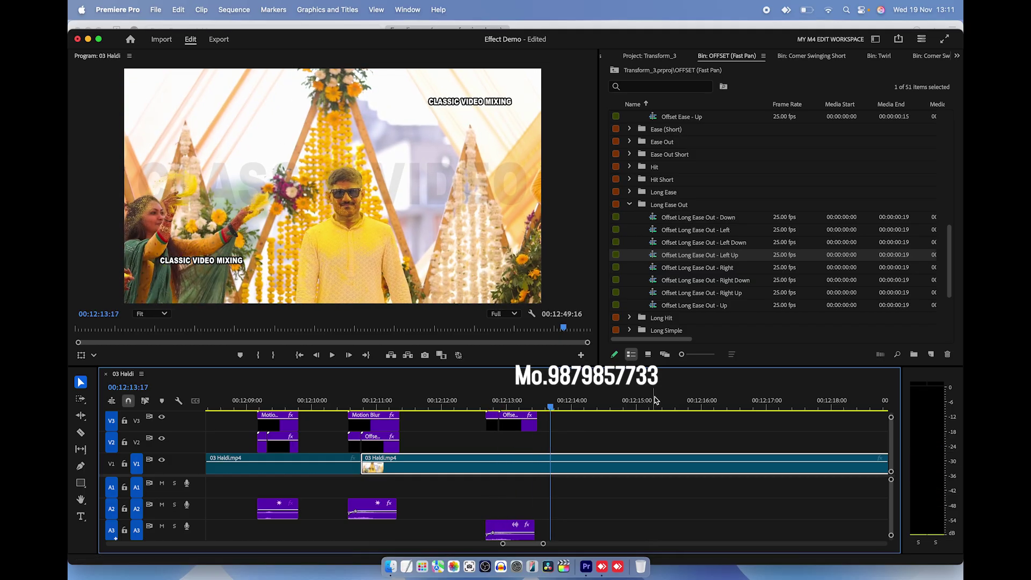
- Place Offset Long Simple - Left Down at the 00:12:23:23 cut
left_click(629, 331)
scroll(656, 326, "down", 3)
scroll(656, 326, "down", 3)
scroll(573, 404, "down", 2)
scroll(573, 404, "down", 2)
right_click(573, 403)
key("Escape")
key("Down")
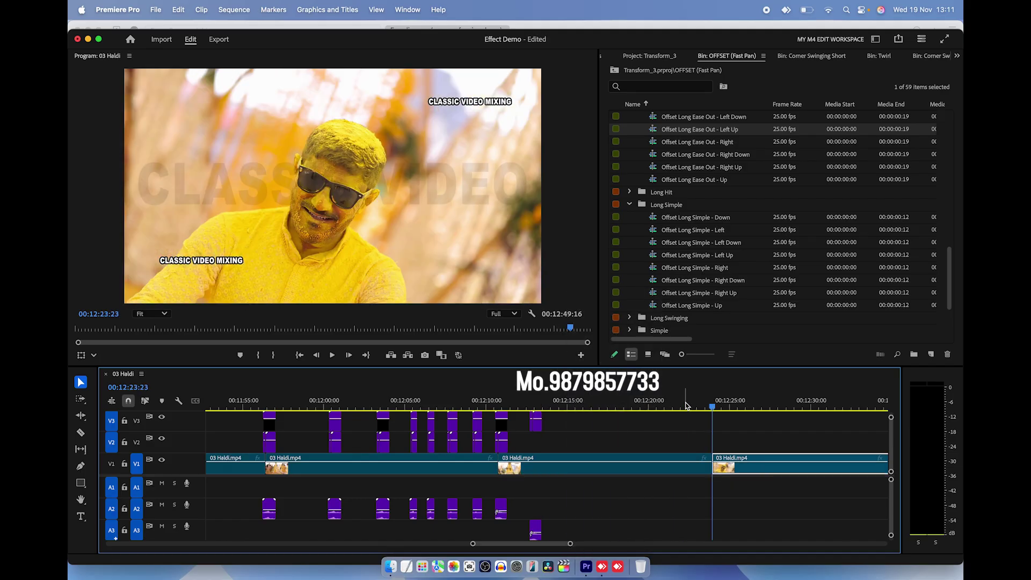
left_click_drag(685, 245, 717, 438)
- Preview the Offset Long Simple - Left Down transition
key("equal")
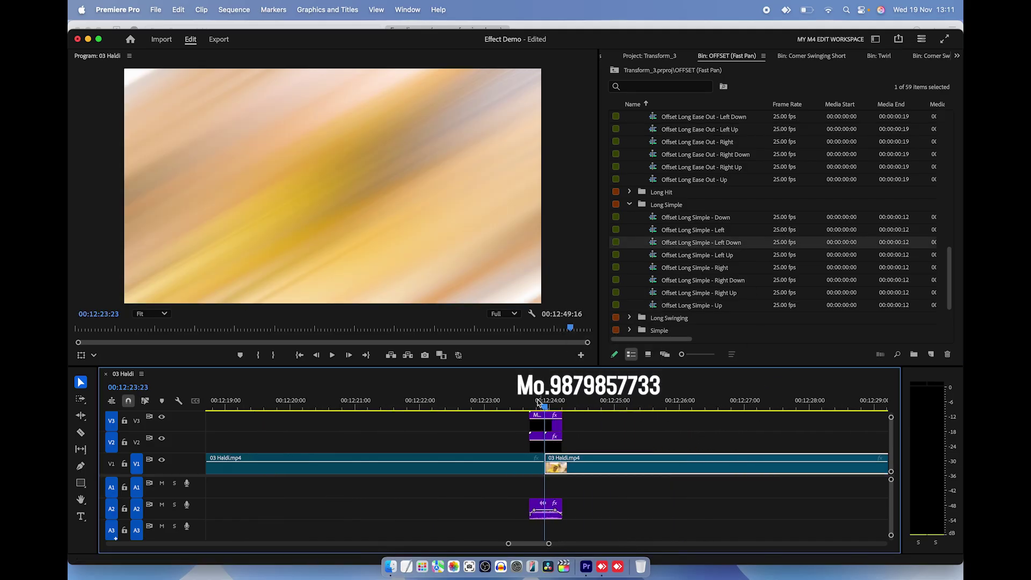
key("minus")
key("space")
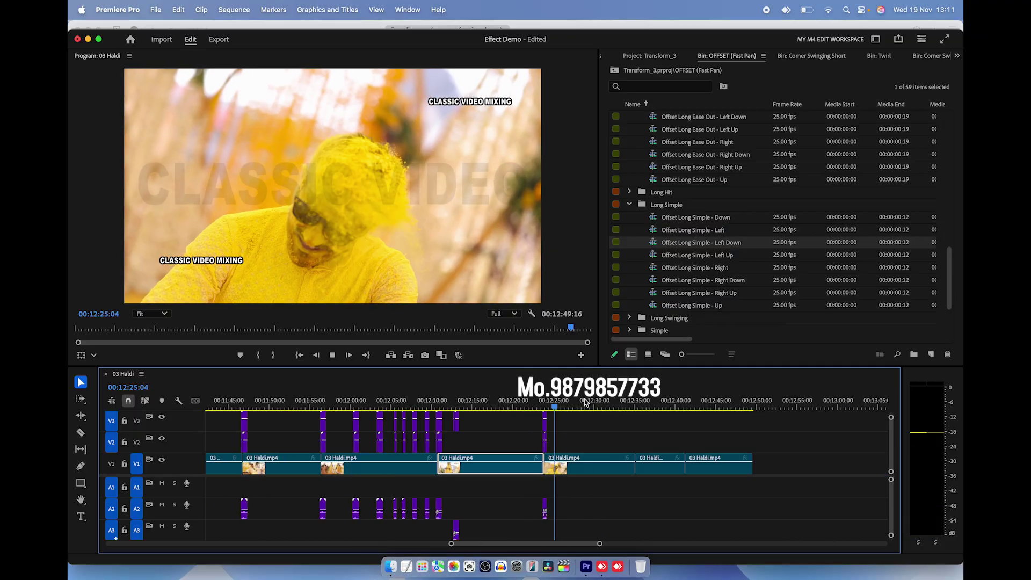
key("space")
key("equal")
- Preview Offset Warp - Down at the playhead, then undo the trial preset
scroll(671, 293, "down", 3)
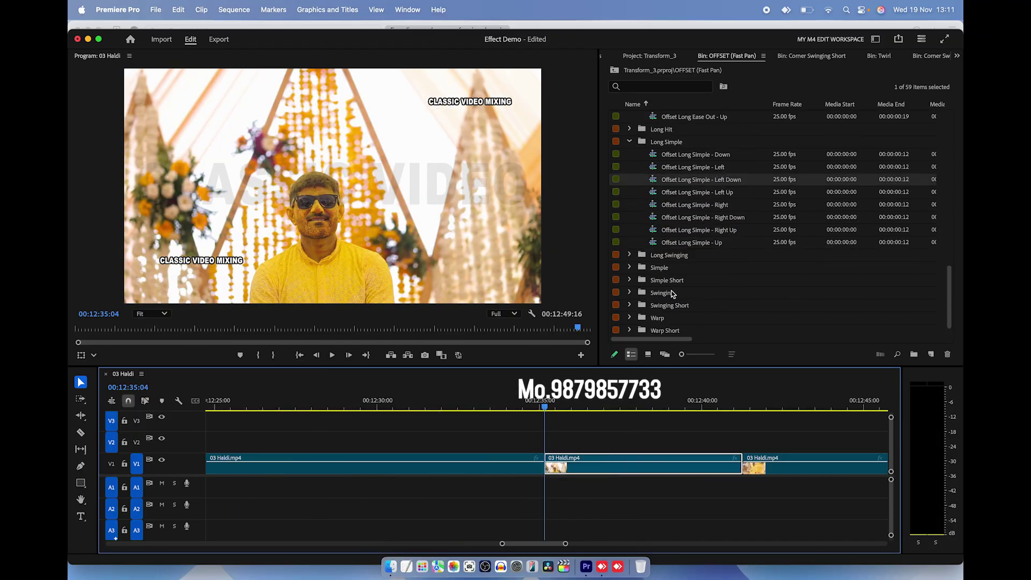
scroll(672, 292, "down", 1)
left_click(630, 305)
left_click_drag(685, 318, 535, 410)
key("space")
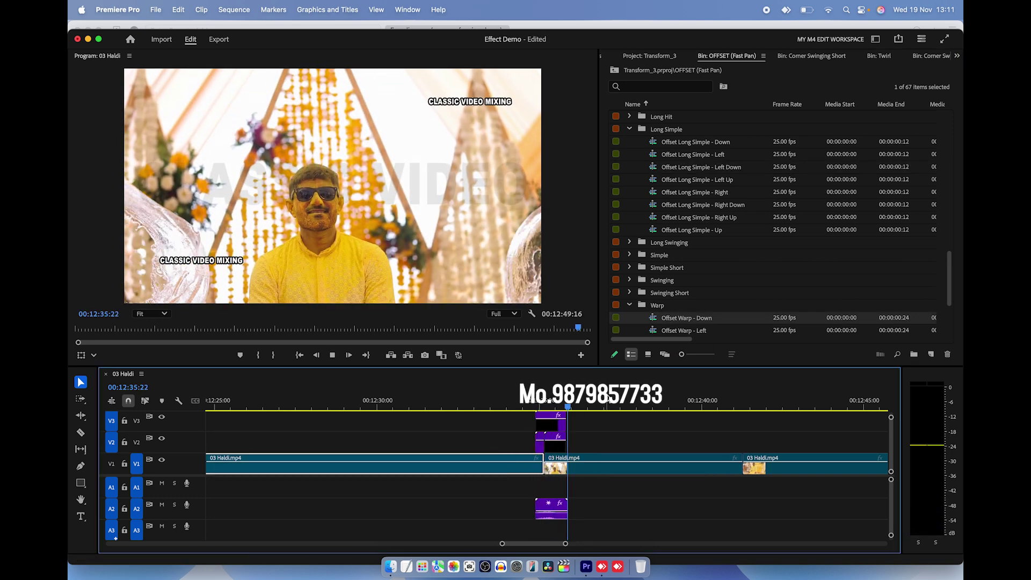
key("cmd+z")
- Try an Offset Warp preset at the 12:35 cut, undo it, and leave the OFFSET presets
left_click_drag(678, 318, 553, 427)
key("space")
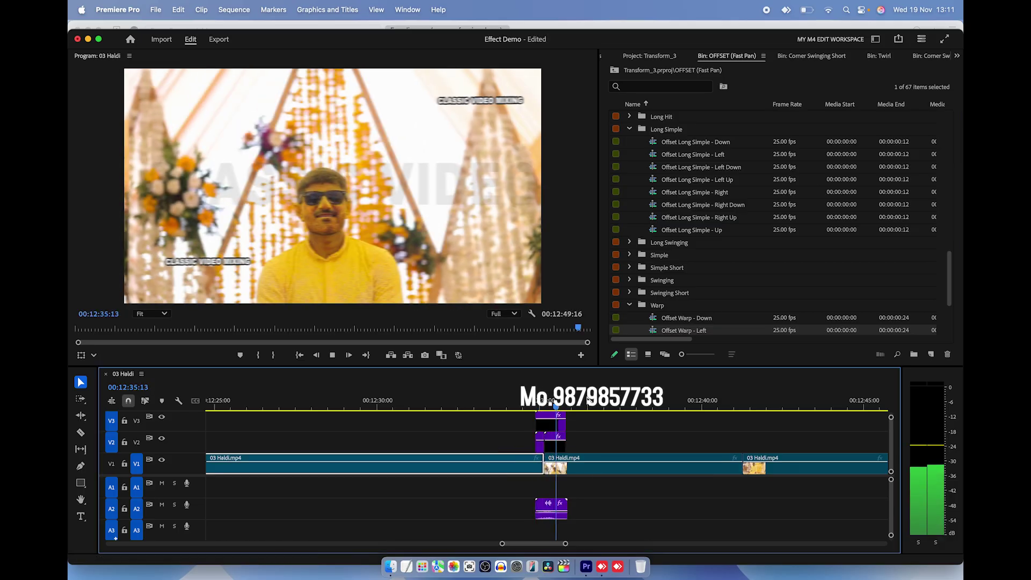
key("space")
key("super+z")
scroll(649, 299, "down", 5)
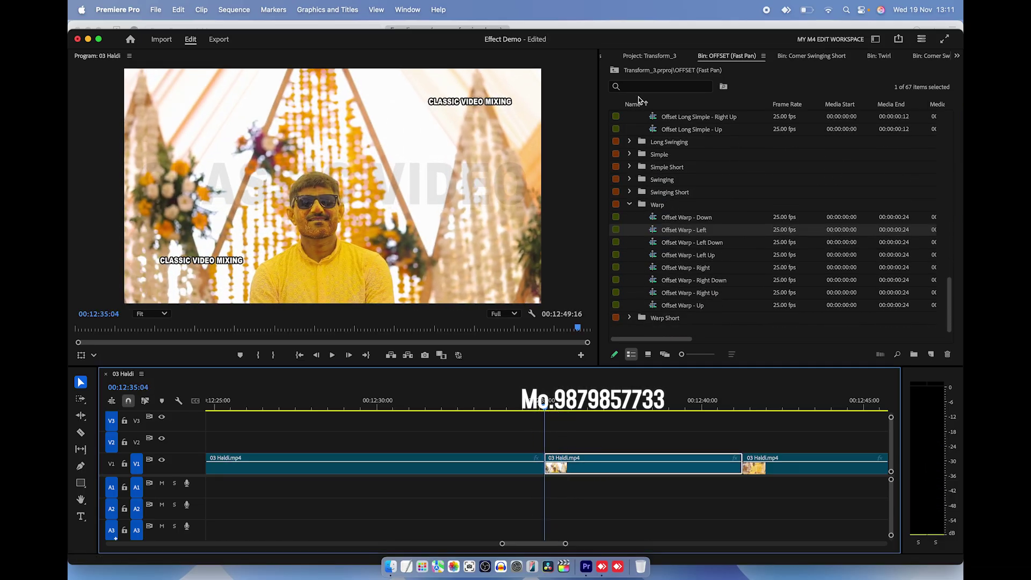
left_click(617, 70)
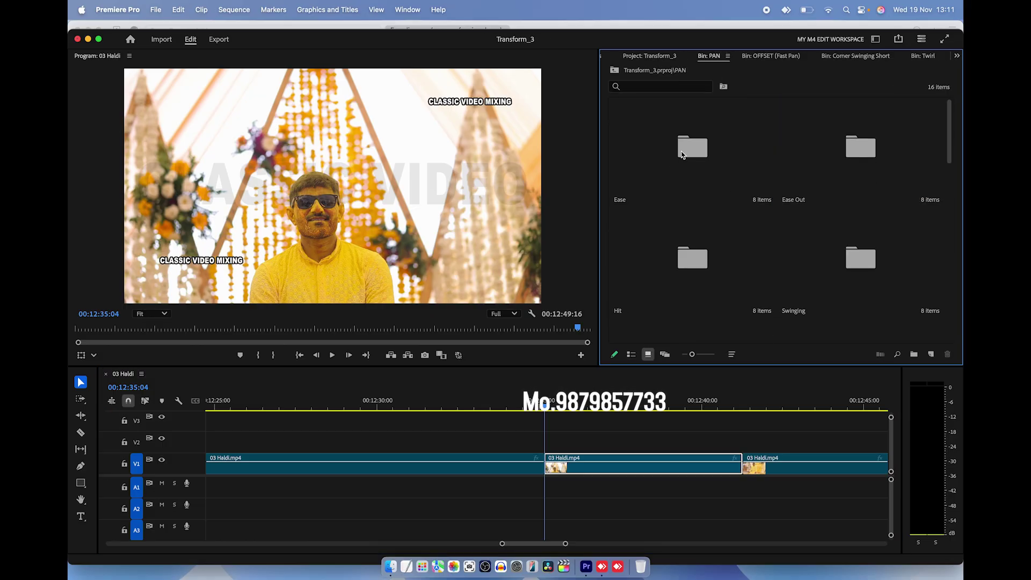
- Place Pan Ease - Down from the PAN Ease folder at the 12:35 cut and preview it
double_click(682, 155)
mouse_move(642, 143)
left_mouse_down()
mouse_move(595, 362)
mouse_move(548, 437)
left_mouse_up()
key("space")
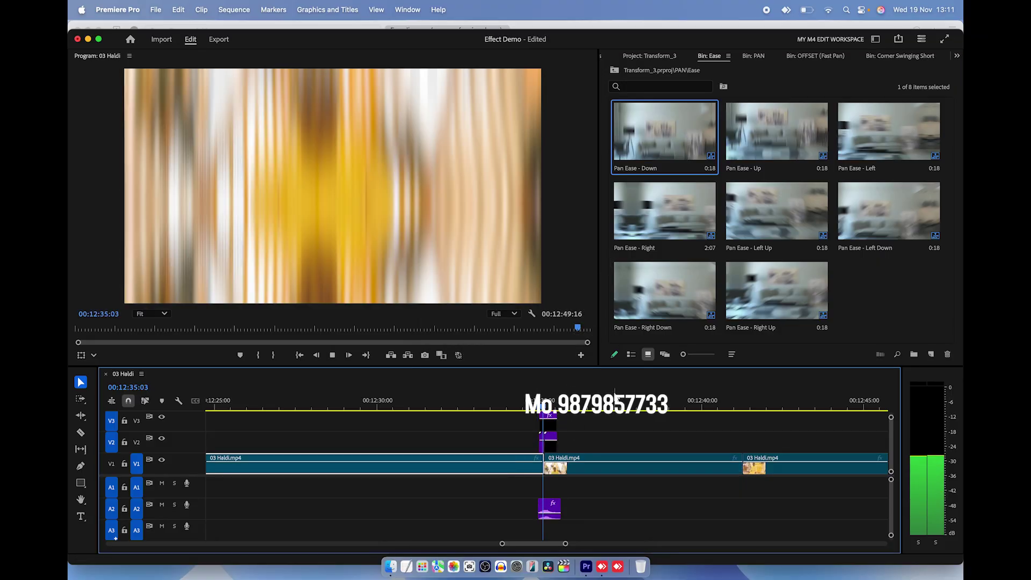
- At the 12:41:07 cut, try Pan Ease - Up and Pan Ease - Right Up, undoing Right Up
key("Down")
key("=")
left_click_drag(777, 132, 562, 440)
key("space")
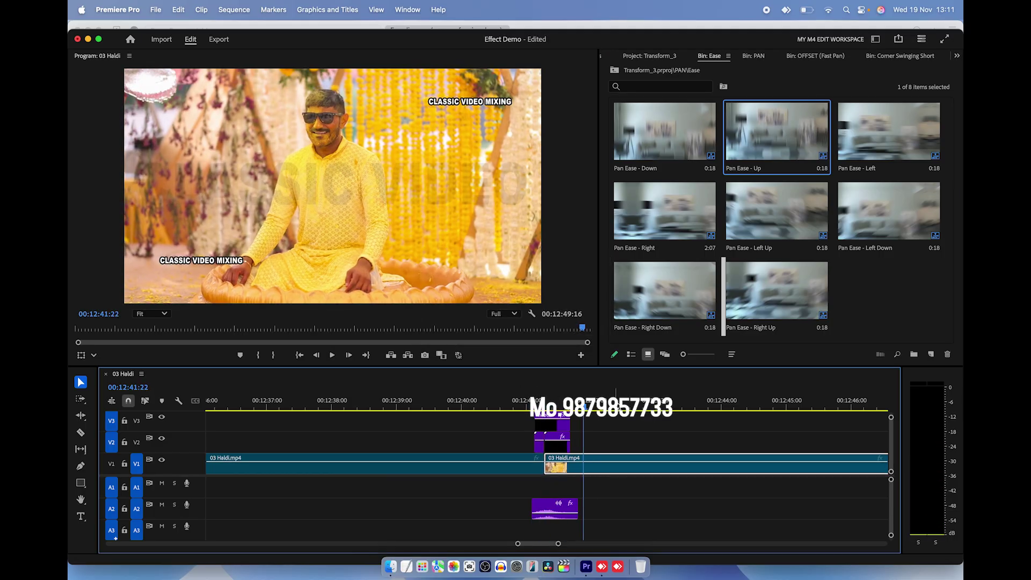
left_click_drag(725, 295, 556, 440)
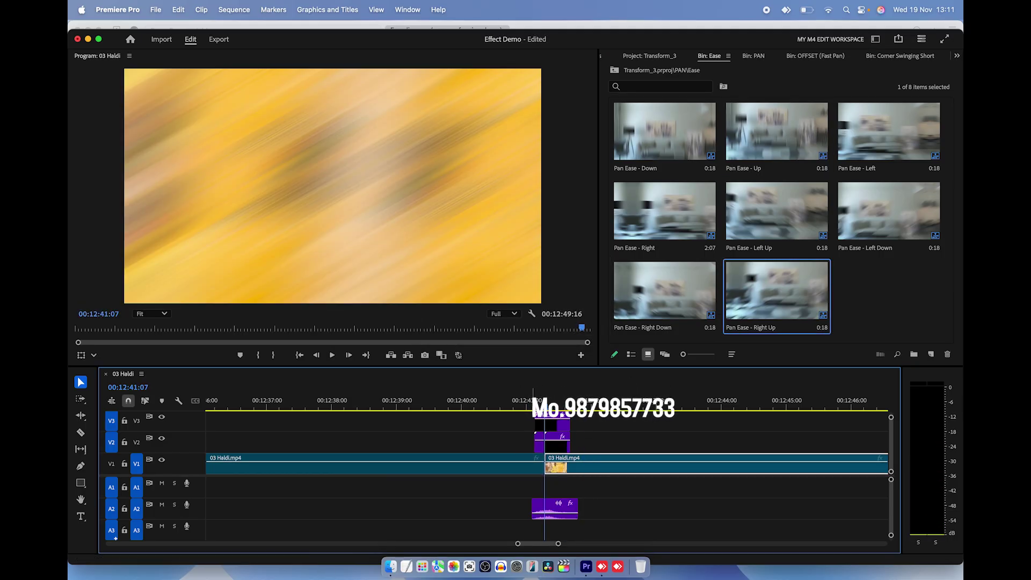
key("super+z")
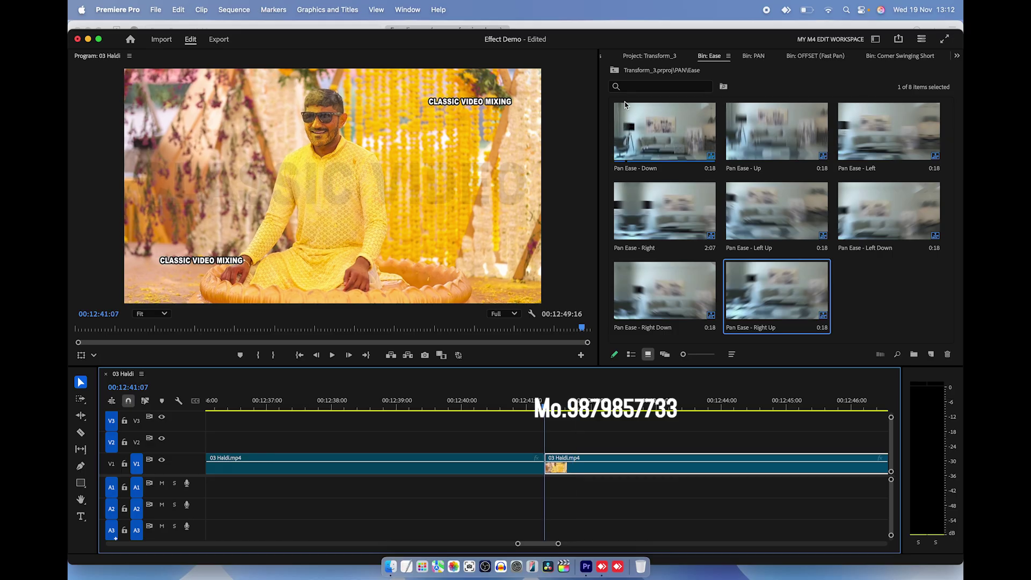
- Preview Pan Hit - Right at the 12:41:07 cut, then undo it
left_click(615, 72)
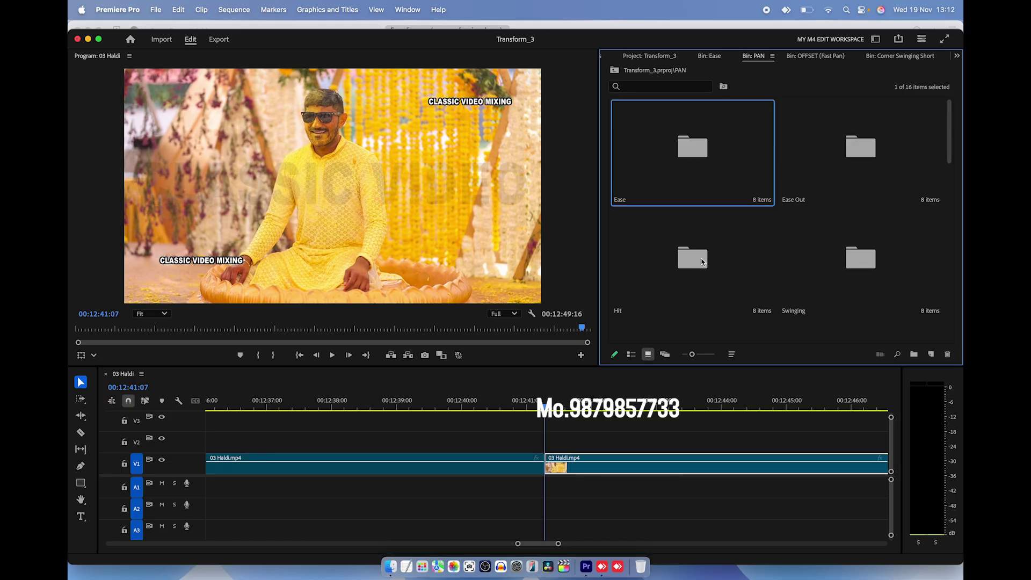
double_click(702, 261)
left_click_drag(641, 224, 556, 436)
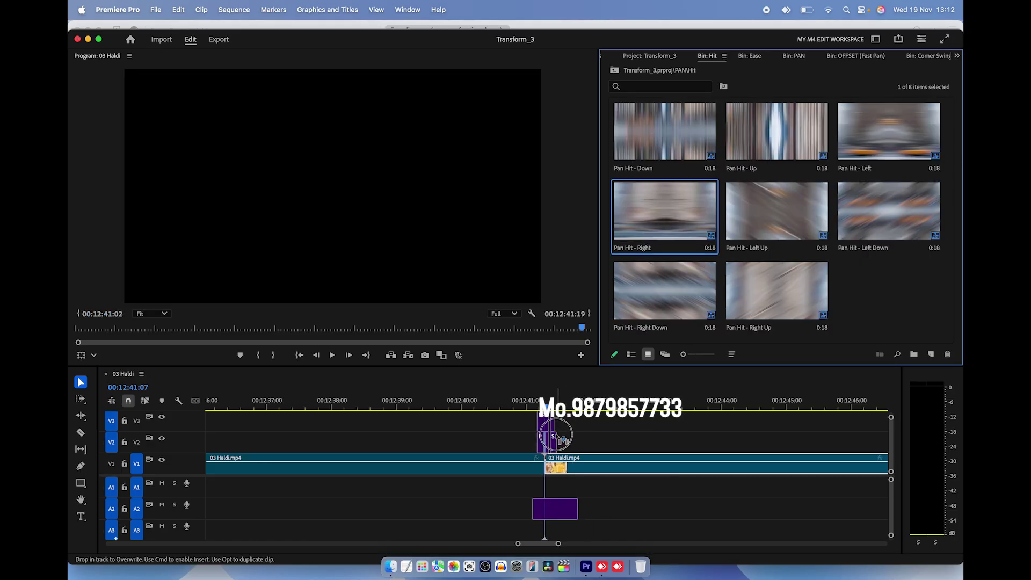
key("space")
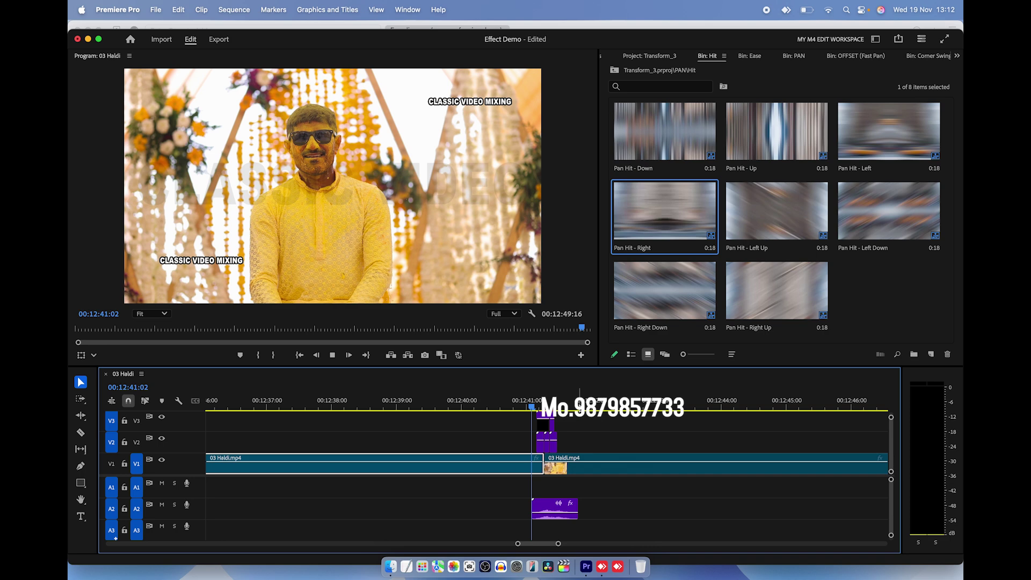
key("super+z")
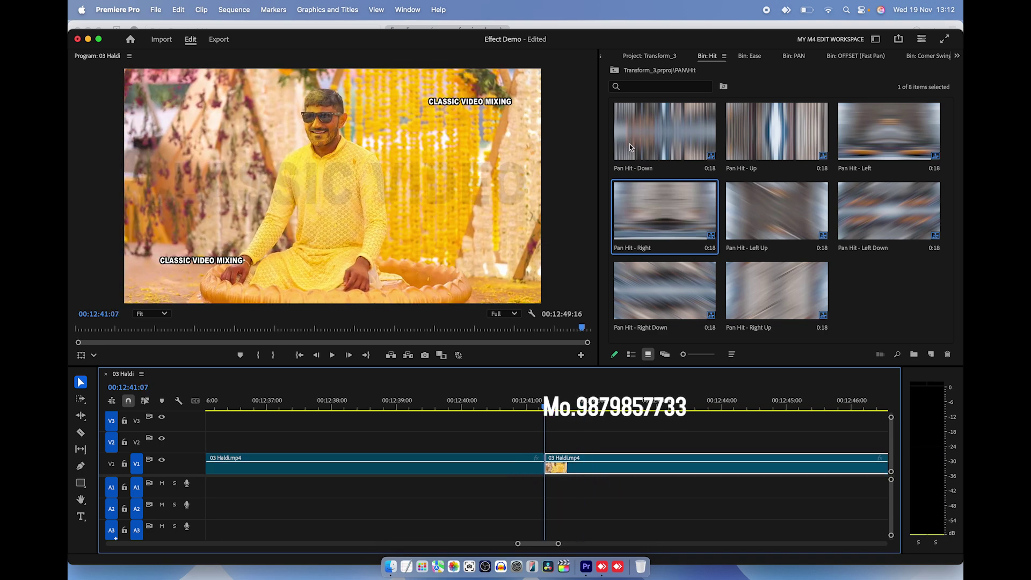
- Look through the Simple PAN folder, then preview Pan Shake - Left Up at the cut and undo it
left_click(615, 71)
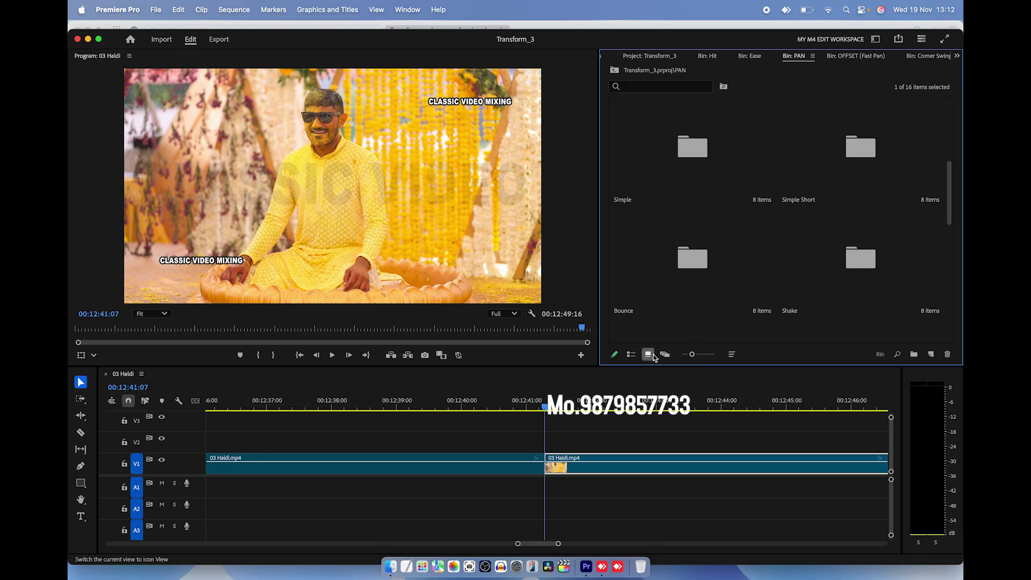
double_click(696, 153)
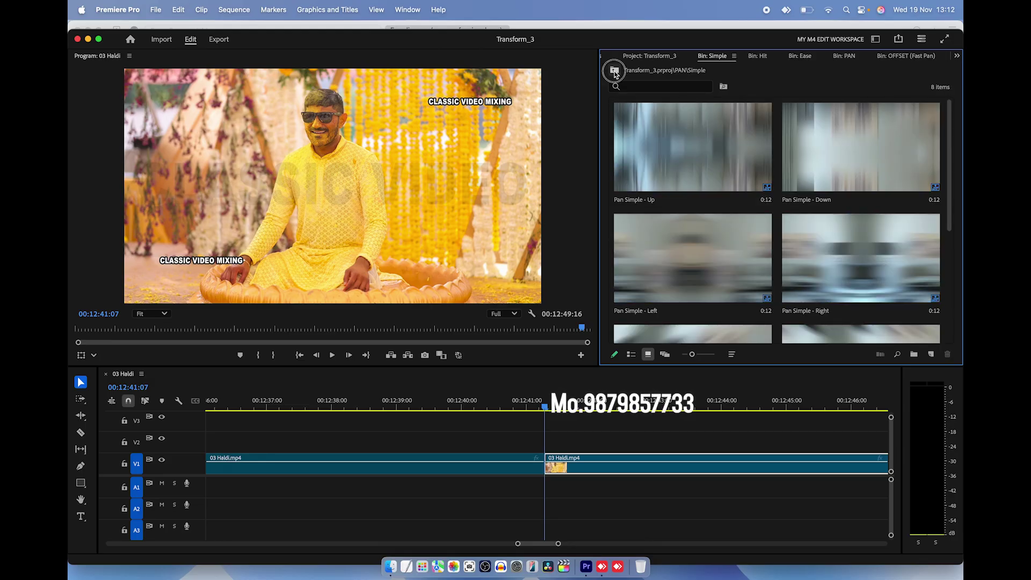
left_click(615, 71)
double_click(854, 252)
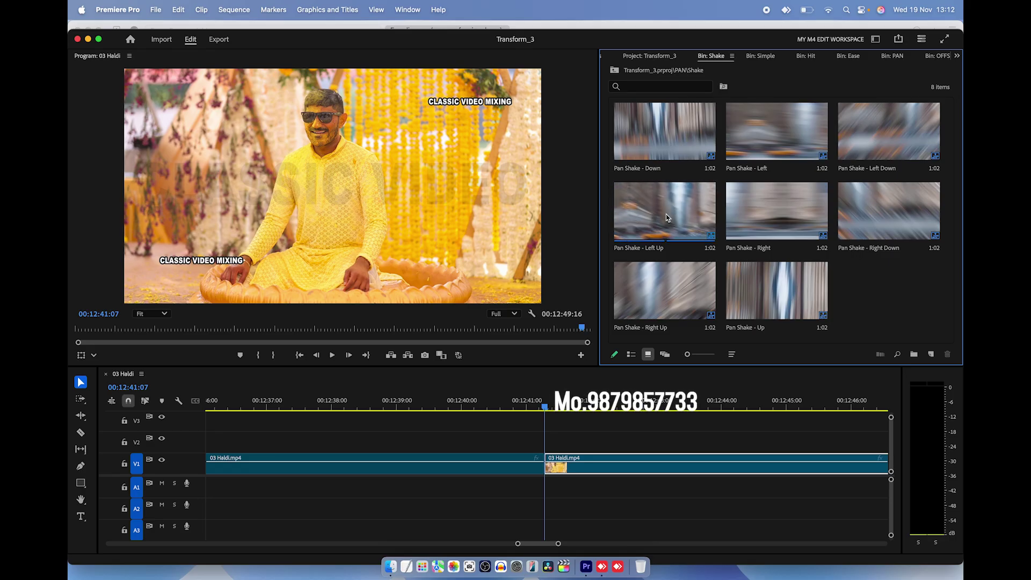
left_click_drag(666, 217, 526, 422)
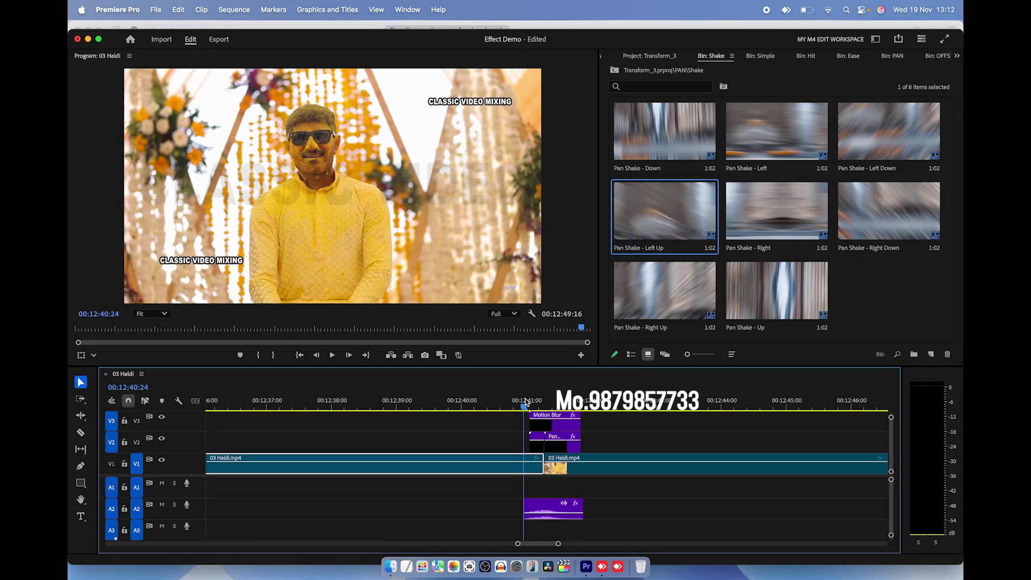
key("space")
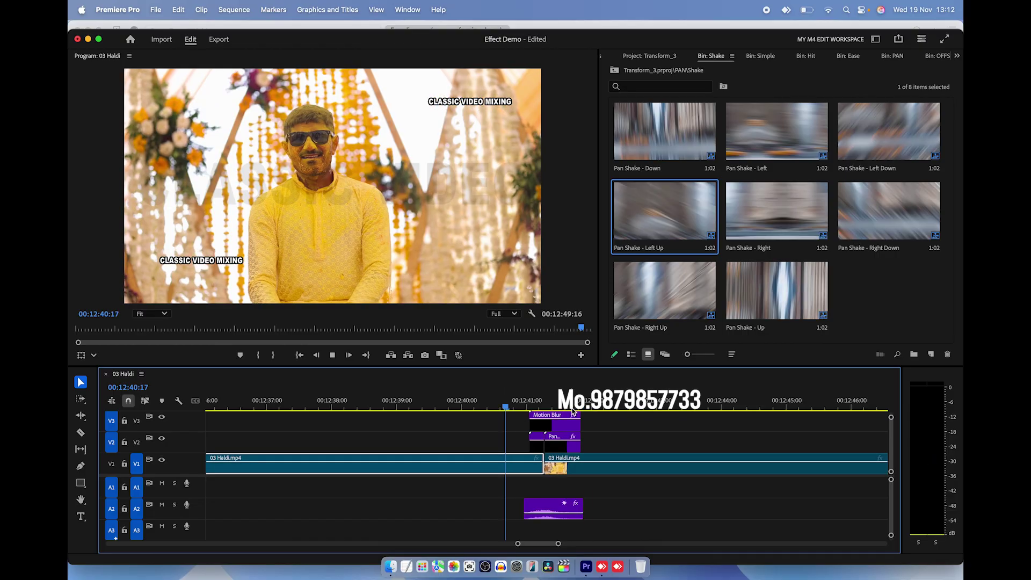
key("space")
key("super+z")
- Try Pan Shake - Up at the cut, undo it, and return to the 12:41:07 cut
mouse_move(752, 314)
left_mouse_down()
mouse_move(547, 433)
mouse_move(582, 412)
left_mouse_up()
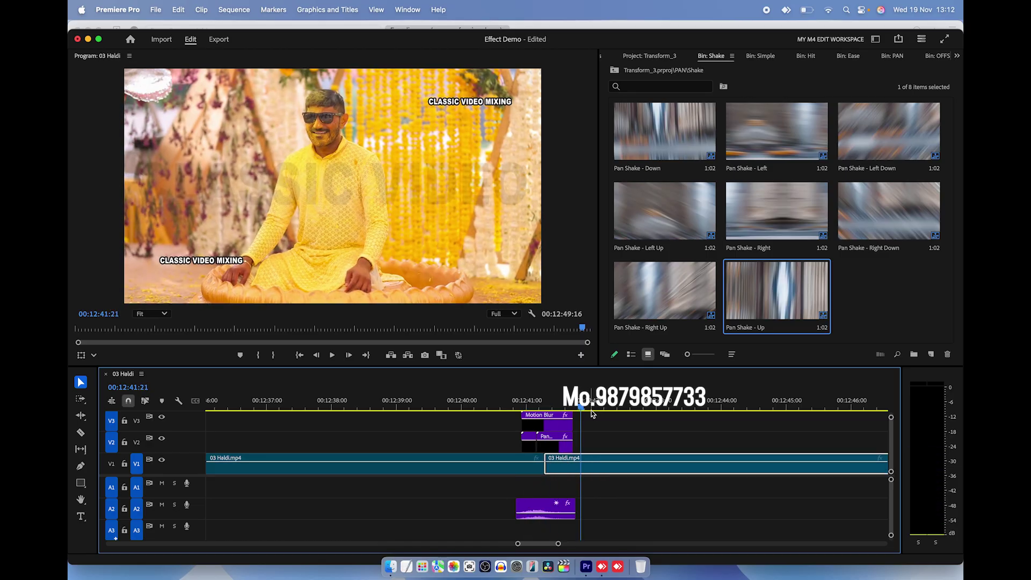
key("super+z")
key("minus")
key("Up")
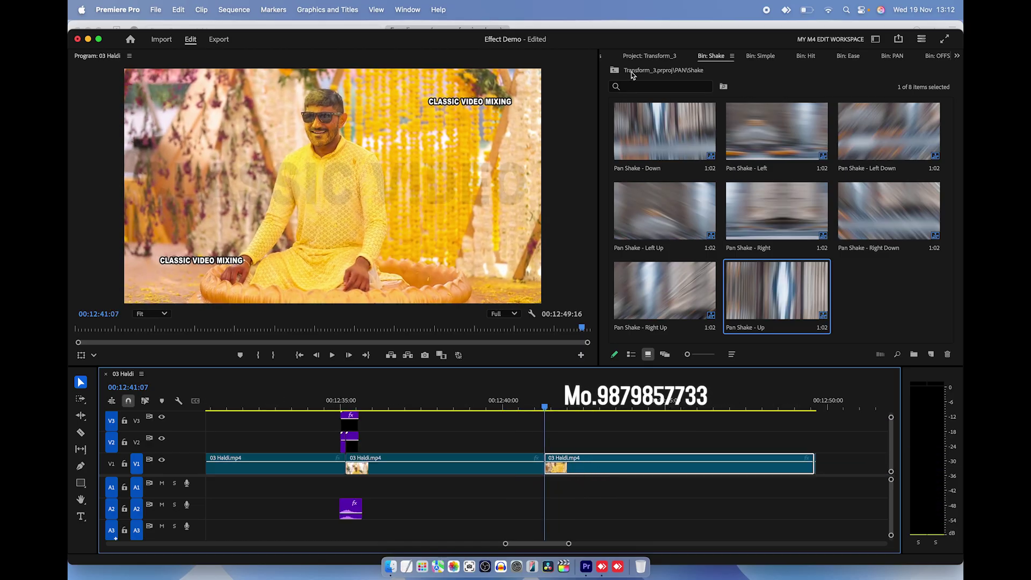
- From STRETCH > In, place Stretch In - Horizontal at 12:41:07 and Stretch In - Vertical near 12:44, previewing each
left_click(618, 72)
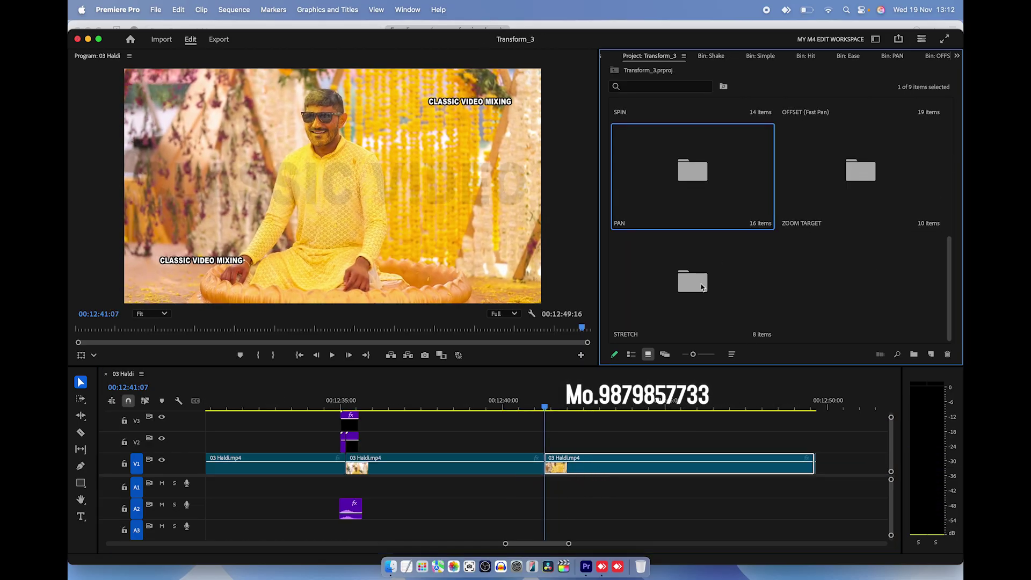
double_click(701, 284)
double_click(695, 164)
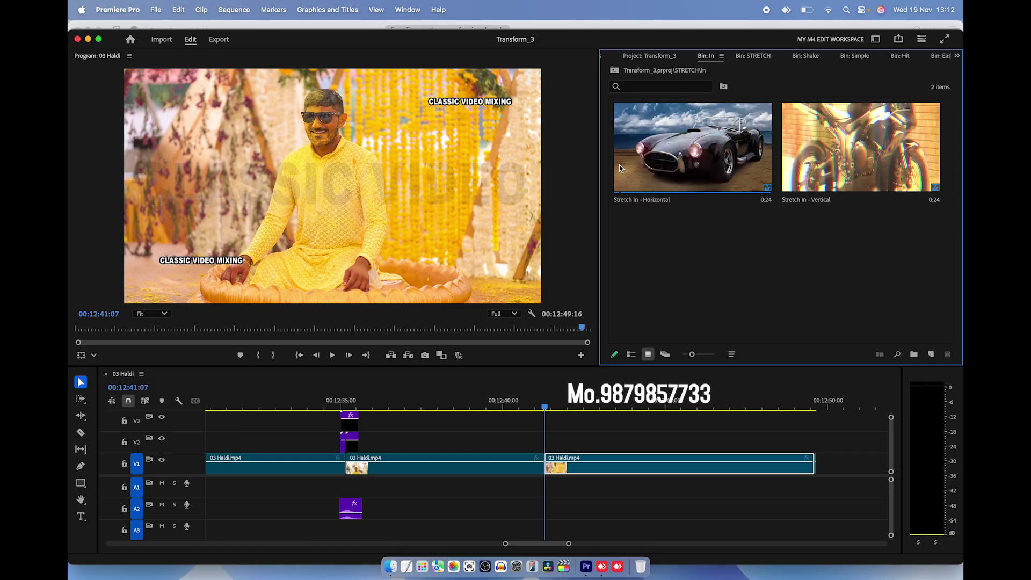
left_click_drag(682, 176, 552, 437)
key("space")
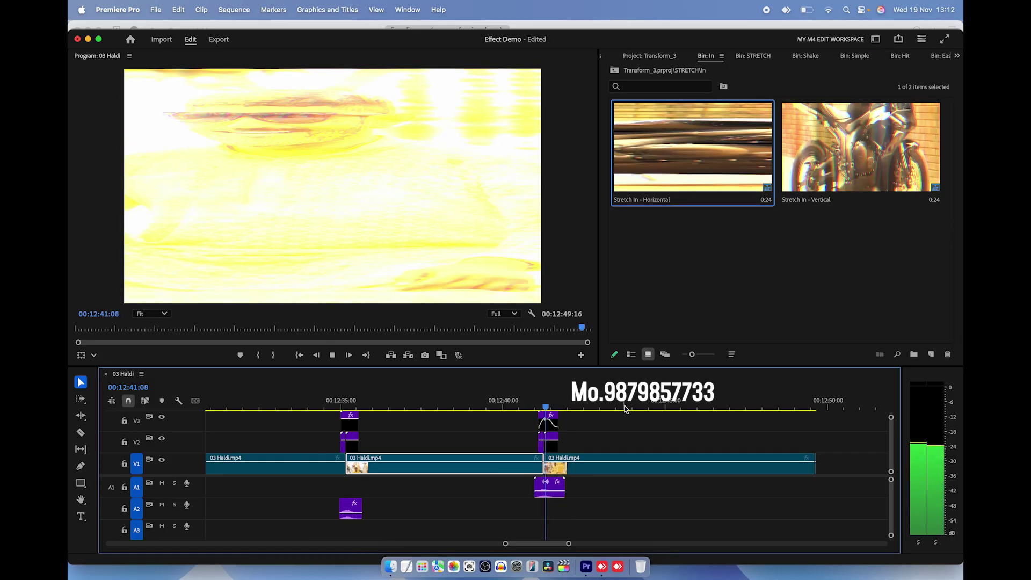
key("space")
left_click_drag(860, 151, 644, 444)
key("space")
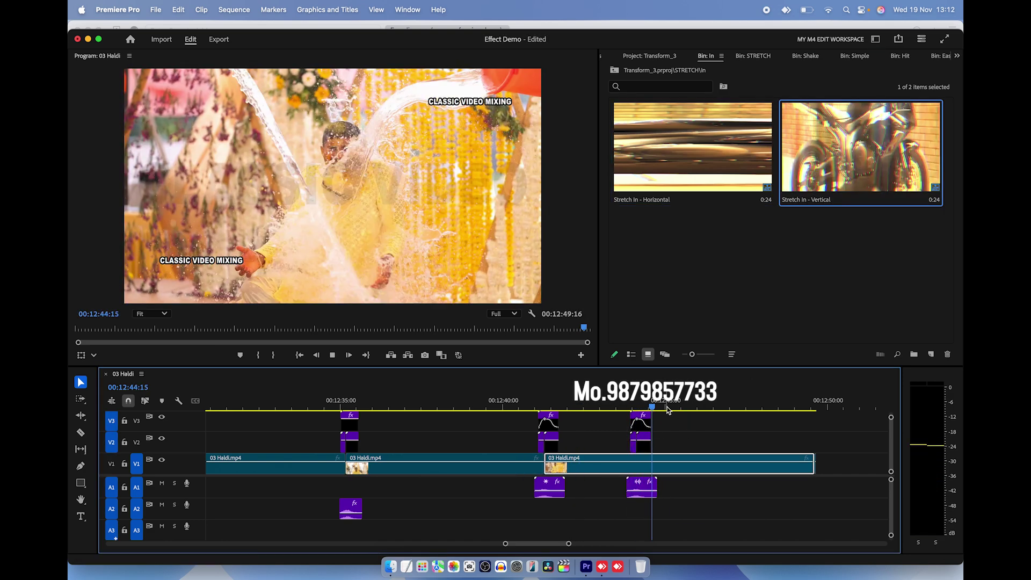
left_click(390, 567)
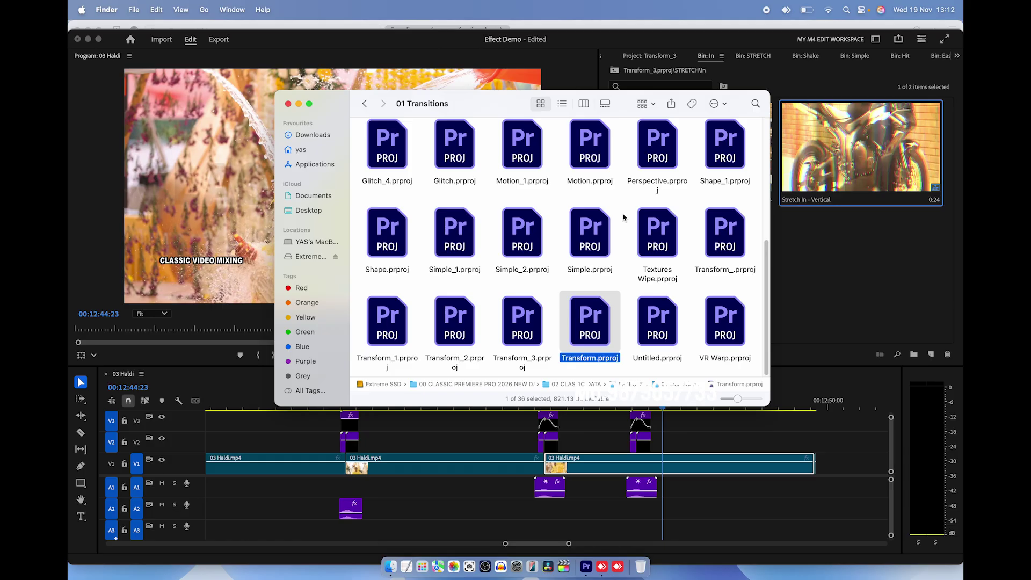
scroll(623, 217, "up", 1)
scroll(537, 218, "up", 5)
scroll(500, 221, "up", 5)
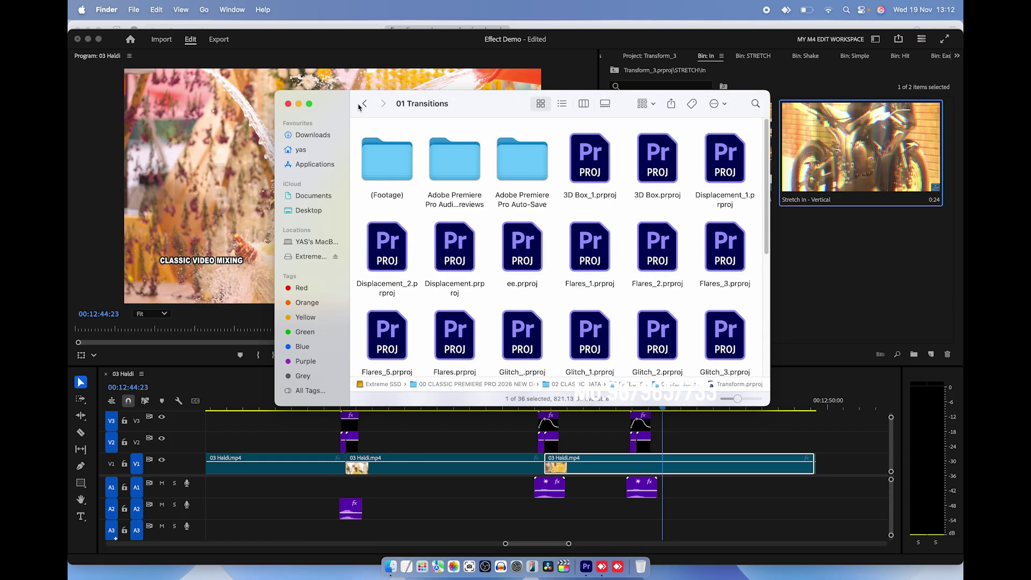
left_click(287, 104)
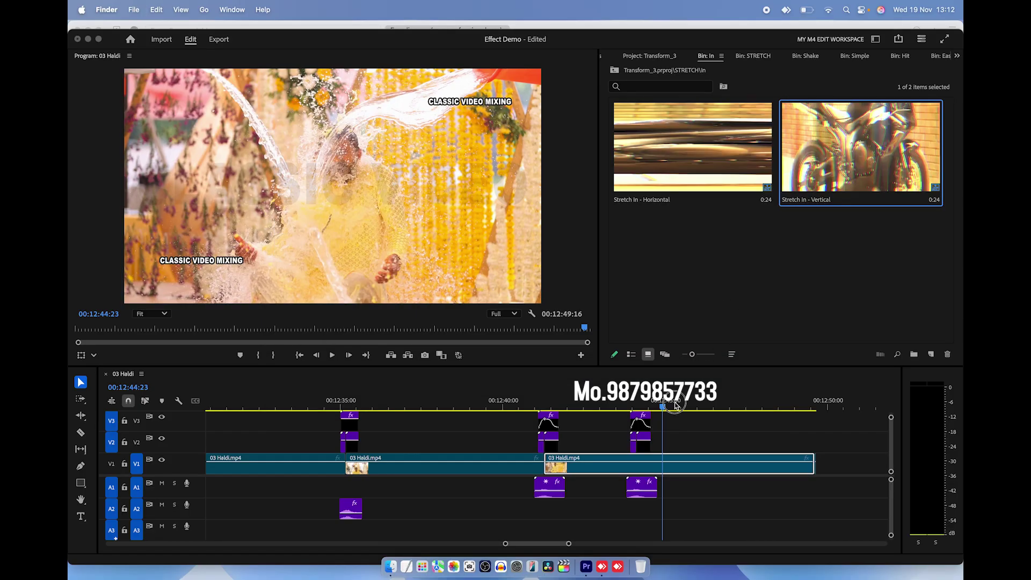
left_click(714, 404)
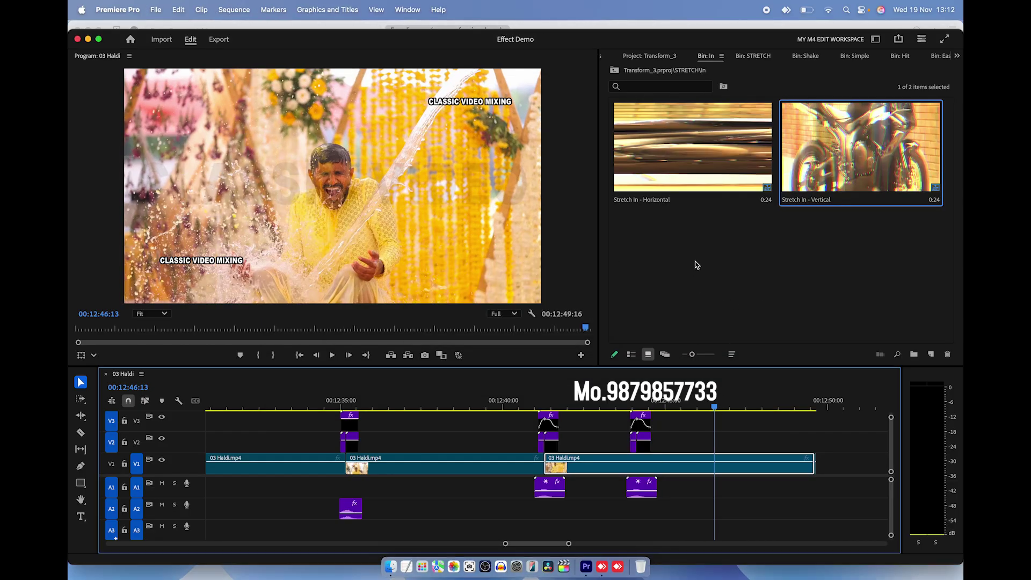